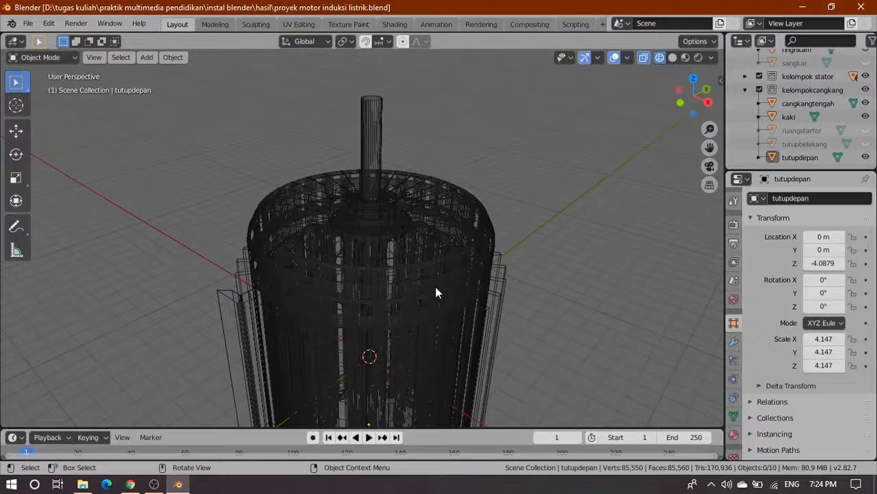
key("a")
key("a")
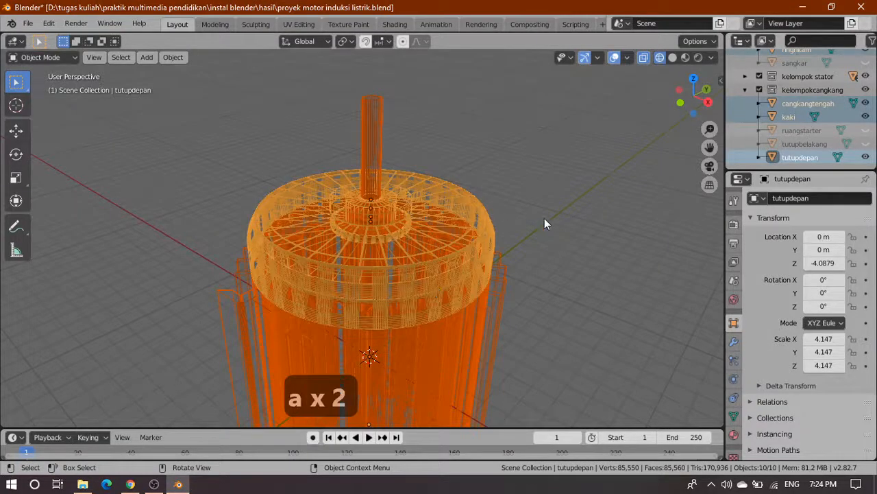
key("a")
key("a")
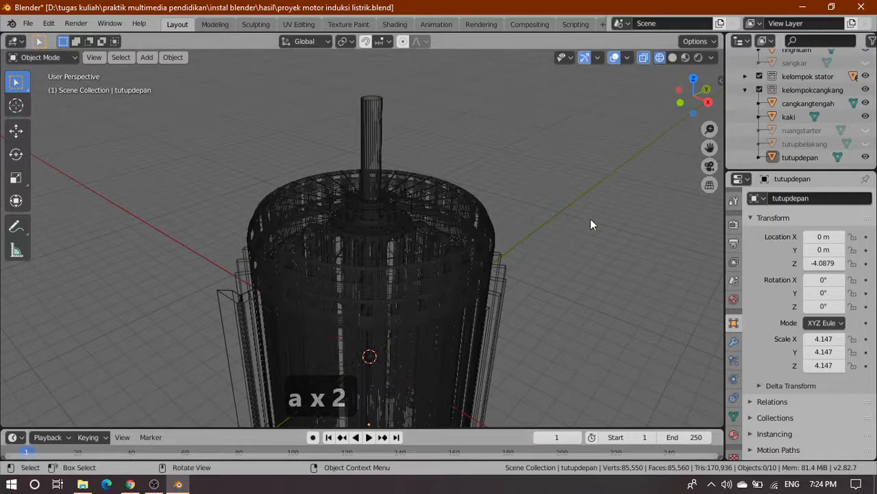
middle_click_drag(592, 224, 474, 254)
middle_click_drag(595, 214, 522, 224)
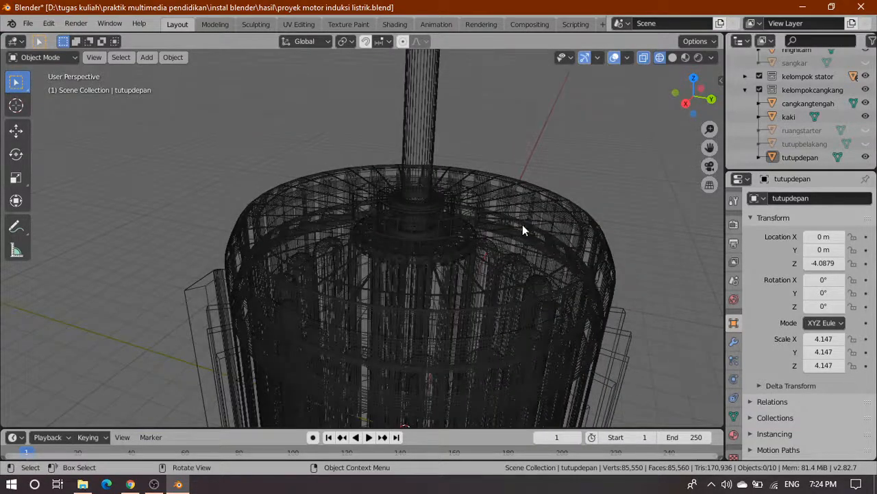
Step: Display the motor in solid shading and select its front cover, tutupdepan
left_click(672, 58)
middle_click_drag(448, 268, 495, 232)
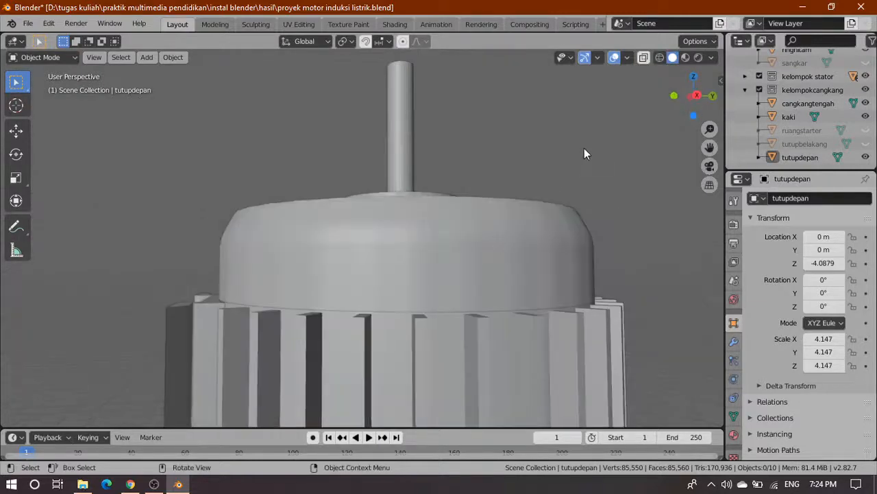
middle_click_drag(584, 152, 574, 198)
left_click(511, 240)
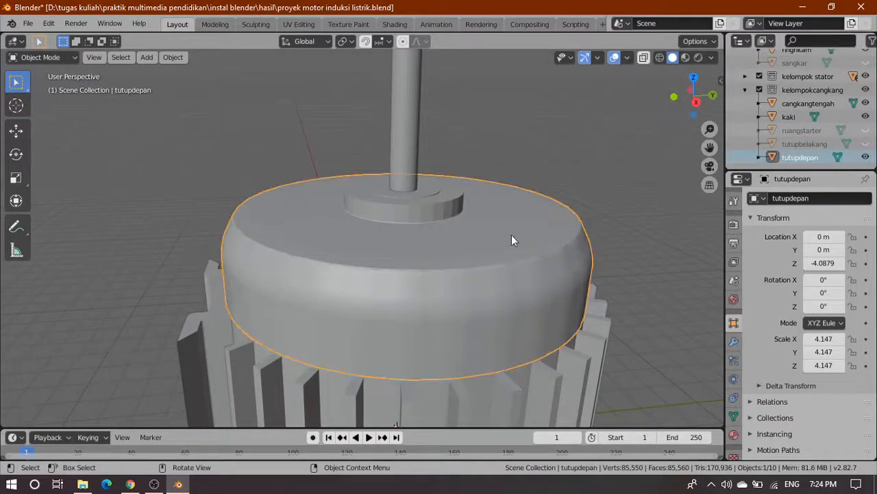
Step: Select the housing parts cangkangtengah and kaki in turn and inspect where they sit on the motor
left_click(807, 103)
left_click(790, 118)
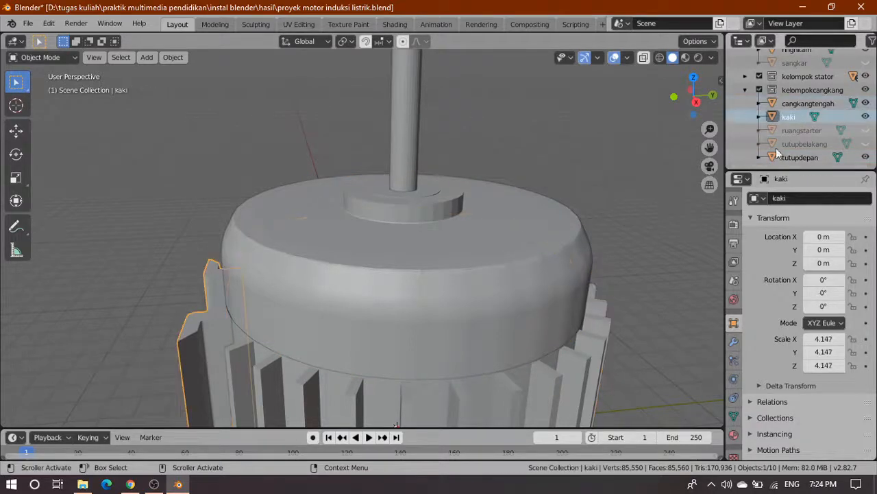
scroll(439, 362, "down", 2)
middle_click_drag(285, 351, 305, 370)
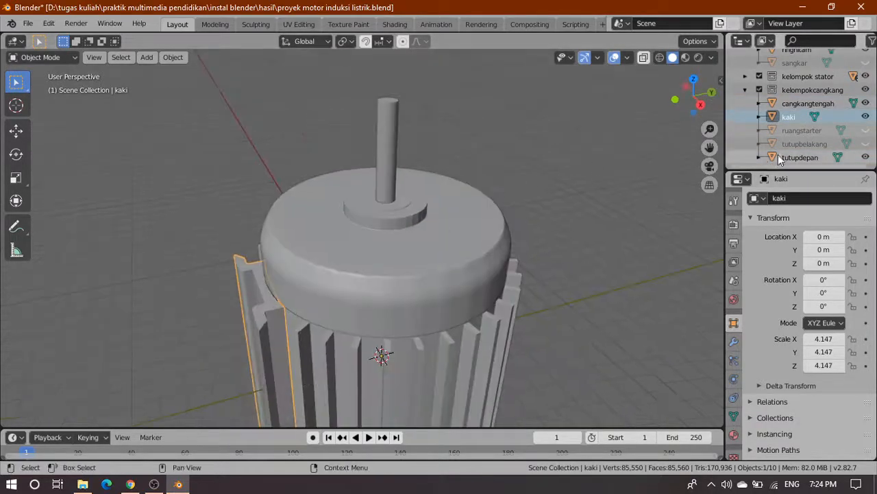
scroll(448, 385, "down", 5)
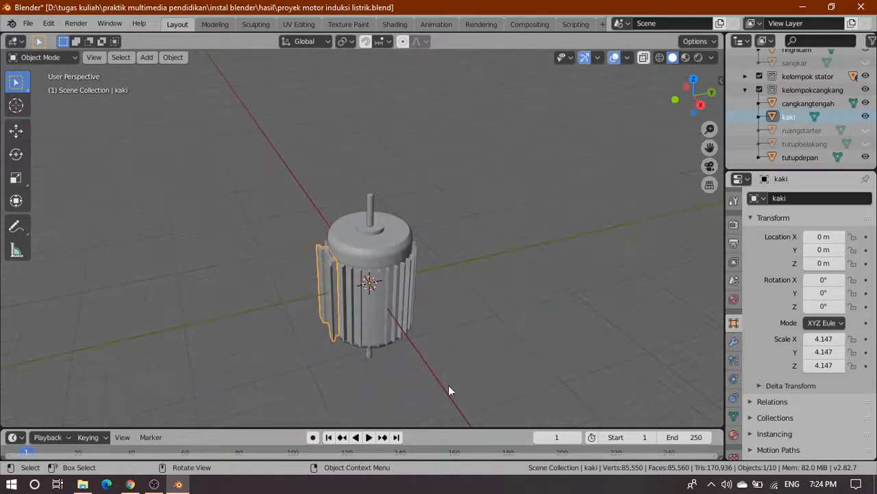
middle_click_drag(448, 386, 425, 292)
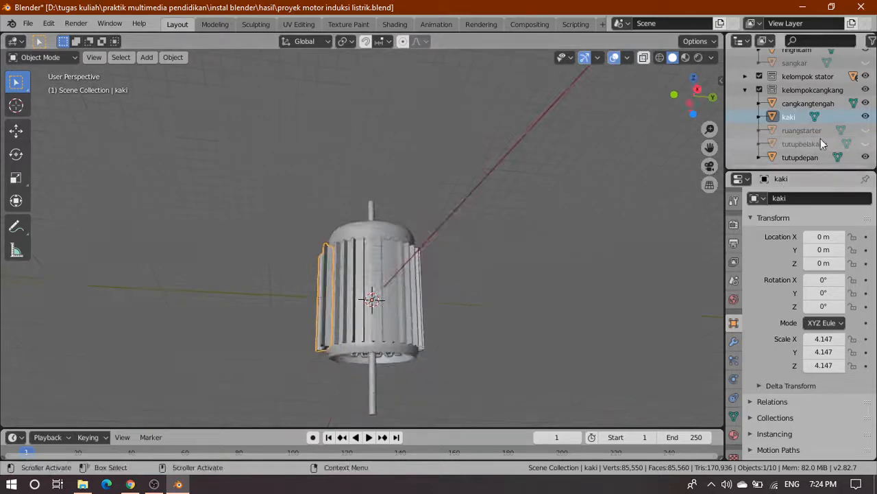
Step: Unhide the ruangstarter object in the kelompokcangkang collection and select it on the motor's side
left_click(810, 132)
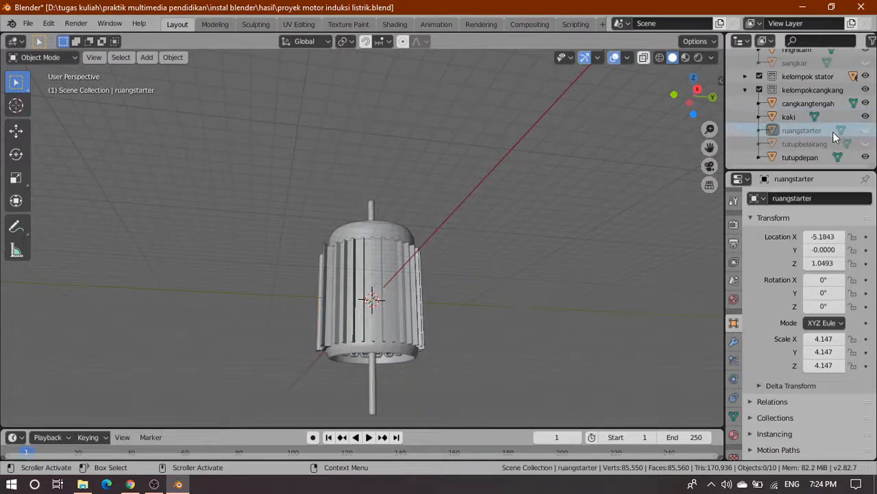
left_click(865, 130)
middle_click_drag(527, 275, 309, 310)
left_click(317, 303)
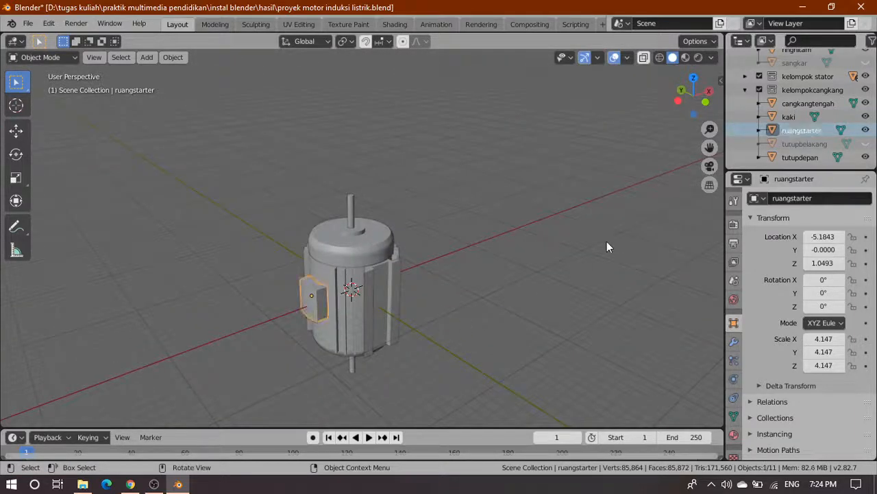
middle_click_drag(287, 262, 309, 291)
scroll(339, 290, "up", 4)
middle_click_drag(446, 254, 464, 202)
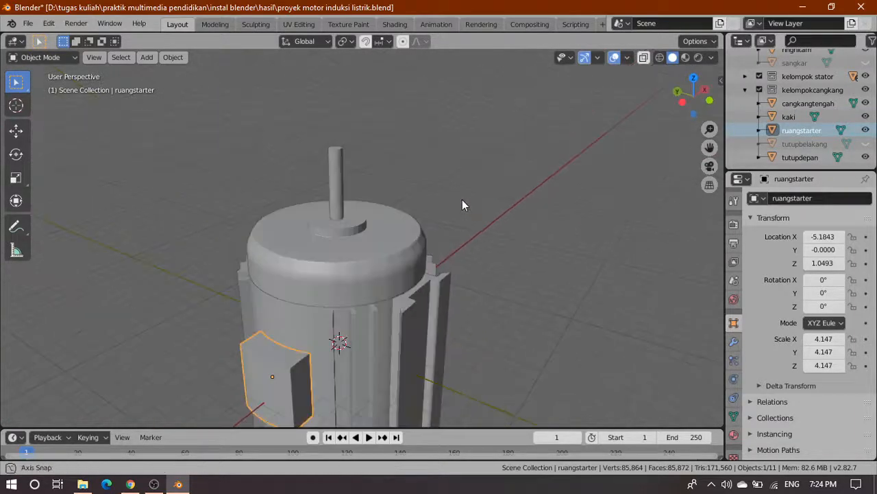
Step: Select the front cover tutupdepan and display the model in wireframe shading to reveal its internal structure
left_click(349, 251)
scroll(392, 287, "up", 4)
middle_click_drag(393, 286, 513, 219)
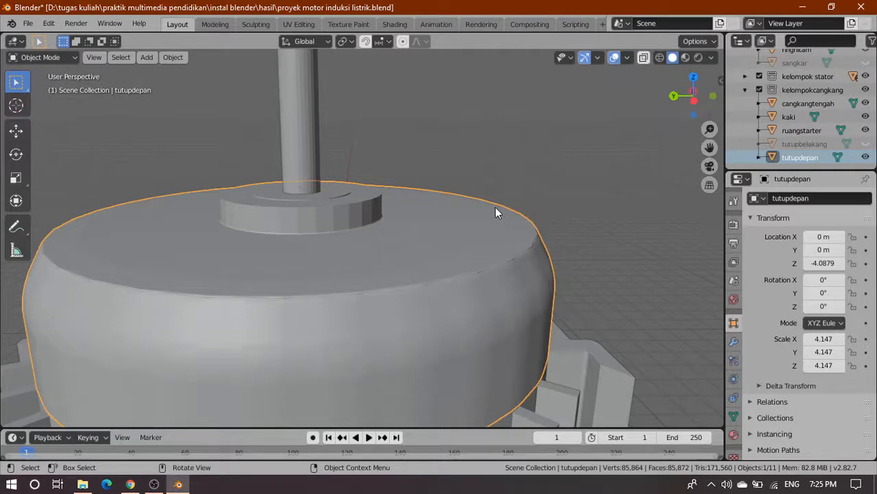
left_click(660, 58)
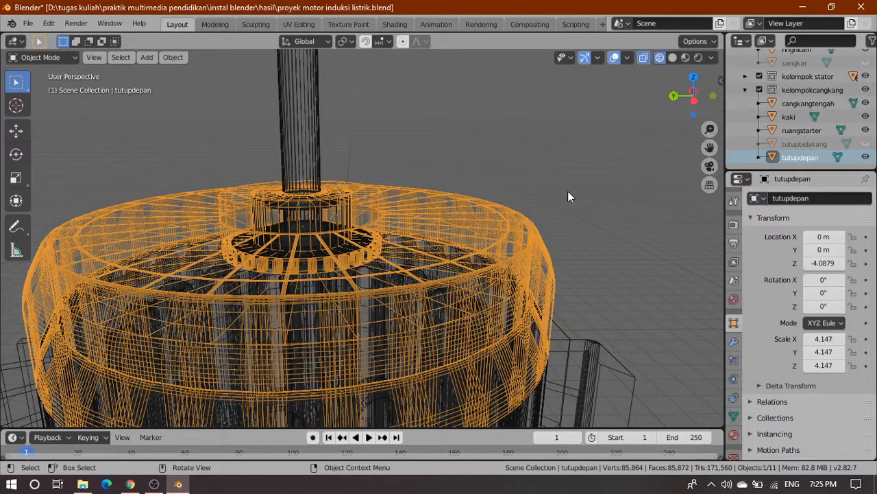
middle_click_drag(567, 197, 453, 221)
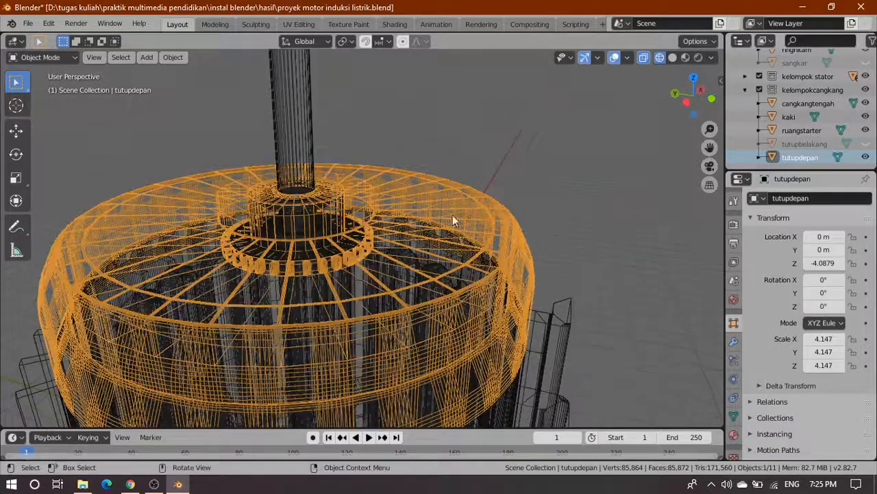
Step: Hide the kelompok stator collection and look through the parts of the kelompok rotor collection
left_click(866, 76)
scroll(795, 96, "up", 5)
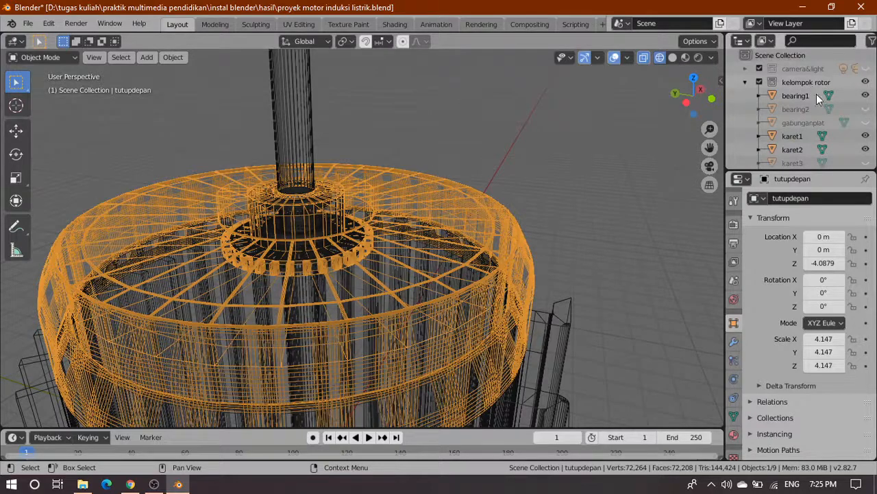
scroll(819, 103, "down", 3)
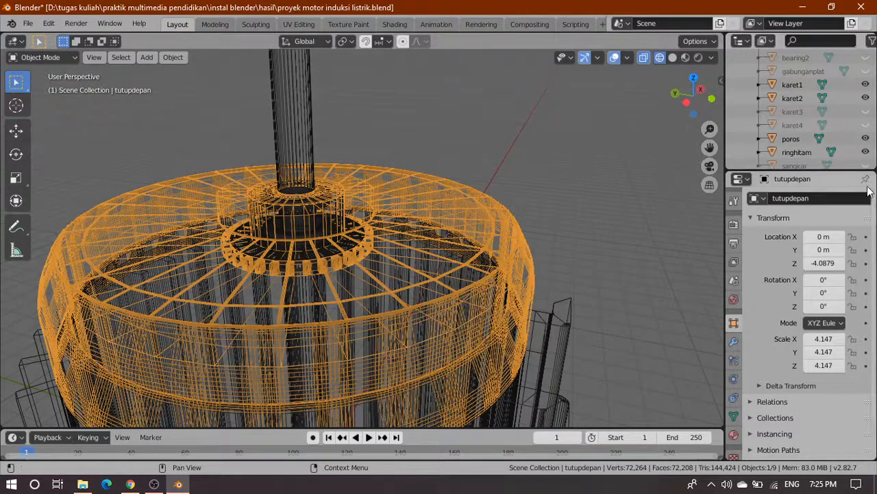
scroll(798, 113, "up", 4)
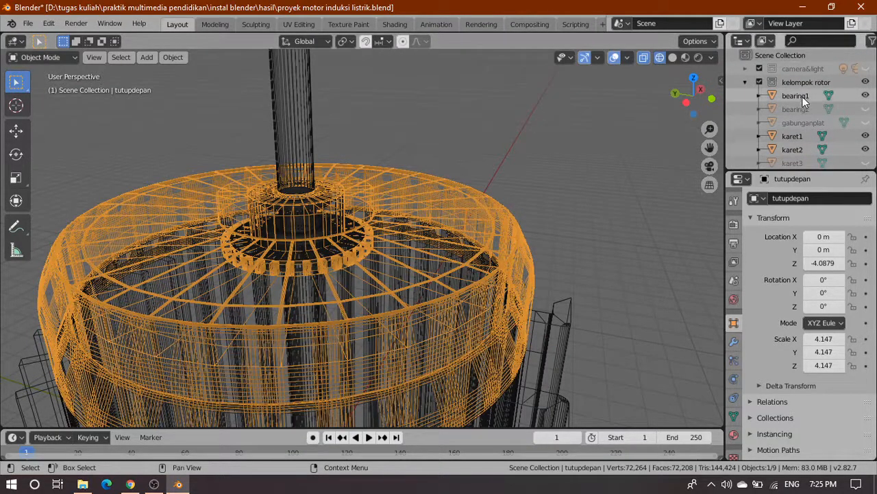
Step: Select bearing1 in the kelompok rotor collection, examine how it fits inside the front cover, and clear the selection
left_click(801, 95)
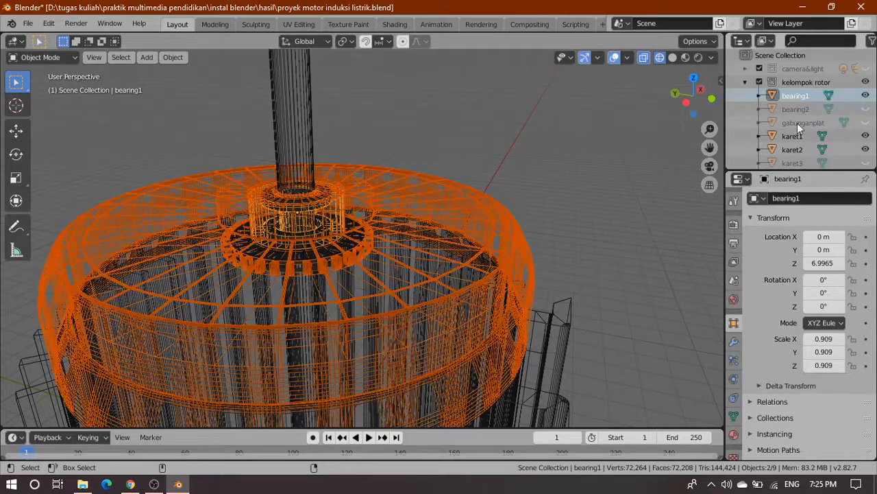
middle_click_drag(364, 175, 333, 237)
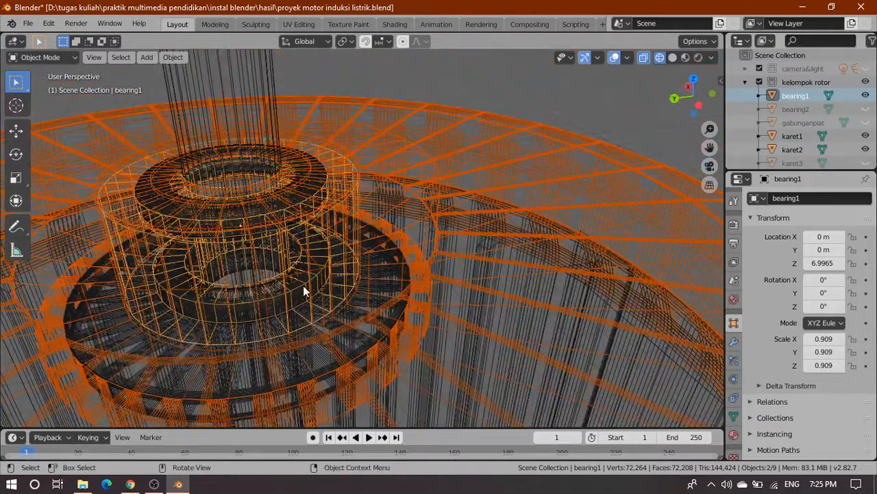
middle_click_drag(303, 285, 343, 280)
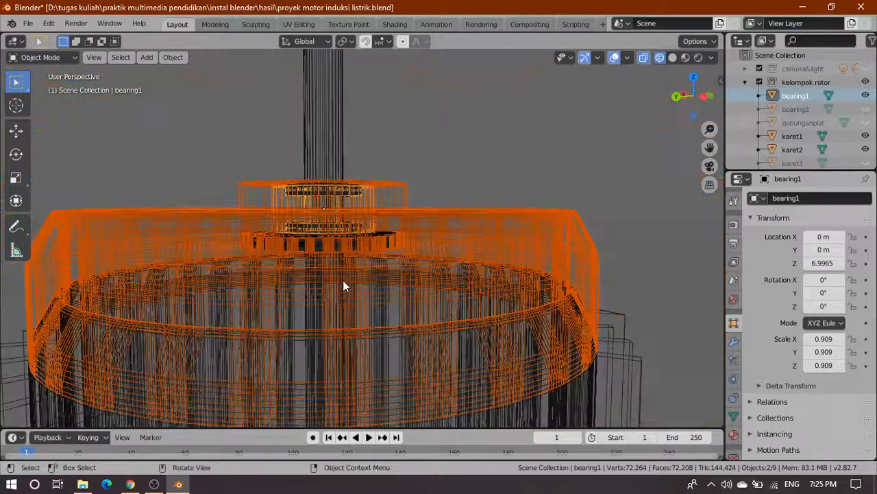
scroll(344, 286, "up", 5)
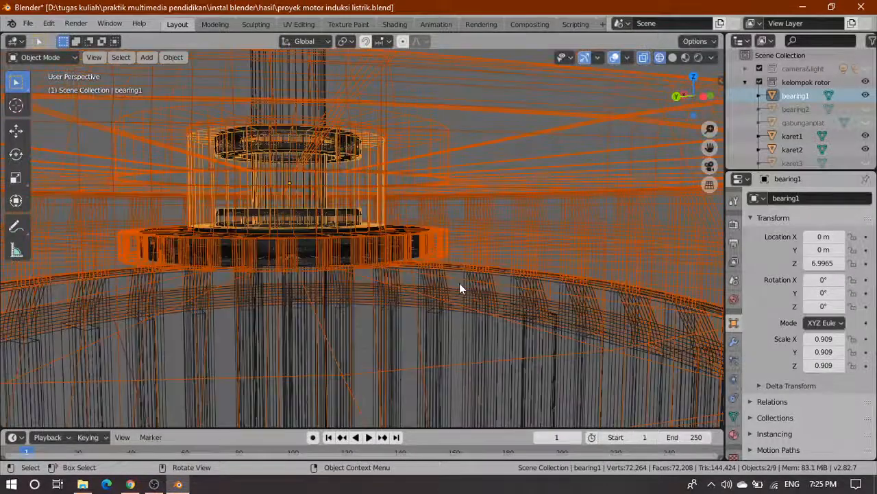
middle_click_drag(459, 288, 397, 233)
left_click(549, 219)
middle_click_drag(195, 208, 227, 207)
Step: Save the changes to proyek motor induksi listrik.blend and open proyek motor induksi listrikRev.blend from the hasil folder
left_click(24, 22)
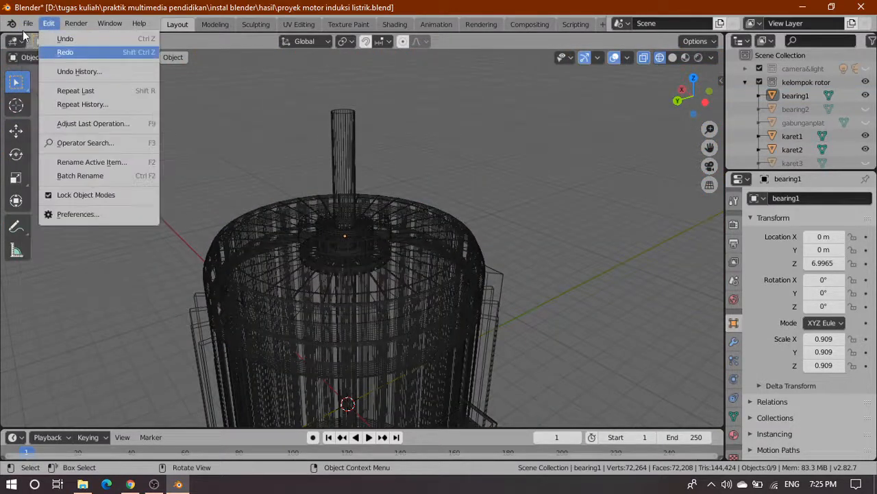
left_click(27, 25)
left_click(28, 24)
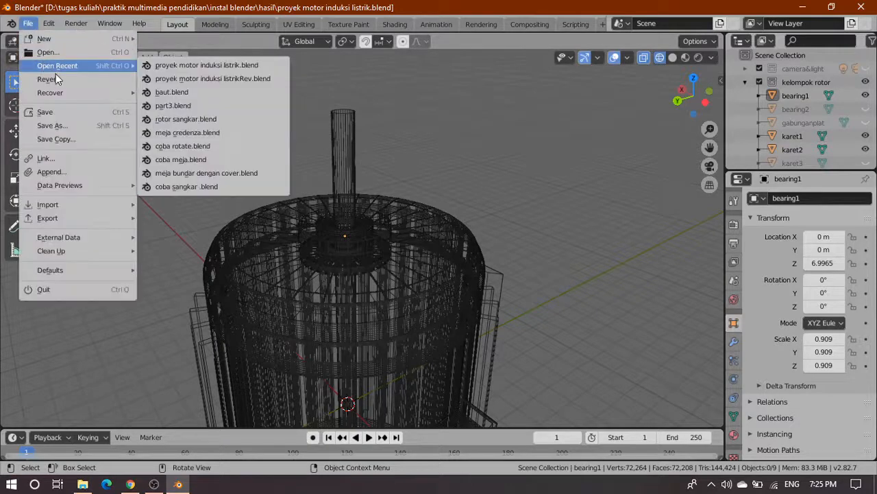
left_click(49, 52)
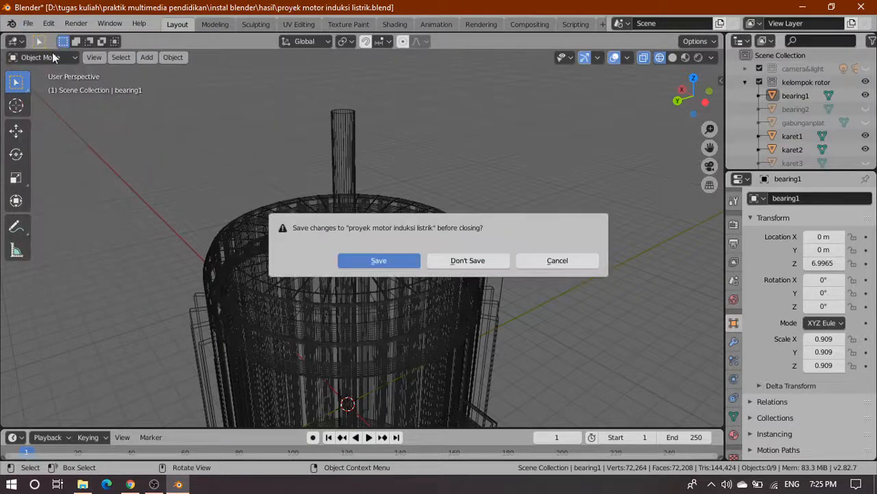
left_click(381, 262)
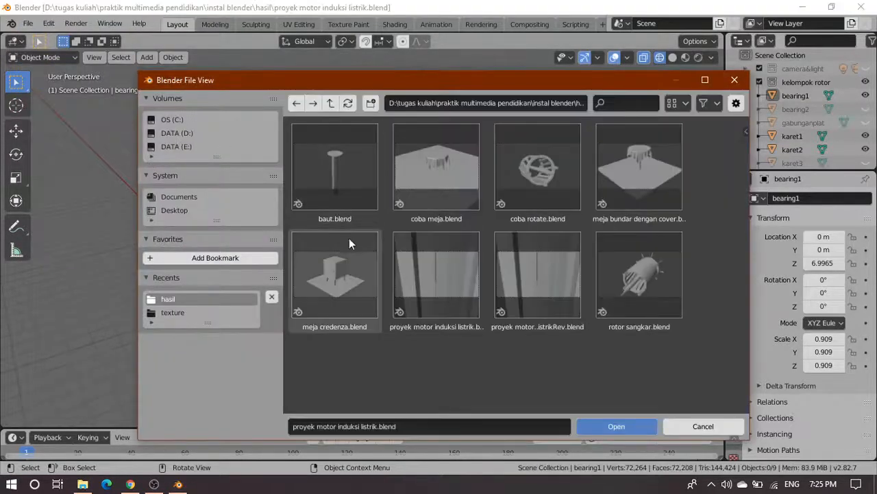
left_click(532, 312)
left_click(612, 426)
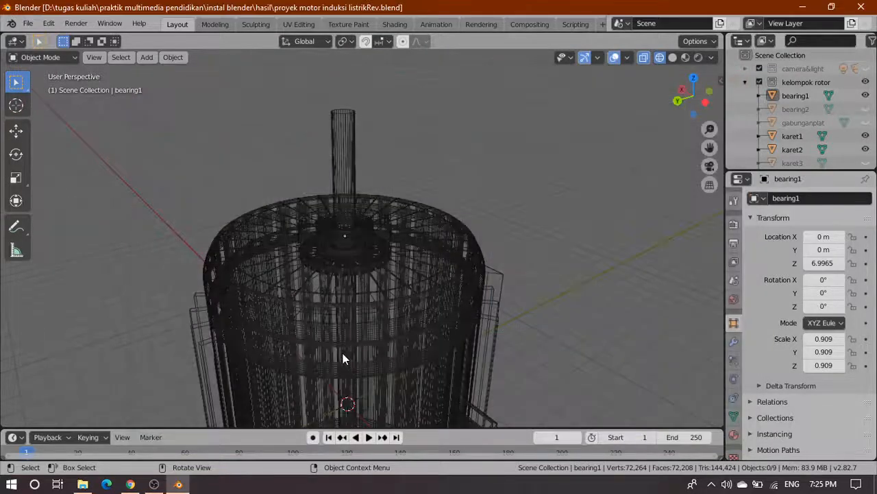
Step: Display the opened motor model in solid shading and inspect the ring floating above the housing
scroll(426, 302, "down", 4)
middle_click_drag(447, 347, 494, 270)
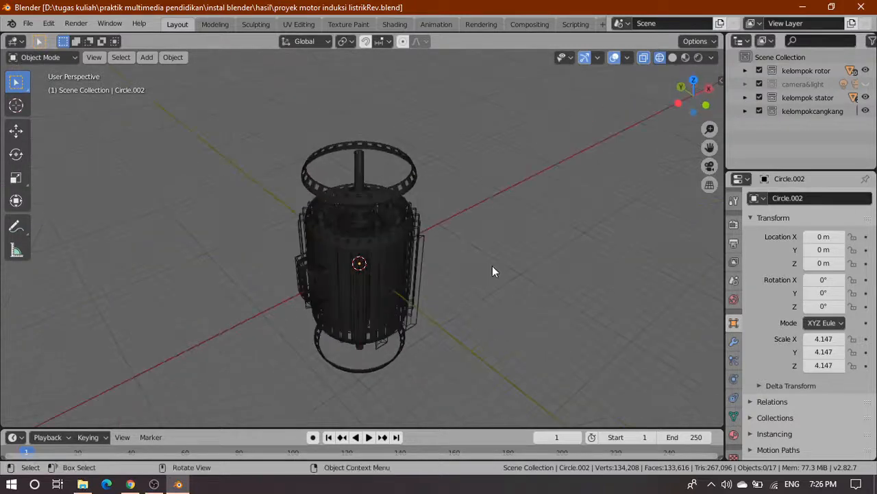
scroll(439, 281, "up", 4)
middle_click_drag(439, 281, 504, 264)
left_click(673, 57)
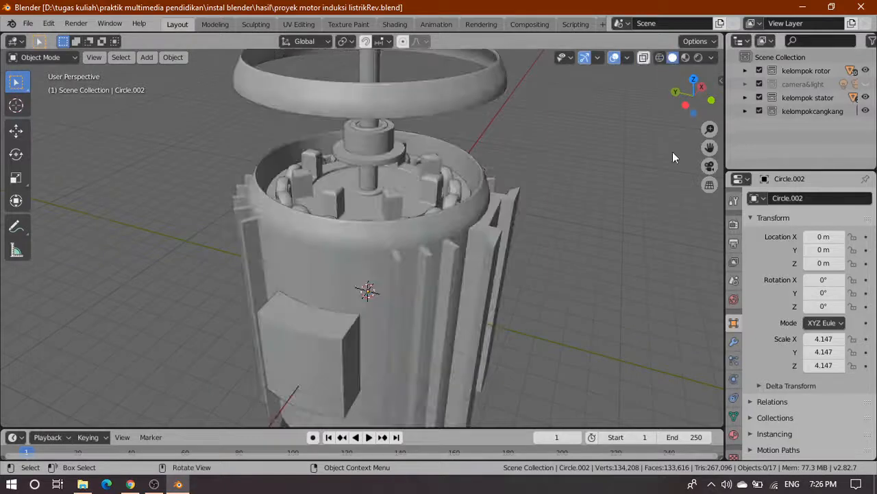
middle_click_drag(312, 195, 500, 236)
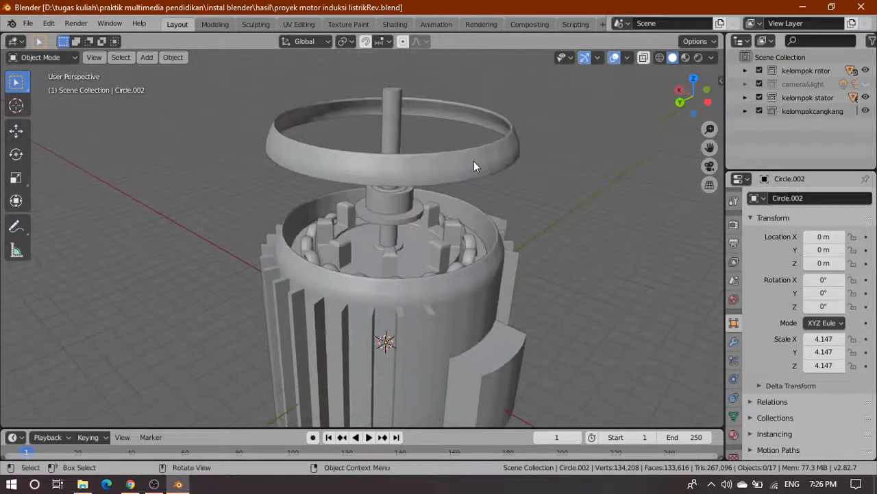
Step: Select the ring above the housing, and show it from the front in wireframe shading together with the bearing area
left_click(475, 163)
key("grave")
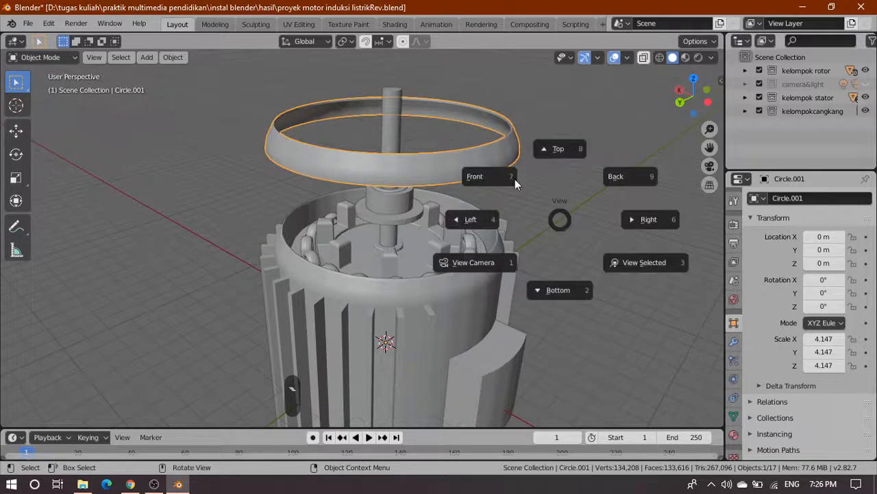
left_click(497, 160)
scroll(508, 247, "up", 5)
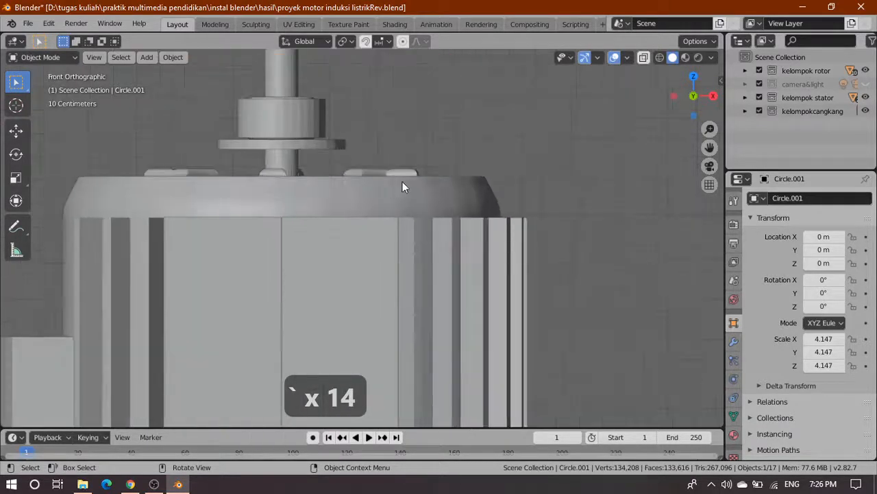
middle_click_drag(432, 172, 528, 271, "shift")
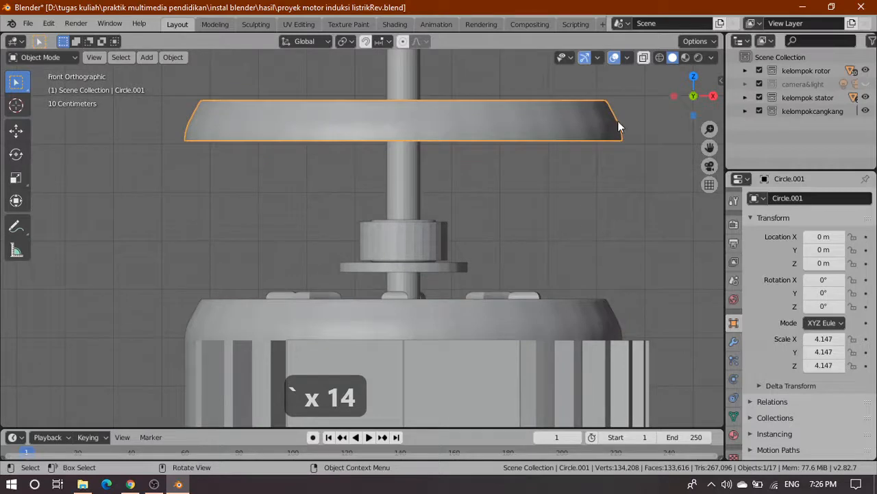
left_click(659, 59)
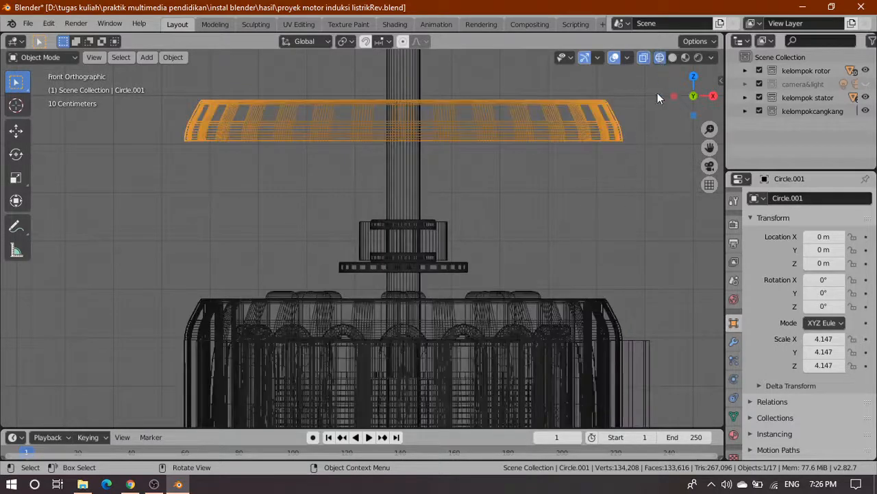
scroll(595, 296, "up", 2)
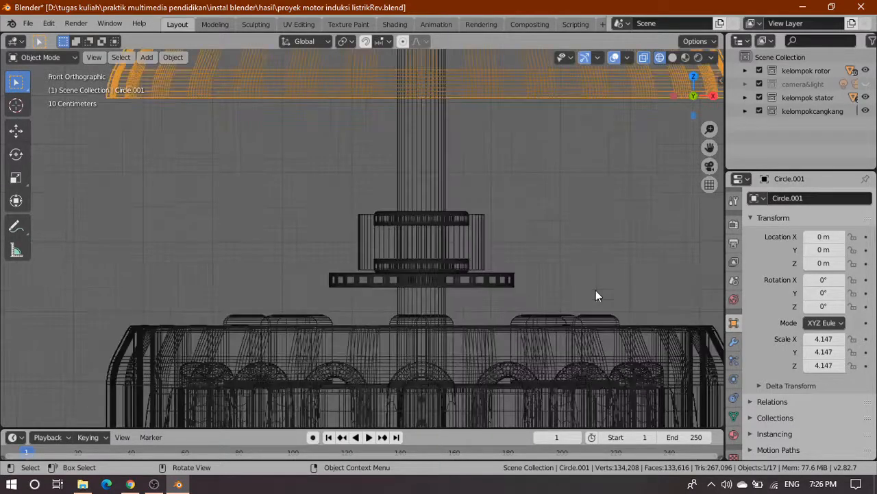
Step: Lower the selected ring about 4.1 m along the Z axis so it sits on the housing's upper edge
scroll(590, 296, "up", 3)
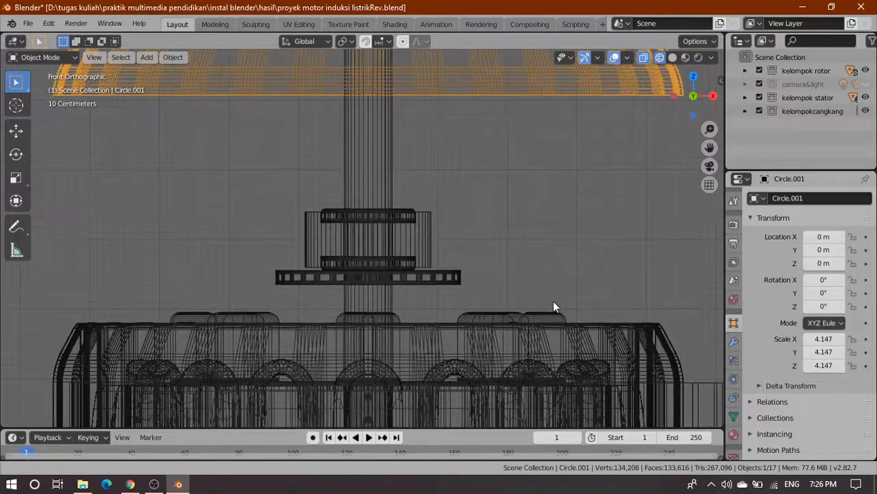
scroll(553, 301, "down", 1)
middle_click_drag(554, 306, 690, 214, "shift")
scroll(510, 220, "up", 1)
middle_click_drag(485, 226, 602, 227, "shift")
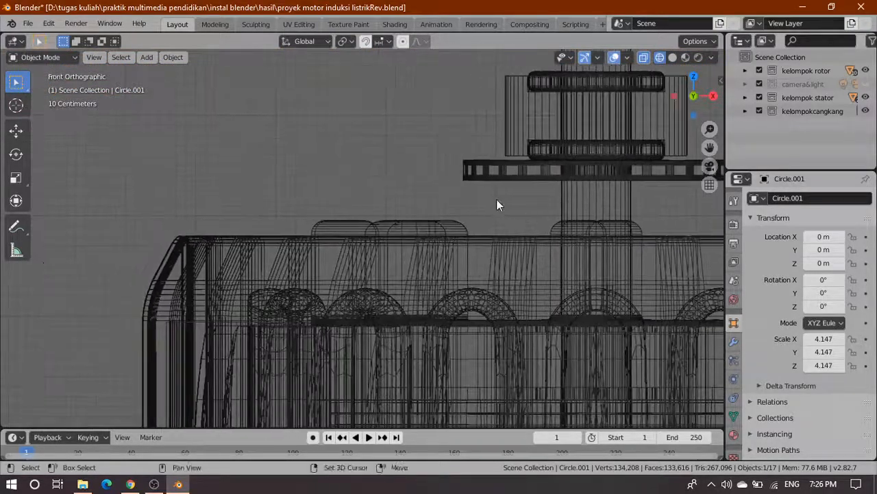
key("g")
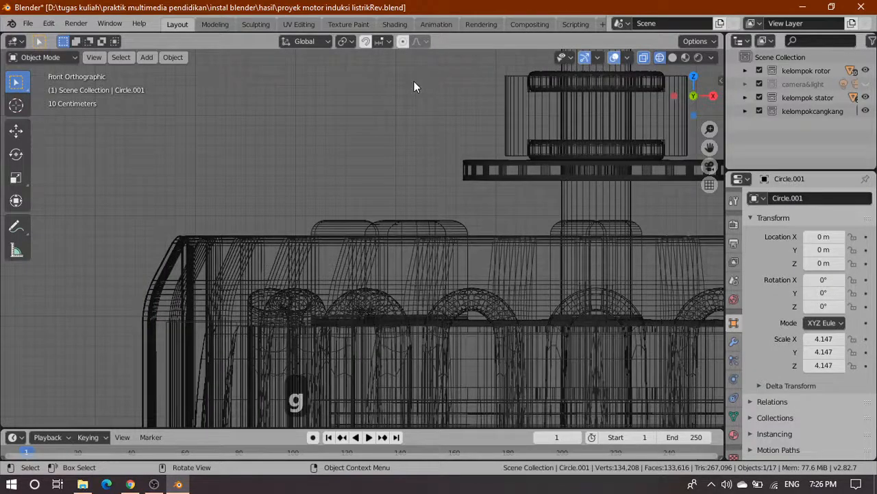
key("z")
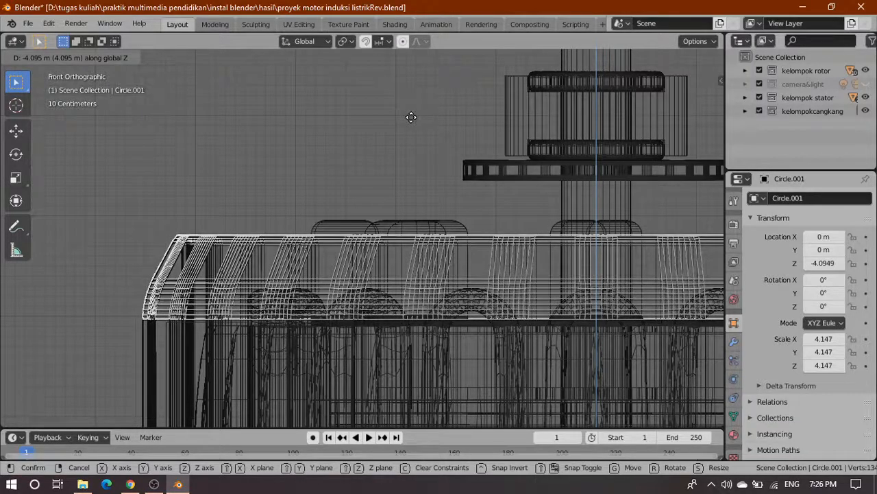
left_click(412, 118)
scroll(438, 139, "down", 4)
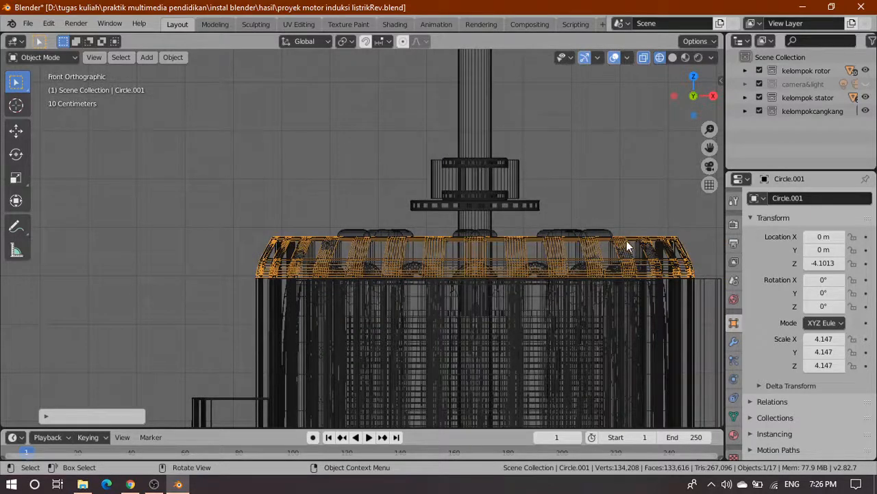
middle_click_drag(619, 230, 504, 247, "shift")
scroll(404, 283, "up", 2)
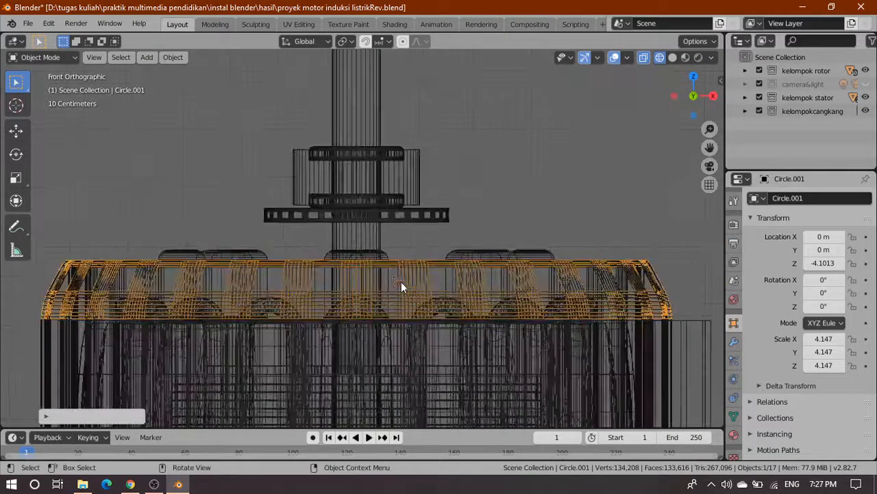
key("e")
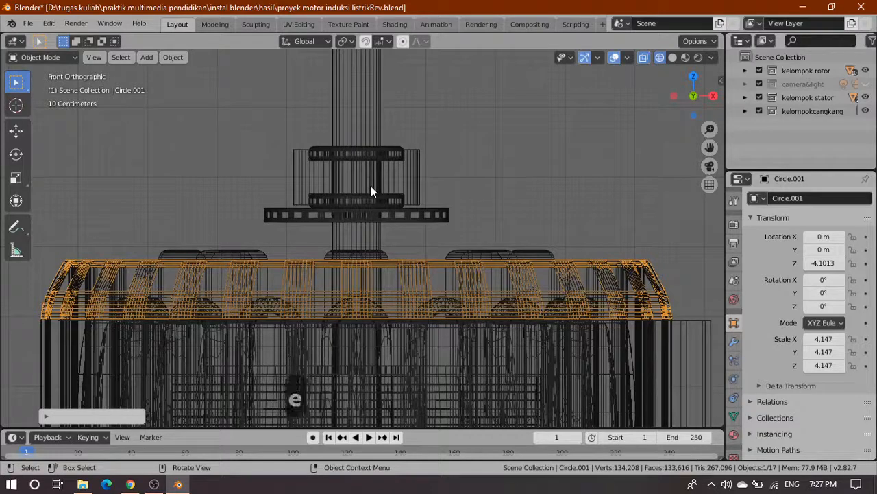
key("z")
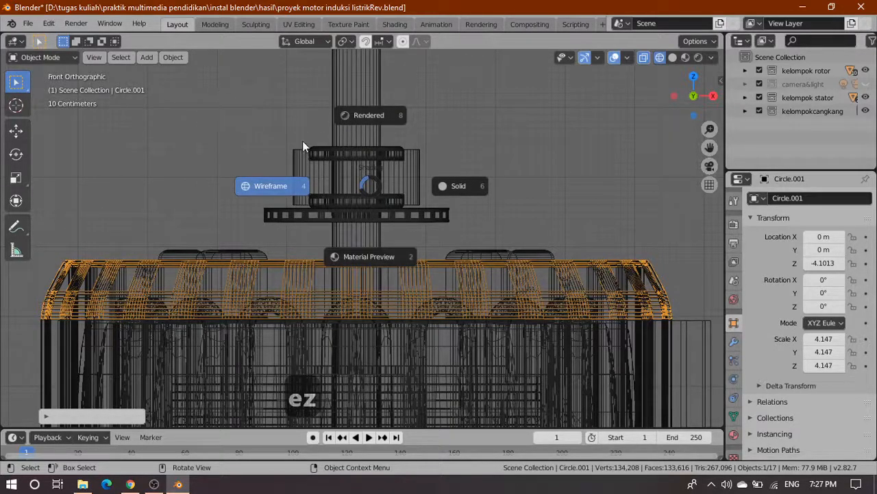
left_click(243, 100)
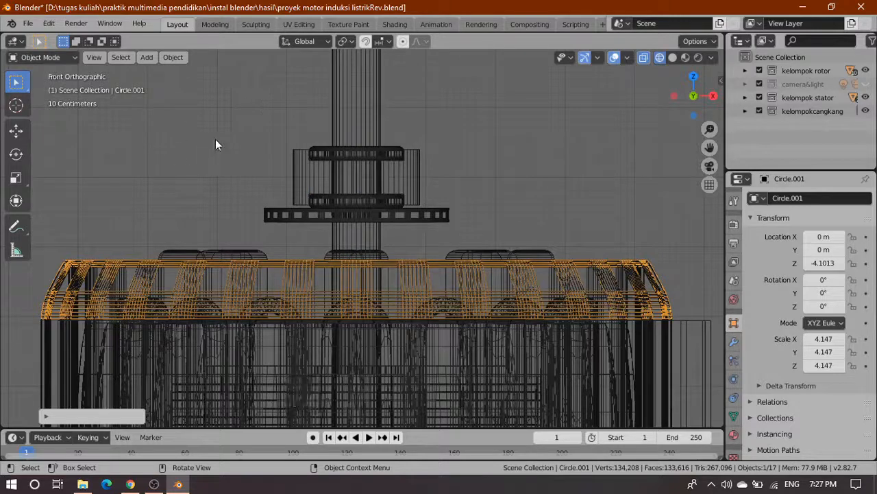
Step: Select the ring's entire mesh in Edit Mode and extrude it about 1.09 m upward along Z
key("Tab")
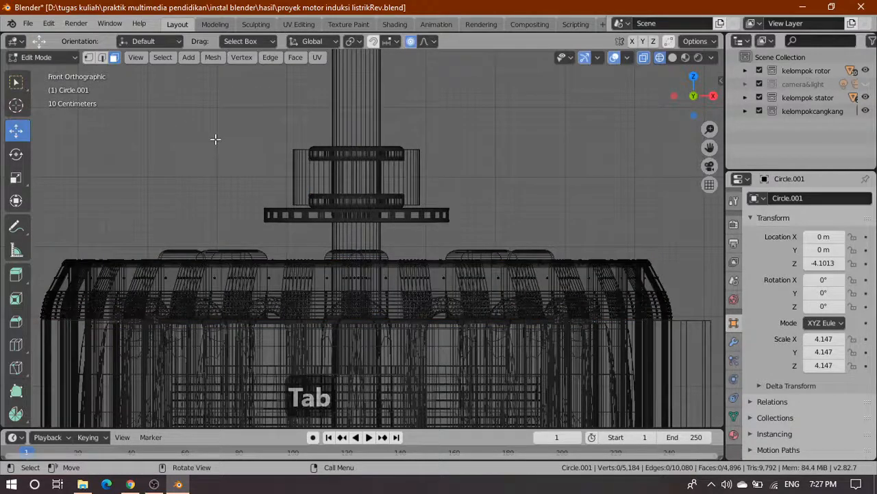
key("a")
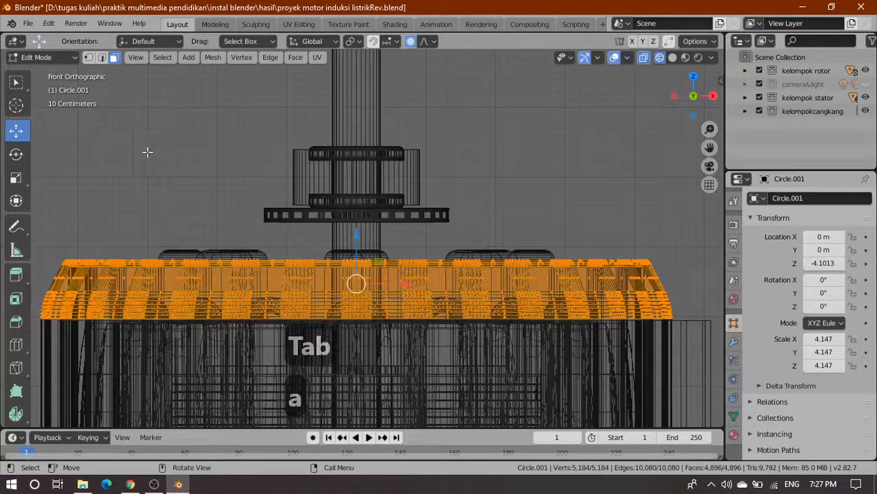
left_click(16, 82)
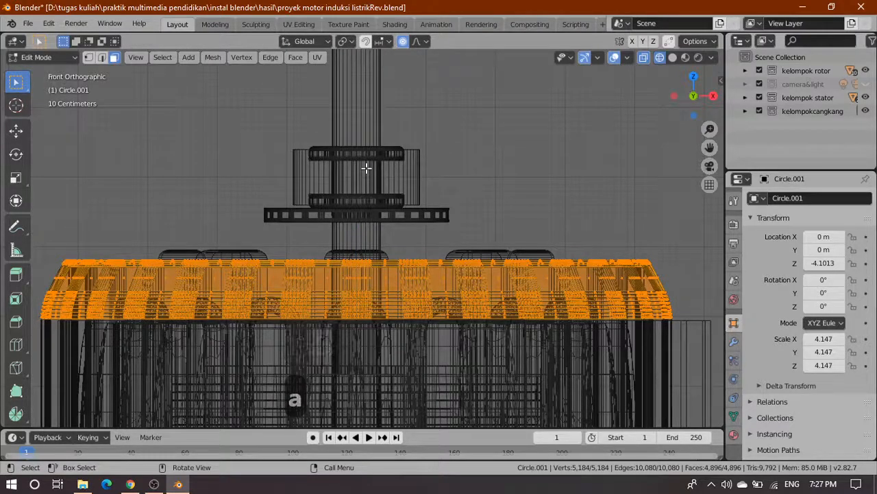
key("e")
key("z")
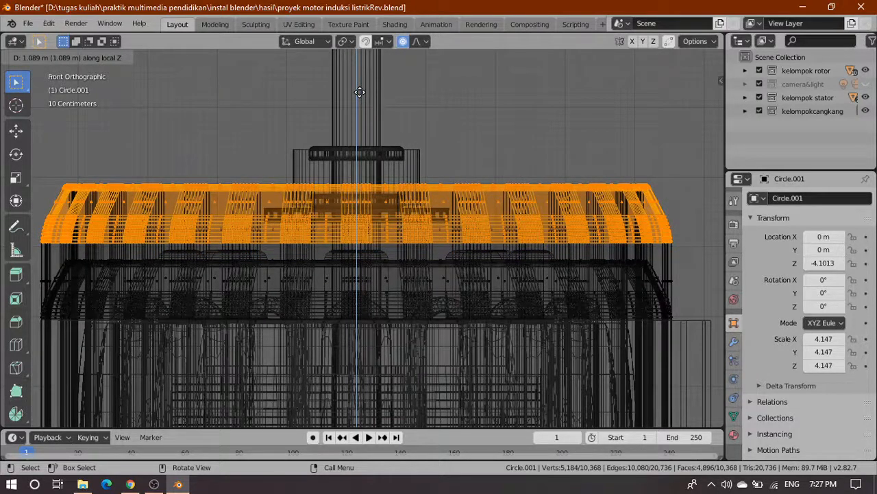
left_click(360, 92)
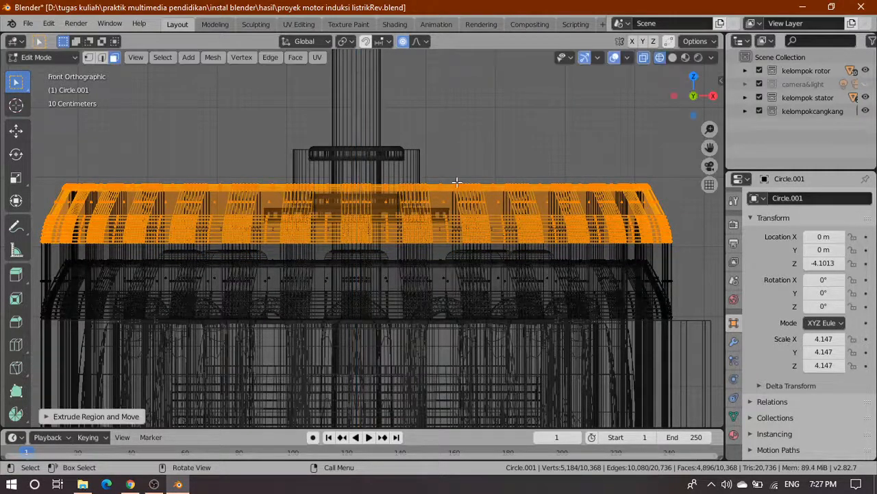
Step: Inspect the extruded ring from several angles in solid and wireframe shading, and return to Object Mode in solid shading
scroll(504, 165, "up", 4)
scroll(504, 165, "down", 4)
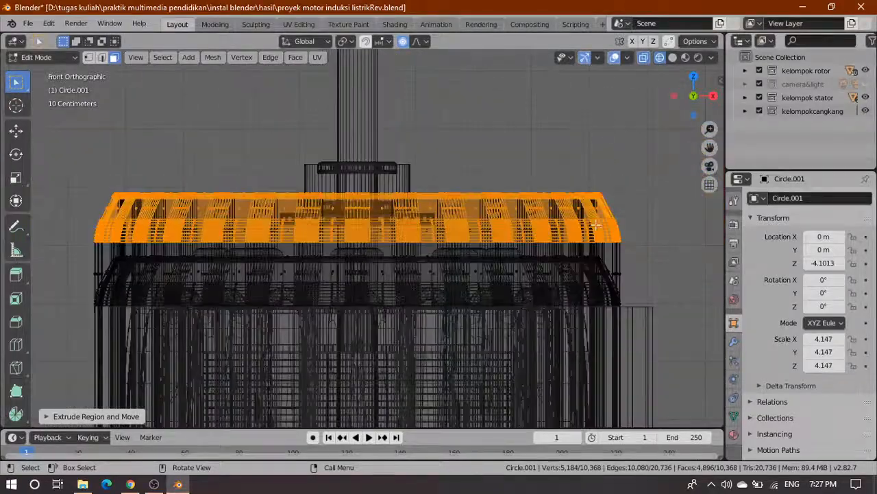
left_click(671, 58)
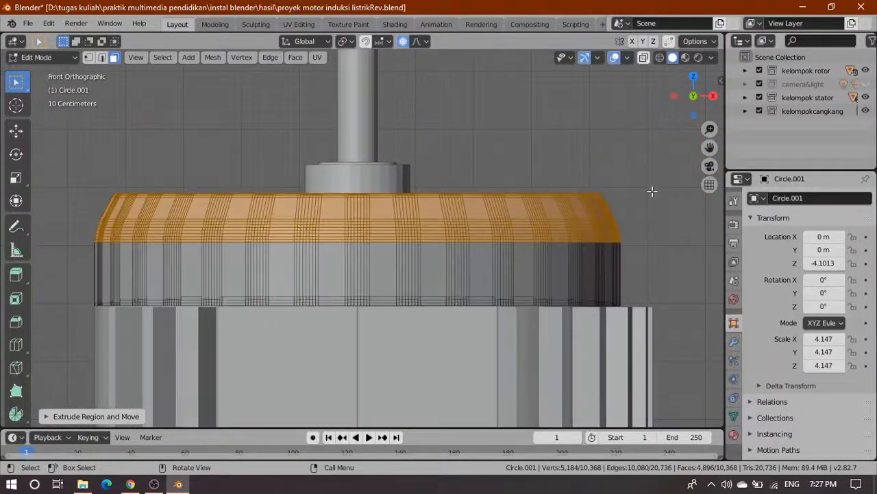
mouse_move(641, 200)
middle_mouse_down()
mouse_move(575, 218)
mouse_move(520, 274)
mouse_move(515, 256)
mouse_move(558, 212)
mouse_move(605, 221)
middle_mouse_up()
key("a")
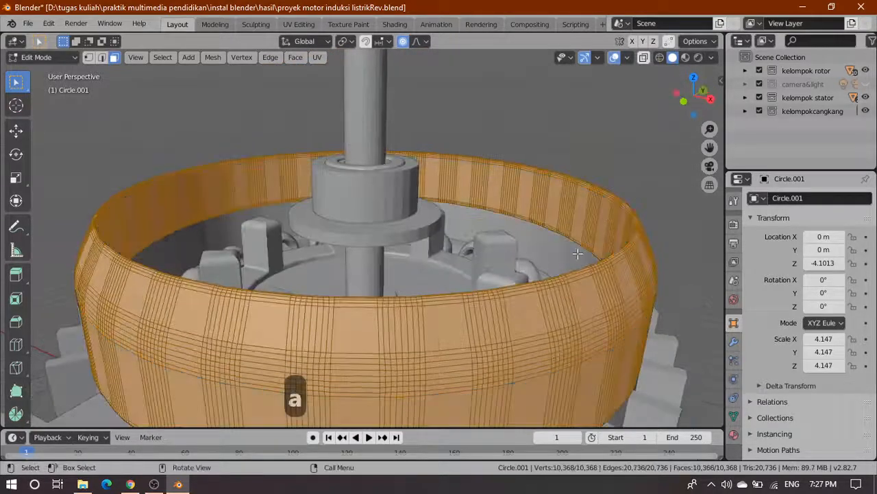
mouse_move(657, 235)
middle_mouse_down()
mouse_move(573, 266)
mouse_move(412, 268)
mouse_move(590, 209)
mouse_move(576, 206)
middle_mouse_up()
scroll(573, 266, "down", 5)
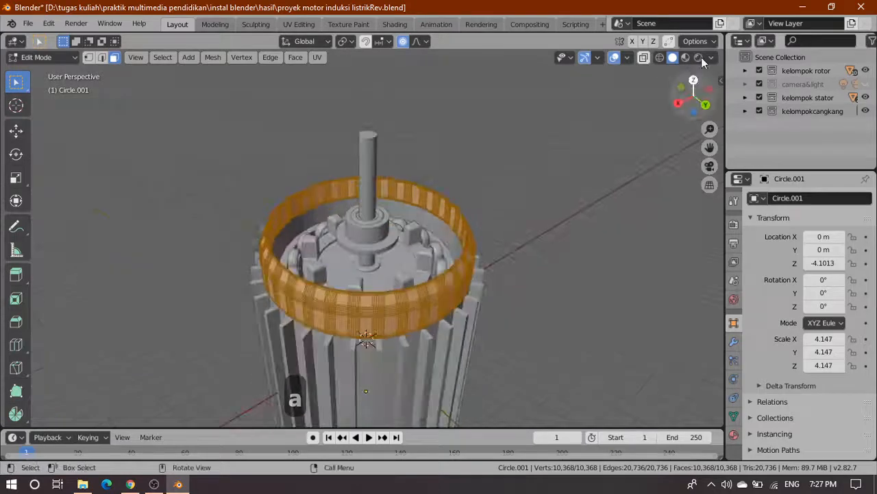
left_click(660, 58)
middle_click_drag(529, 235, 493, 201)
scroll(321, 245, "up", 3)
key("Tab")
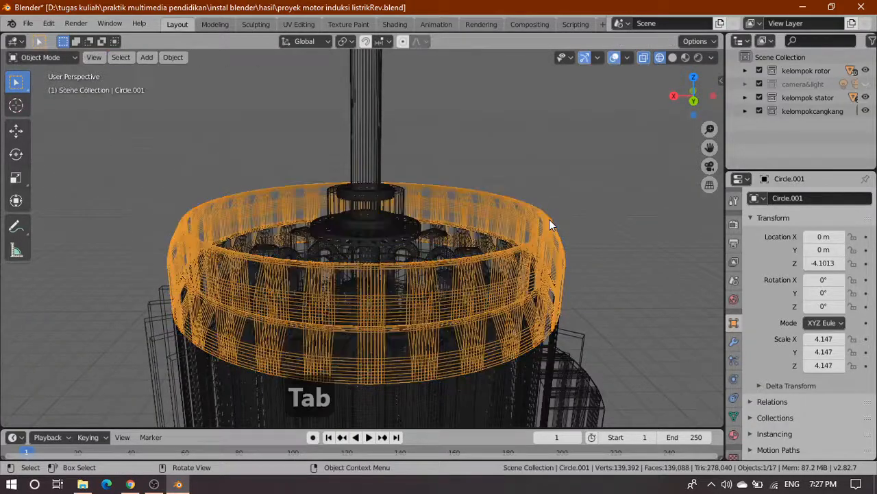
left_click(673, 58)
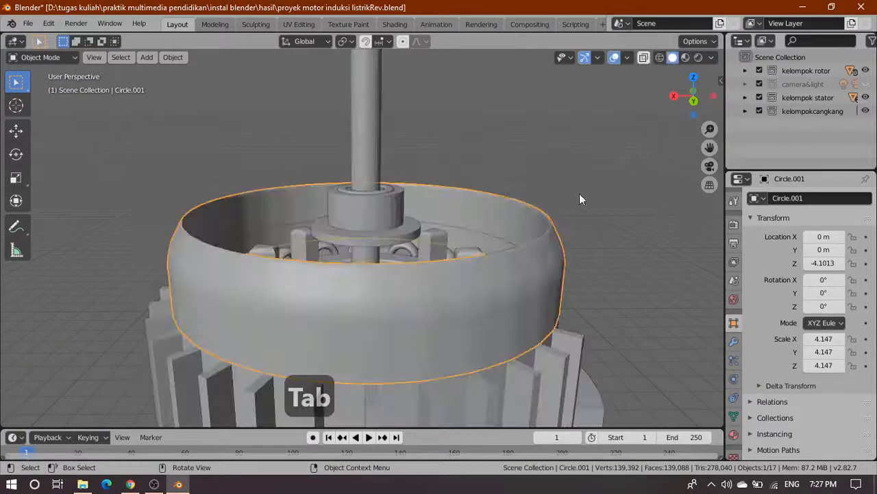
Step: View the shaft area inside the ring up close and select the flat disc beneath the bearing
middle_click_drag(270, 216, 375, 250)
left_click(377, 209)
scroll(375, 256, "up", 3)
left_click(419, 243)
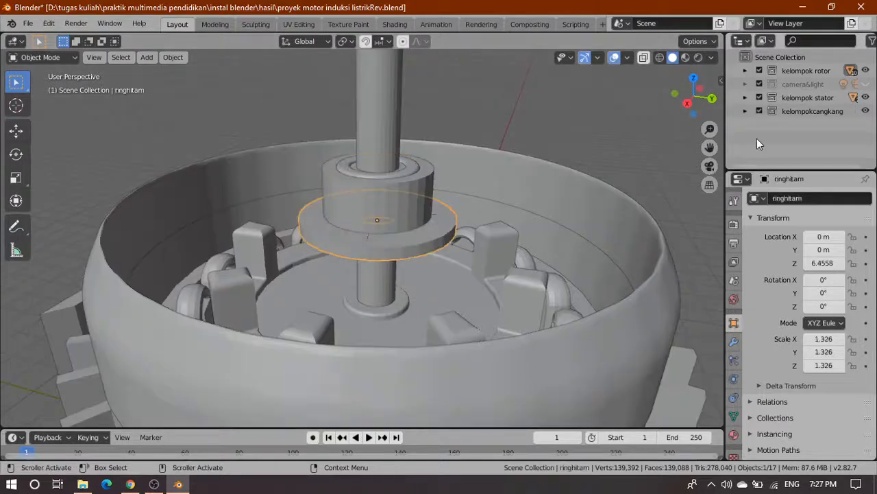
Step: Hide bearing2, gabunganplat, karet3, karet4 and sangkar in kelompok rotor, along with the whole kelompok stator collection
left_click(745, 70)
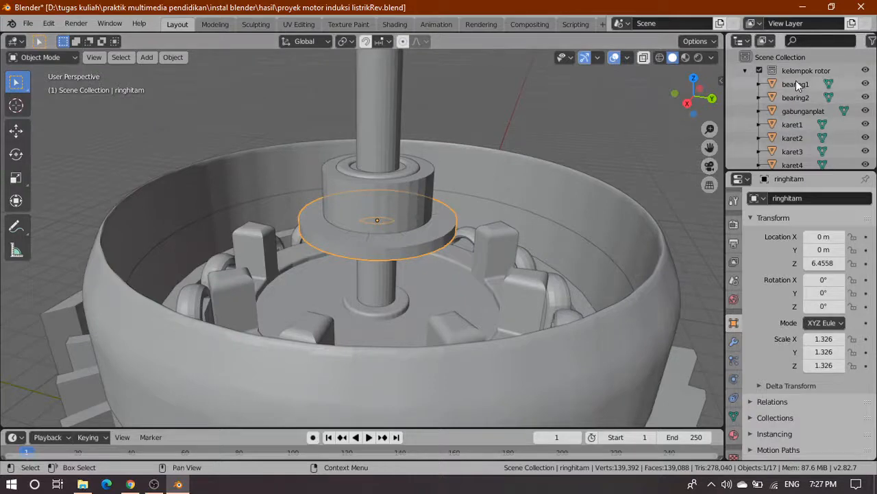
left_click(865, 98)
left_click(866, 111)
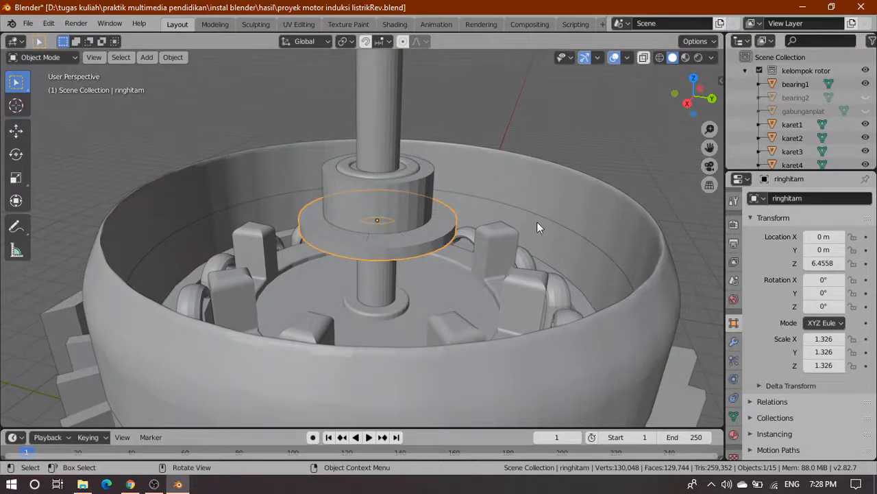
left_click(865, 151)
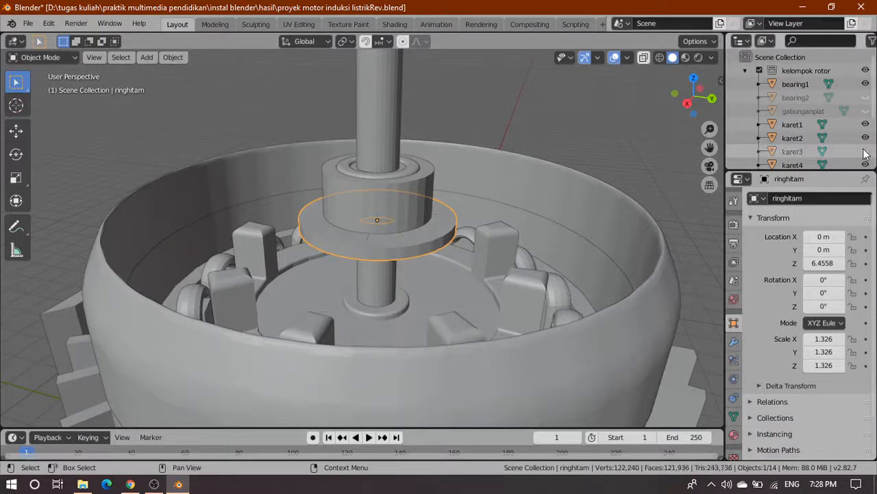
scroll(865, 159, "down", 1)
left_click(865, 139)
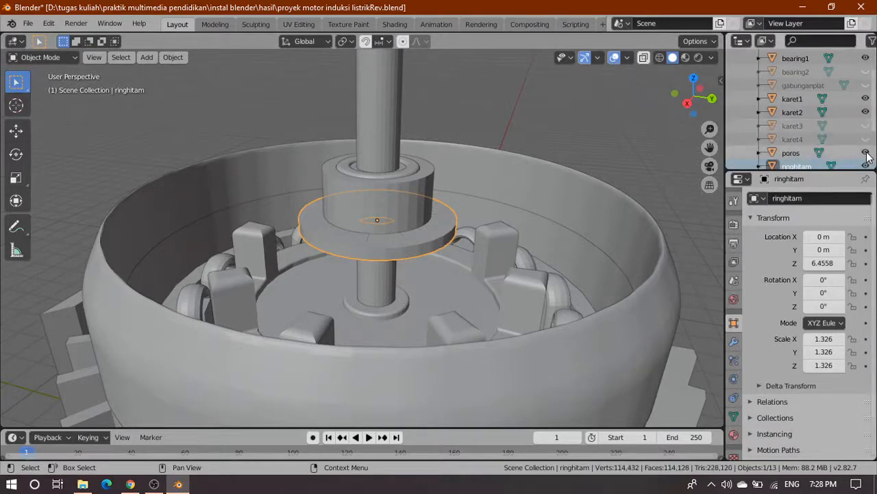
scroll(854, 151, "down", 3)
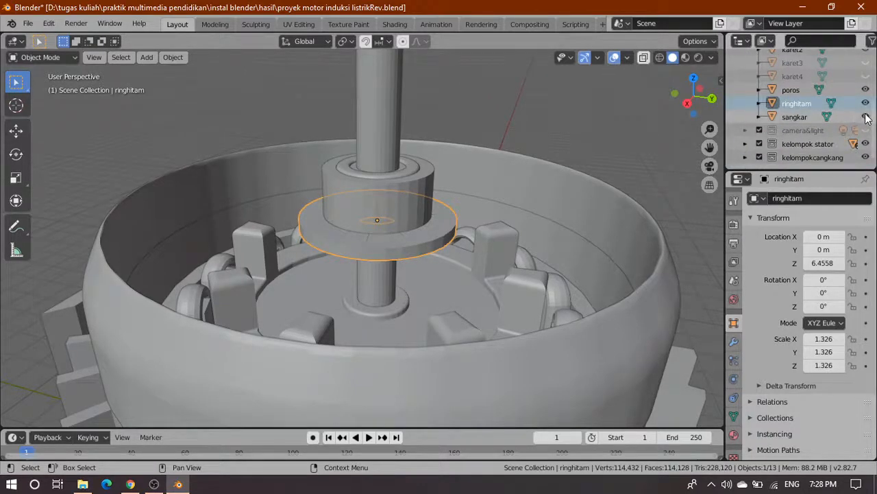
left_click(866, 116)
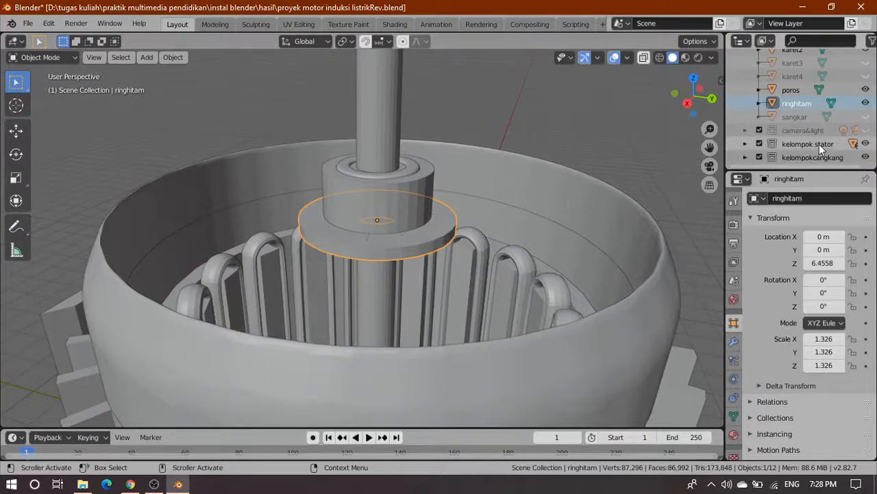
left_click(865, 144)
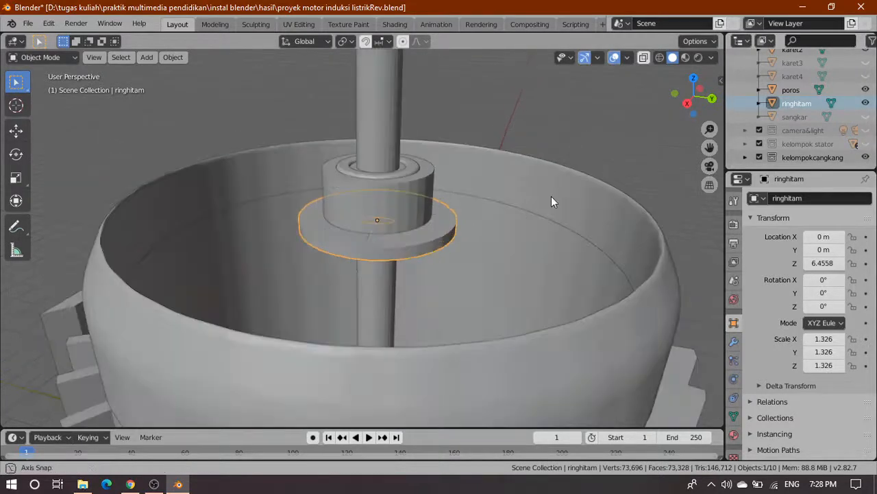
Step: Select bearing1 on the shaft and examine how it sits on the flat disc
middle_click_drag(552, 201, 372, 227)
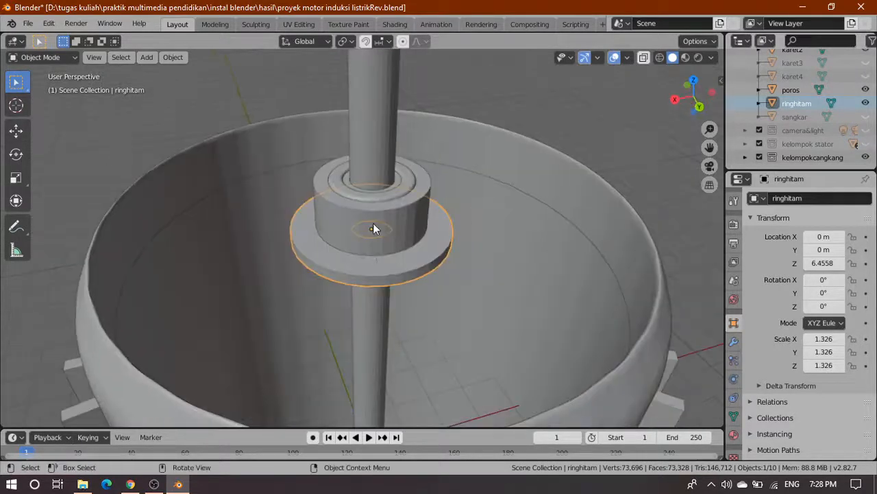
left_click(372, 227)
middle_click_drag(490, 277, 429, 243)
scroll(429, 243, "up", 2)
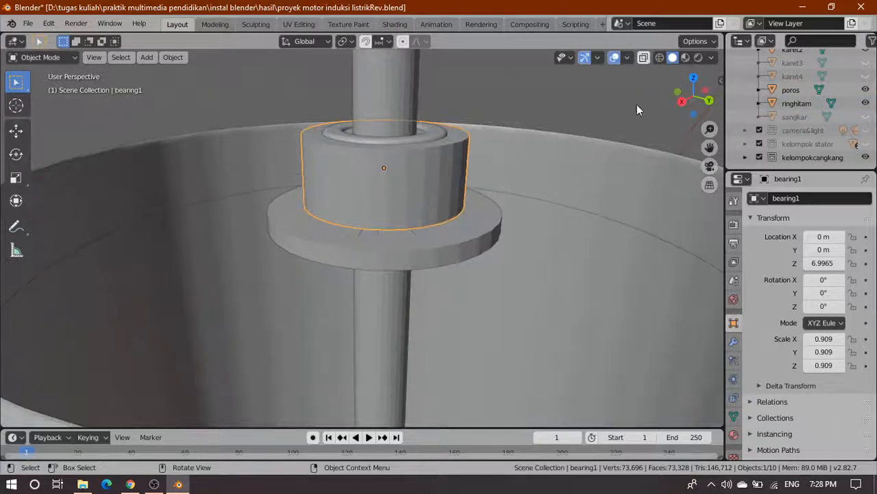
scroll(761, 116, "up", 5)
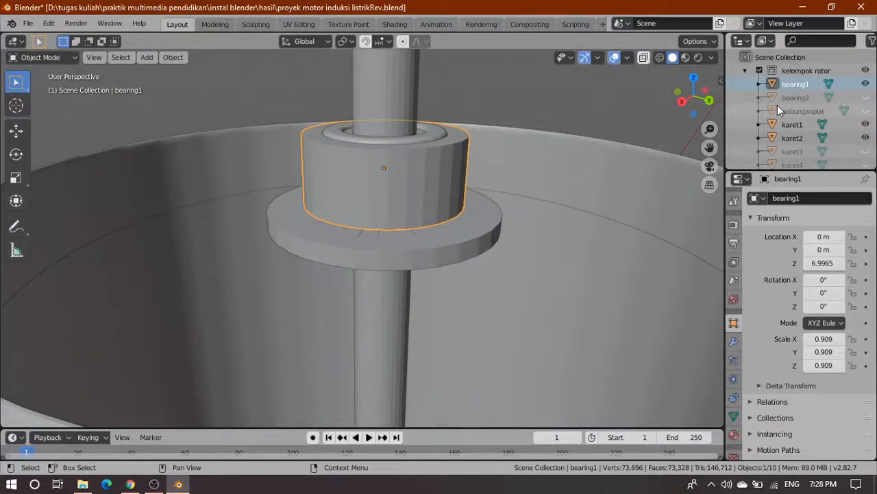
left_click(384, 247)
left_click(355, 175)
middle_click_drag(396, 238, 471, 198)
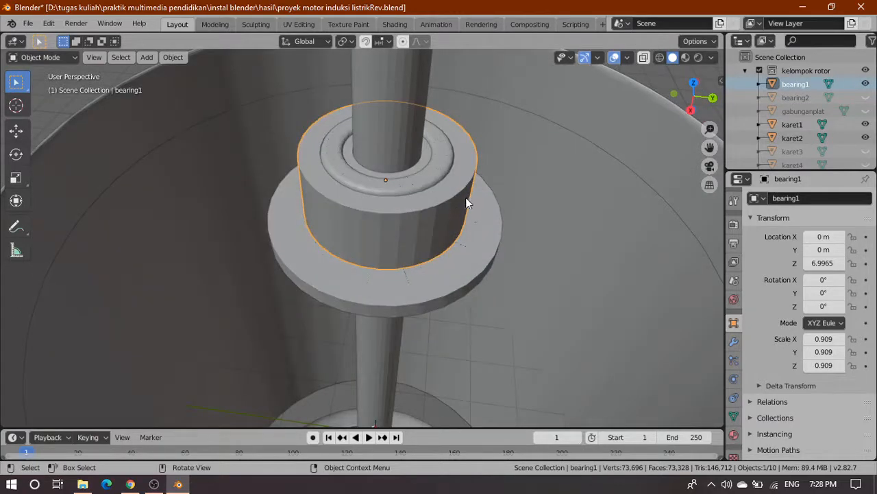
Step: Open bearing1's mesh for face editing and select one face on its outer side
key("Tab")
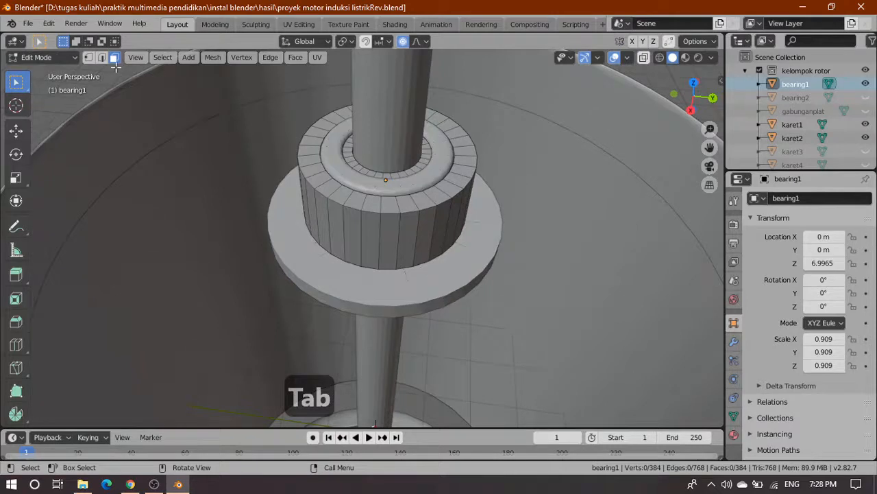
key("3")
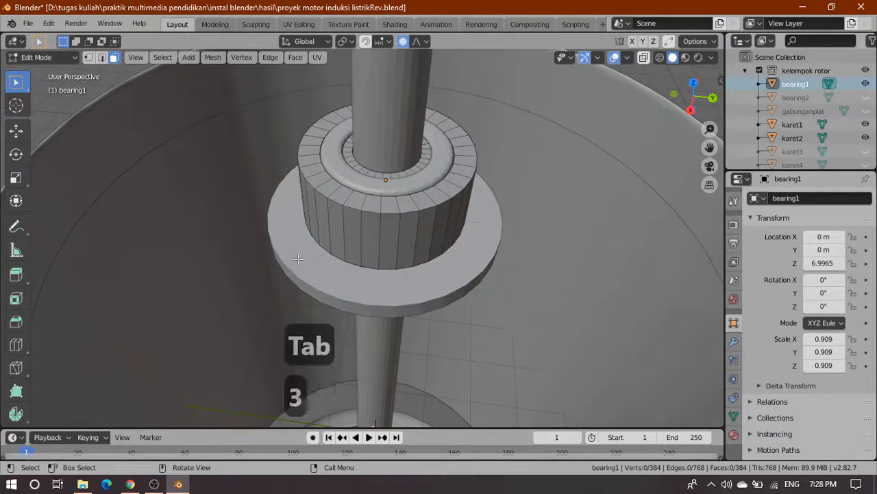
left_click(350, 231)
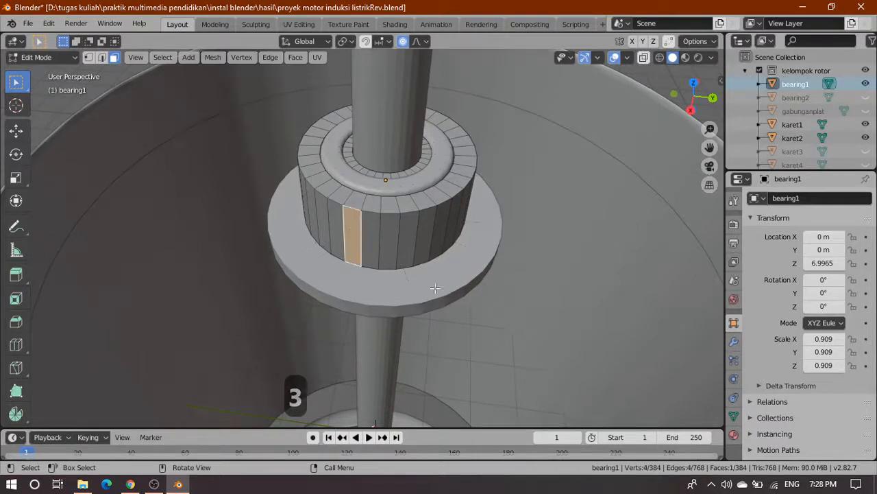
Step: Hide the kelompokcangkang collection so the whole bearing is exposed in the front view with solid shading
key("grave")
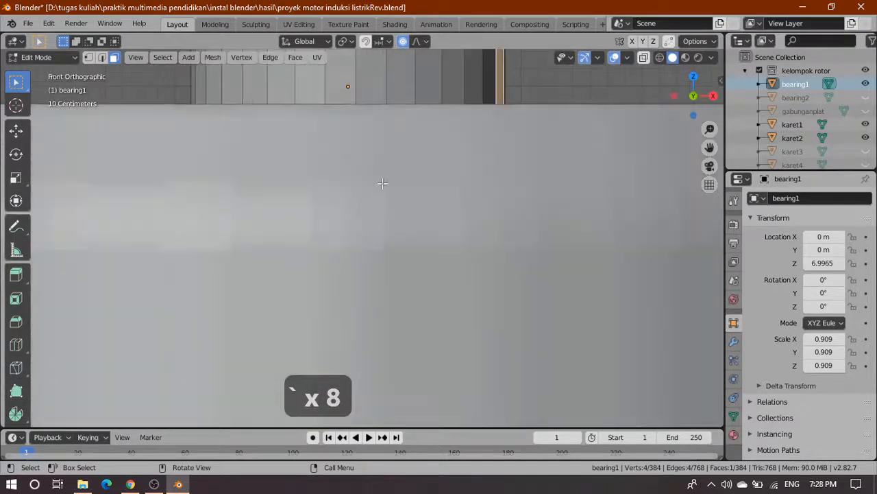
middle_click_drag(405, 145, 424, 233, "shift")
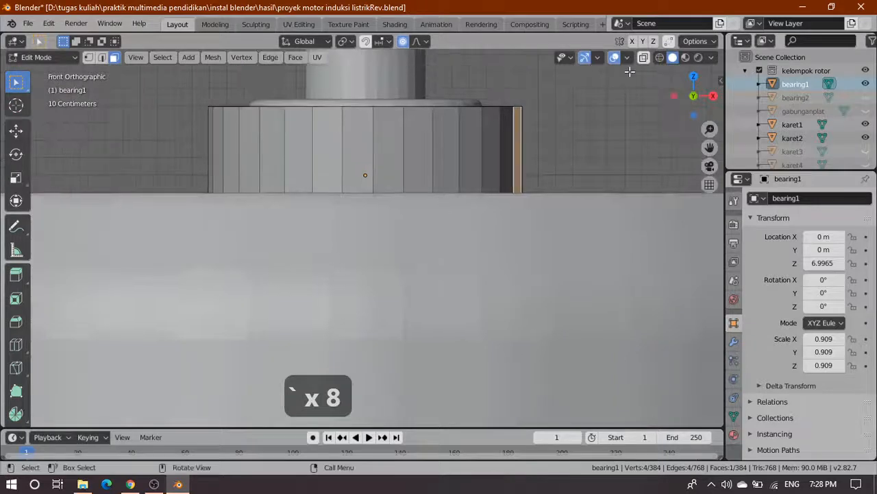
left_click(660, 58)
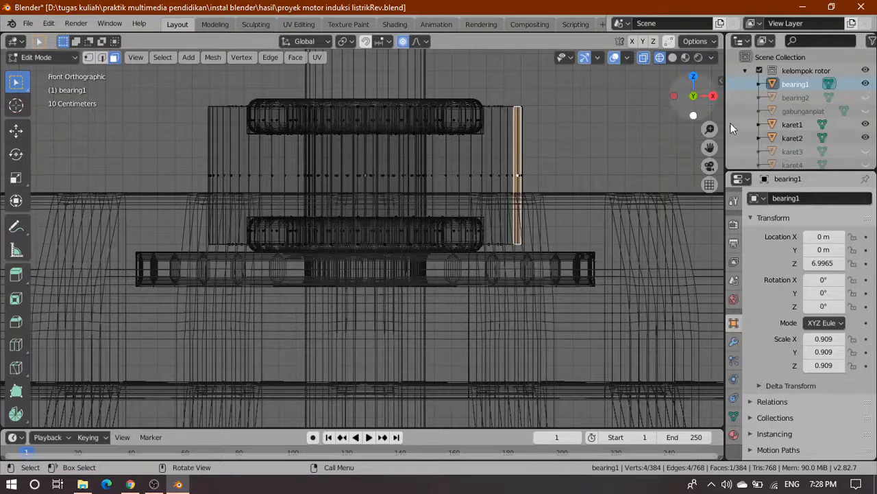
scroll(782, 104, "down", 5)
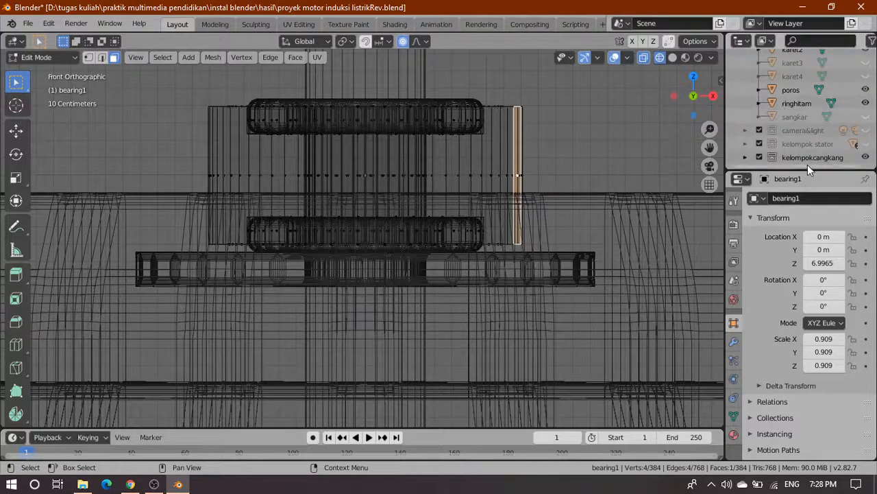
left_click(865, 157)
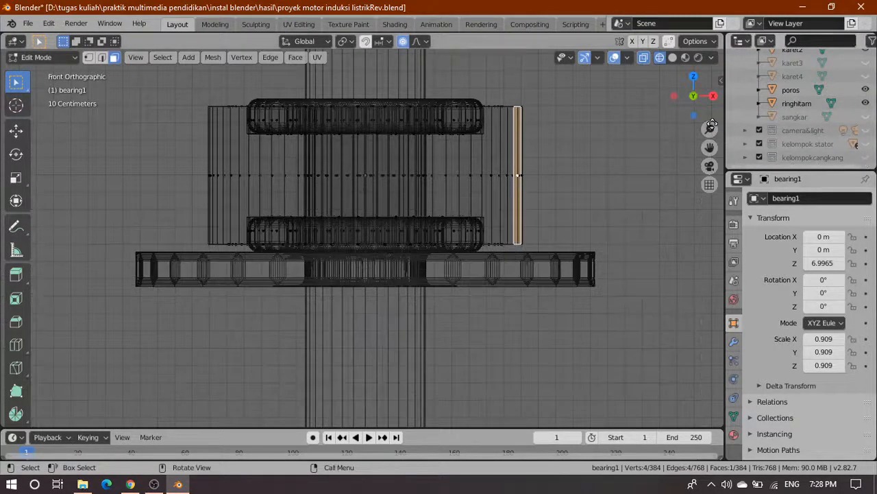
left_click(672, 56)
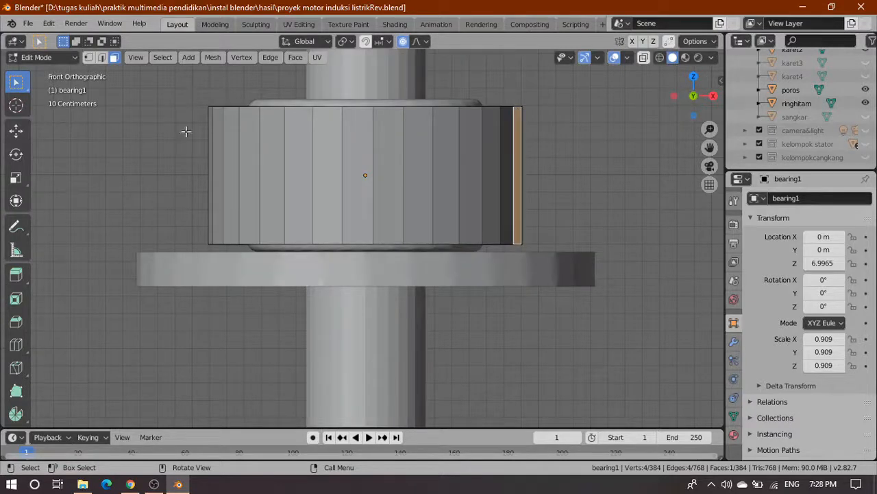
Step: Extend the selection to all faces around bearing1's outer side, working through the front, right, back and left views
left_click_drag(223, 130, 578, 240)
key("grave")
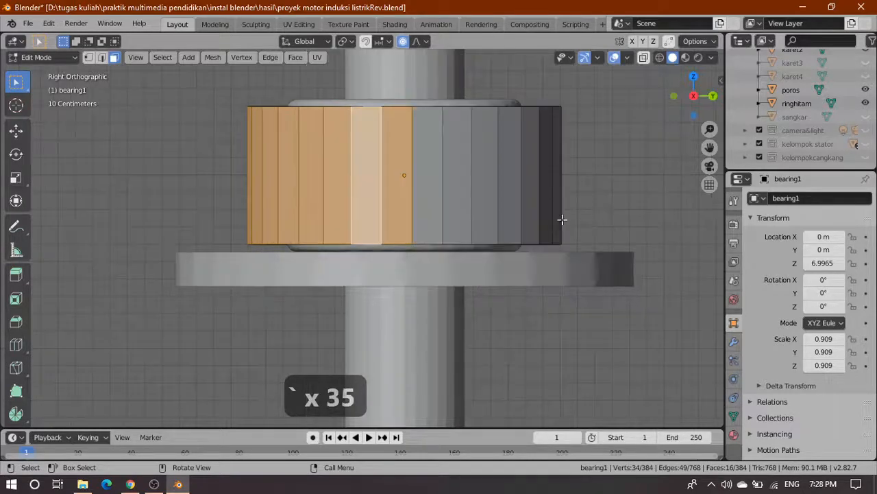
left_click_drag(222, 113, 641, 220, "shift")
key("grave")
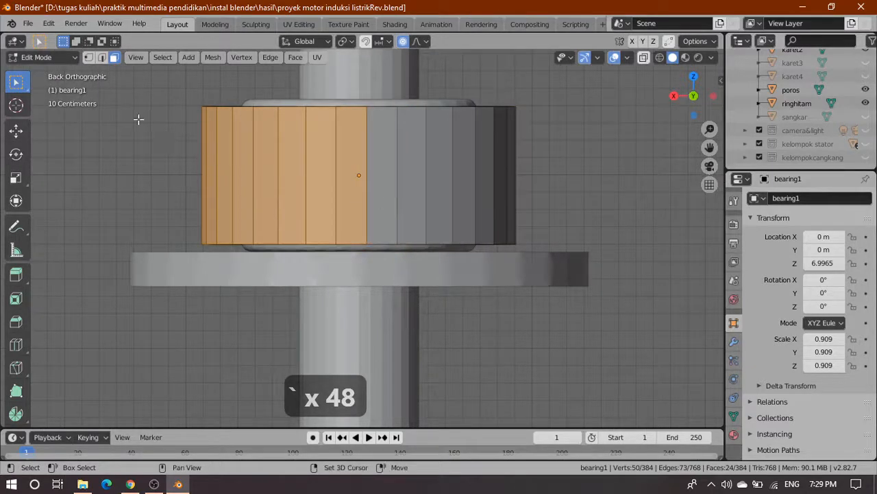
left_click_drag(178, 133, 599, 206, "shift")
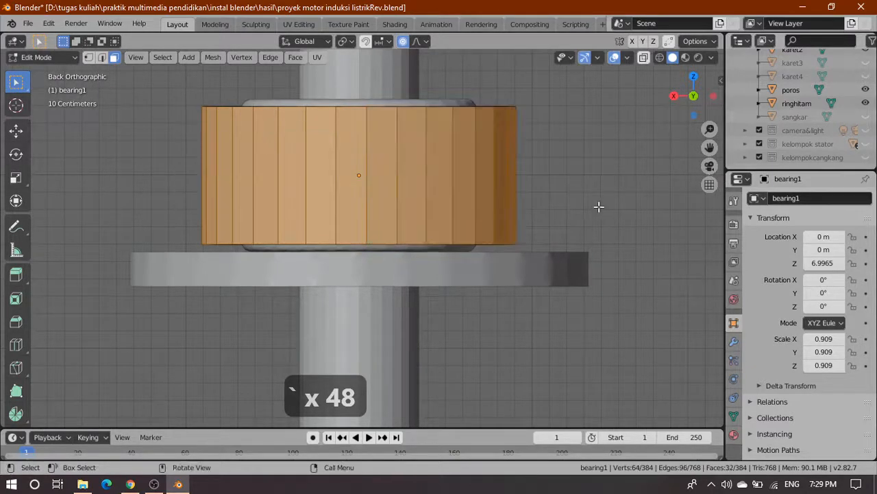
key("grave")
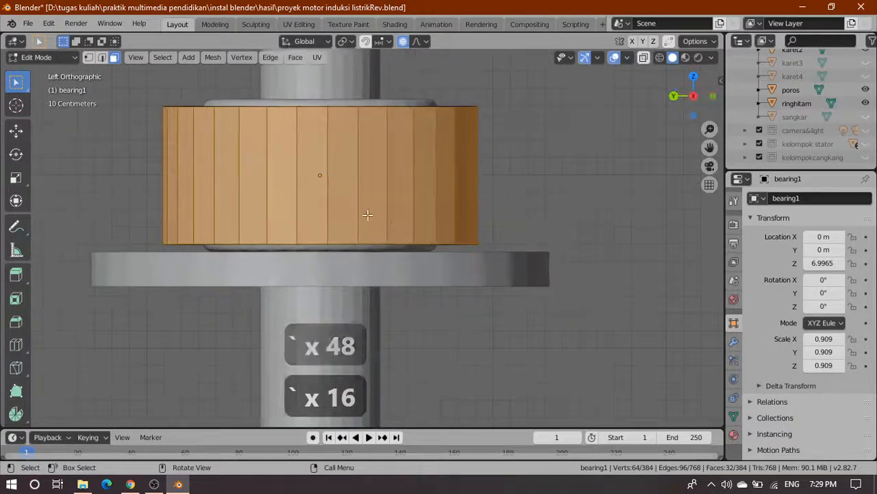
left_click_drag(135, 129, 602, 216)
key("grave")
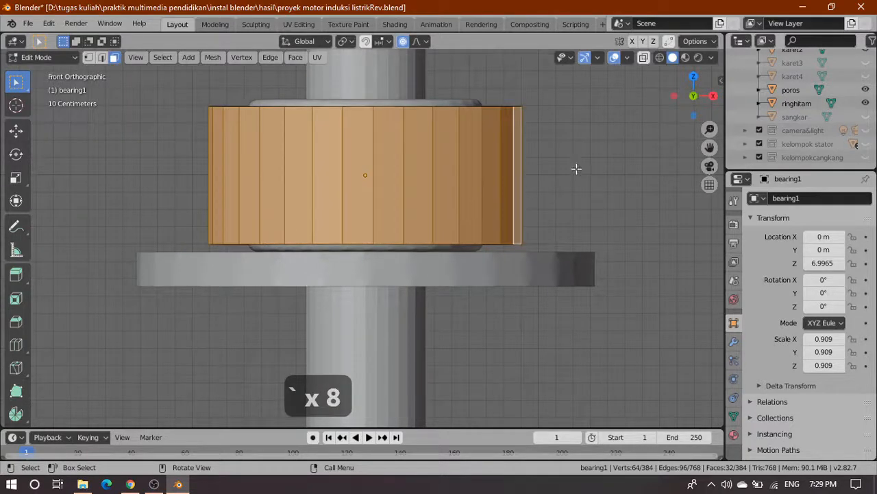
Step: Examine the selected outer faces in wireframe shading from an angle and from the top view
scroll(589, 151, "up", 2)
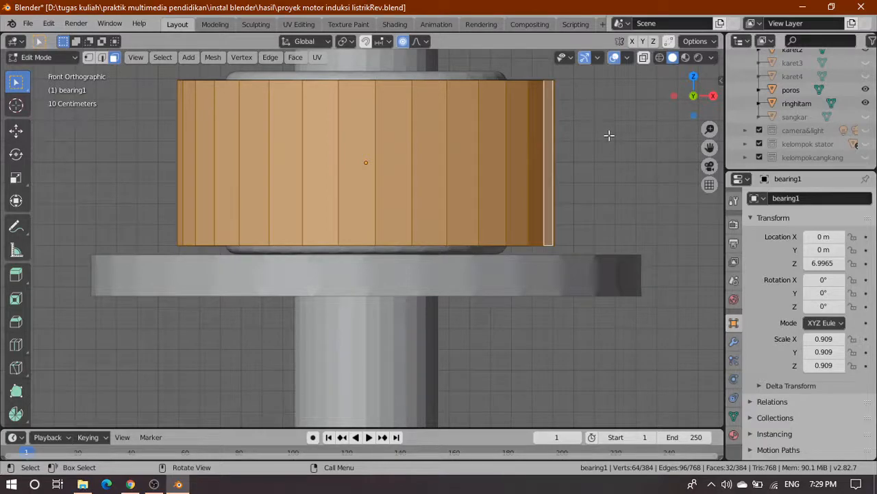
middle_click_drag(609, 135, 590, 131)
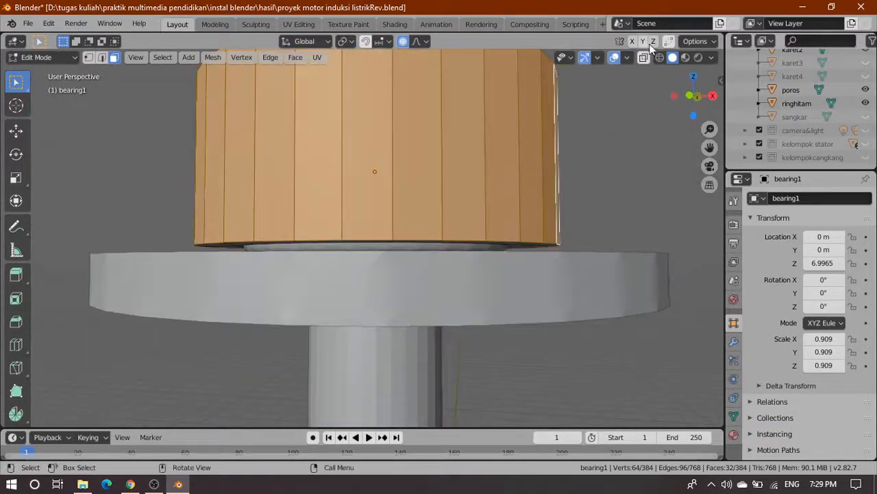
left_click(659, 57)
mouse_move(601, 167)
middle_mouse_down()
mouse_move(602, 197)
mouse_move(583, 219)
mouse_move(519, 72)
mouse_move(519, 147)
middle_mouse_up()
key("grave")
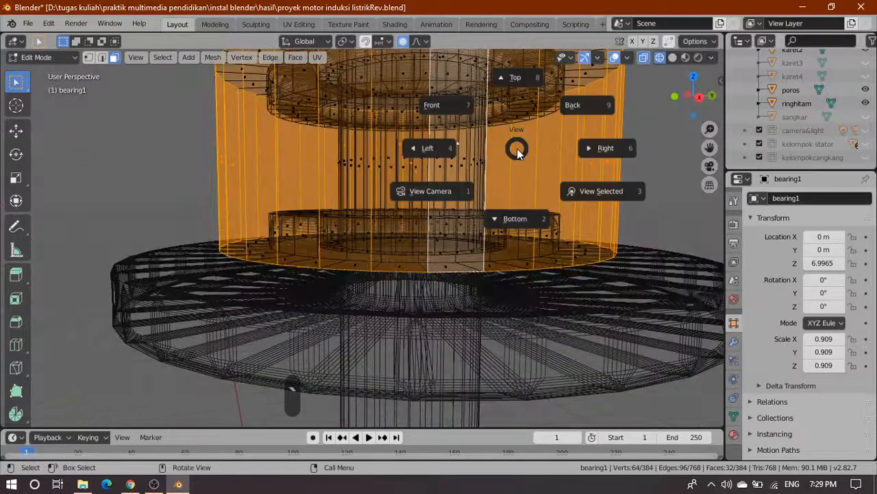
left_click(512, 63)
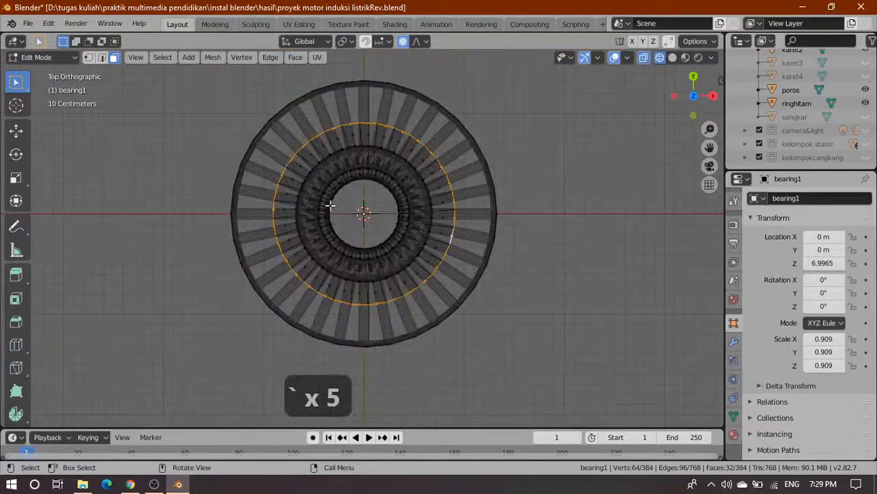
scroll(416, 275, "up", 6)
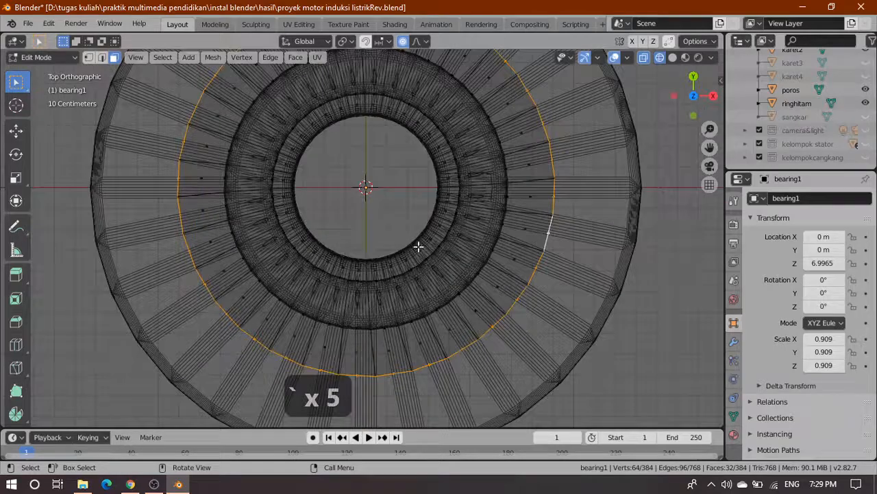
scroll(415, 249, "down", 4)
scroll(472, 233, "up", 4)
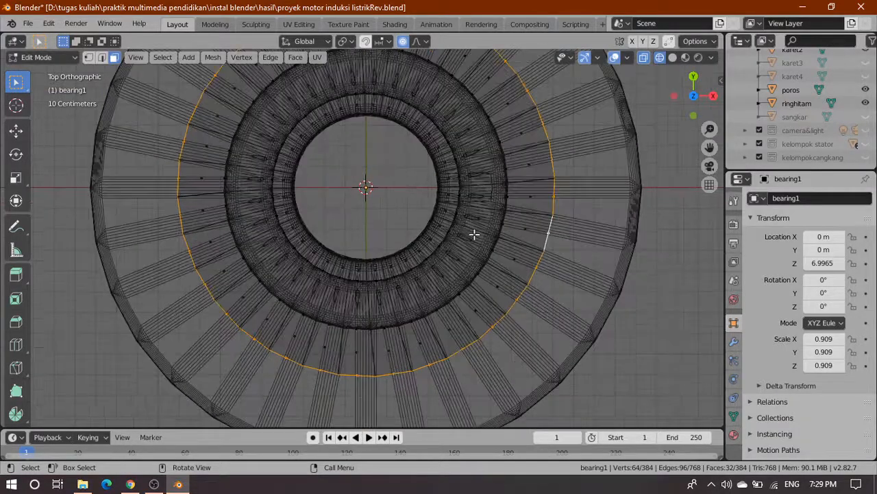
middle_click_drag(540, 264, 352, 153, "shift")
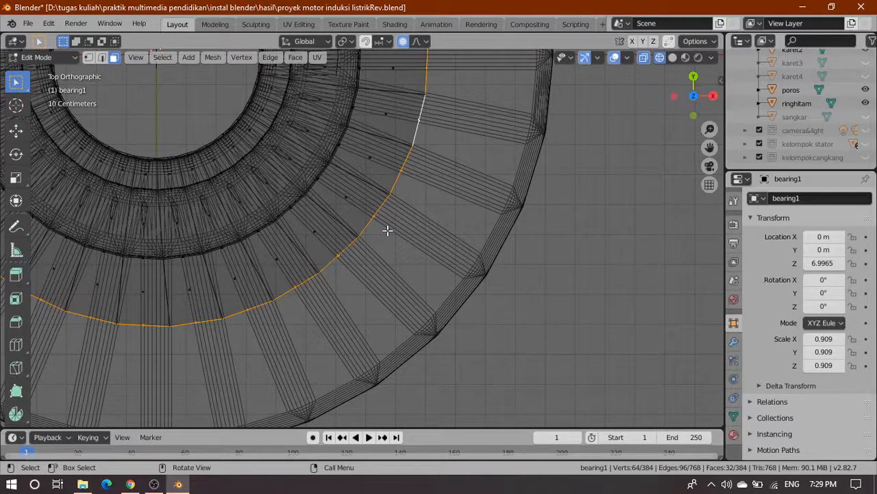
Step: In the front view, duplicate the selected outer faces and move the copy about 0.9 m up along Z
key("grave")
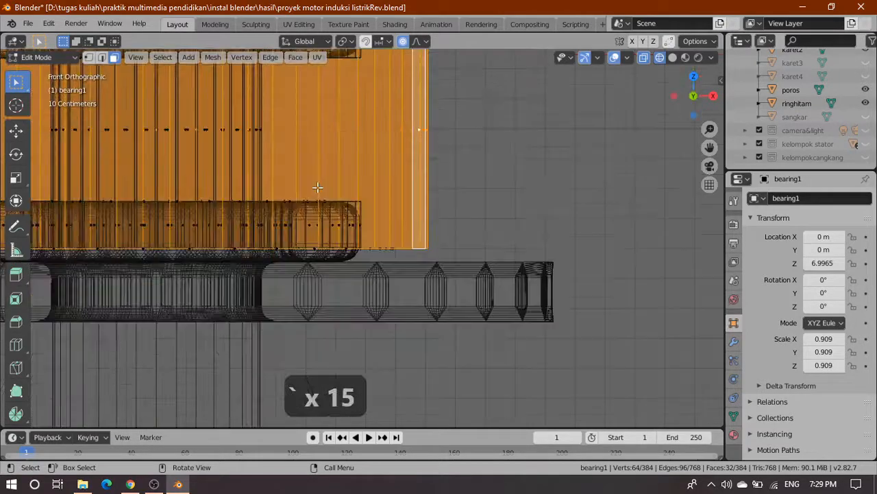
scroll(317, 187, "down", 1)
middle_click_drag(315, 176, 375, 253, "shift")
scroll(376, 253, "up", 2)
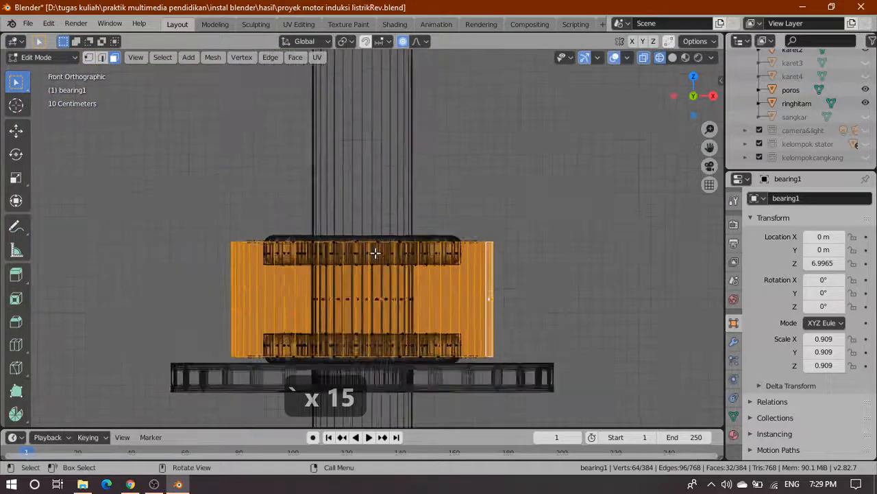
key("shift+d")
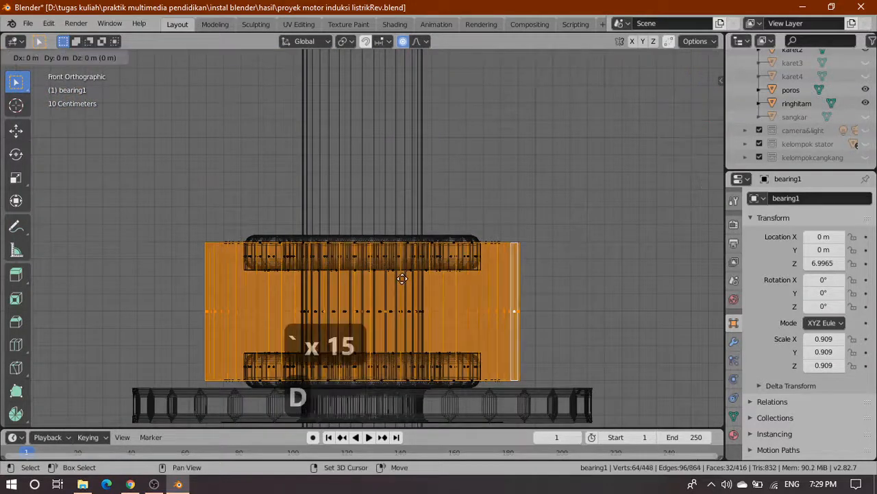
key("z")
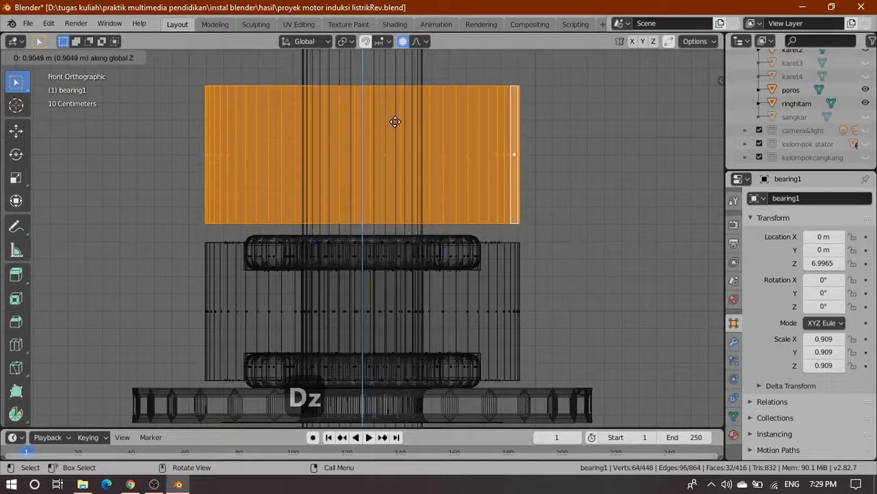
left_click(395, 121)
Step: Separate the duplicated faces into their own object and return to Object Mode with solid shading
key("p")
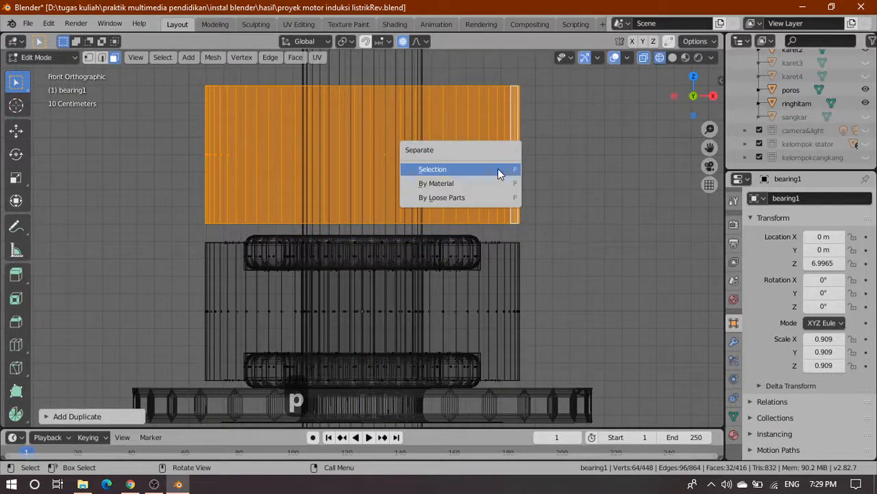
left_click(497, 169)
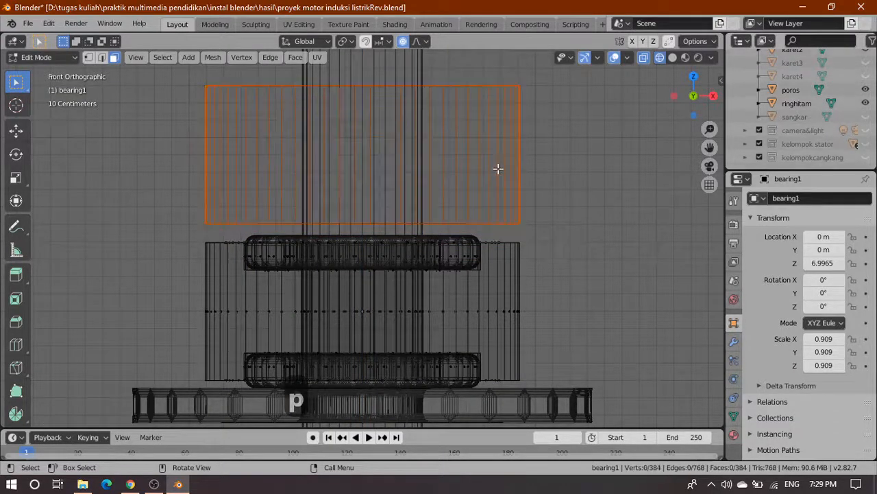
key("Tab")
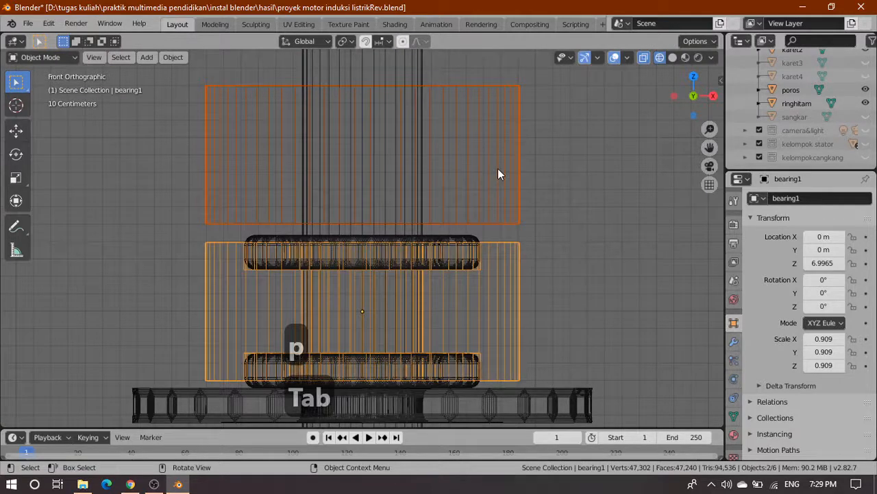
left_click(671, 58)
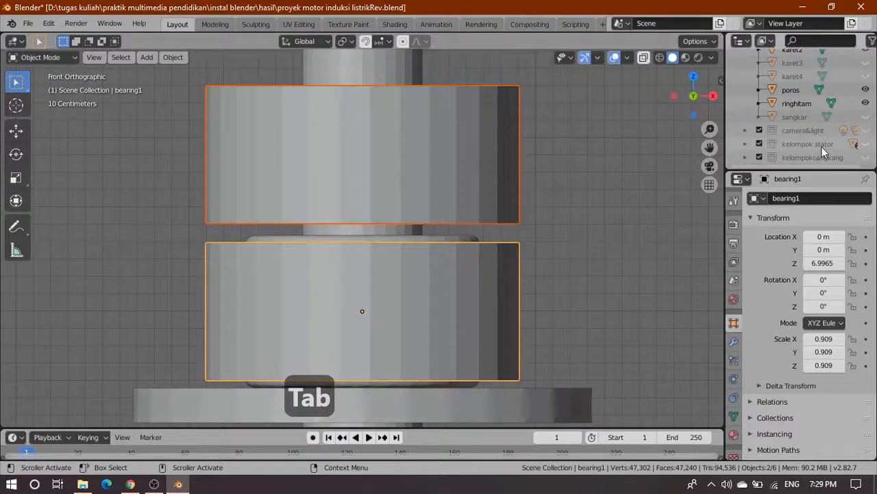
Step: Select only the separated outer-face ring bearing1.001, enter Edit Mode and select all of its faces
scroll(822, 146, "up", 5)
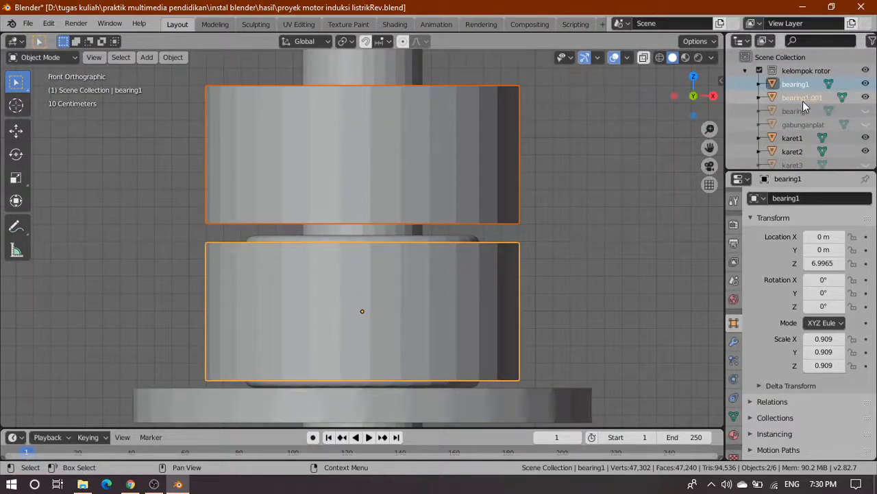
left_click(486, 146)
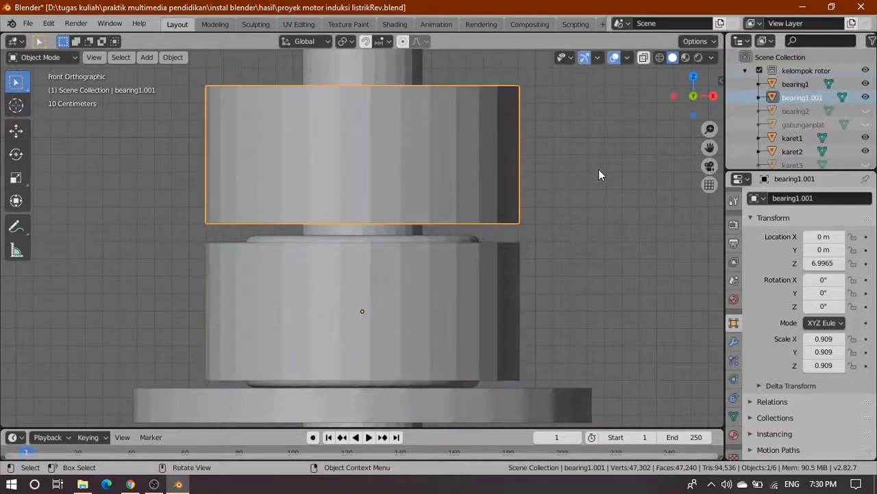
middle_click_drag(598, 174, 457, 225)
middle_click_drag(544, 223, 543, 199)
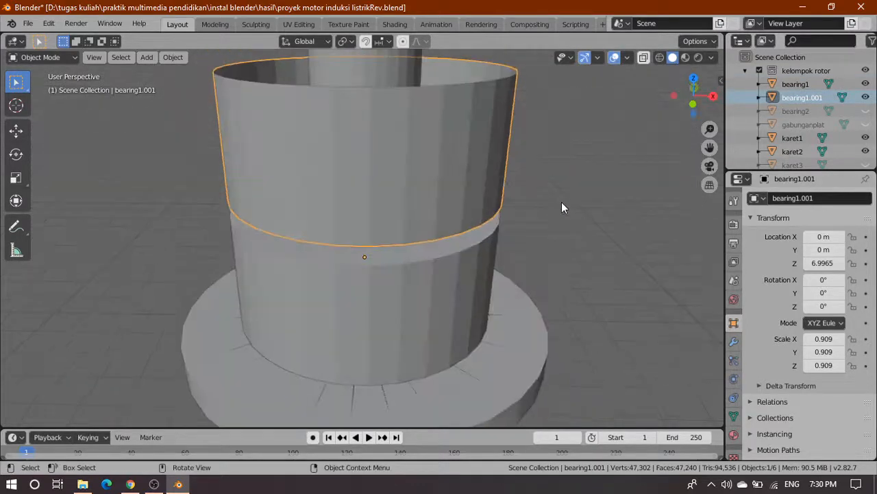
key("Tab")
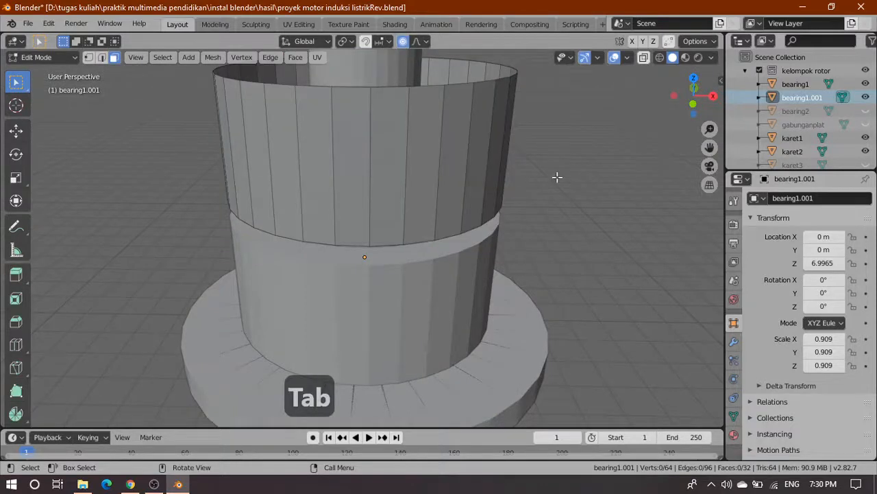
key("a")
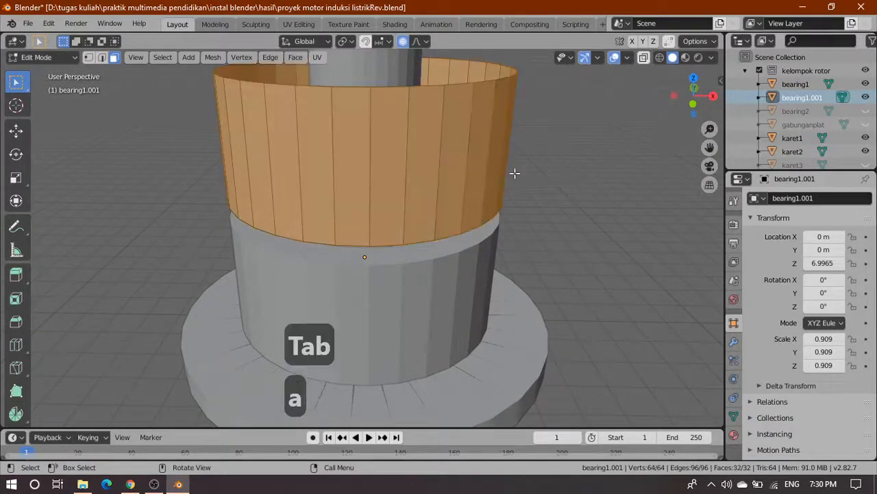
Step: Show the selected ring faces in wireframe shading from the top view, close up on their lower-right arc
key("grave")
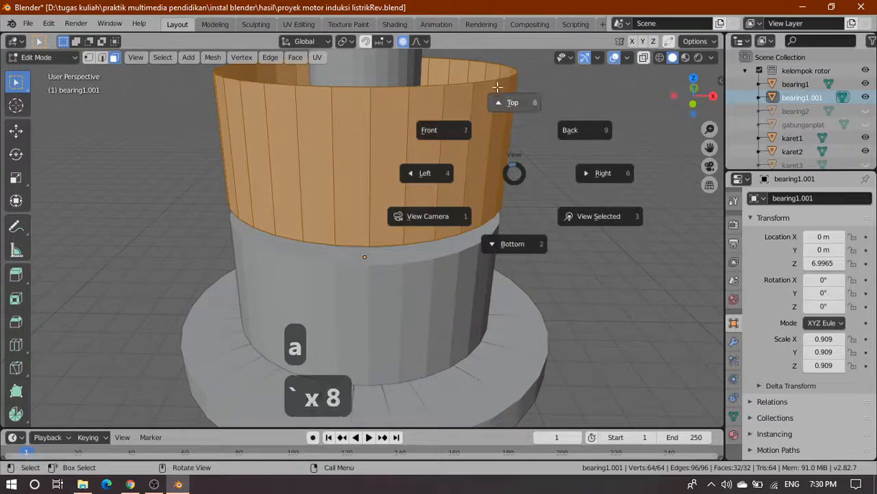
left_click(513, 102)
left_click(660, 57)
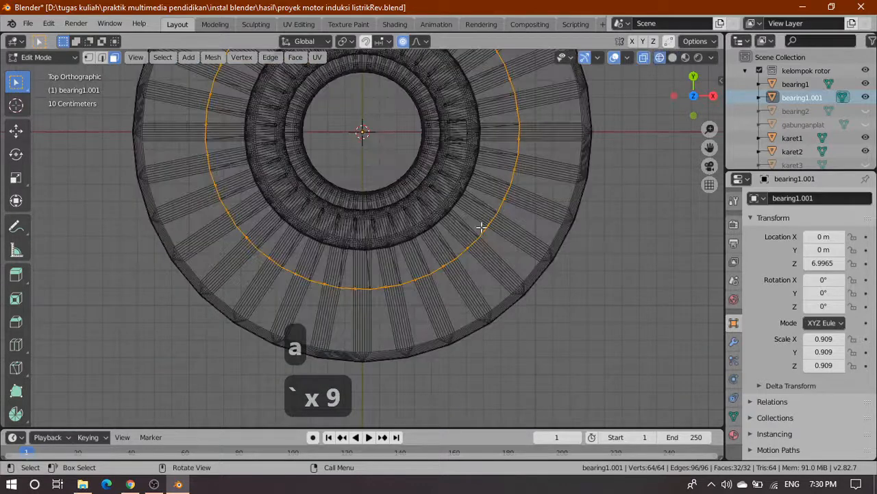
scroll(600, 250, "up", 3)
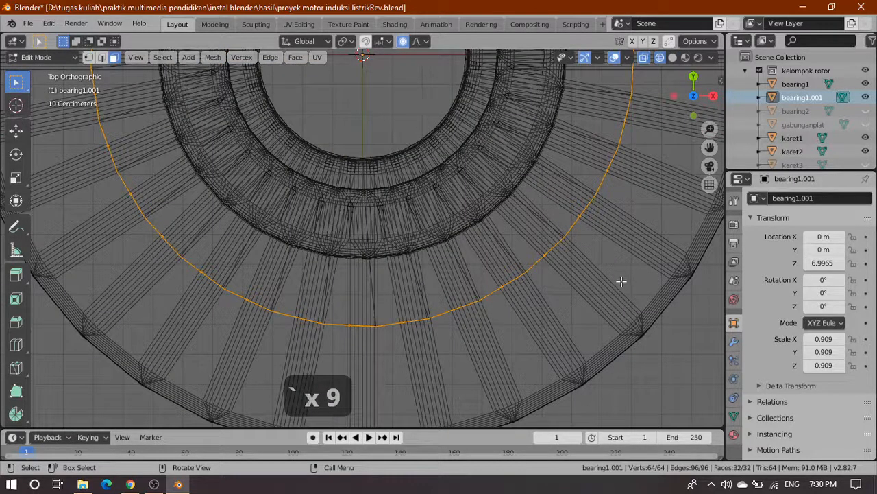
middle_click_drag(601, 272, 471, 272, "shift")
scroll(471, 268, "up", 1)
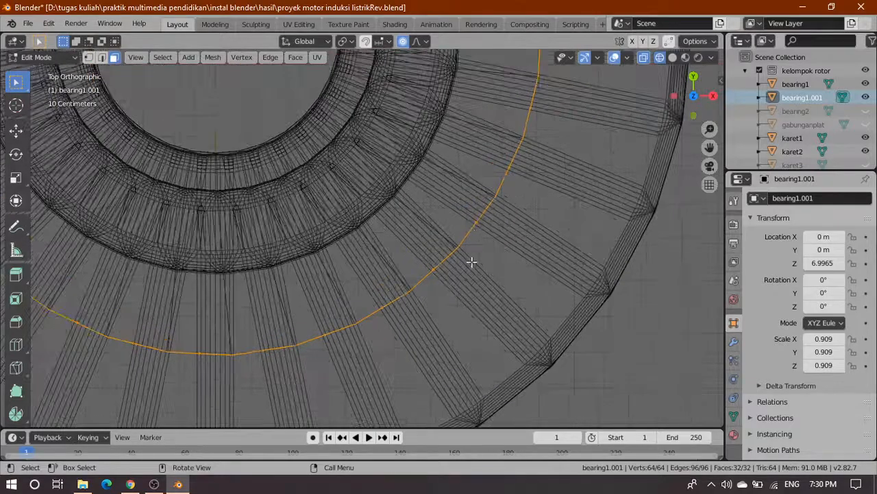
scroll(499, 247, "down", 3)
scroll(496, 254, "up", 3)
Step: Extrude the ring faces outward along normals by about 0.465 m, to the outer edge of the disc below
left_click(17, 277)
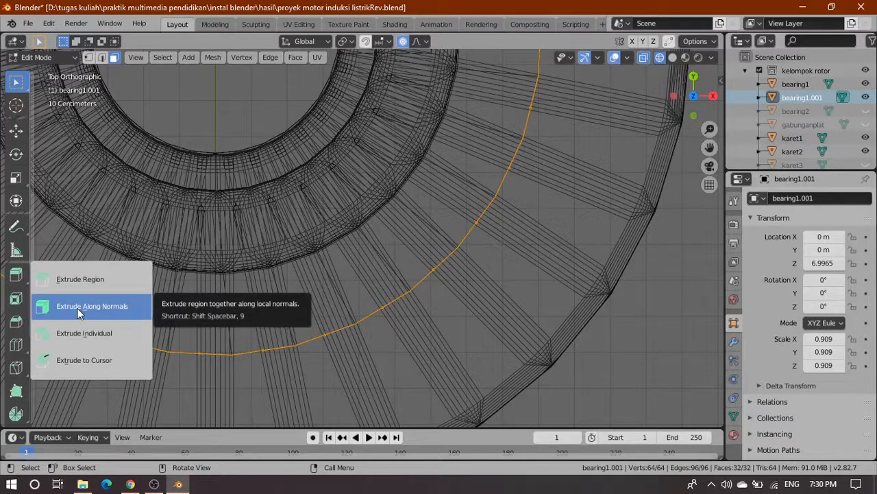
left_click(78, 313)
scroll(235, 323, "down", 3)
scroll(267, 314, "up", 4)
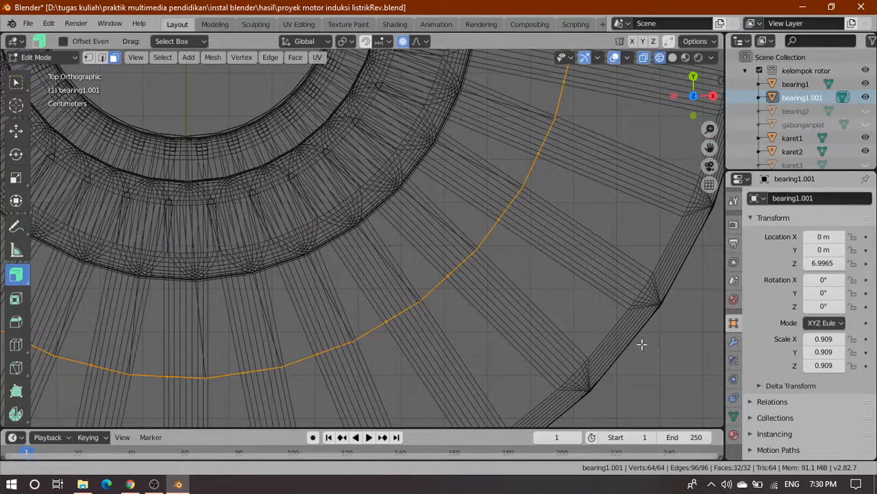
middle_click_drag(640, 343, 571, 348, "shift")
scroll(519, 295, "down", 1)
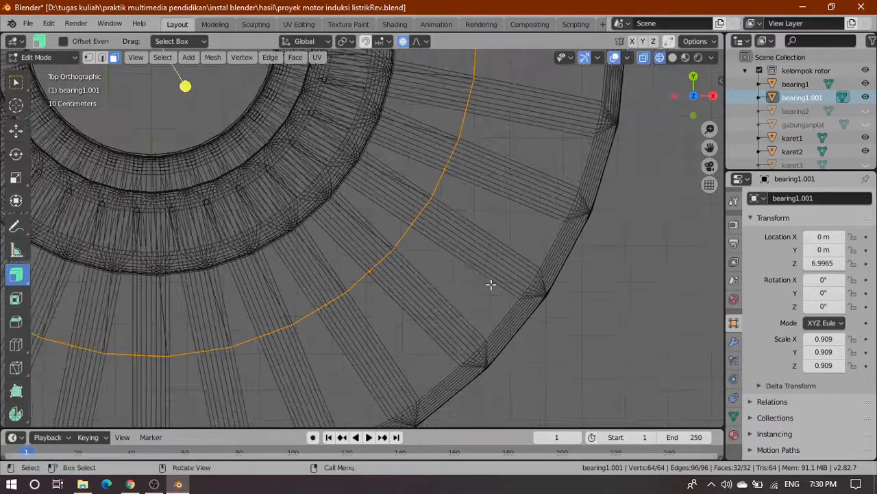
left_click_drag(184, 87, 287, 170)
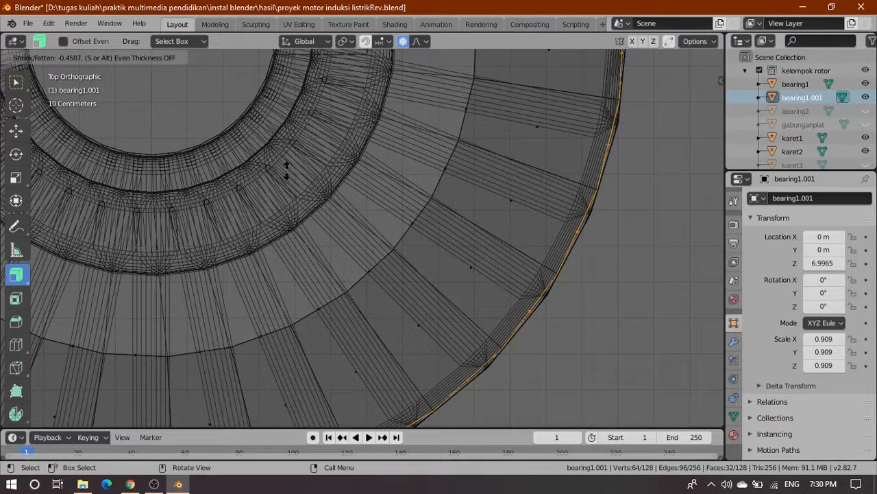
left_click_drag(287, 170, 290, 173)
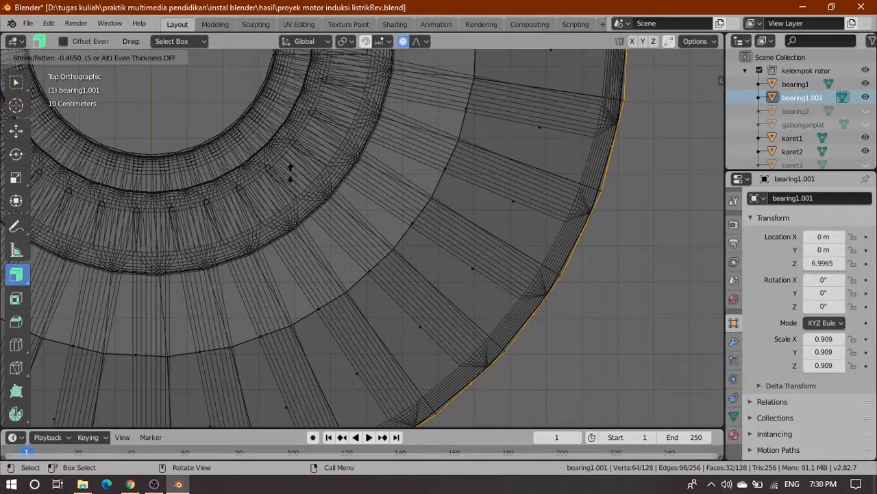
left_click(291, 173)
scroll(362, 229, "down", 5)
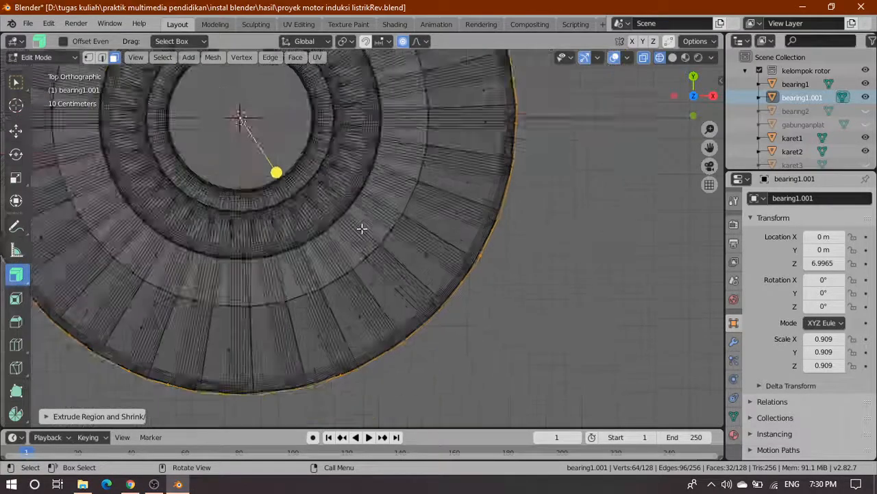
Step: Restore the selection tool and inspect the extruded ring in solid shading from an angle and from the front
left_click(672, 57)
left_click(16, 82)
middle_click_drag(331, 276, 366, 260)
key("grave")
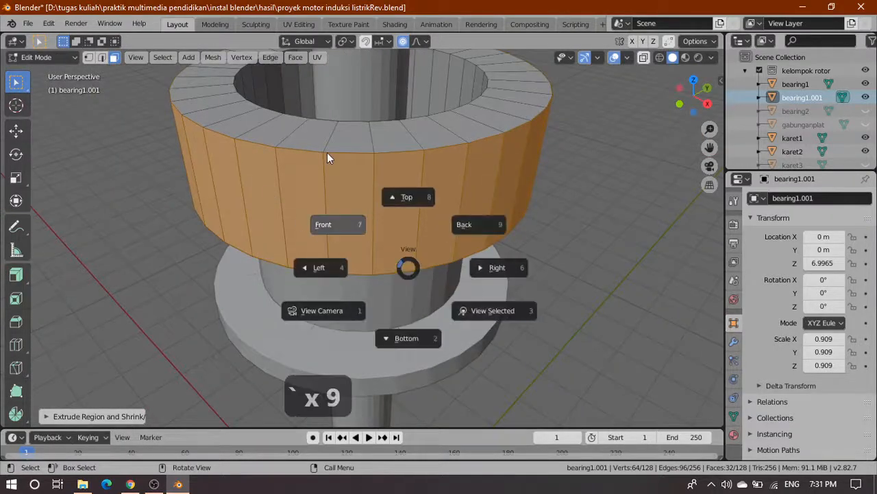
left_click(299, 209)
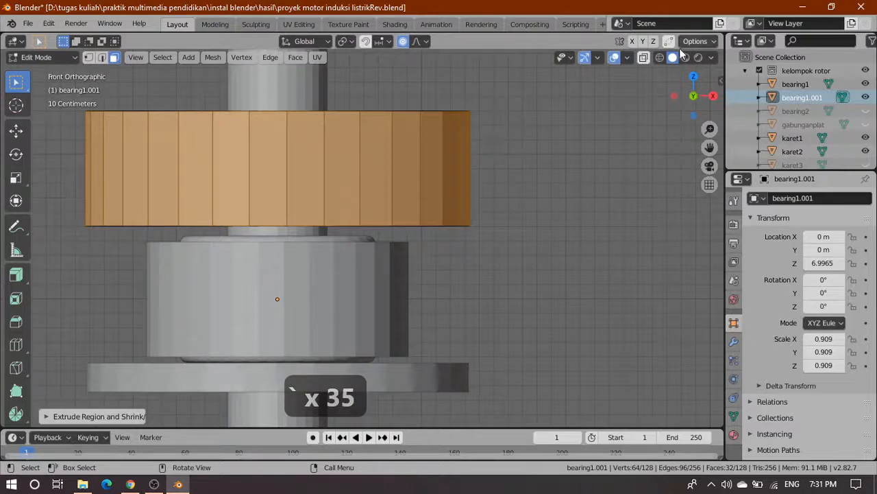
Step: Examine the area between bearing1's lower edge and the disc in wireframe shading in the front view
left_click(661, 58)
middle_click_drag(461, 293, 556, 210, "shift")
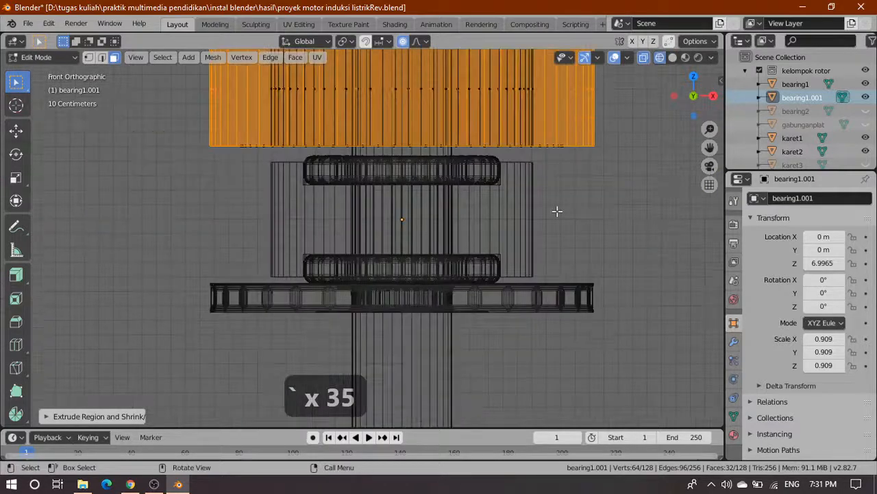
scroll(550, 186, "up", 4)
scroll(500, 180, "down", 1)
scroll(280, 140, "up", 1)
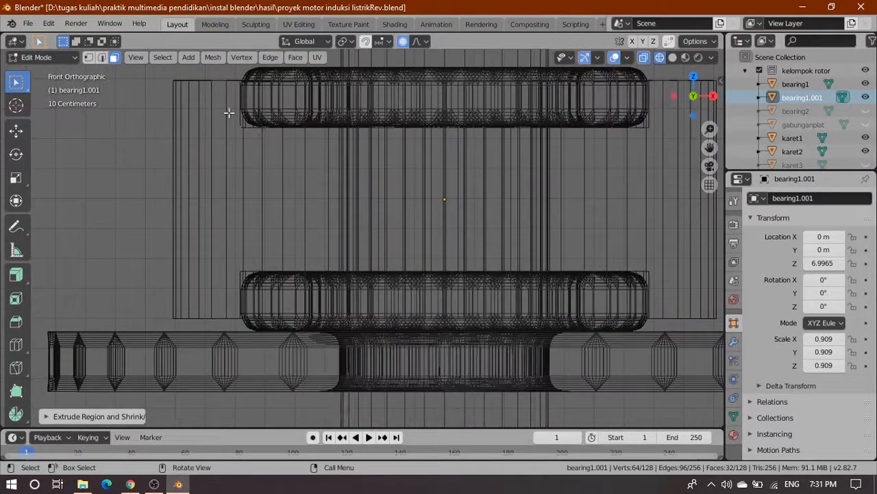
scroll(258, 159, "up", 1)
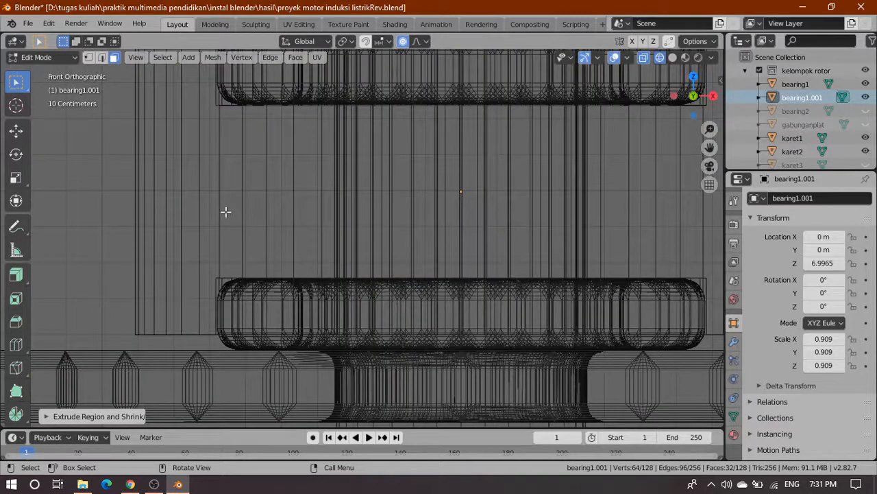
middle_click_drag(240, 184, 280, 239, "shift")
middle_click_drag(278, 271, 277, 189, "shift")
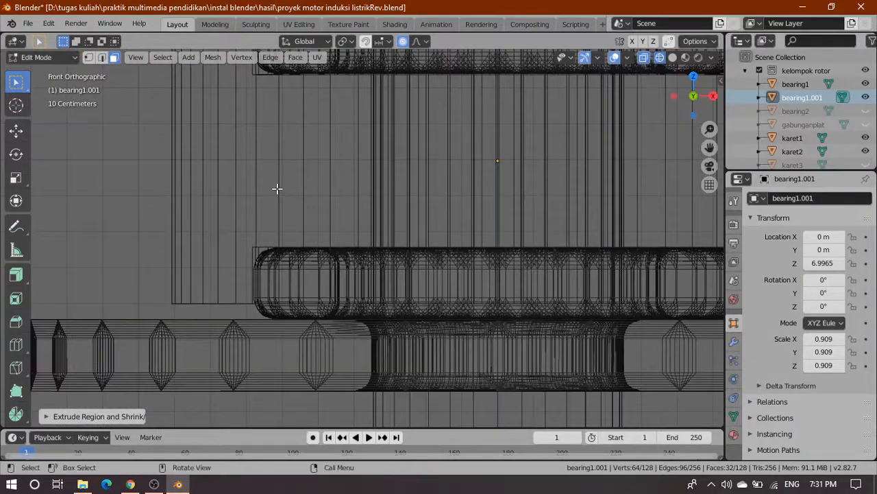
key("g")
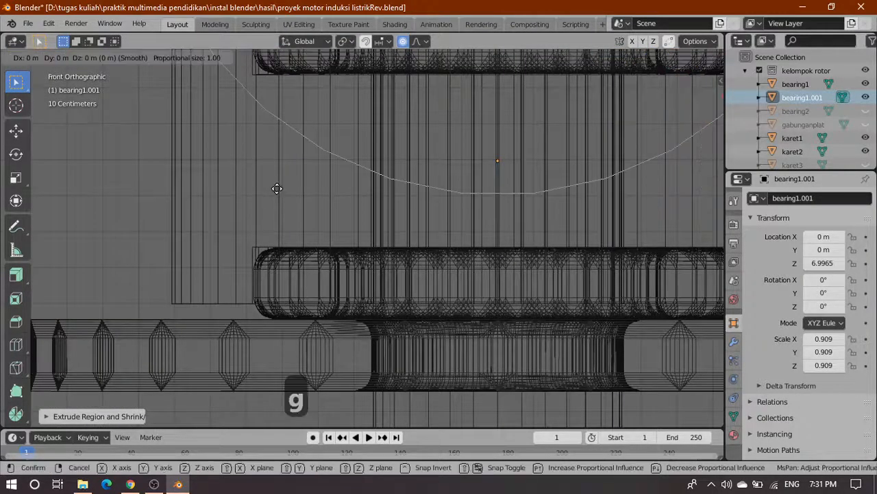
key("z")
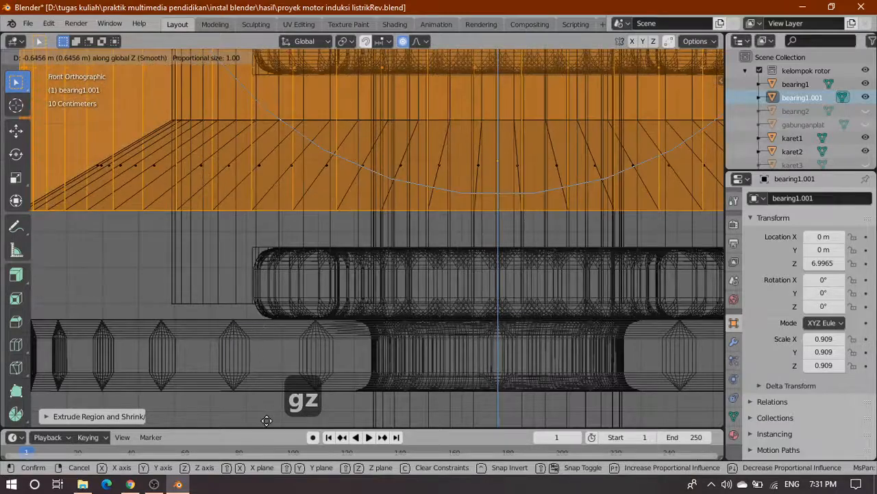
right_click(275, 391)
scroll(302, 268, "down", 5)
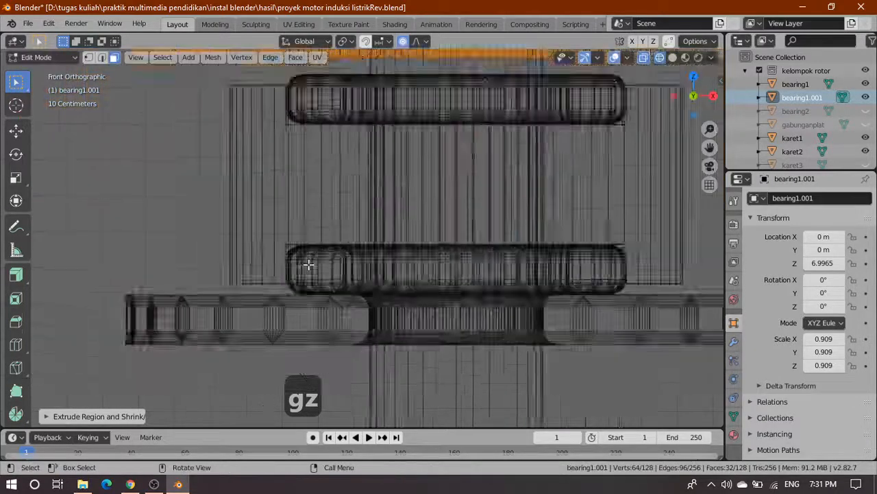
Step: Select the entire ring mesh and move it down about 0.945 m along Z onto the disc, then check it in solid shading
middle_click_drag(394, 172, 378, 272)
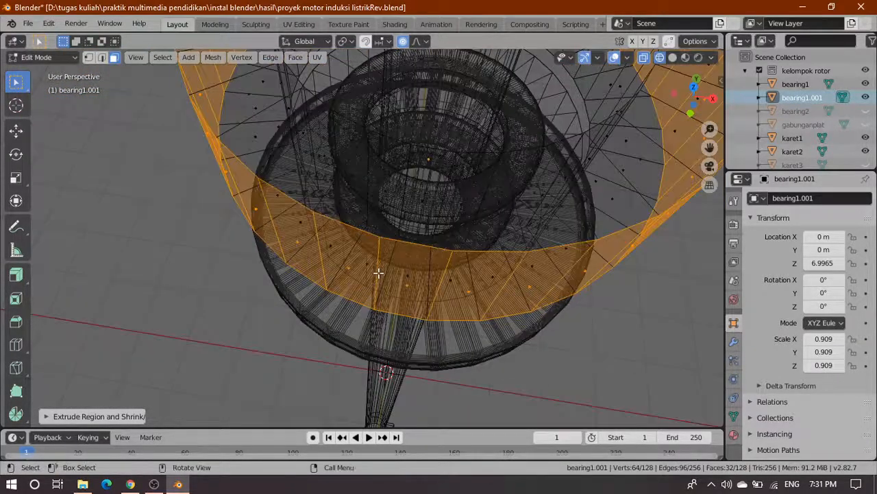
key("a")
key("grave")
left_click(303, 206)
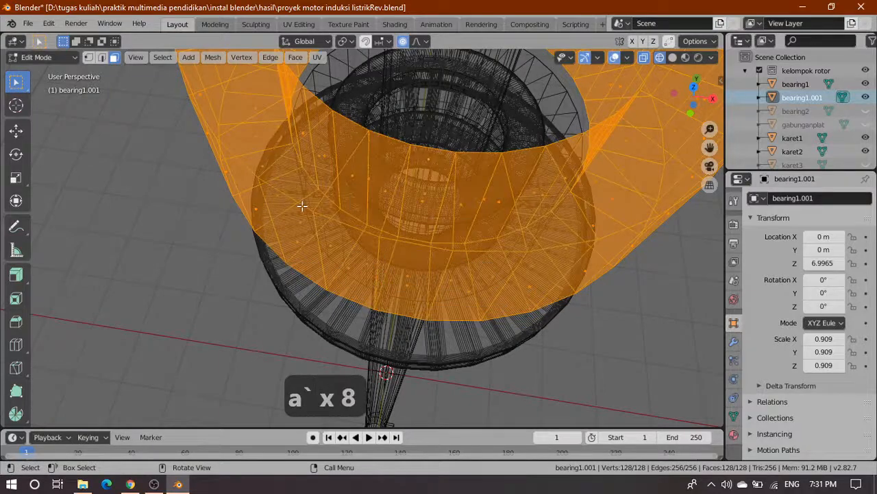
scroll(336, 261, "up", 1)
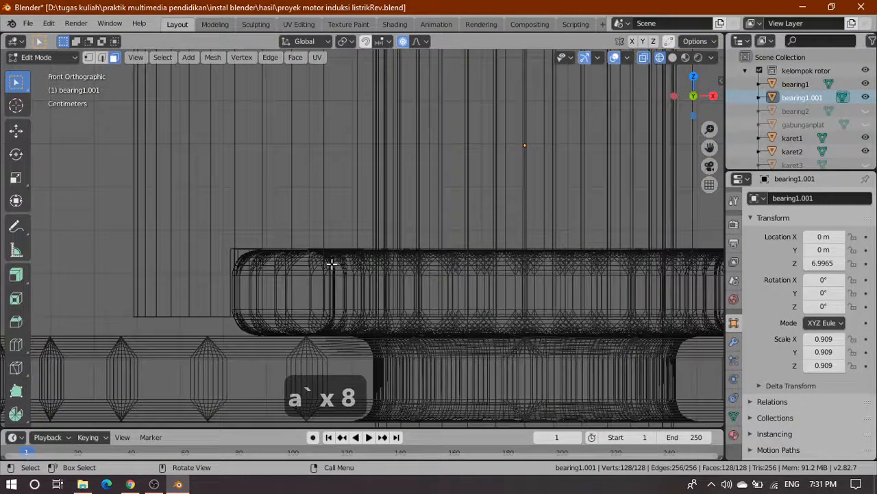
key("g")
key("z")
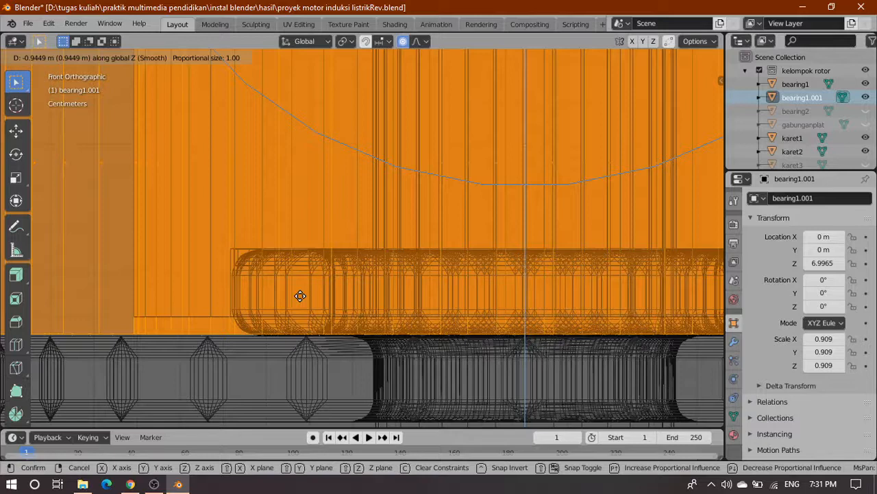
left_click(301, 296)
scroll(299, 295, "down", 6)
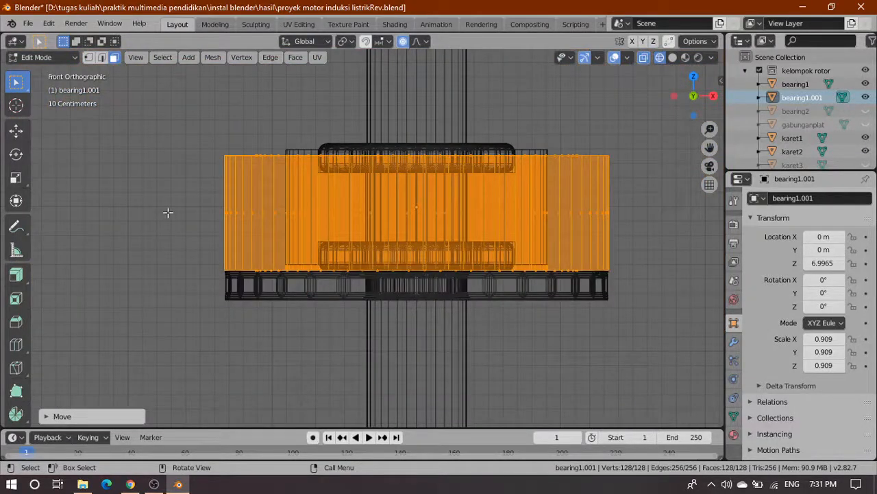
left_click(673, 58)
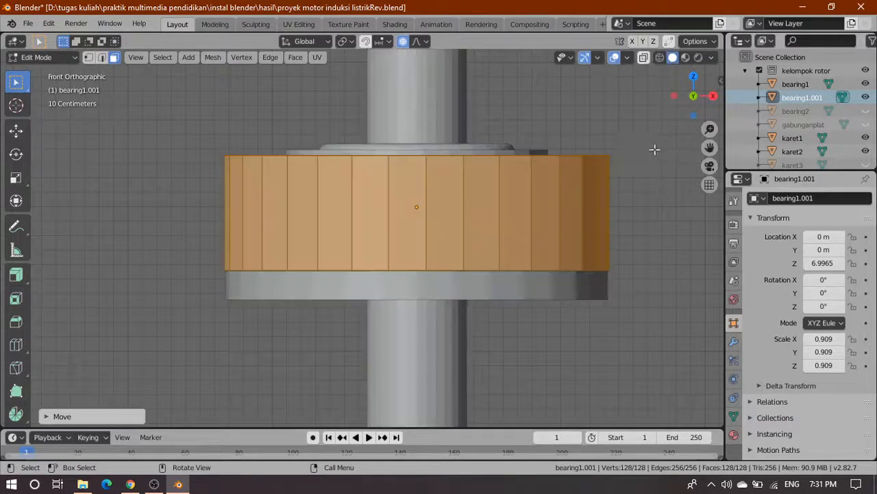
mouse_move(654, 150)
middle_mouse_down()
mouse_move(627, 231)
mouse_move(570, 274)
mouse_move(478, 245)
mouse_move(597, 261)
mouse_move(638, 242)
mouse_move(658, 252)
mouse_move(635, 290)
mouse_move(476, 240)
middle_mouse_up()
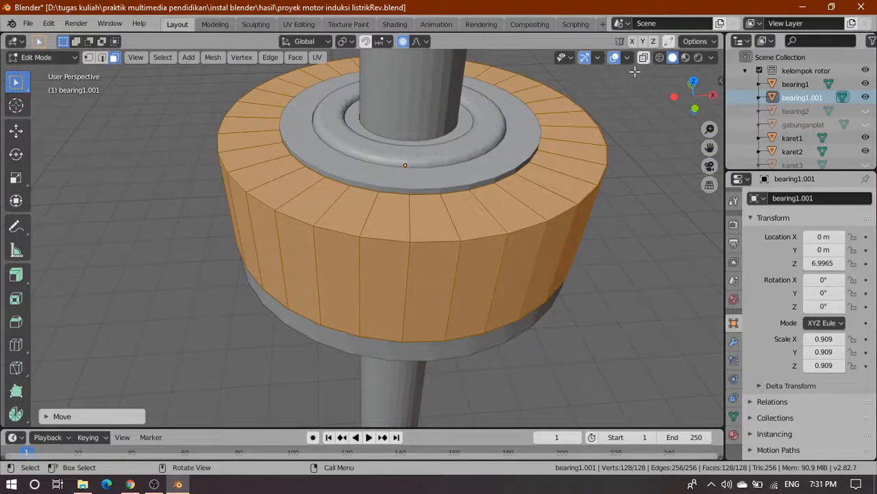
Step: Examine the ring around bearing1 in wireframe shading from the top and front views, using vertex selection mode
left_click(657, 58)
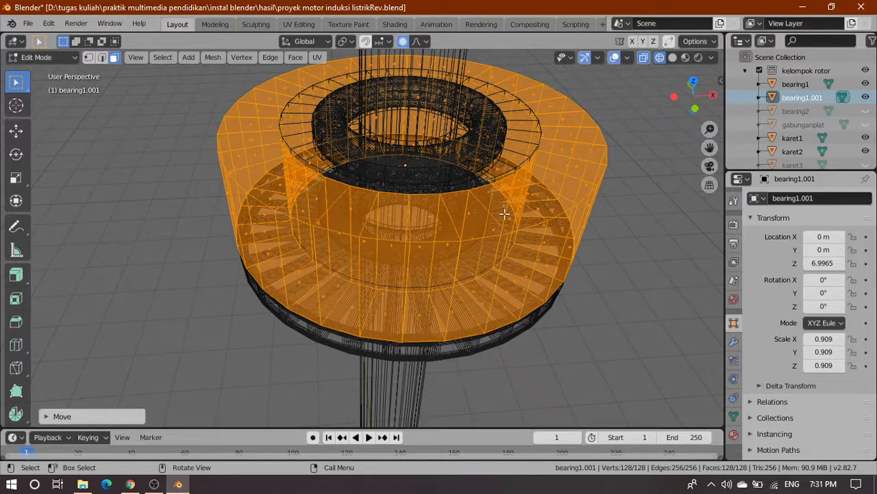
key("1")
key("1")
key("1")
key("1")
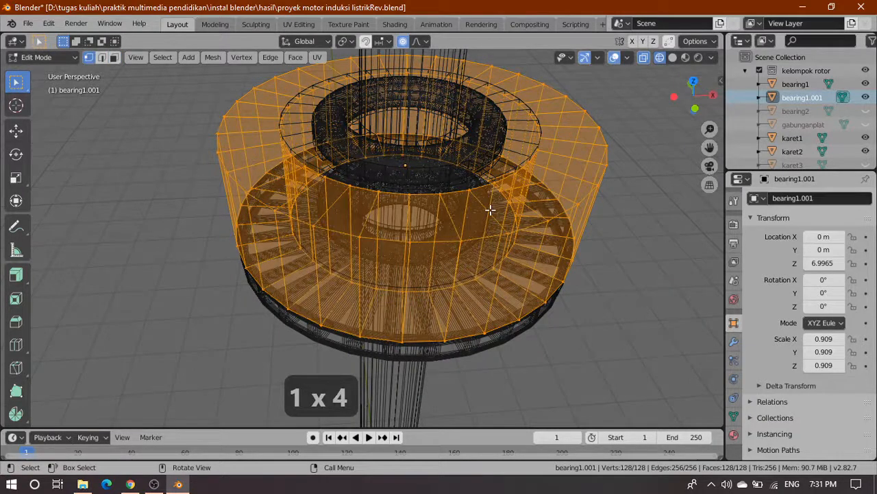
key("grave")
left_click(471, 139)
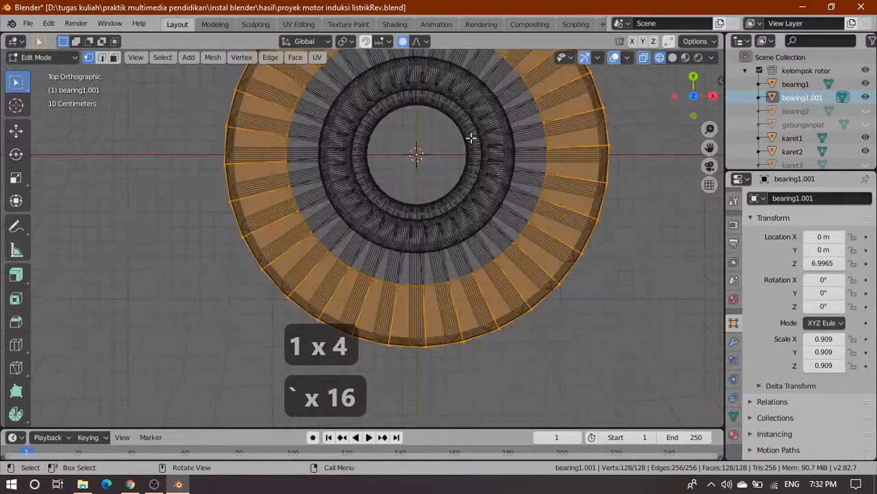
key("grave")
left_click(420, 117)
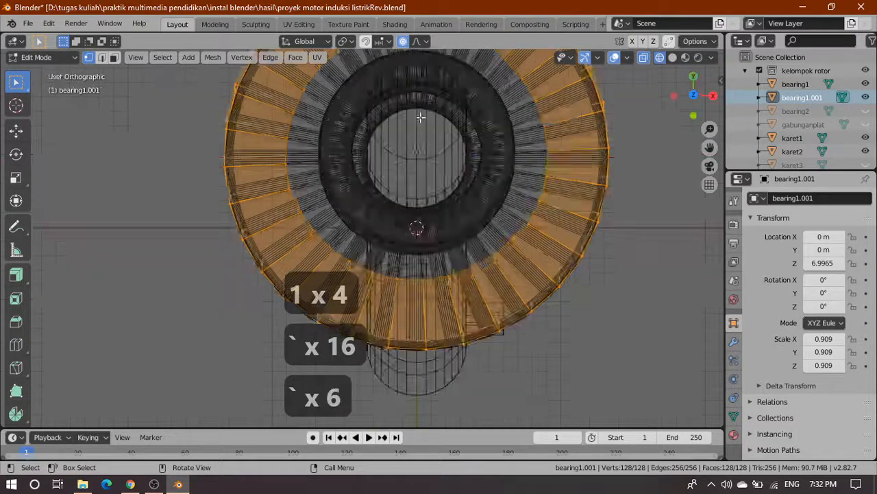
key("1")
key("1")
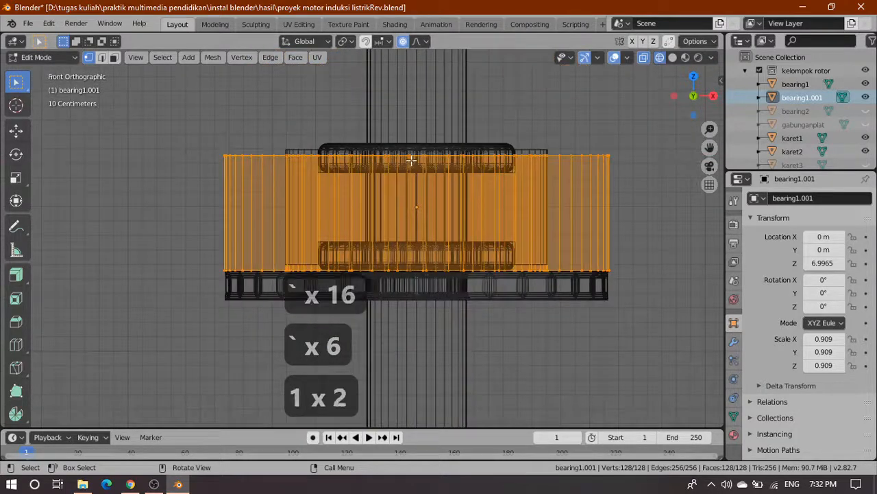
key("1")
key("1")
key("1")
key("1")
key("grave")
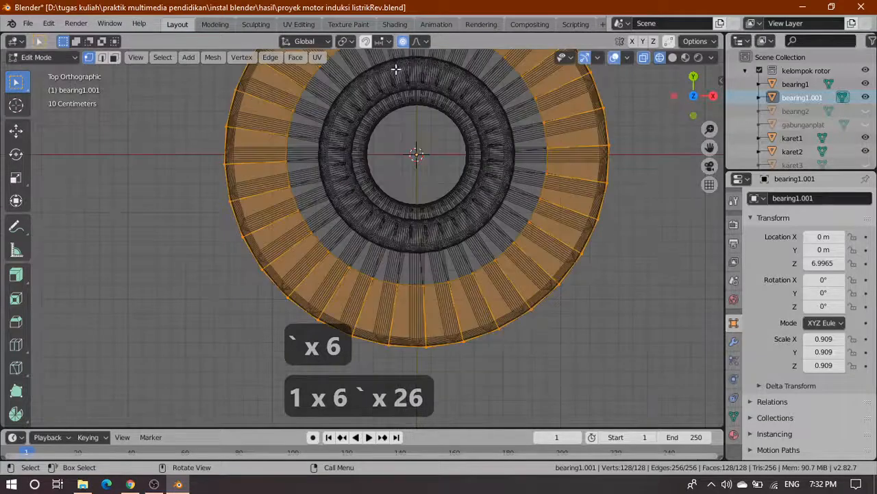
scroll(507, 216, "down", 3)
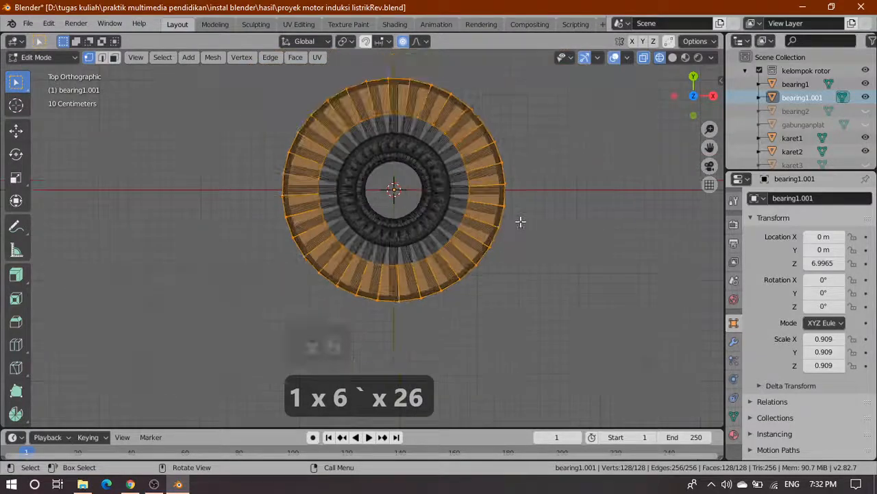
Step: In solid shading and face selection mode, select all 32 top faces of the ring from the top view
left_click(674, 58)
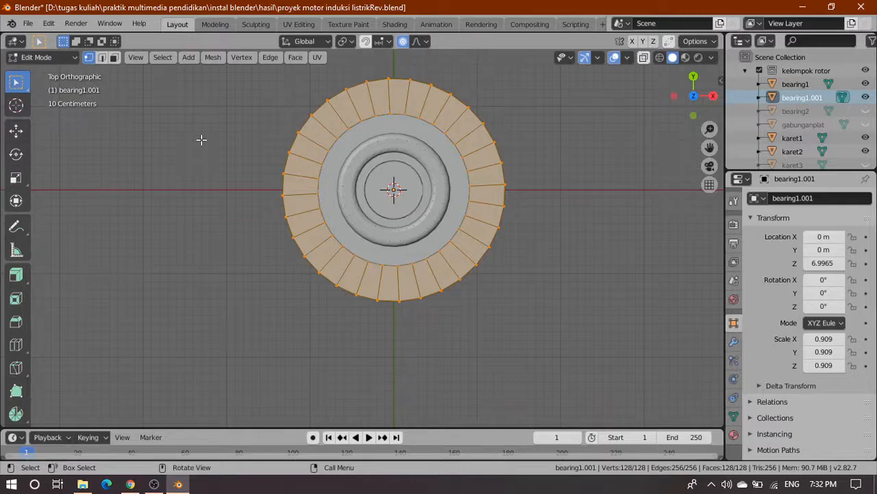
key("3")
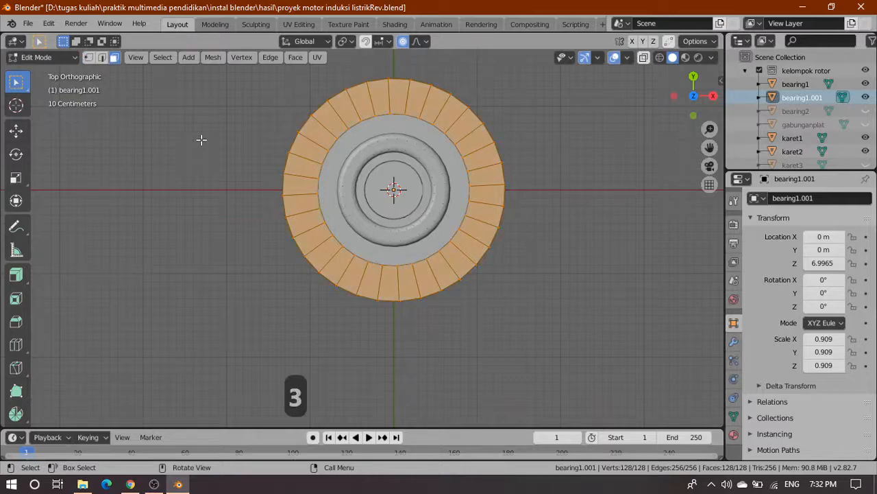
left_click(310, 150)
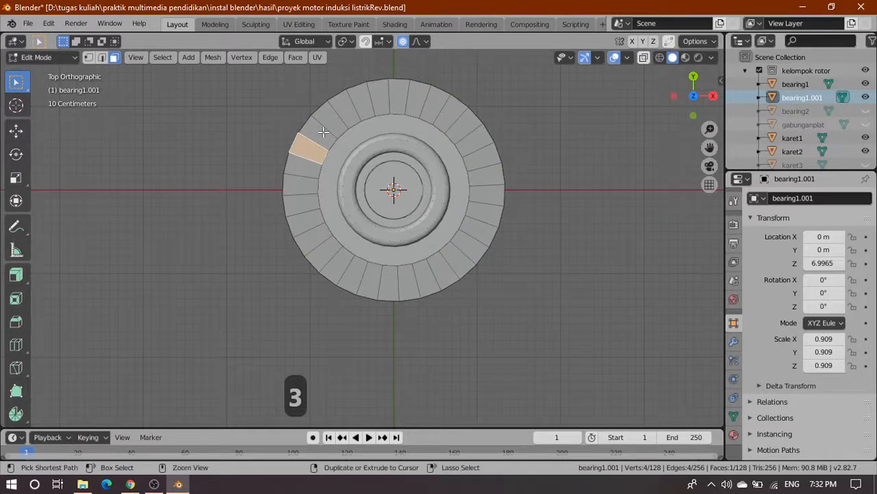
left_click(315, 134, "shift")
left_click(334, 121, "shift")
left_click(349, 109, "shift")
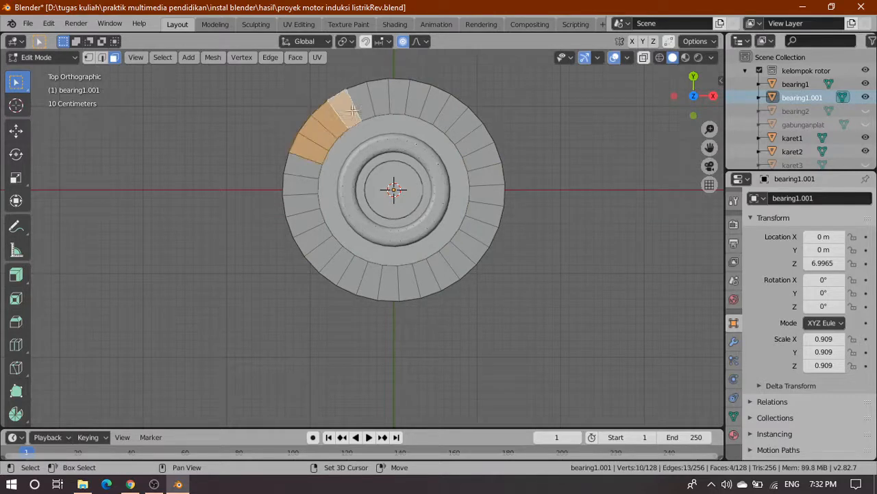
left_click(365, 102, "shift")
left_click(381, 97, "shift")
left_click(402, 96, "shift")
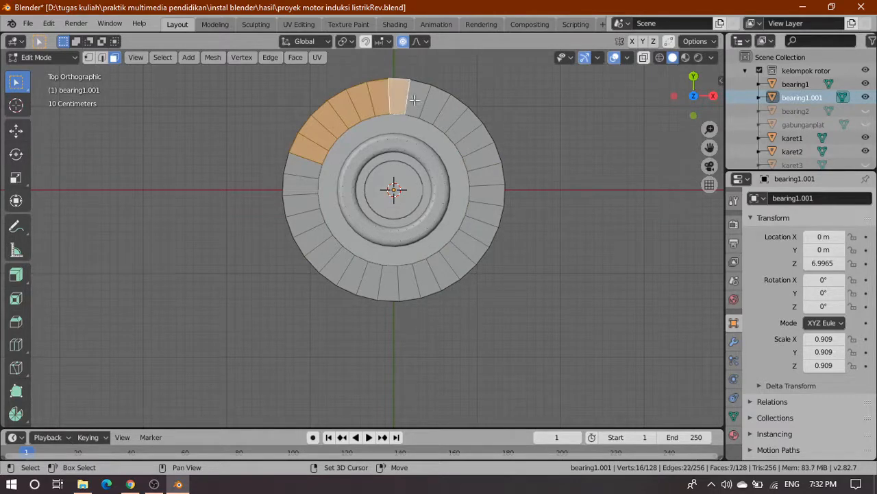
left_click(418, 101, "shift")
left_click(435, 107, "shift")
left_click(452, 115, "shift")
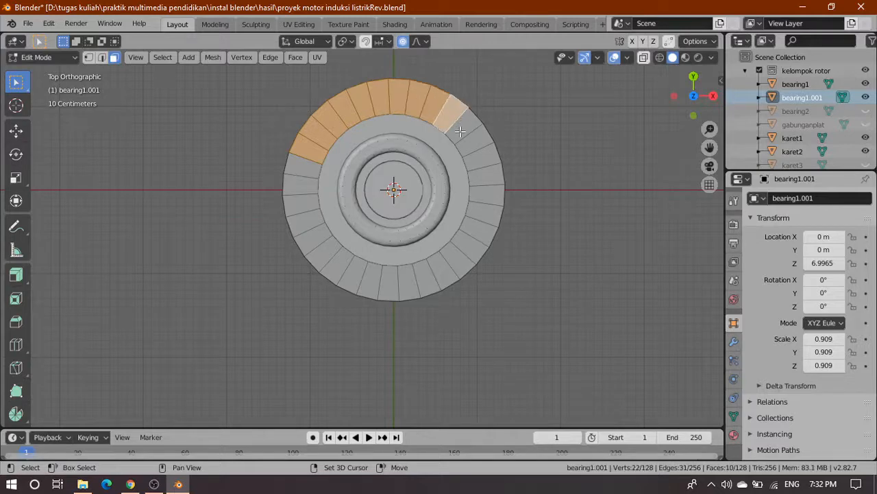
left_click(464, 129, "shift")
left_click(476, 153, "shift")
left_click(485, 168, "shift")
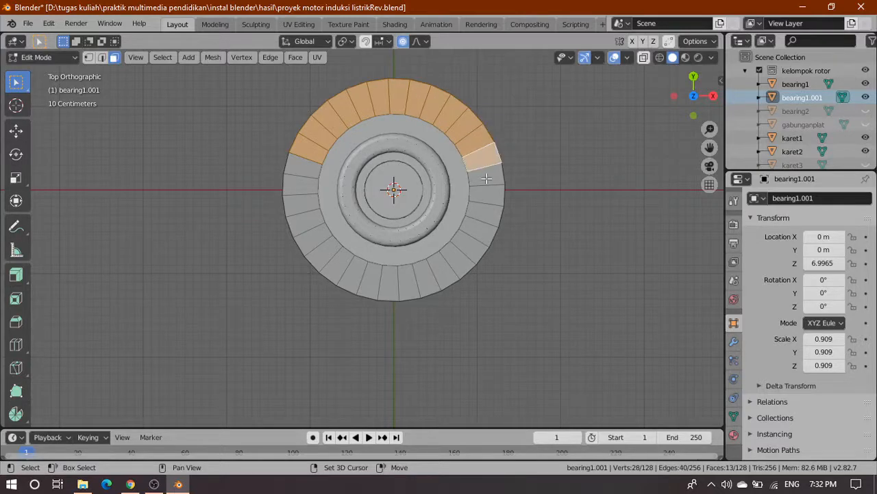
left_click(486, 186, "shift")
left_click(488, 204, "shift")
left_click(486, 223, "shift")
left_click(484, 240, "shift")
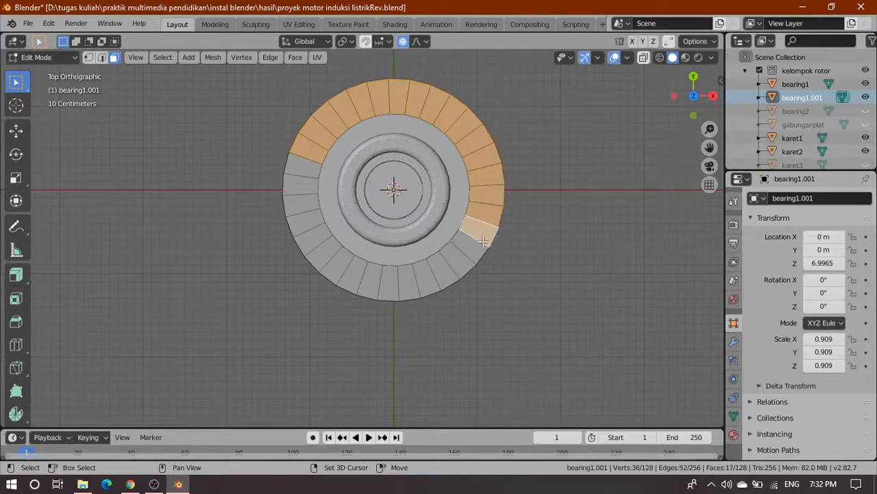
left_click(470, 247, "shift")
left_click(456, 264, "shift")
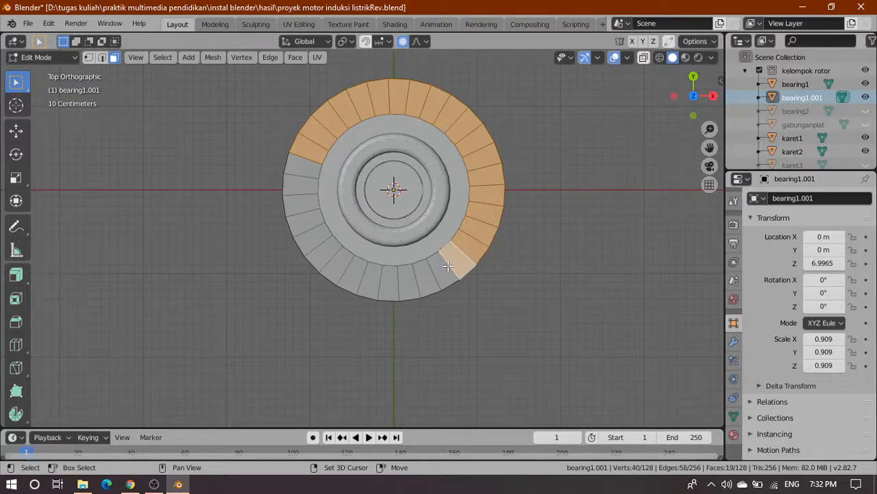
left_click(439, 273, "shift")
left_click(420, 279, "shift")
left_click(403, 282, "shift")
left_click(381, 284, "shift")
left_click(365, 283, "shift")
left_click(346, 272, "shift")
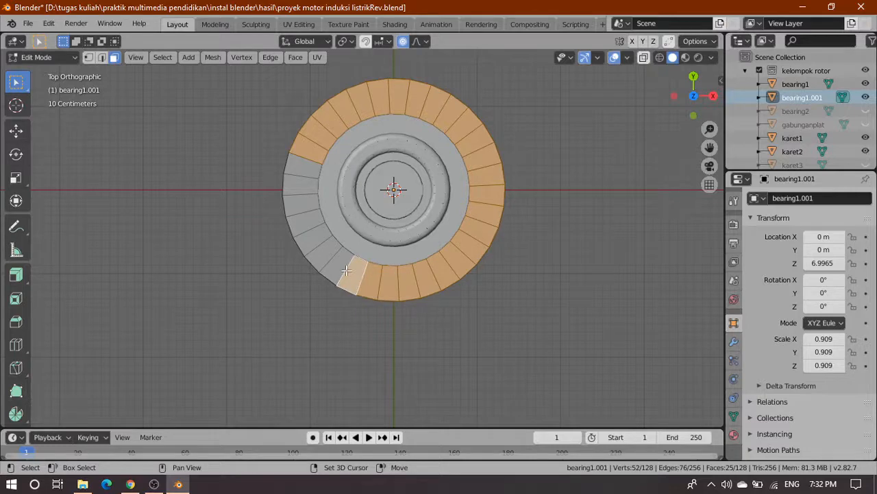
left_click(343, 269, "shift")
left_click(335, 264, "shift")
left_click(346, 273, "shift")
left_click(329, 254, "shift")
left_click(314, 238, "shift")
left_click(305, 220, "shift")
left_click(300, 196, "shift")
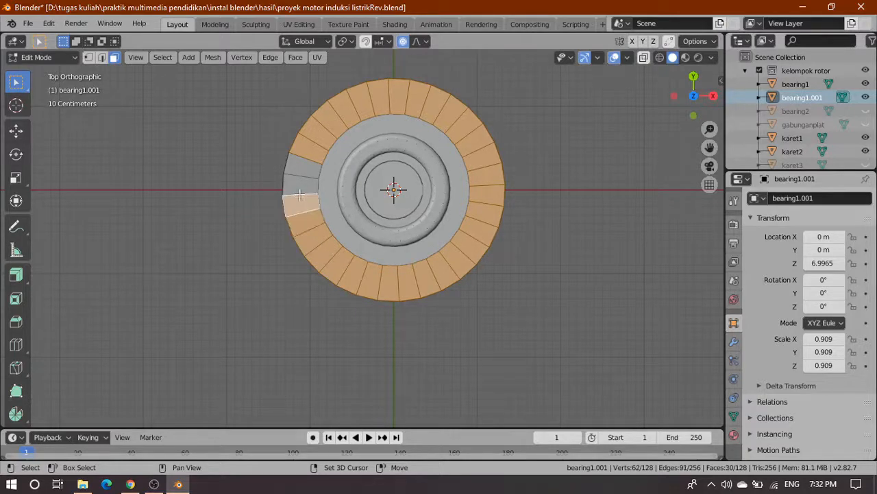
left_click(300, 185, "shift")
left_click(300, 168, "shift")
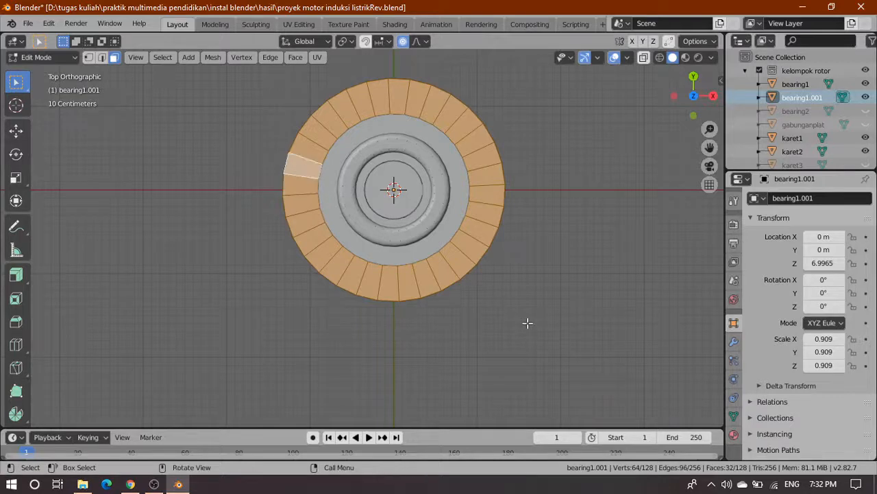
Step: Inspect the selected top faces from an angle and in front-view wireframe, comparing their height with bearing1's upper edge
middle_click_drag(527, 323, 430, 255)
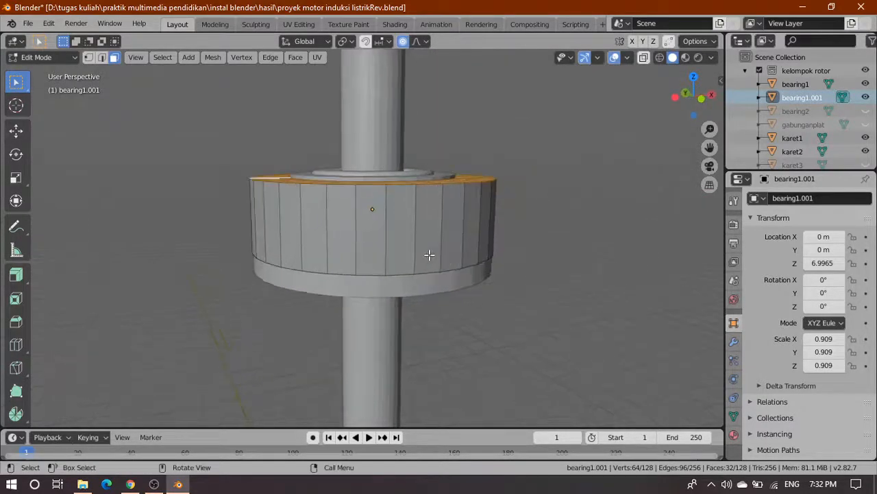
scroll(429, 255, "up", 1)
key("grave")
left_click(385, 206)
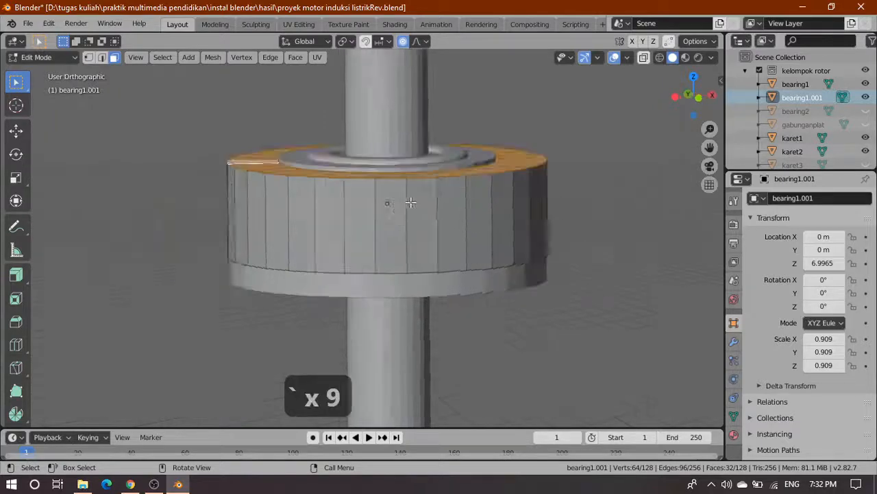
scroll(567, 116, "up", 1)
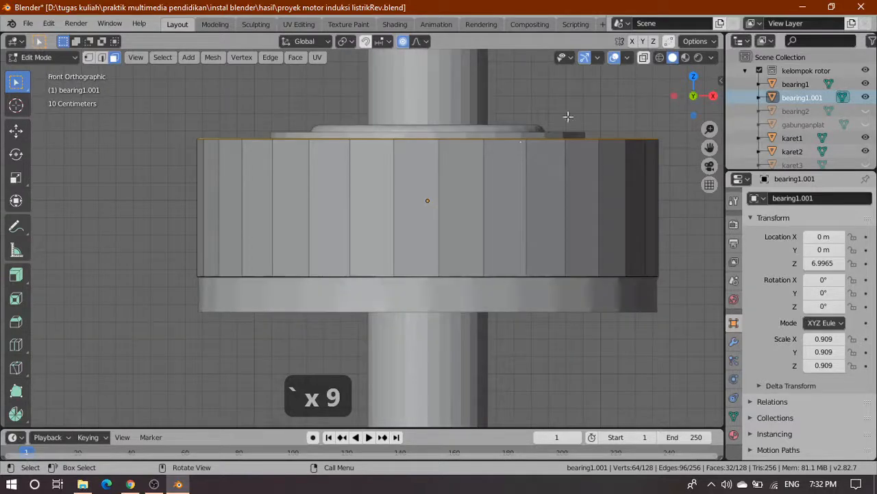
left_click(660, 58)
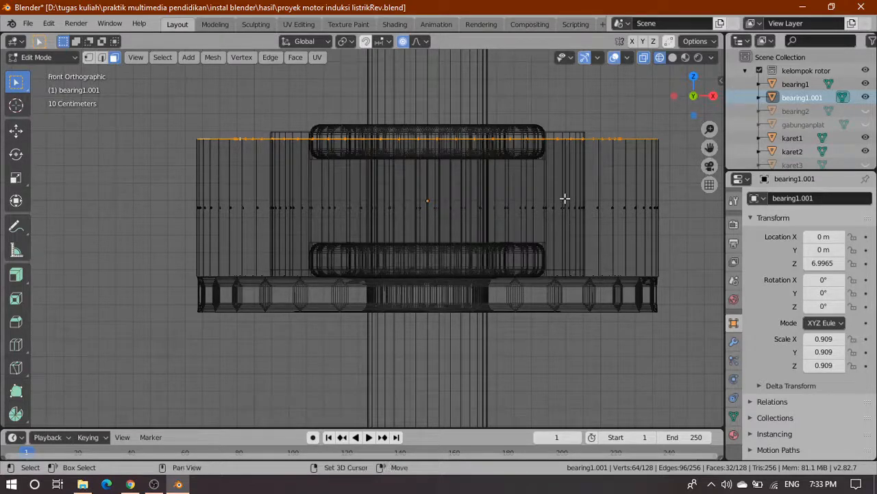
middle_click_drag(564, 198, 455, 253, "shift")
scroll(415, 236, "up", 1)
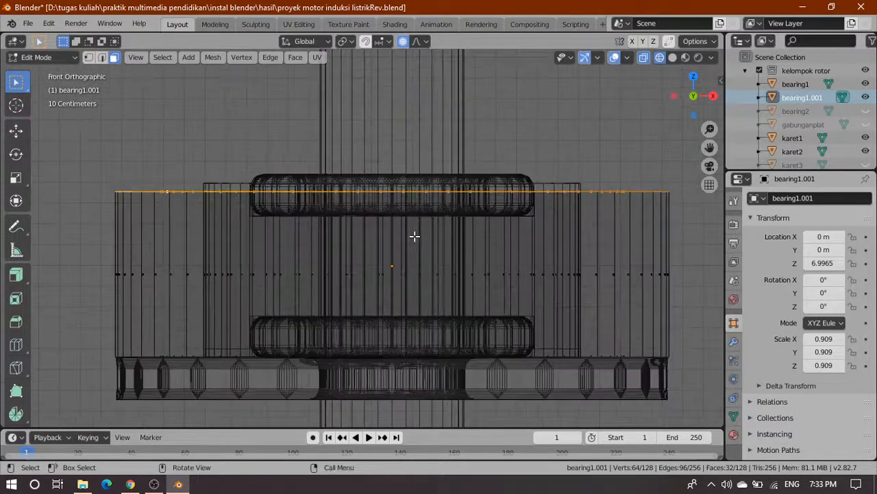
key("g")
key("z")
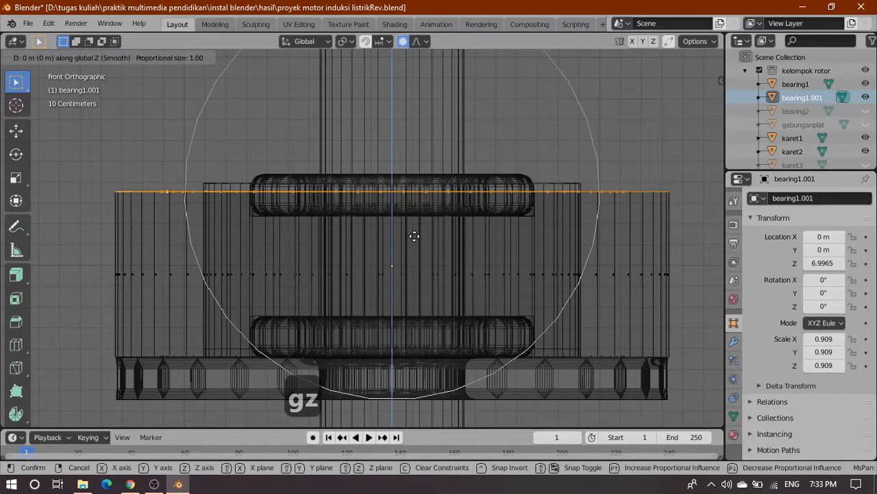
right_click(415, 220)
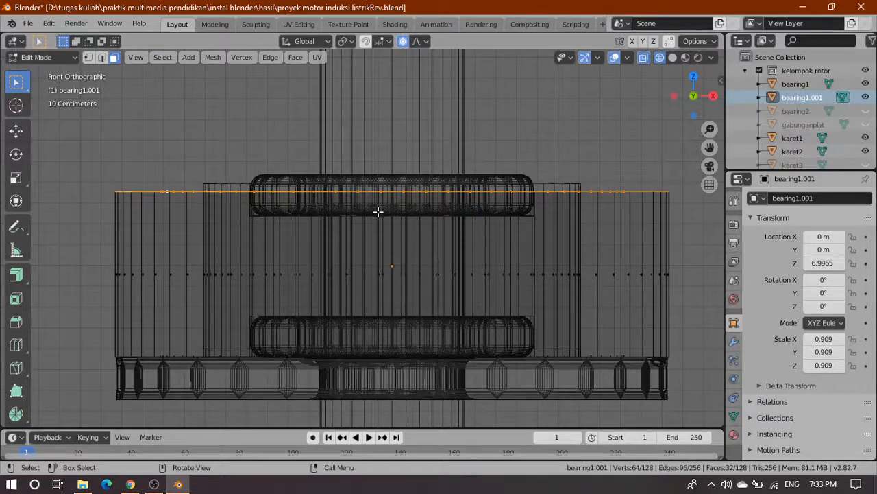
Step: Extrude the ring's top faces upward with Extrude Region to just above bearing1, and extrude them again to add a thin top layer
left_click(18, 275)
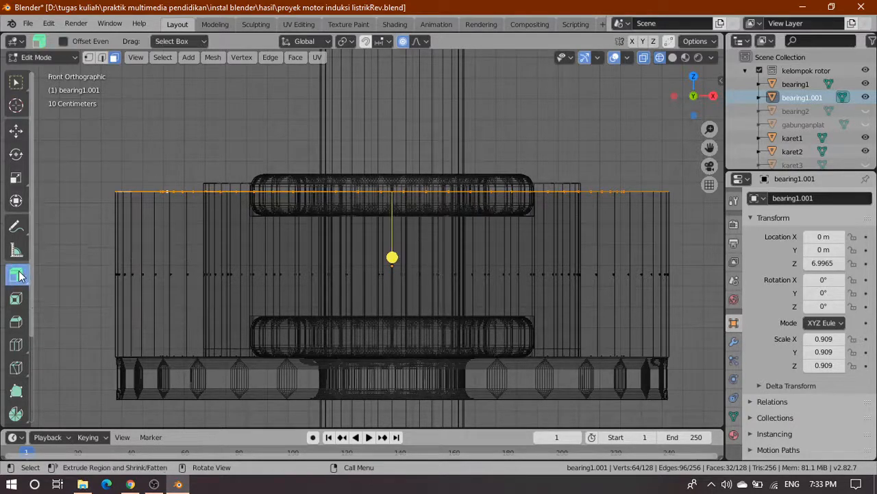
left_click_drag(17, 275, 76, 277)
left_click_drag(391, 237, 391, 215)
scroll(394, 213, "up", 3)
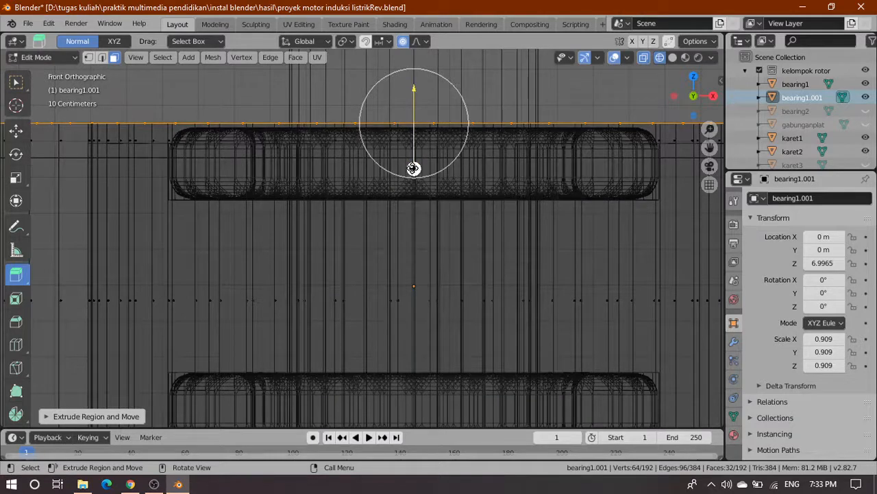
scroll(414, 169, "down", 3)
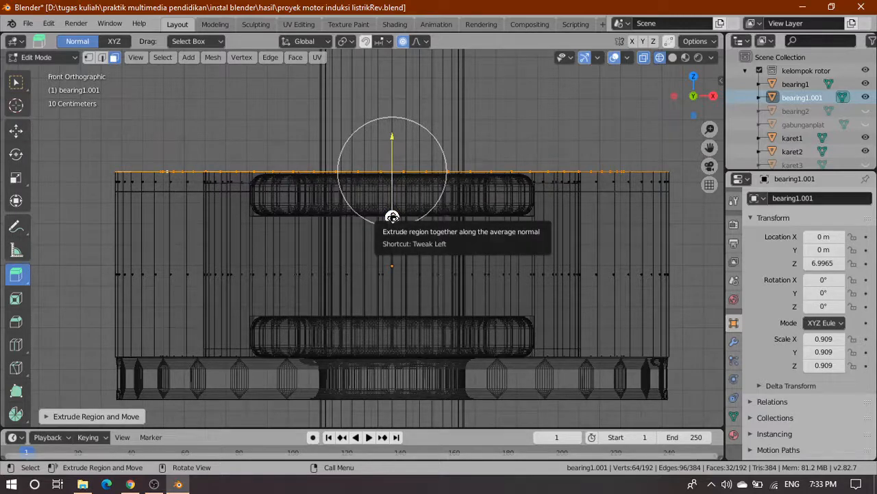
left_click_drag(392, 217, 392, 207)
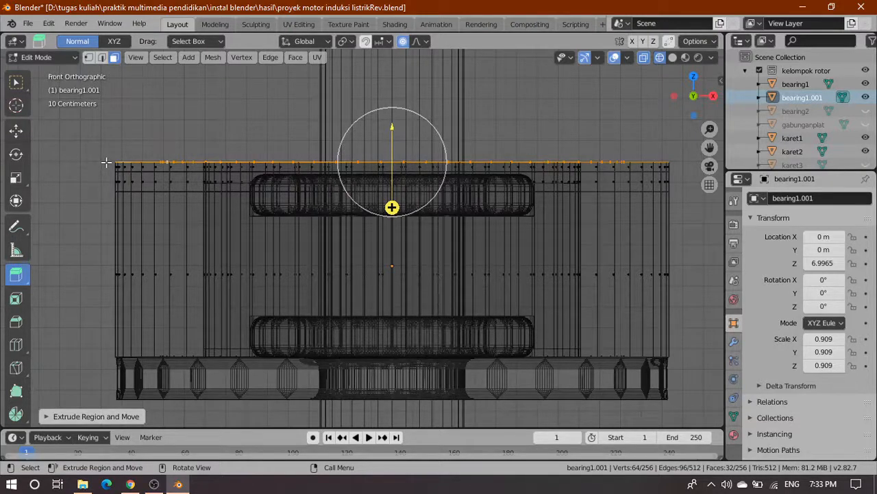
Step: Box-select the inner and outer side faces of the topmost thin layer all around the ring, and restore the selection tool
left_click_drag(106, 163, 688, 168)
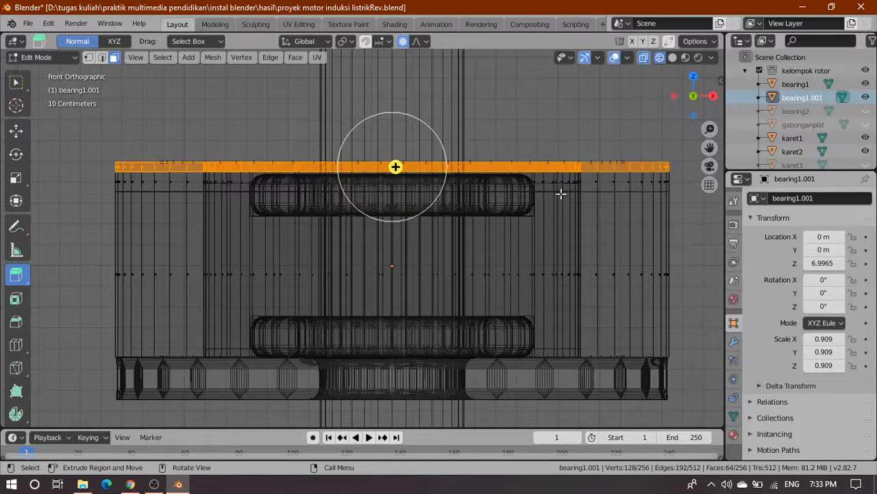
left_click(16, 83)
scroll(489, 251, "down", 2)
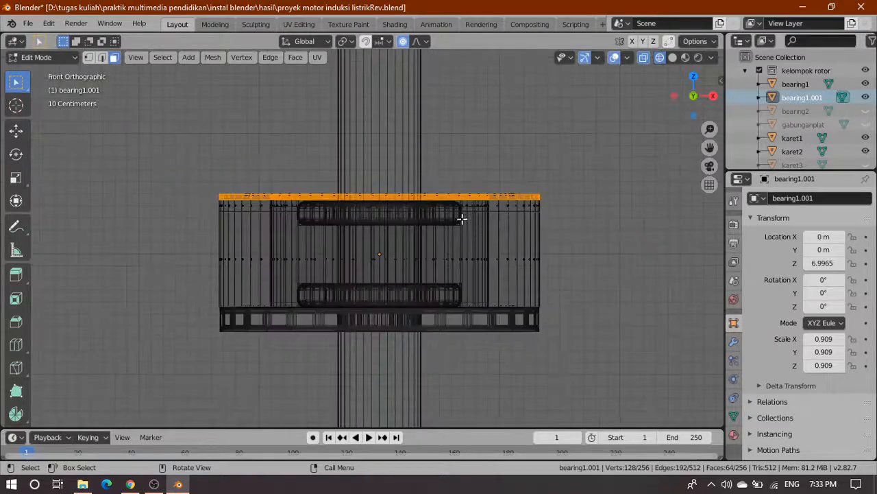
Step: Activate Extrude Along Normals for the selected thin-layer side faces and show the ring from the top view
middle_click_drag(462, 215, 428, 268)
scroll(397, 211, "up", 3)
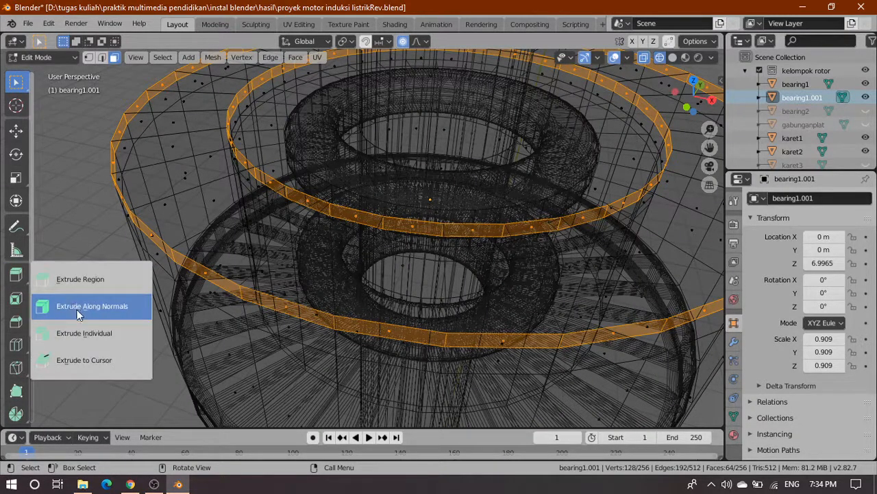
left_click(79, 306)
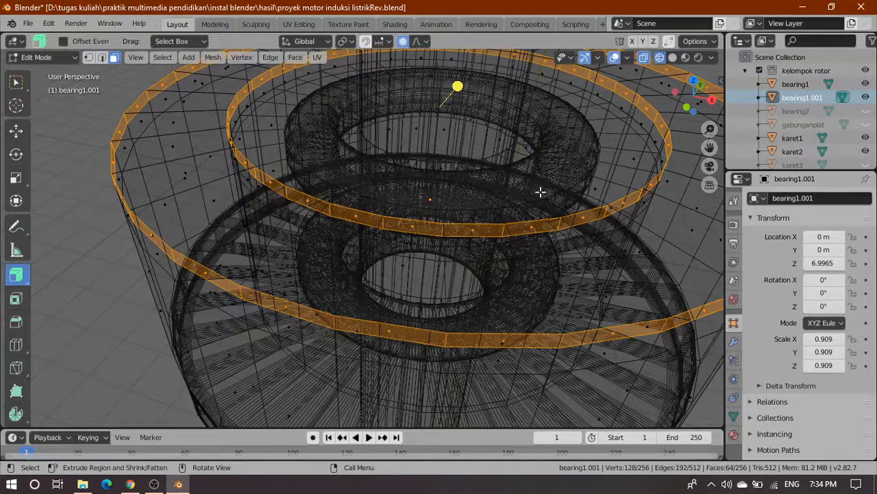
key("grave")
left_click(533, 121)
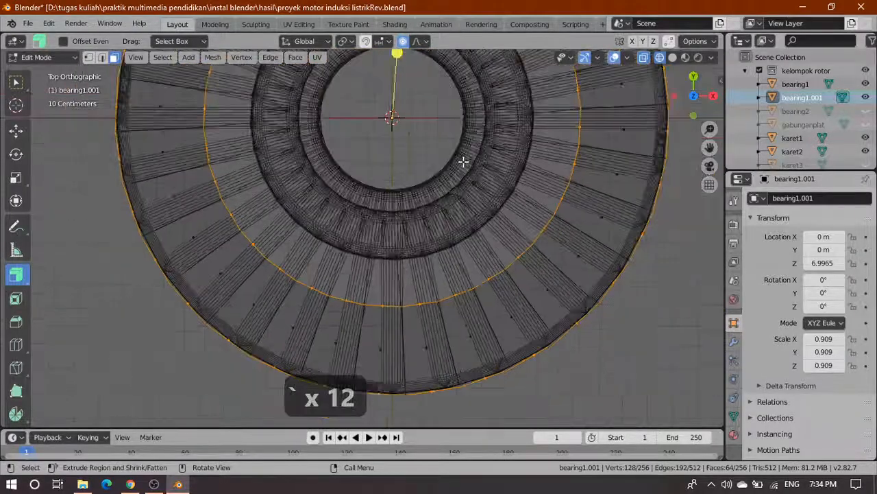
scroll(433, 132, "up", 3)
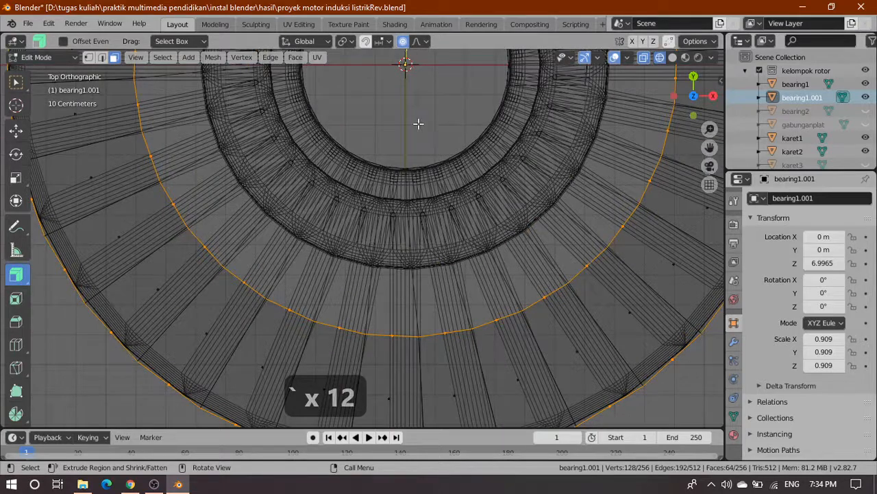
left_click(16, 81)
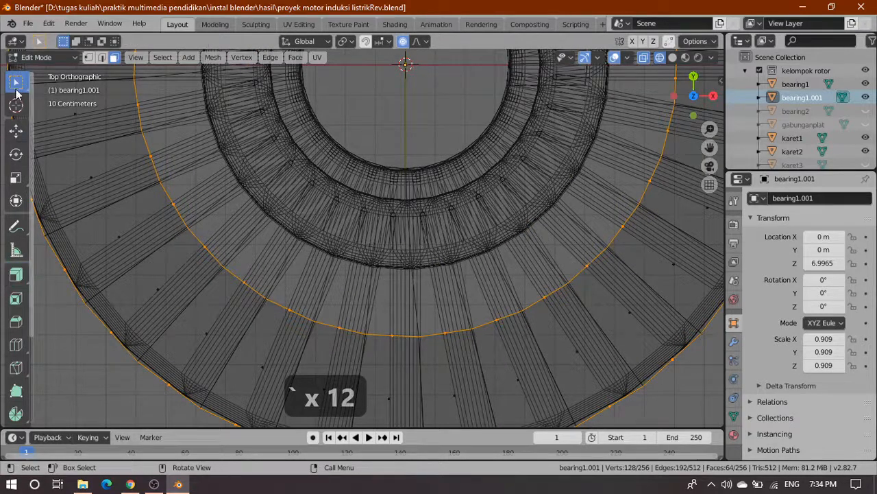
left_click(19, 277)
middle_click_drag(486, 159, 451, 403, "shift")
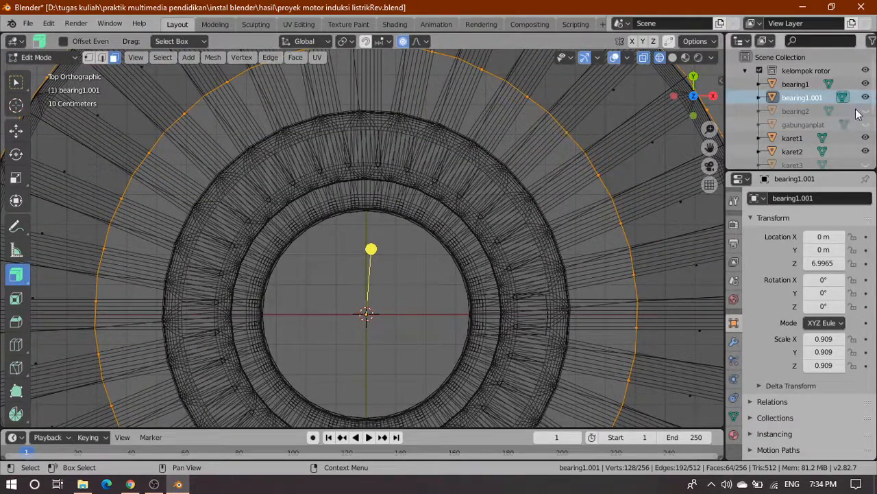
Step: Hide karet1, karet2, bearing1 and ringhitam, leaving only the ring and the poros shaft in view
left_click(865, 137)
left_click(865, 152)
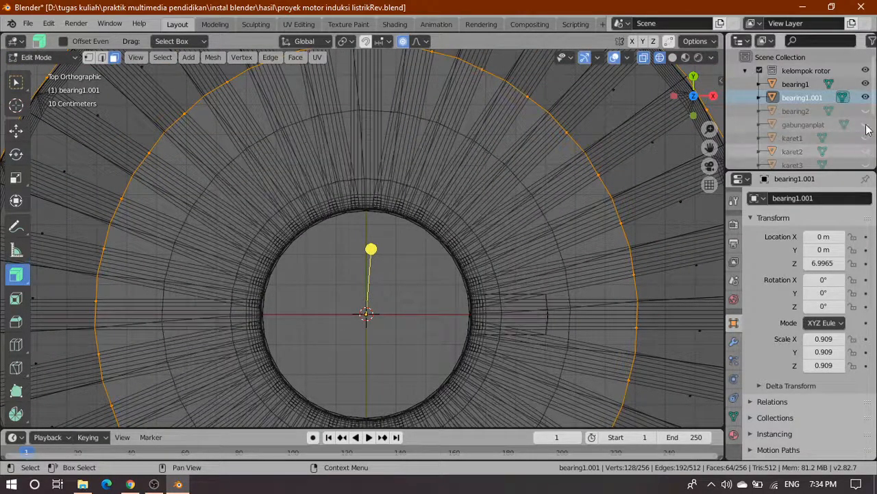
left_click(866, 84)
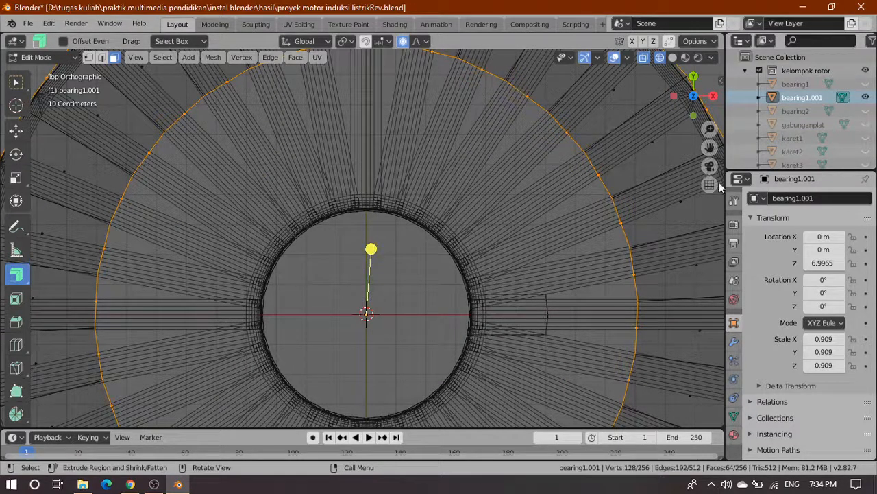
scroll(809, 127, "down", 5)
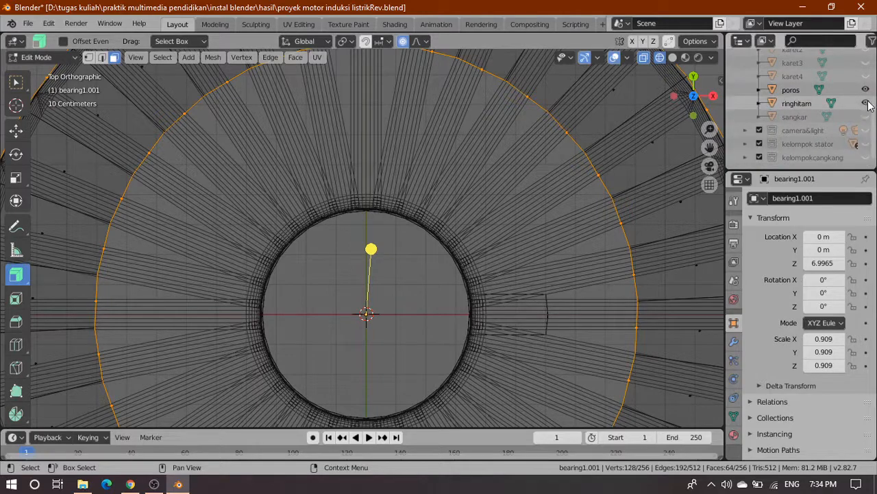
left_click(867, 102)
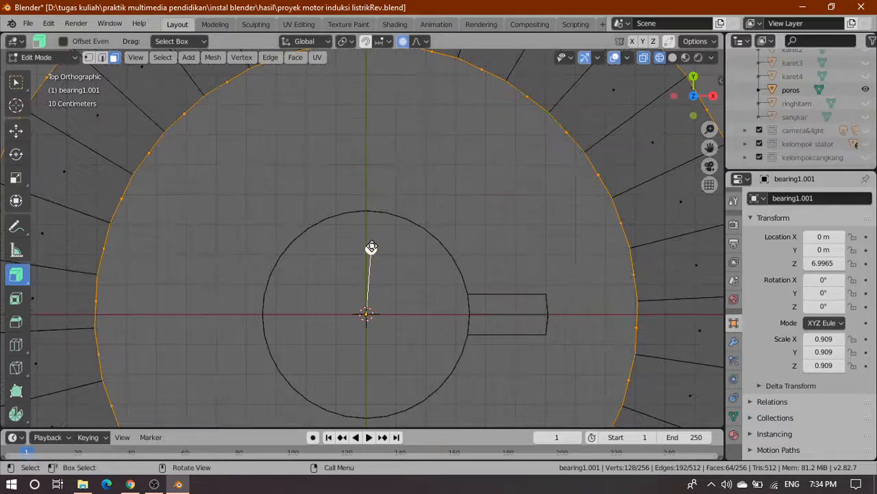
Step: Try to extrude the thin layer's inner and outer side faces along their normals, and undo each attempt
left_click_drag(371, 249, 350, 331)
key("ctrl+z")
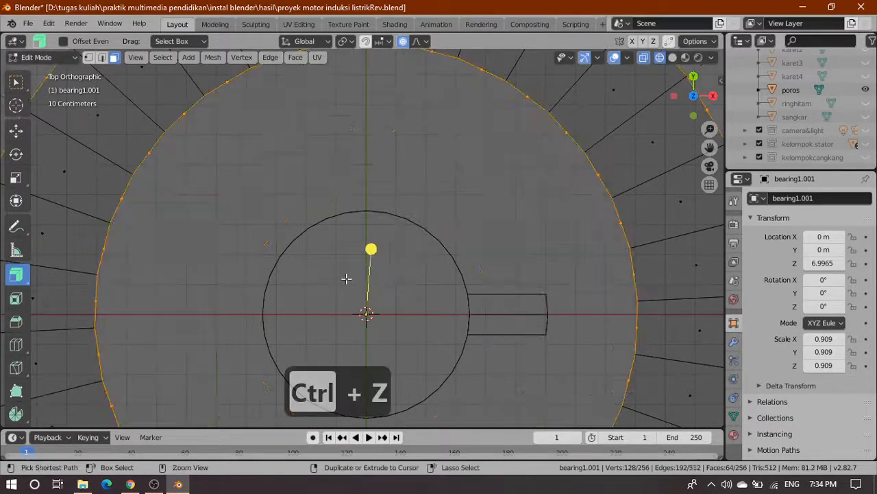
scroll(346, 278, "down", 5)
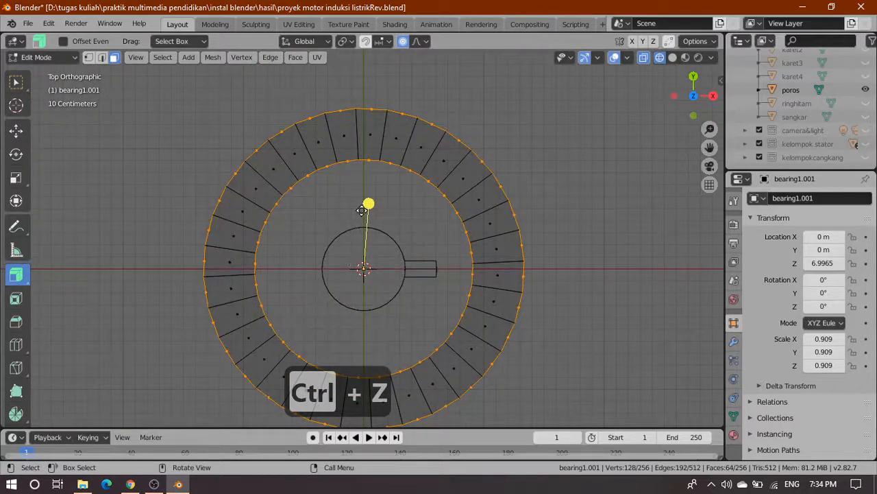
scroll(421, 227, "down", 1)
scroll(394, 226, "up", 4)
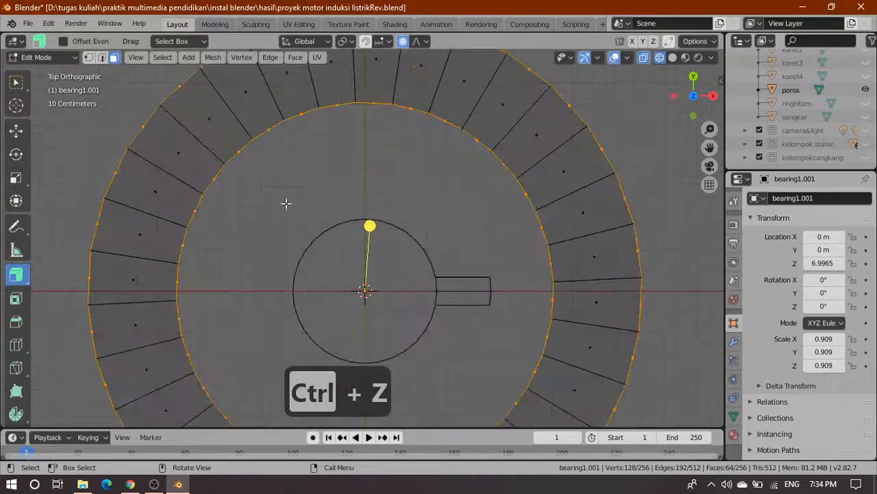
scroll(342, 205, "down", 3)
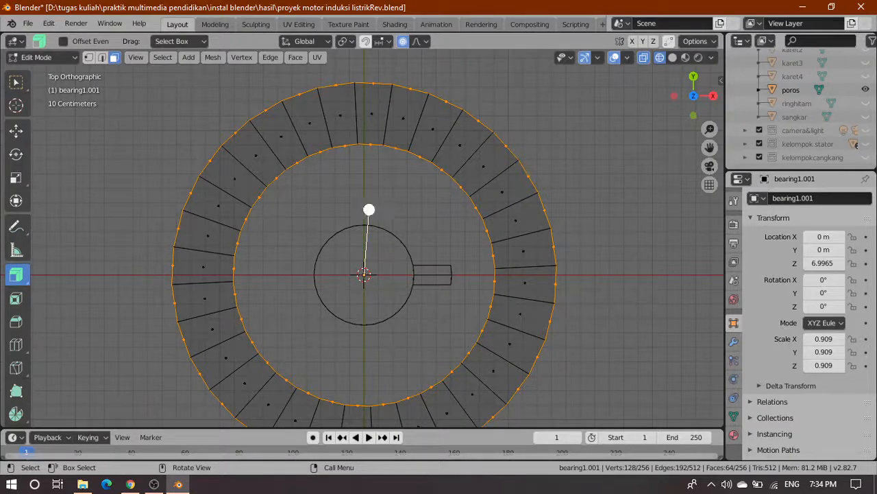
mouse_move(369, 209)
left_mouse_down()
mouse_move(378, 199)
mouse_move(370, 213)
left_mouse_up()
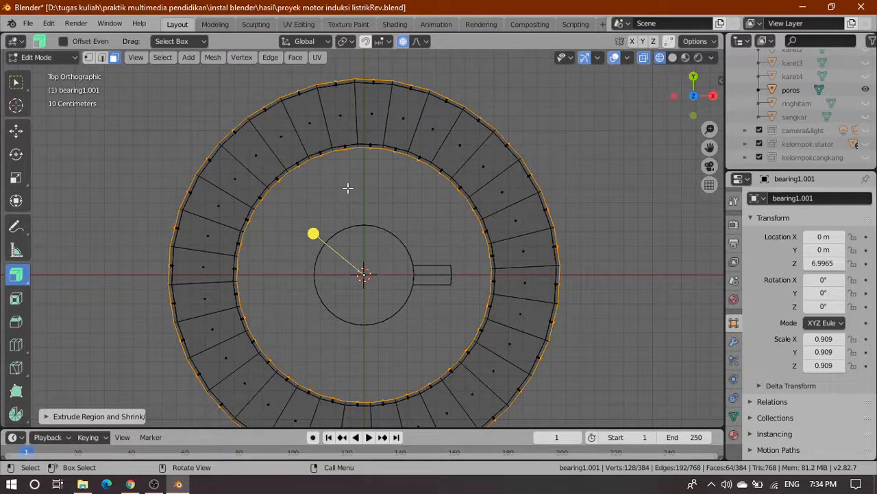
key("ctrl+z")
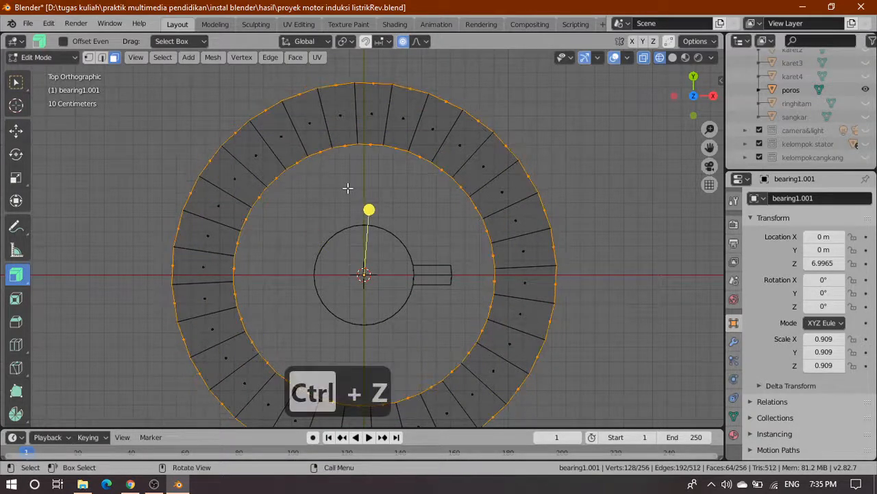
Step: Box-select the ring's inner side faces from the top view, and deselect the eight included top faces in solid shading
left_click(16, 82)
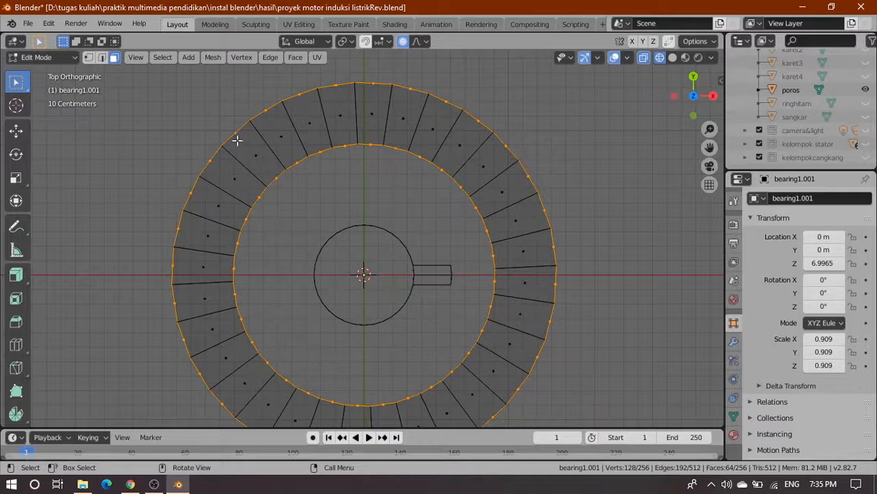
left_click_drag(233, 141, 501, 411)
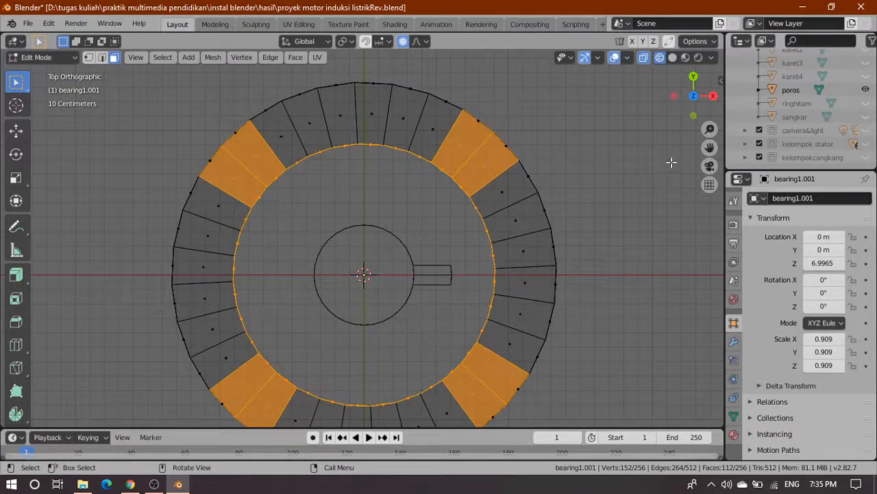
left_click(674, 57)
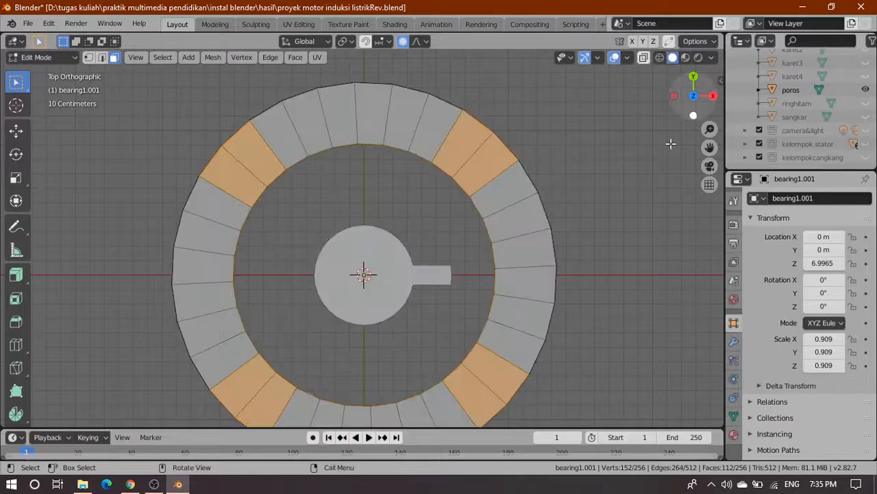
left_click(230, 170, "shift")
left_click(251, 159, "shift")
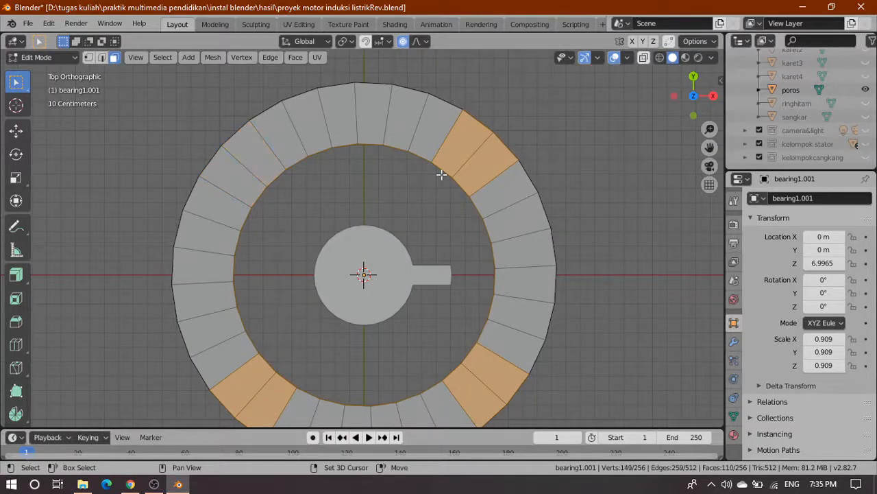
left_click(473, 138, "shift")
left_click(490, 160, "shift")
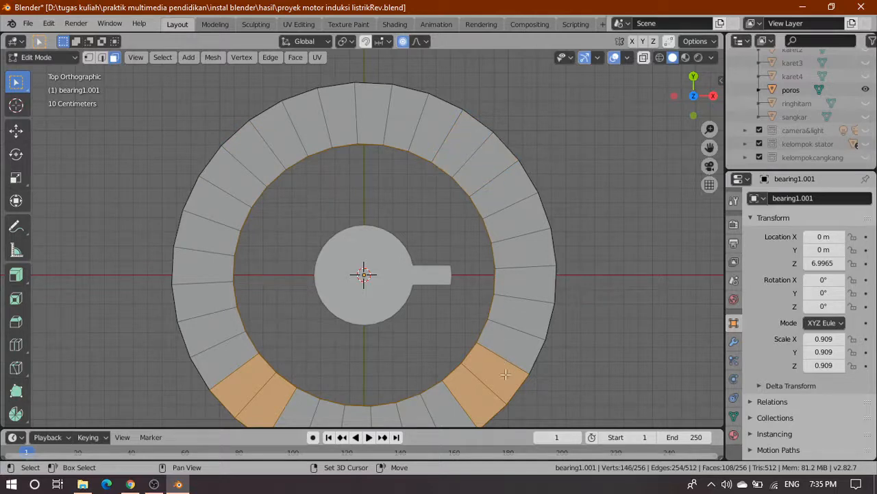
left_click(505, 374, "shift")
left_click(476, 401, "shift")
left_click(284, 397, "shift")
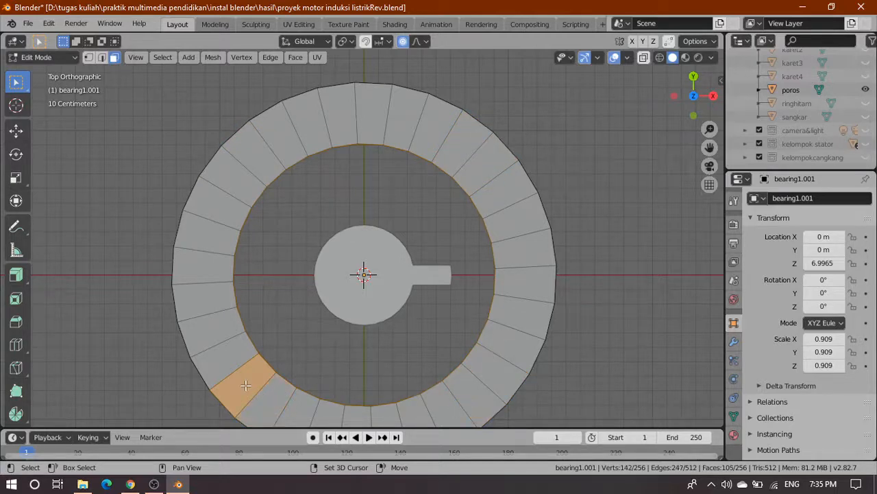
left_click(242, 390, "shift")
Step: Deselect the eight included bottom faces of the ring from the bottom view, keeping only the inner wall selected
key("grave")
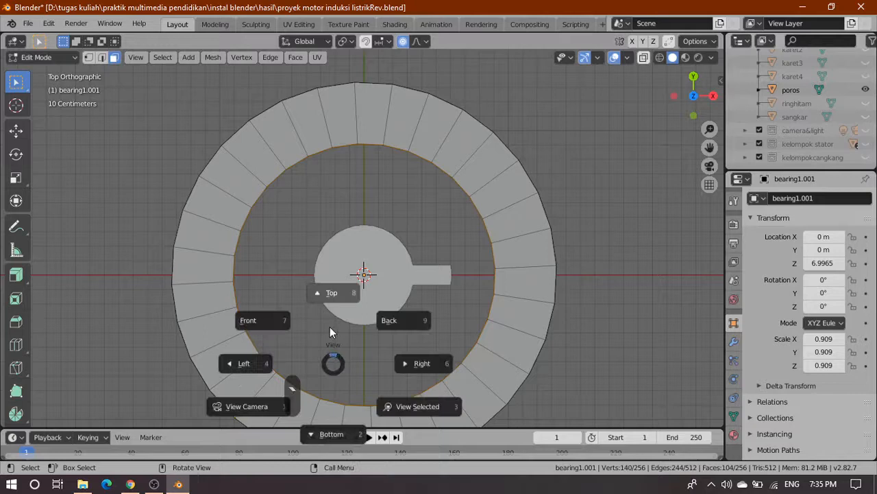
left_click(336, 434)
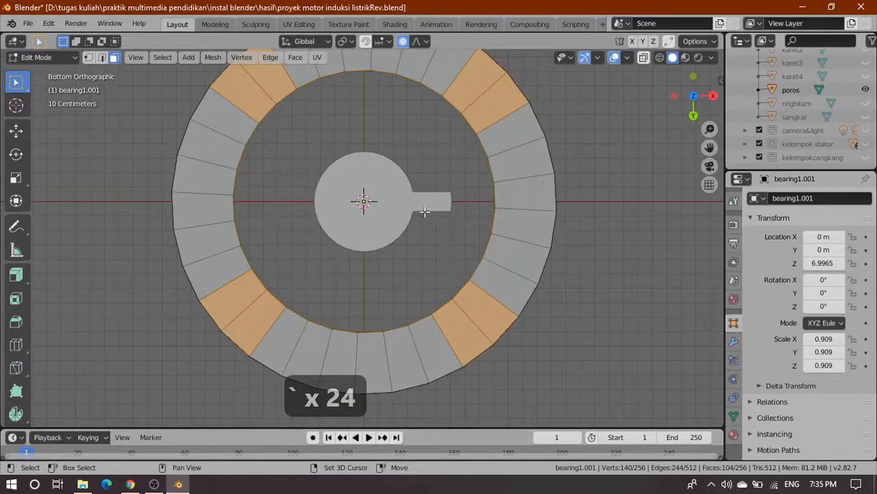
middle_click_drag(425, 209, 426, 250, "shift")
left_click(231, 125, "shift")
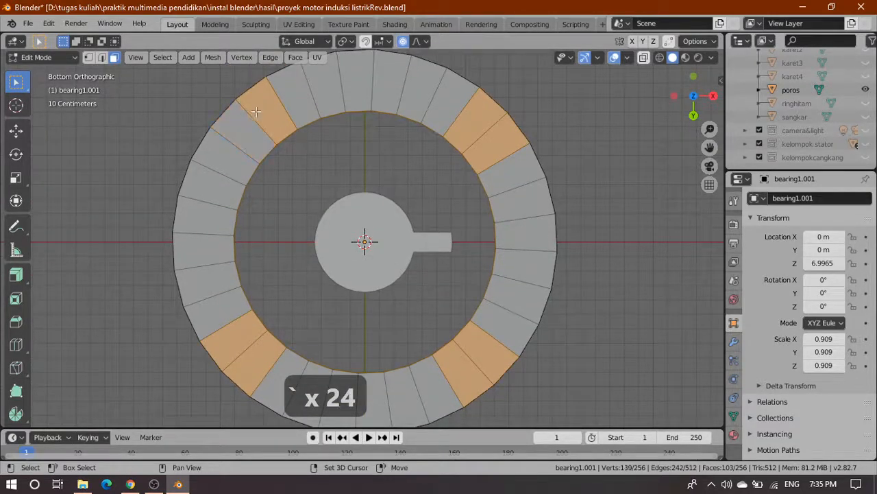
left_click(260, 110, "shift")
left_click(487, 118, "shift")
left_click(502, 141, "shift")
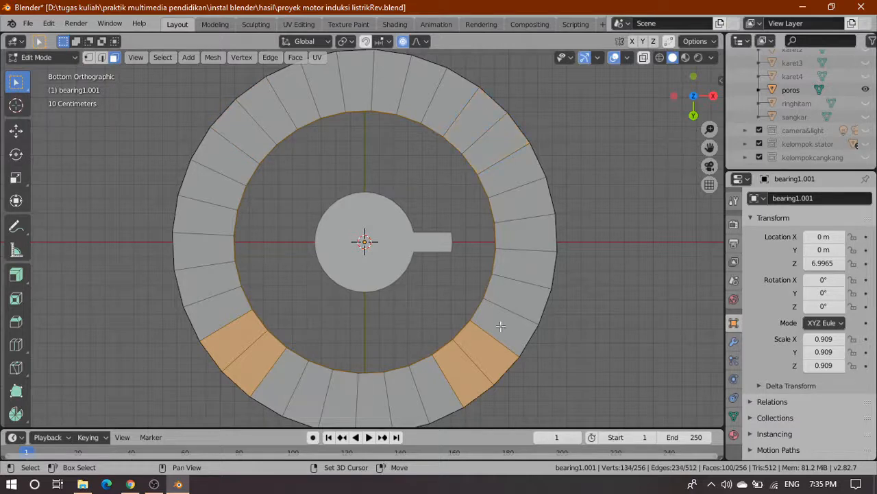
left_click(495, 344, "shift")
left_click(461, 370, "shift")
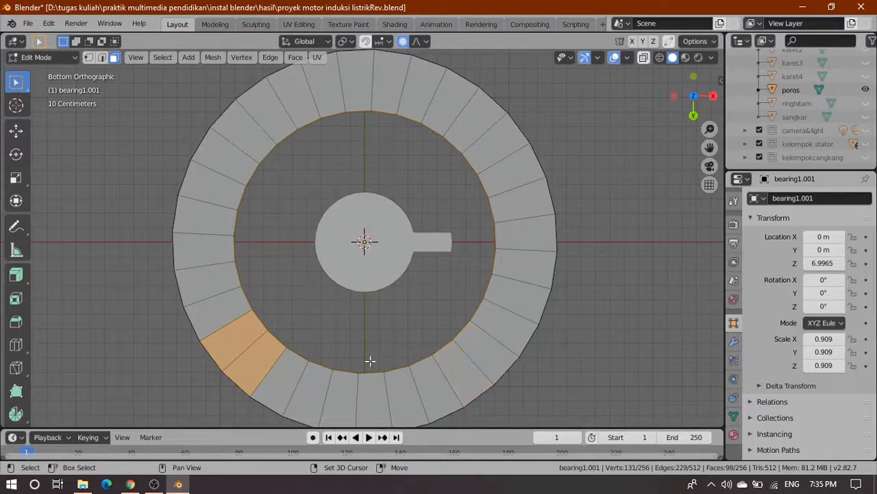
left_click(260, 364, "shift")
left_click(243, 342, "shift")
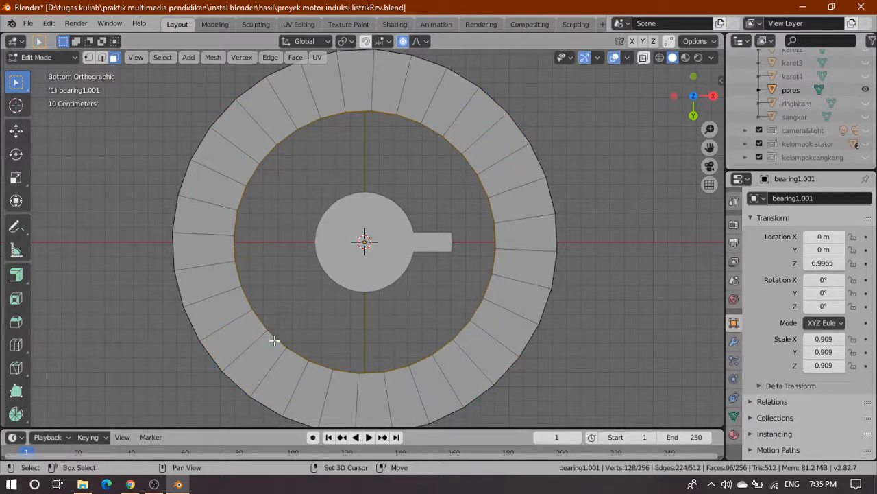
Step: Examine the selected inner wall faces from the top and at an angle, in wireframe and solid shading
key("grave")
left_click(379, 295)
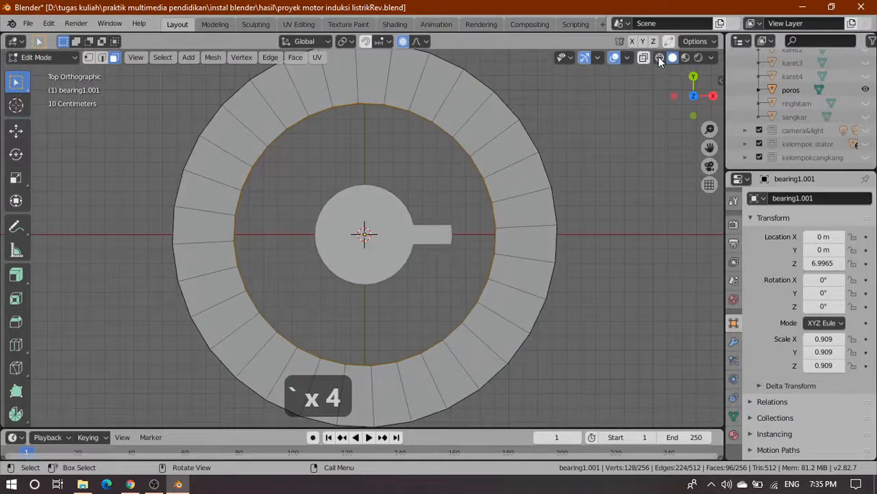
left_click(659, 58)
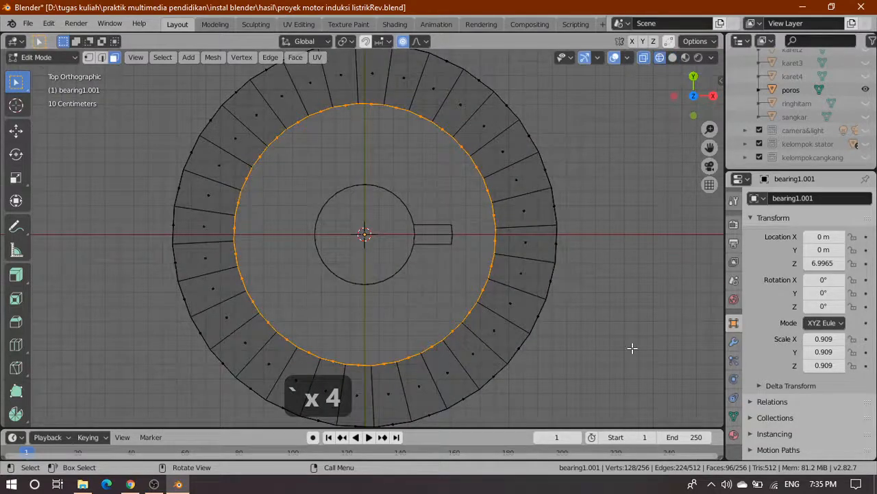
middle_click_drag(632, 348, 267, 241)
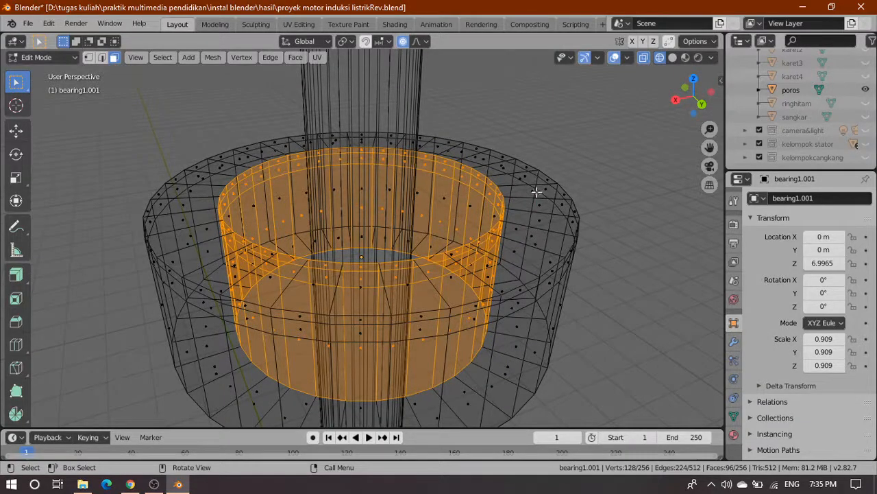
left_click(672, 58)
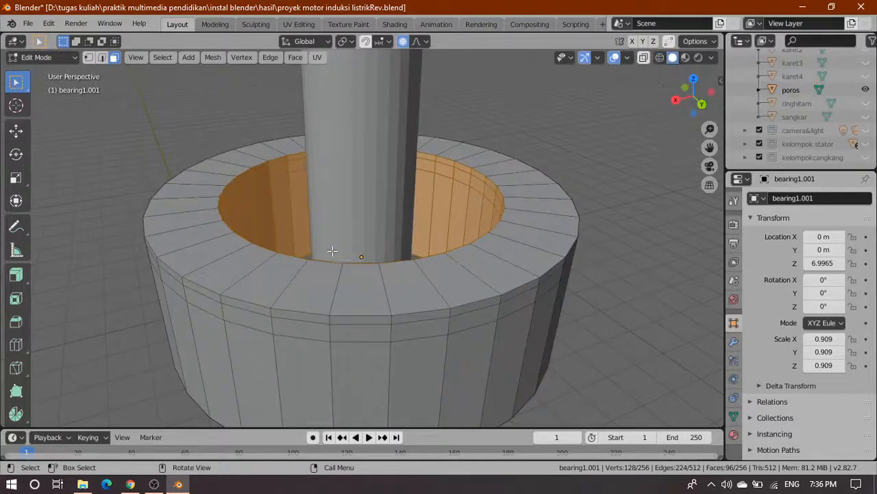
scroll(332, 251, "up", 4)
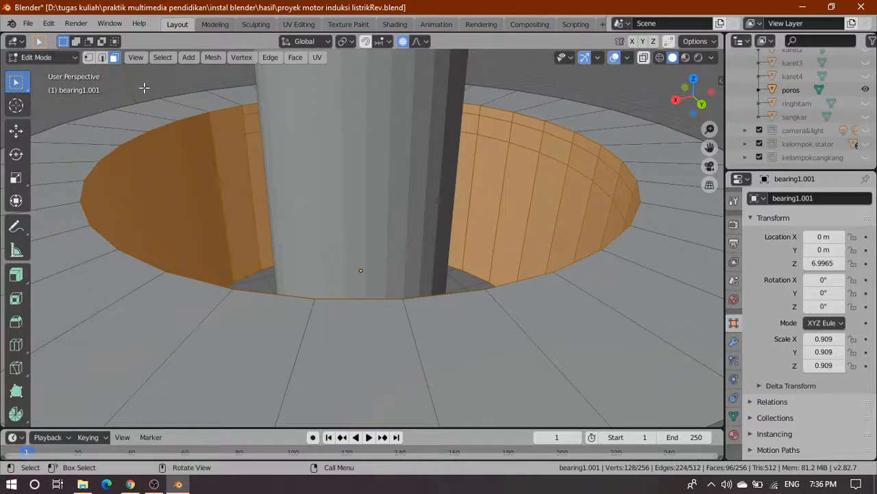
Step: Replace the selection with a single inner face of the ring's thin top layer, and show karet1
key("alt+a")
left_click(167, 130)
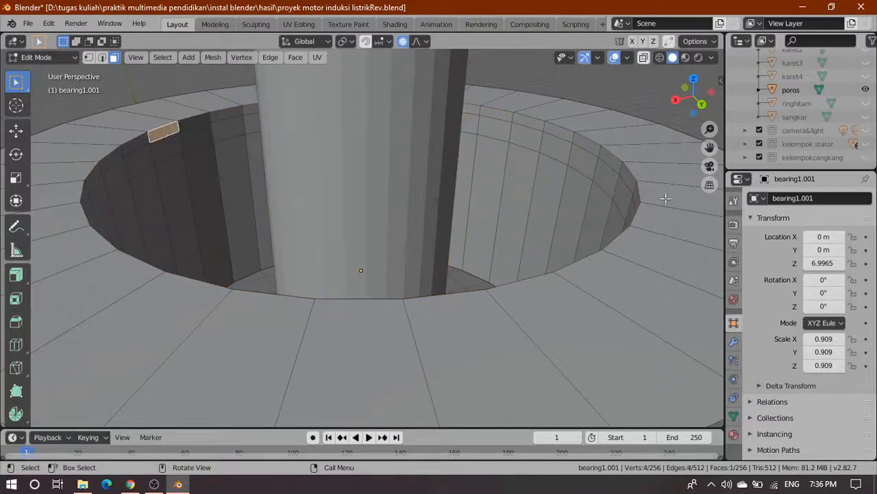
scroll(840, 93, "up", 3)
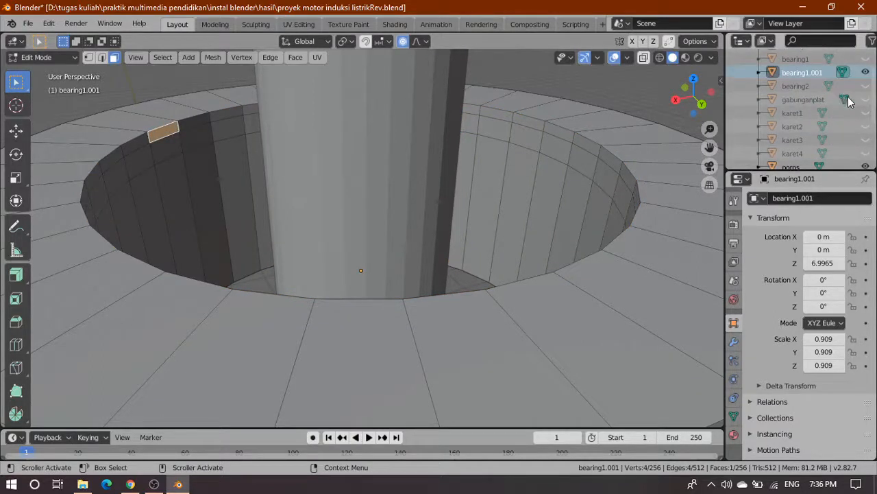
left_click(865, 113)
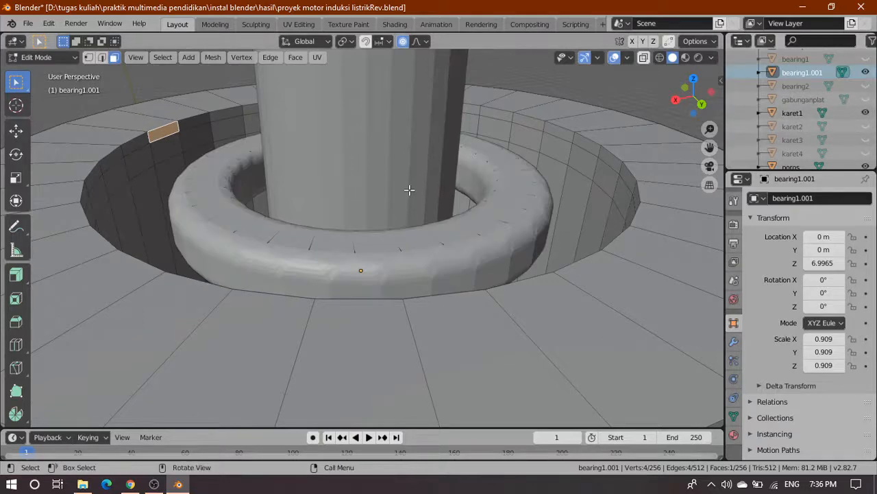
Step: Compare karet1's position with the selected top-layer face in wireframe from the top and front views, and in solid shading
middle_click_drag(311, 202, 370, 156)
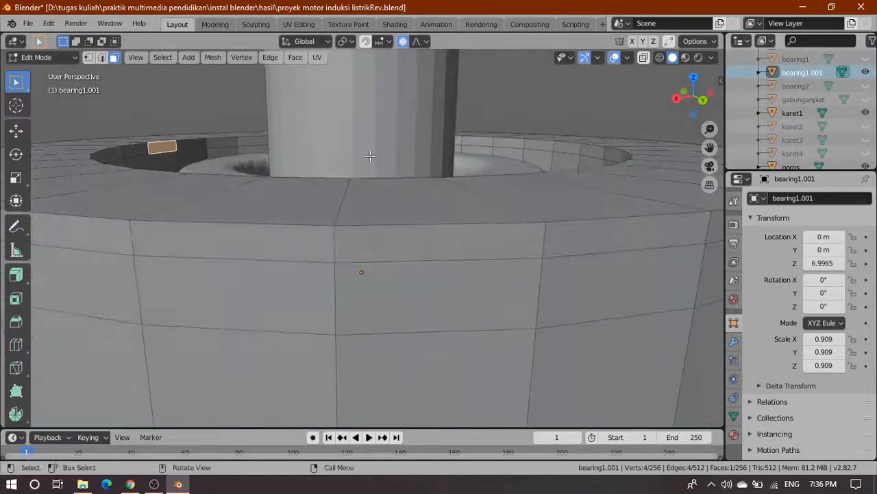
left_click(661, 59)
key("grave")
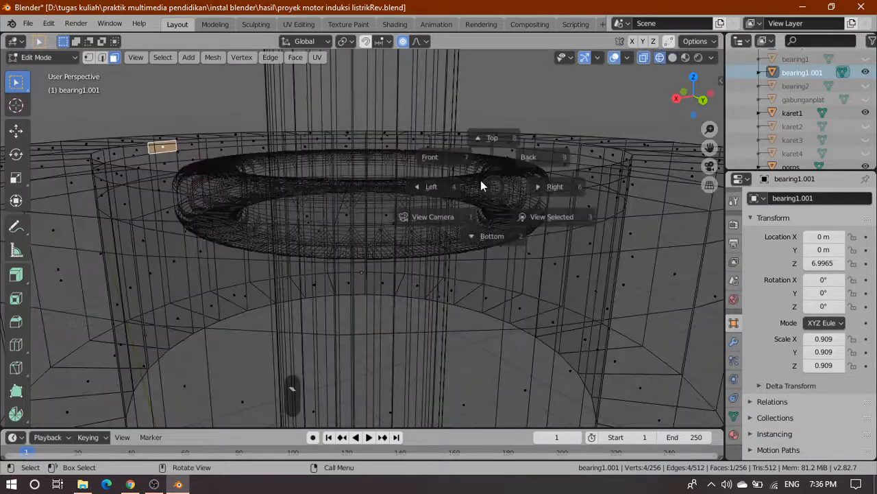
left_click(477, 112)
key("grave")
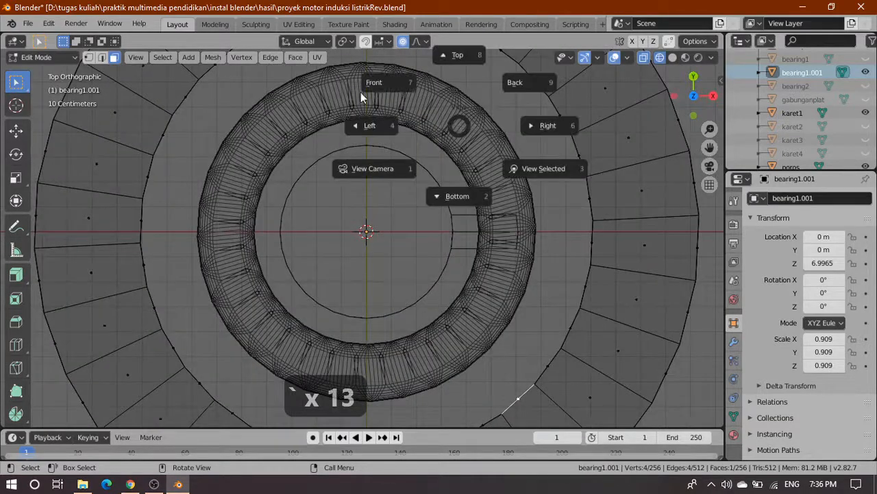
left_click(361, 92)
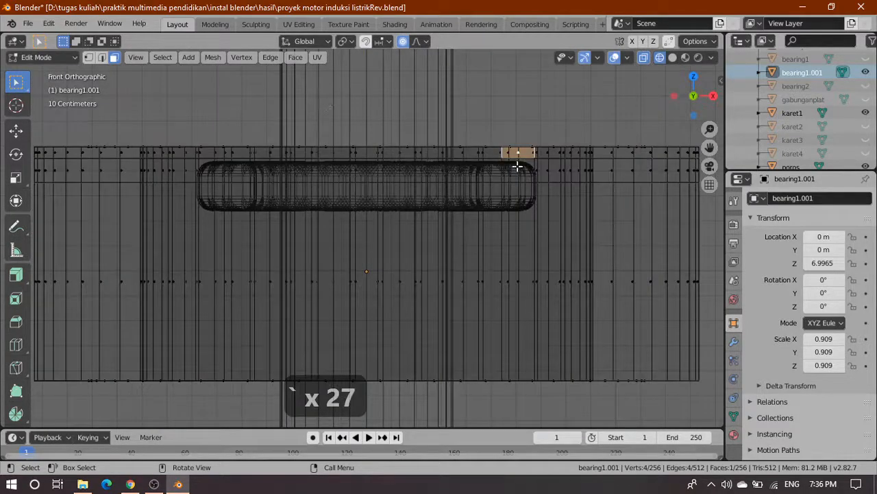
key("grave")
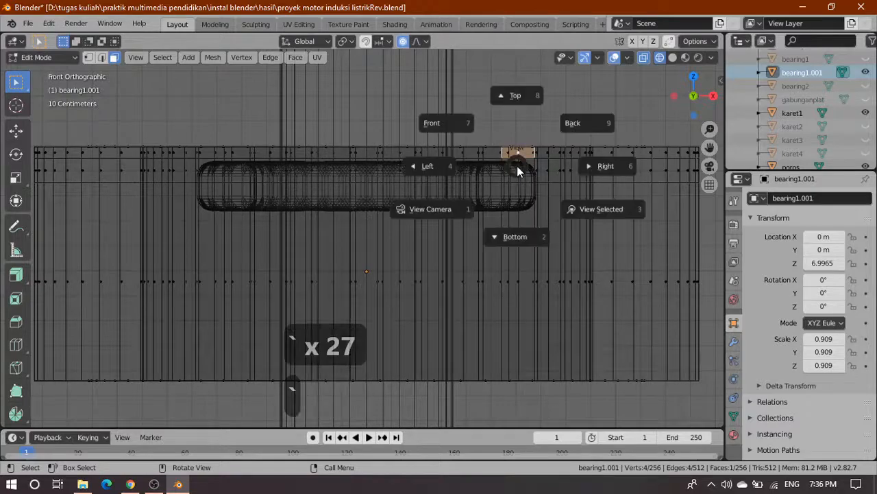
left_click(521, 98)
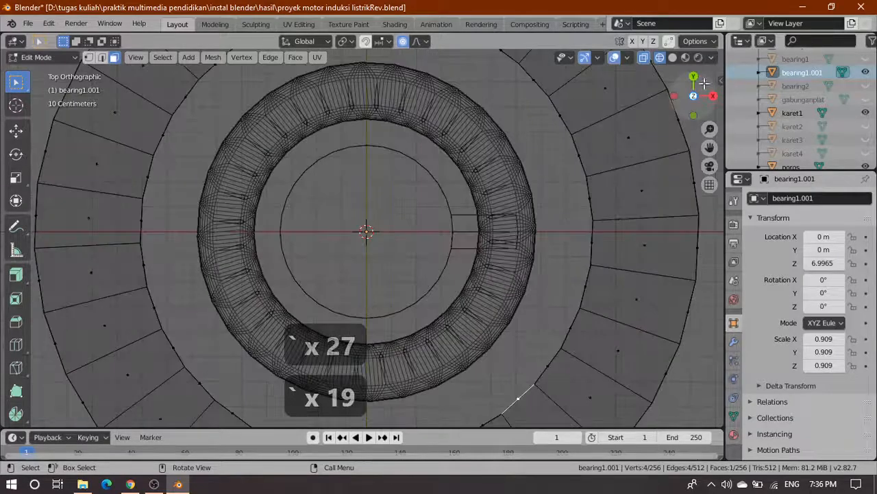
left_click(672, 58)
mouse_move(580, 178)
middle_mouse_down()
mouse_move(512, 202)
mouse_move(483, 159)
mouse_move(403, 118)
mouse_move(305, 135)
mouse_move(321, 136)
middle_mouse_up()
scroll(233, 132, "up", 4)
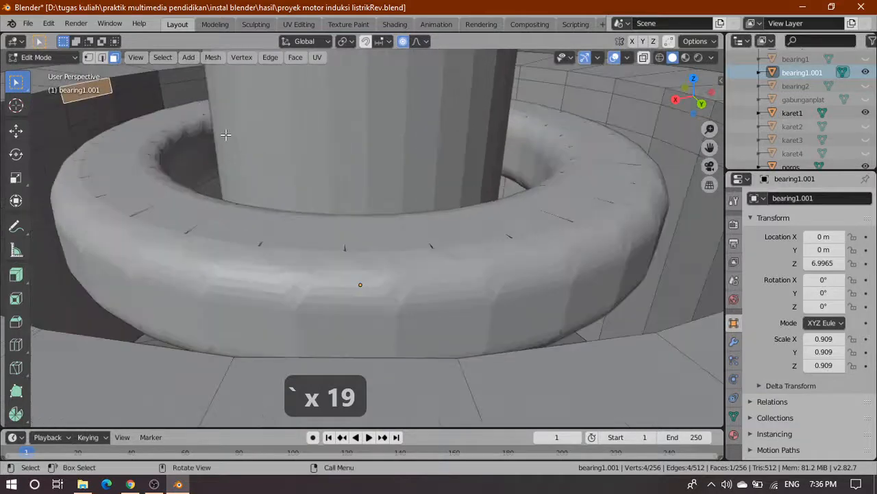
scroll(226, 134, "down", 2)
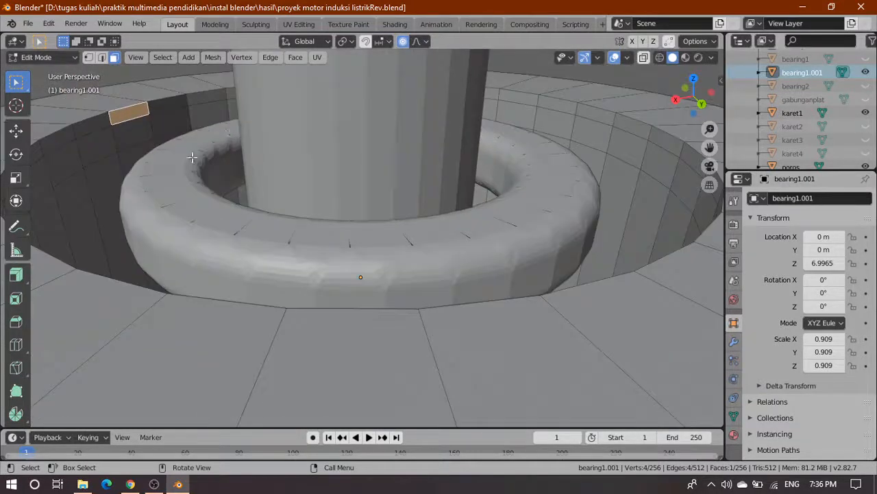
Step: Add eleven more inner faces of the top layer to the selection, on both sides of the shaft
left_click(55, 139, "shift")
left_click(88, 128, "shift")
left_click(185, 101, "shift")
left_click(212, 105, "shift")
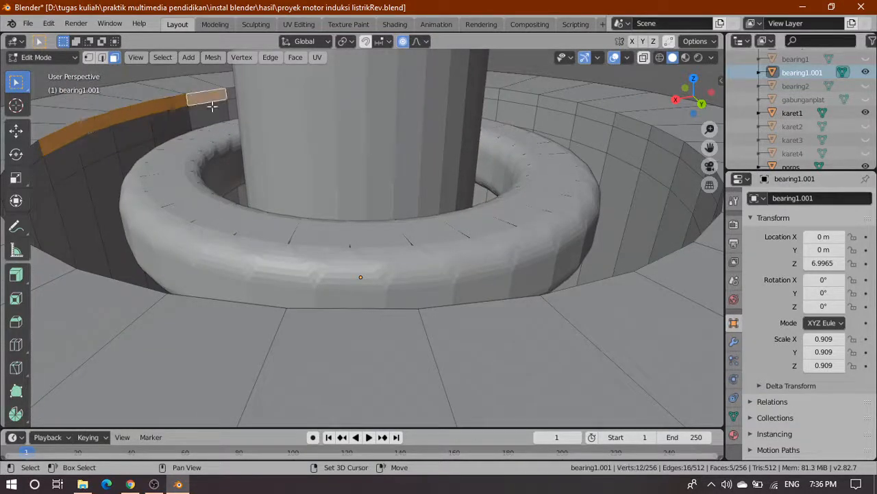
left_click(495, 92, "shift")
left_click(524, 98, "shift")
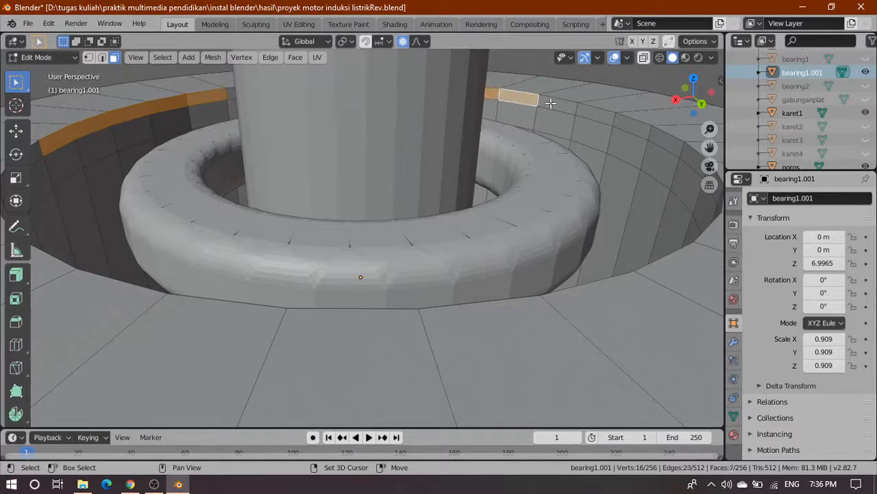
left_click(557, 103, "shift")
left_click(595, 115, "shift")
left_click(644, 130, "shift")
left_click(679, 146, "shift")
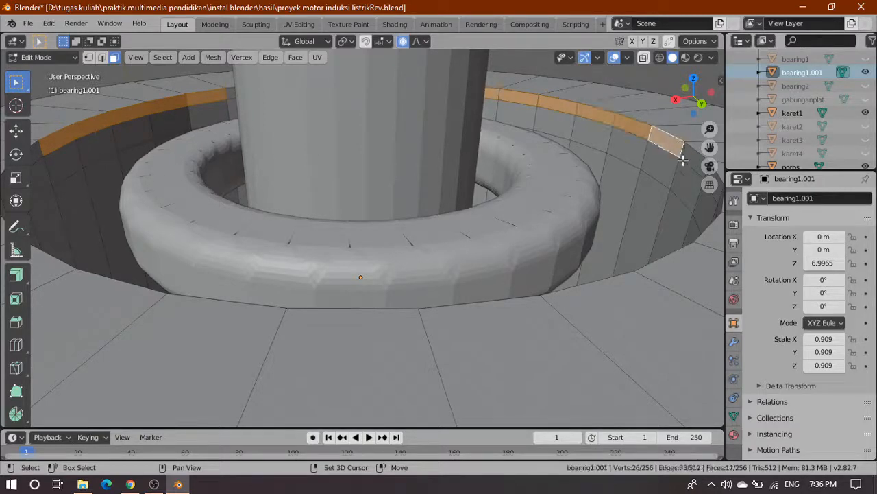
left_click(683, 159, "shift")
Step: Add the six unselected inner faces between the two selected stretches of the top layer
middle_click_drag(539, 210, 406, 214)
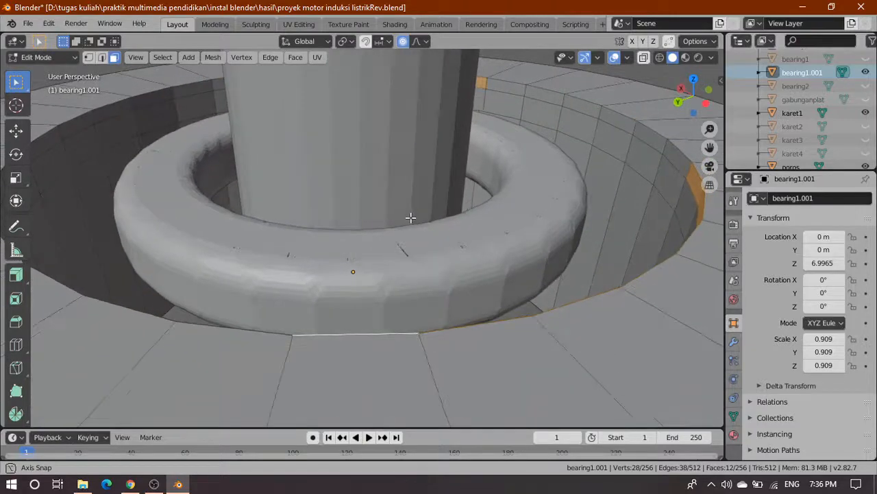
left_click(512, 92, "shift")
left_click(542, 96, "shift")
left_click(580, 107, "shift")
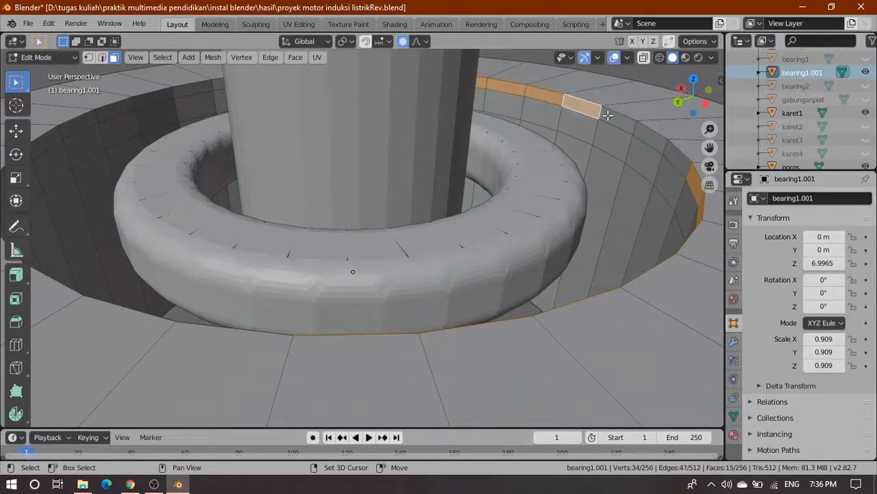
left_click(649, 136, "shift")
left_click(674, 157, "shift")
left_click(619, 124, "shift")
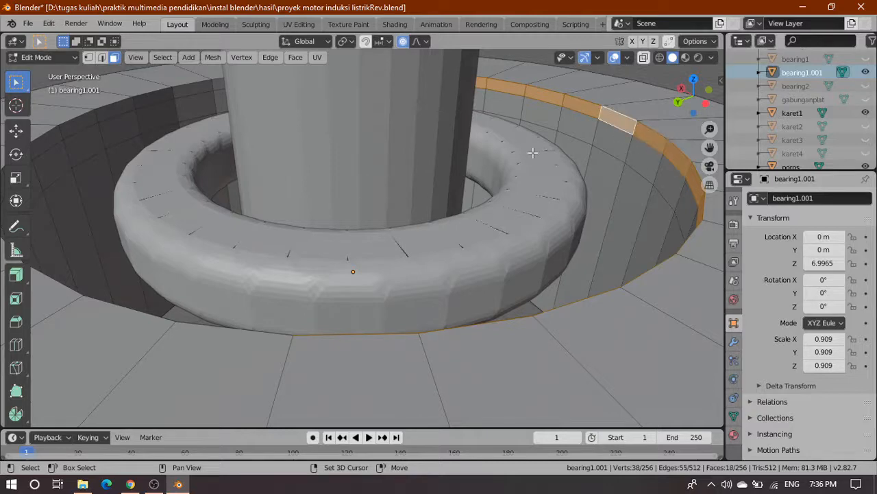
Step: Extend the selection around the ring with nine more adjacent inner faces of the top layer
middle_click_drag(532, 152, 176, 84)
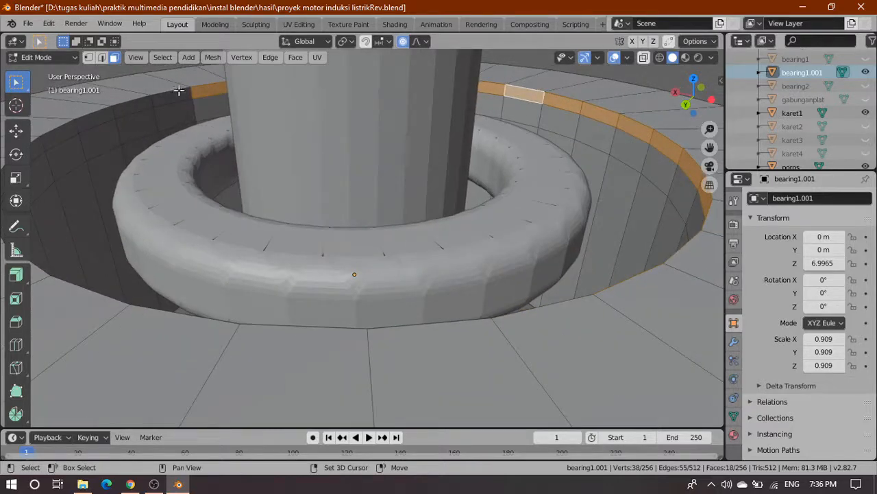
left_click(175, 96, "shift")
left_click(140, 108, "shift")
left_click(108, 119, "shift")
left_click(73, 143, "shift")
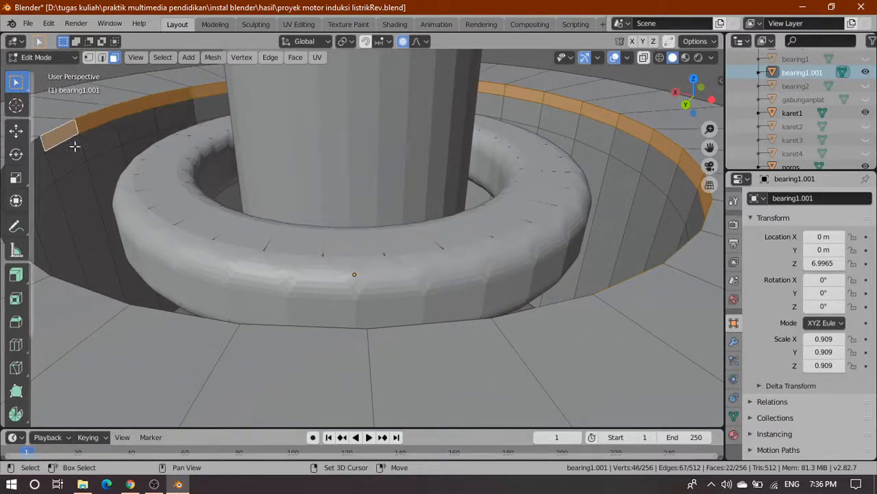
middle_click_drag(75, 146, 249, 145)
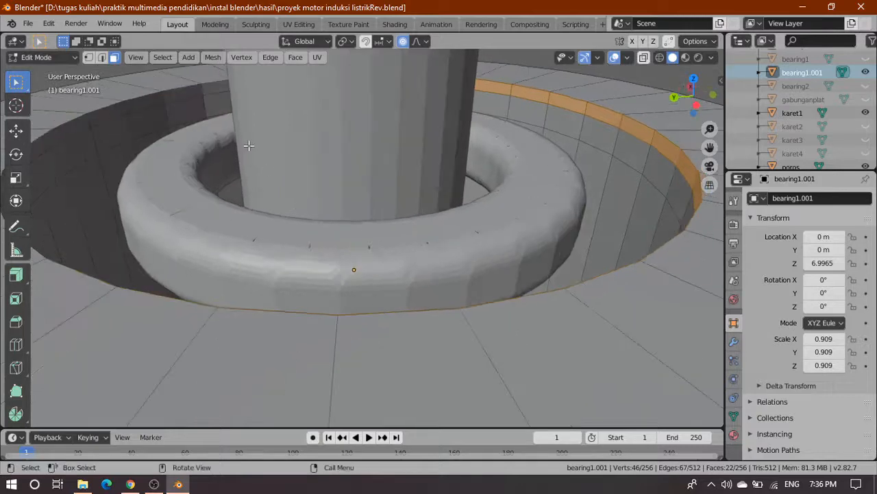
left_click(214, 89, "shift")
left_click(180, 93, "shift")
left_click(145, 103, "shift")
left_click(107, 114, "shift")
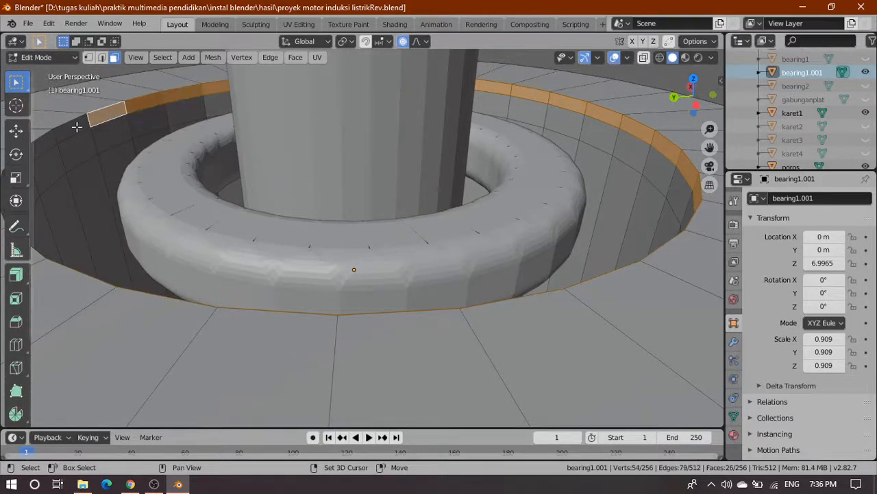
left_click(76, 126, "shift")
Step: Add the last five inner faces of the top layer to complete the loop selection around the ring
middle_click_drag(361, 178, 354, 251)
left_click(71, 125, "shift")
left_click(113, 103, "shift")
left_click(149, 84, "shift")
left_click(104, 110, "shift")
left_click(131, 98, "shift")
scroll(354, 252, "down", 3)
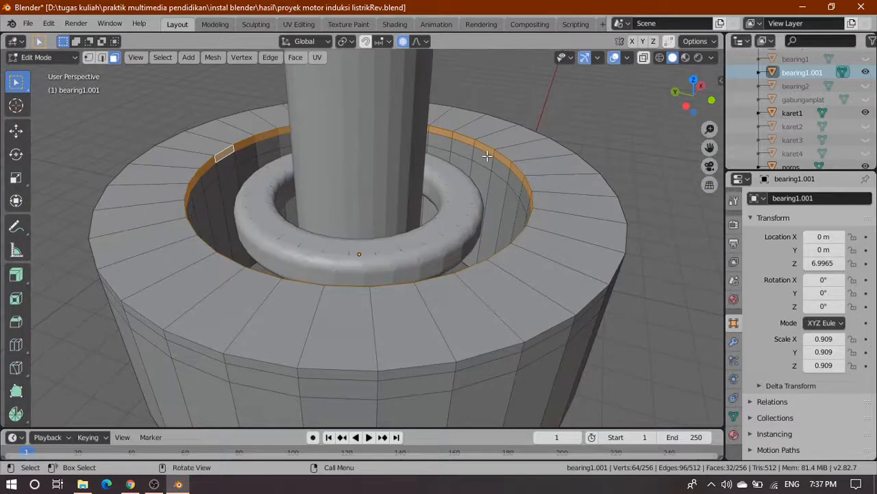
Step: Extrude the selected inner faces along their normals toward the shaft in wireframe top view, past karet1's inner edge to about the shaft's outline
key("grave")
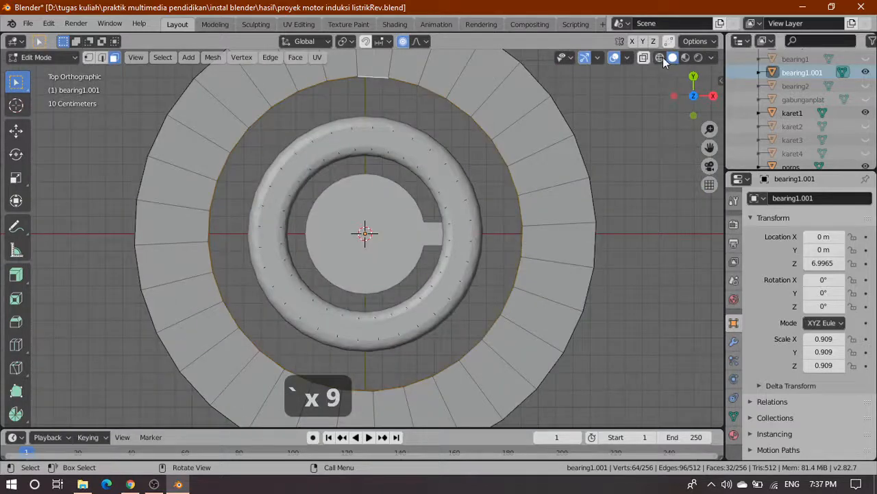
left_click(661, 57)
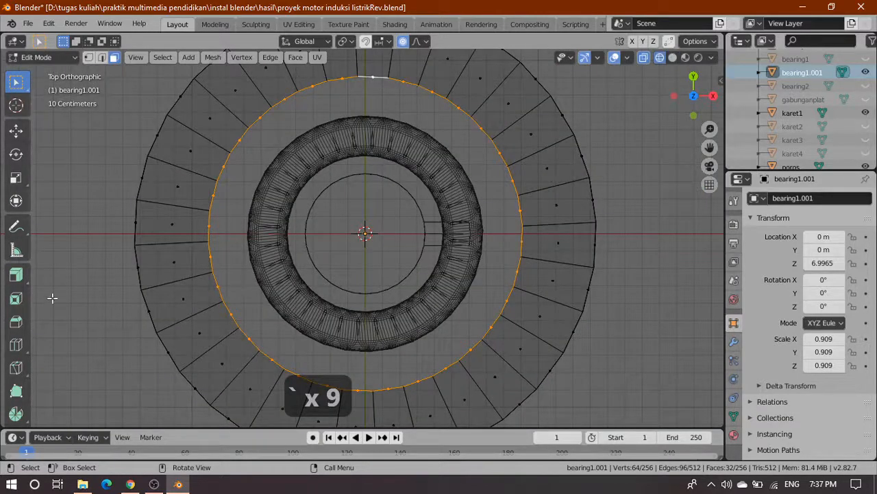
left_click(16, 275)
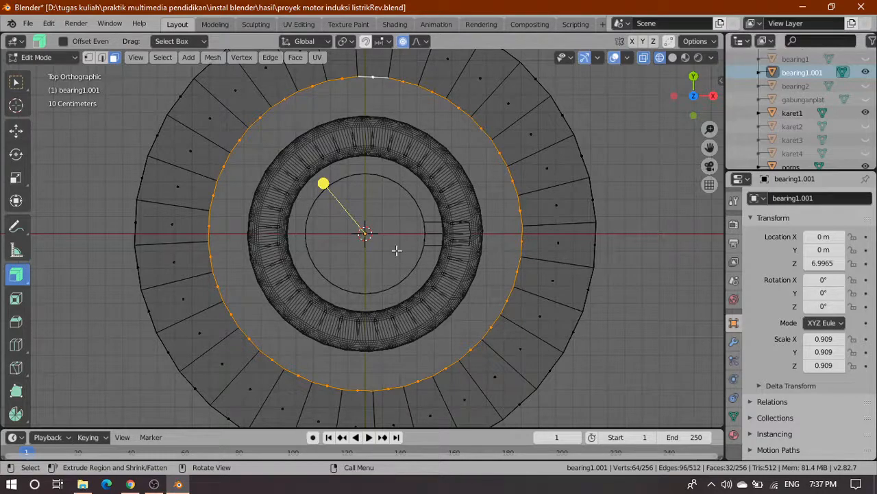
scroll(374, 236, "up", 3)
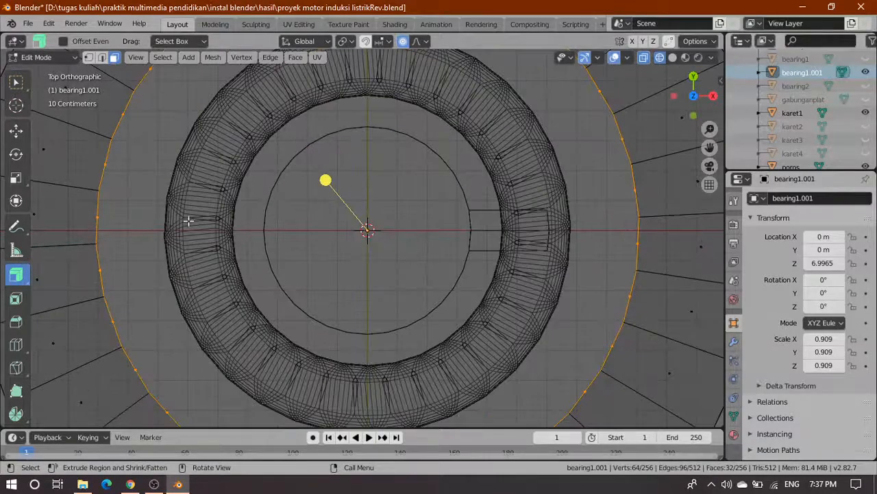
scroll(193, 146, "down", 3)
scroll(318, 264, "up", 3)
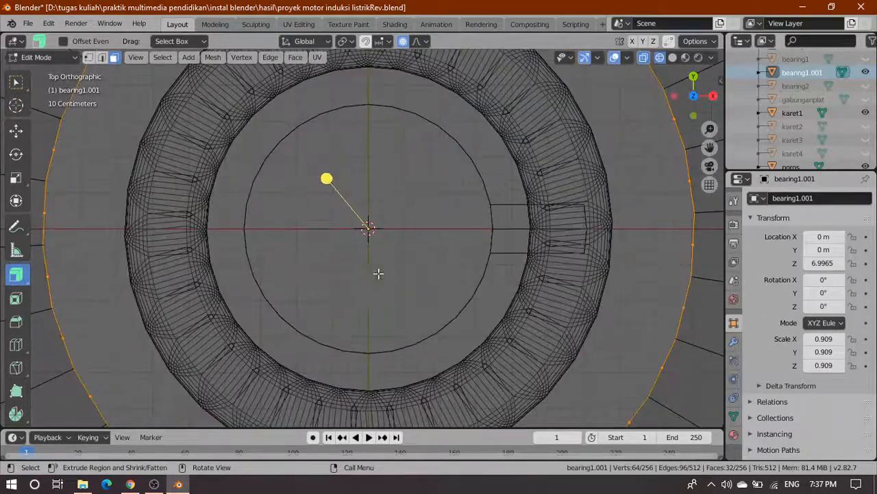
left_click_drag(327, 180, 400, 290)
scroll(399, 290, "down", 5)
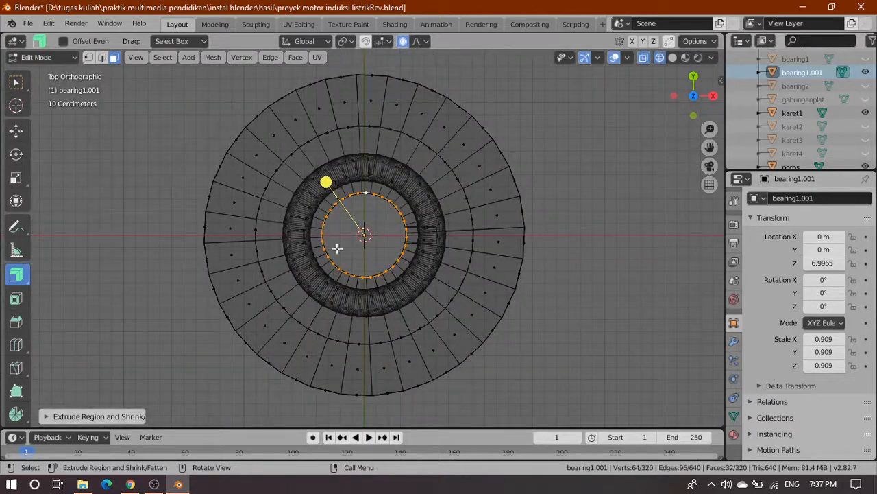
left_click(17, 83)
Step: Show bearing1 and ringhitam to check their fit with the extruded holder, from the front in wireframe and from below in solid shading
key("`")
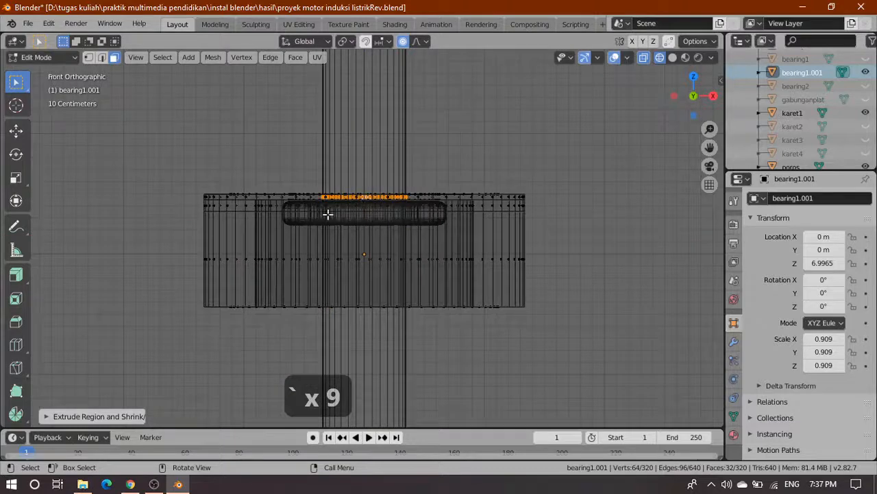
scroll(343, 223, "up", 4)
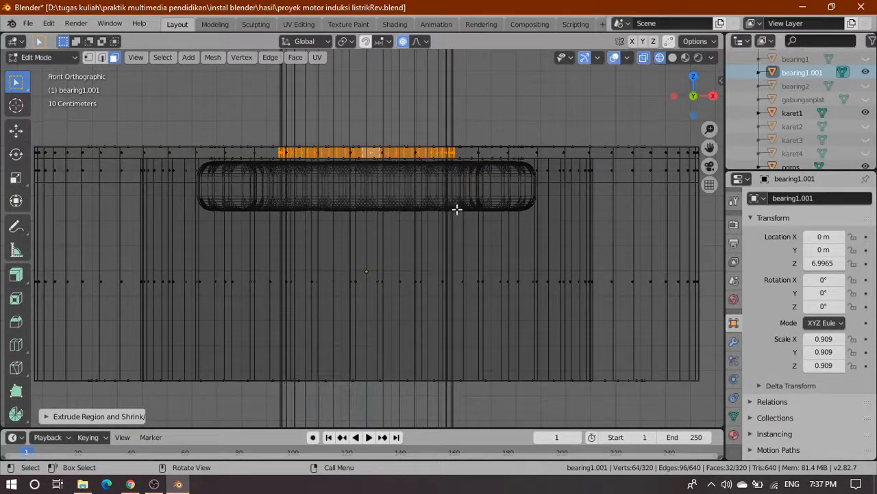
scroll(541, 219, "down", 5)
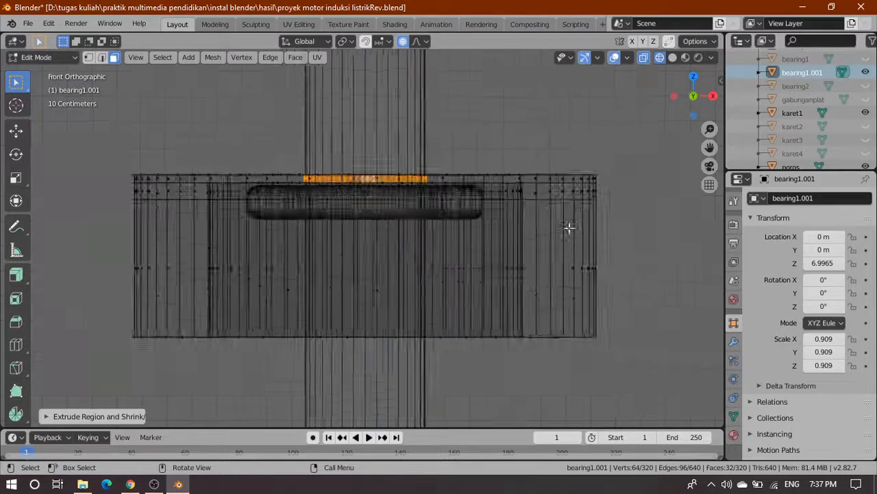
left_click(673, 58)
mouse_move(578, 151)
middle_mouse_down()
mouse_move(505, 202)
mouse_move(475, 83)
mouse_move(469, 90)
mouse_move(448, 70)
middle_mouse_up()
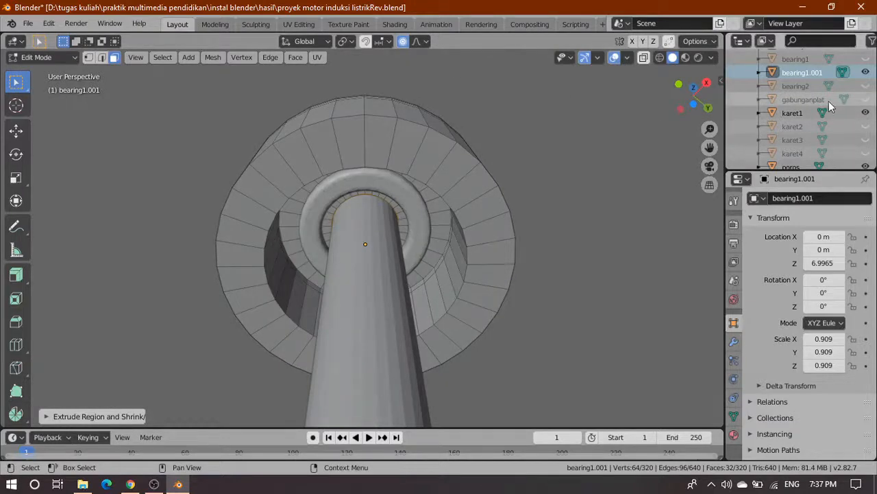
scroll(828, 85, "up", 2)
left_click(865, 84)
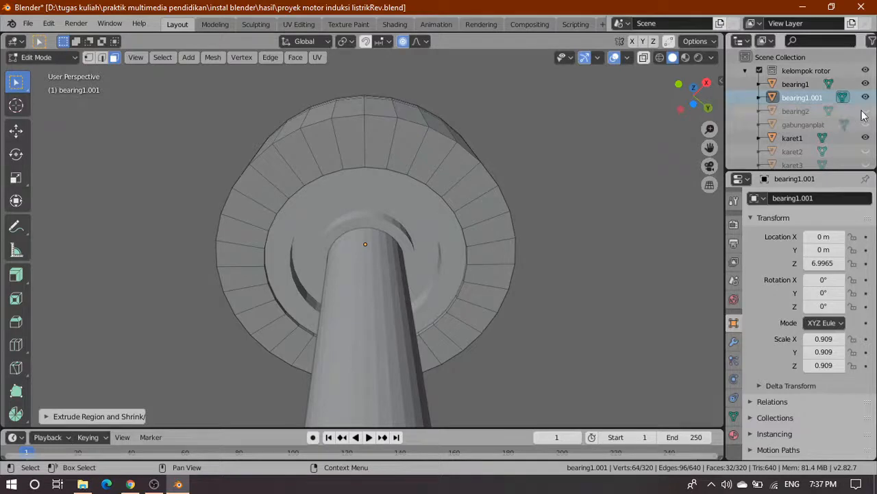
scroll(823, 137, "down", 5)
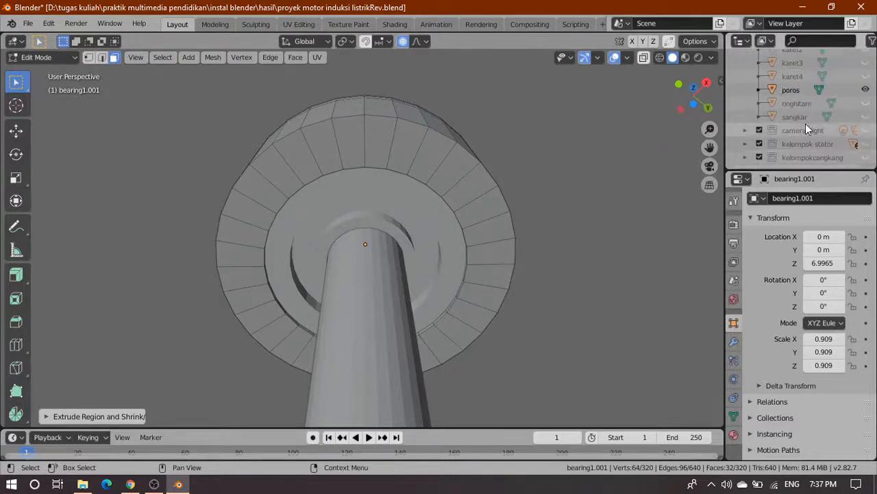
left_click(865, 103)
middle_click_drag(552, 205, 415, 249)
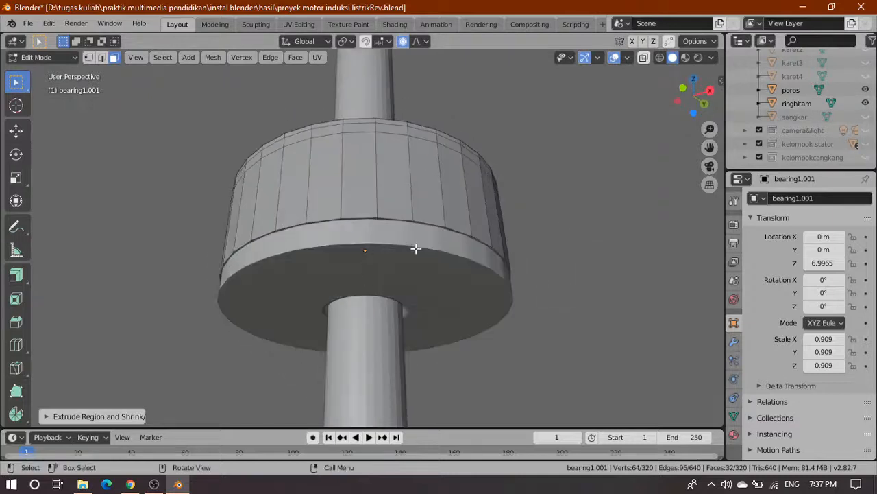
Step: Select the tall outer side faces below the holder's thin top layers, covering the front and right views
middle_click_drag(564, 201, 379, 303)
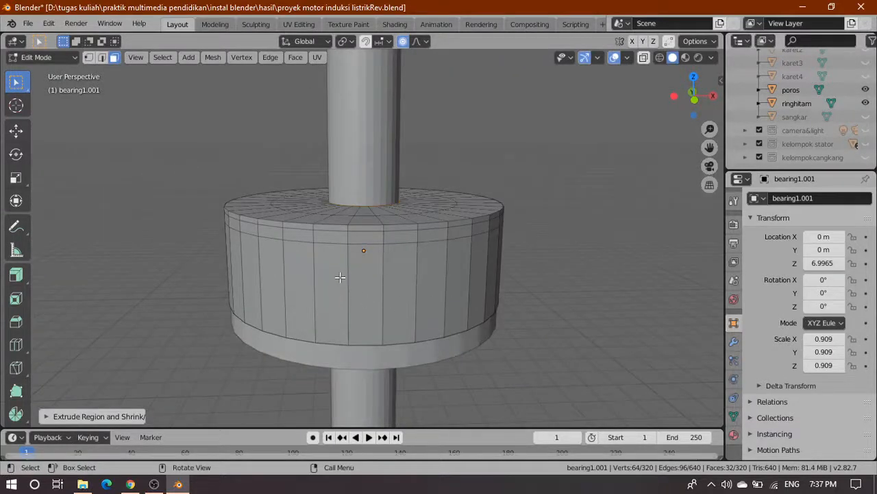
left_click(297, 311)
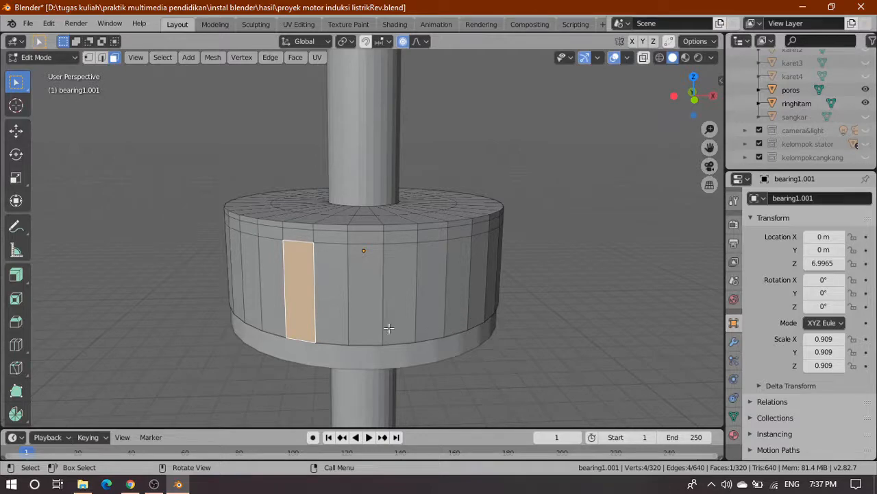
key("grave")
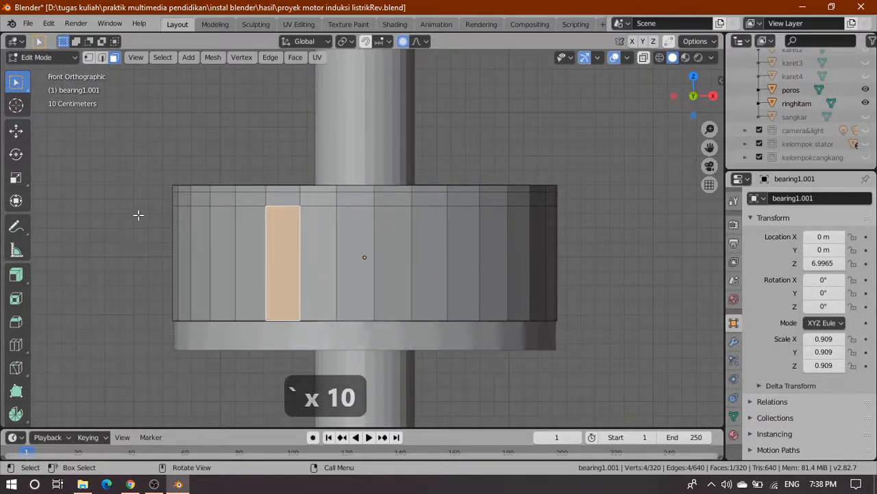
left_click_drag(147, 207, 650, 315)
key("grave")
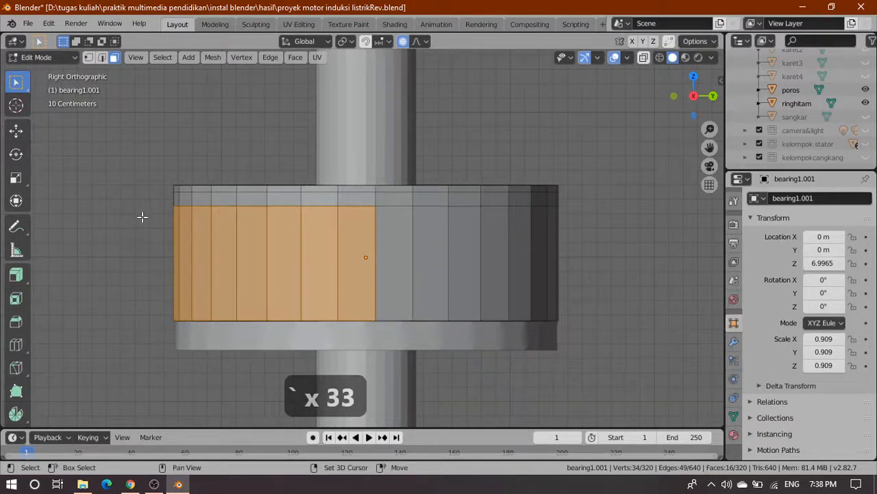
left_click_drag(141, 216, 679, 299)
Step: Add the remaining tall outer side faces from the back and left views to complete the band around the holder
key("grave")
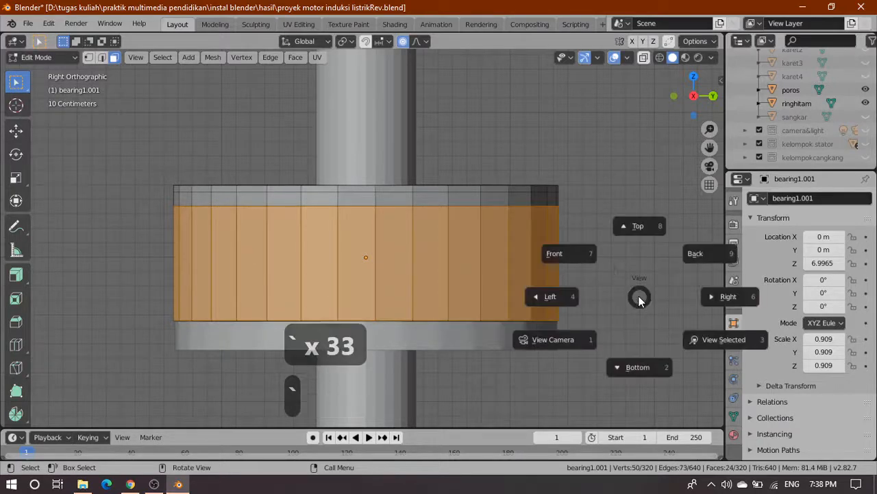
left_click(705, 256)
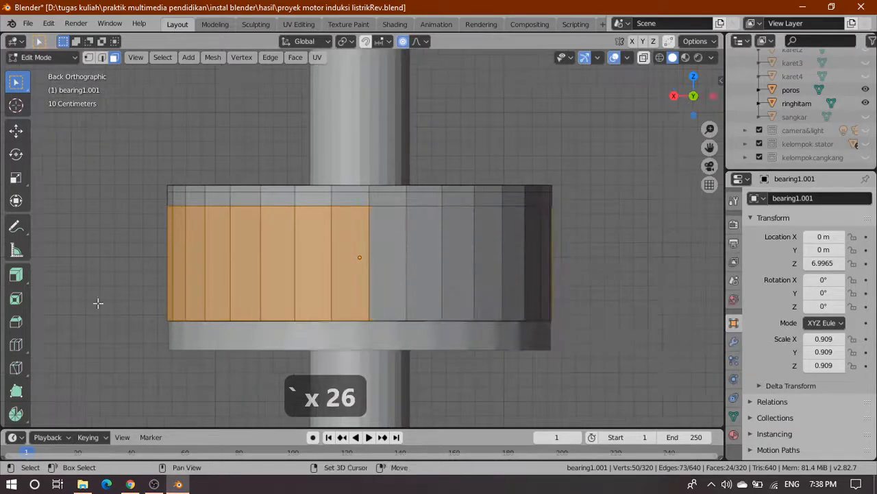
left_click_drag(142, 220, 663, 309)
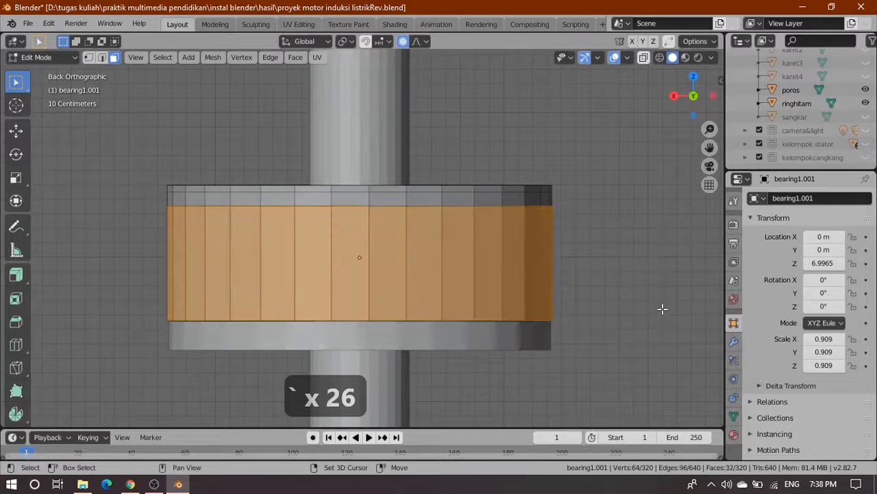
key("grave")
left_click(568, 308)
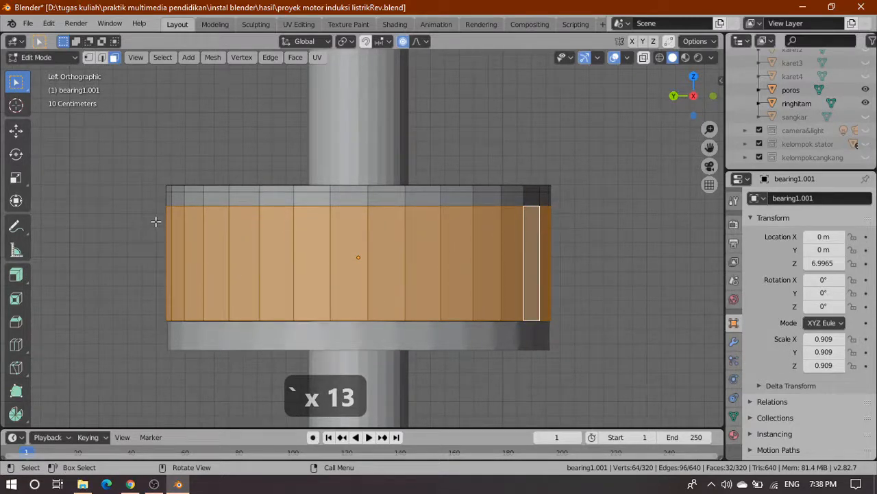
left_click_drag(147, 221, 653, 304)
key("grave")
left_click(566, 261)
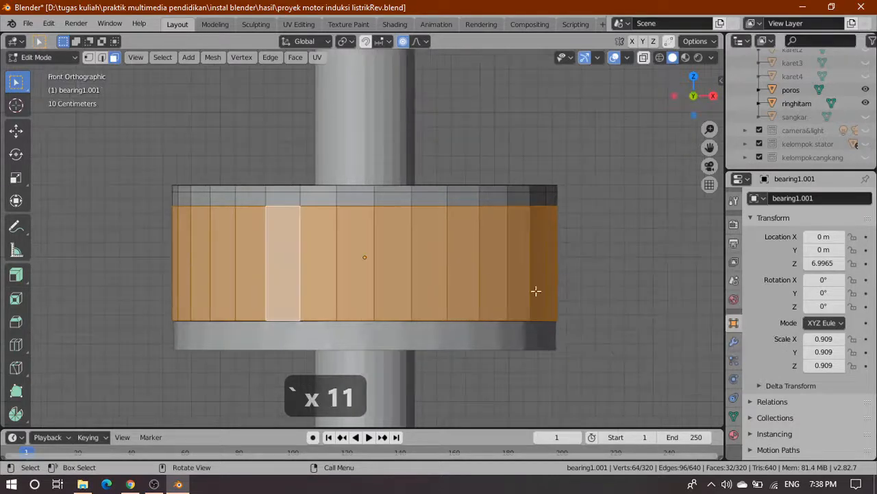
Step: Extrude the selected side band about 0.2 m downward along Z in front wireframe view, to the bottom edge of ringhitam
scroll(212, 310, "up", 1)
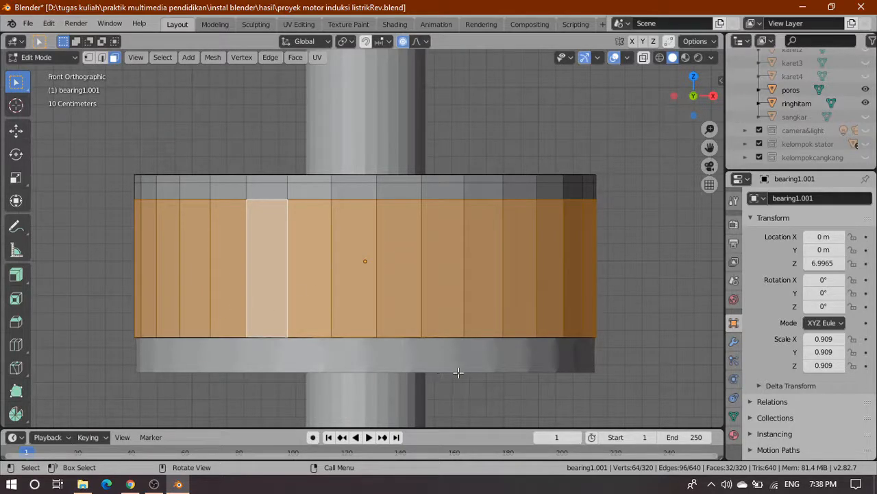
scroll(470, 372, "up", 1)
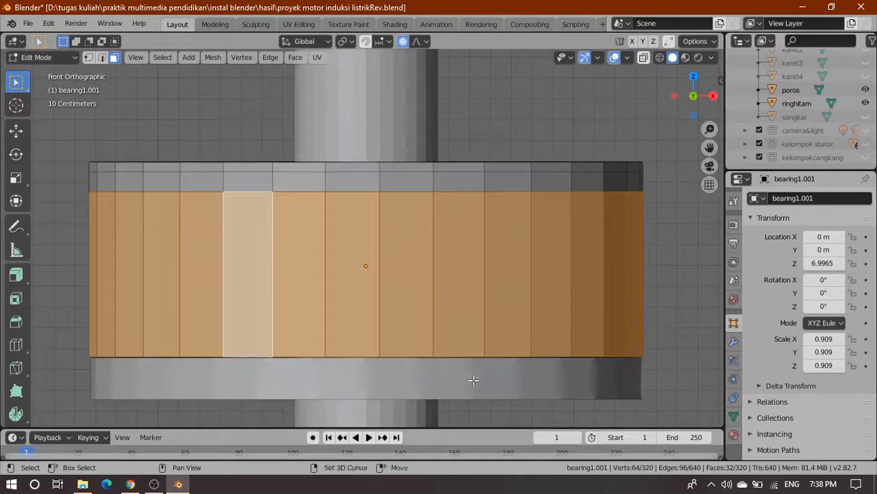
middle_click_drag(473, 382, 462, 266, "shift")
scroll(449, 316, "up", 1)
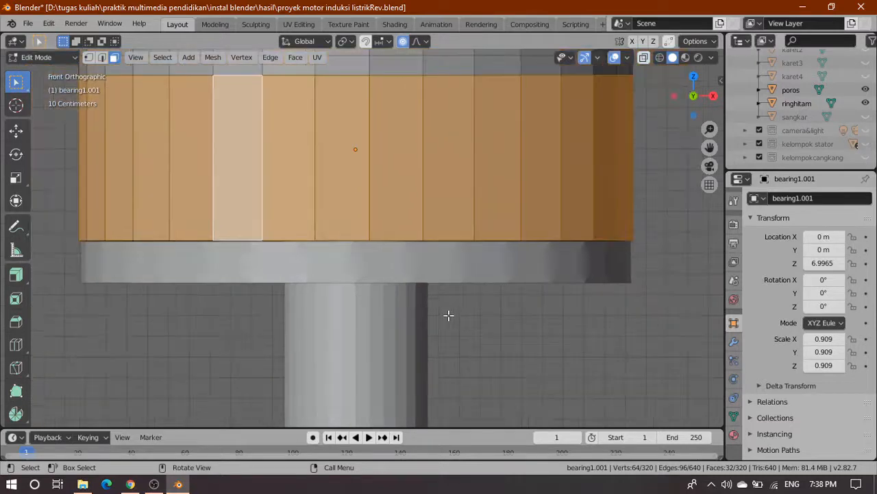
left_click(659, 57)
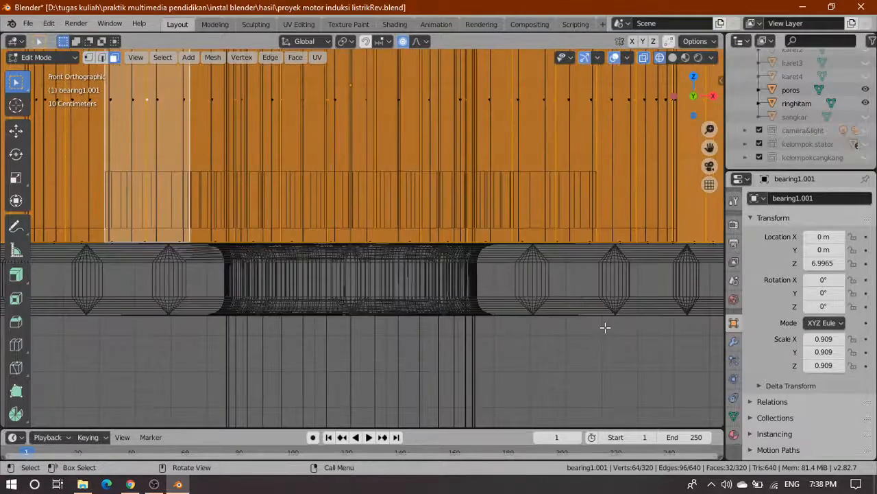
scroll(610, 329, "up", 1)
key("e")
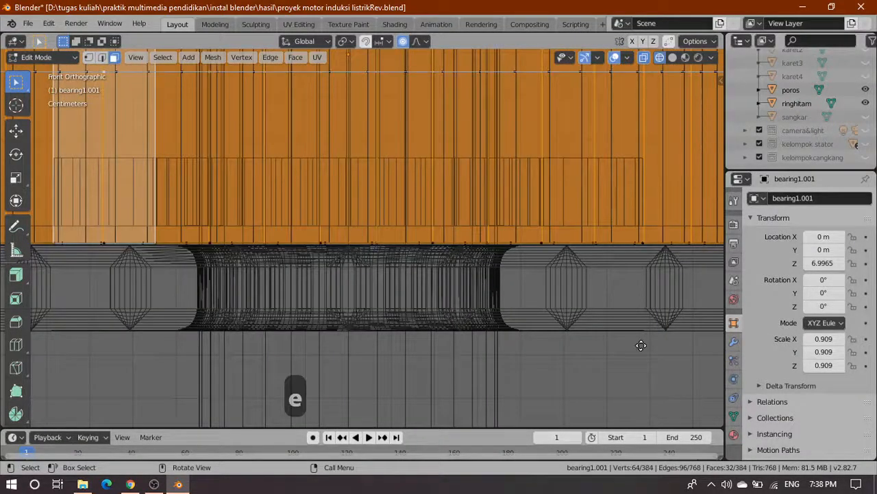
key("z")
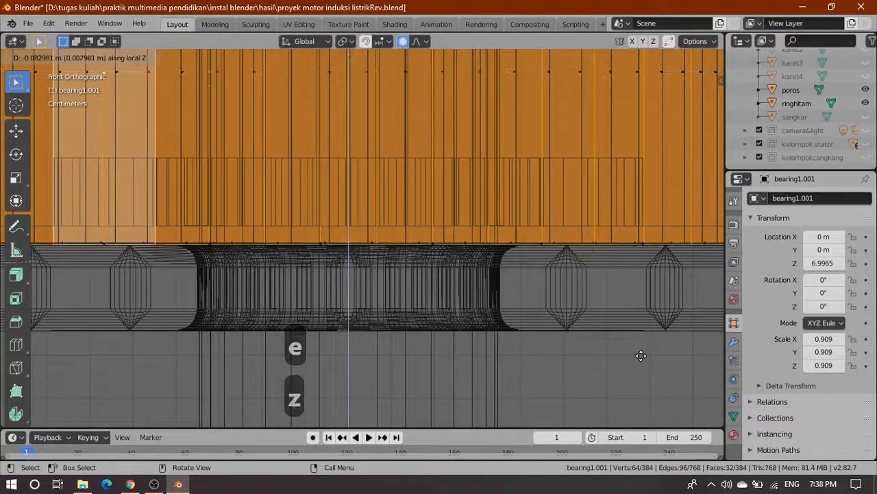
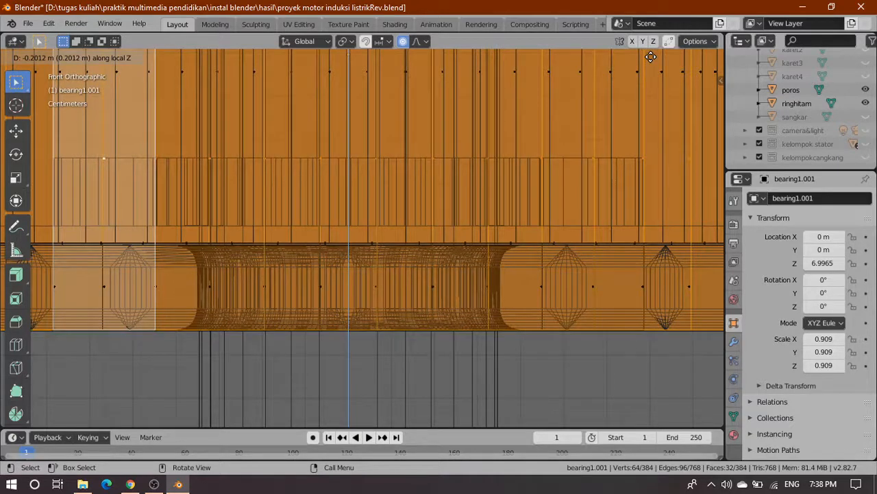
left_click(650, 58)
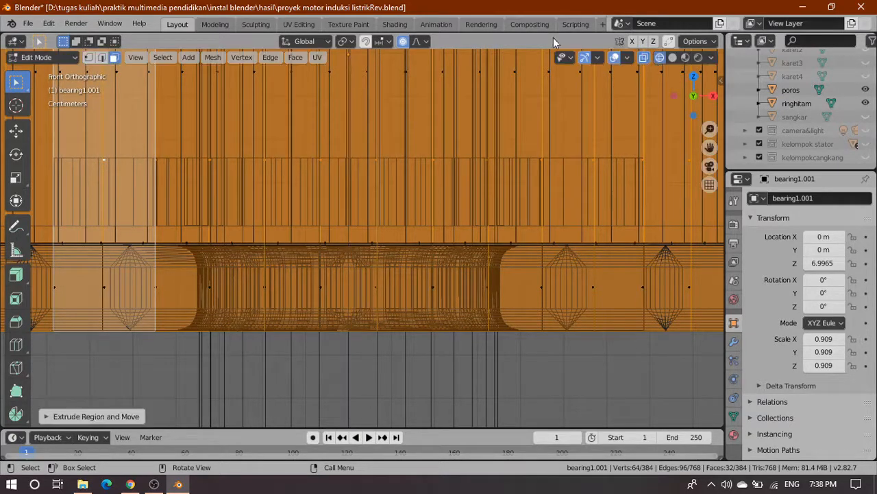
Step: Examine the extended holder's underside in solid shading, comparing its outline with ringhitam's in Object Mode, and return to Edit Mode
scroll(400, 198, "down", 5)
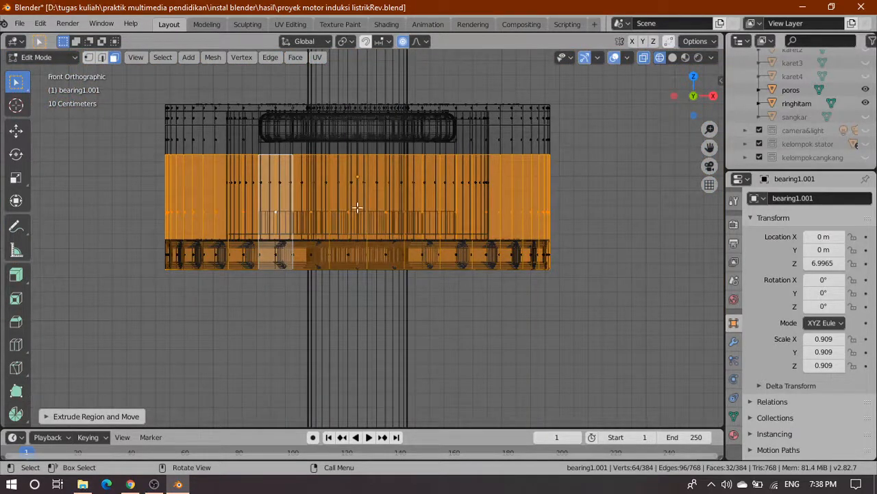
left_click(672, 58)
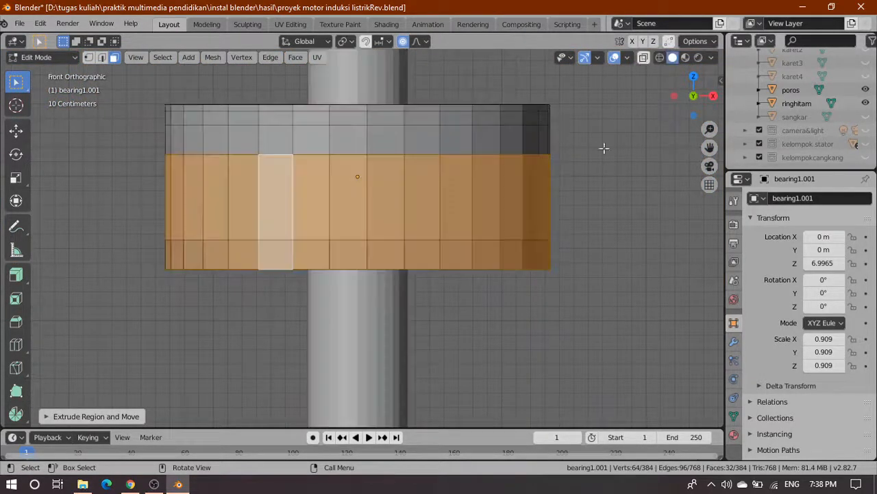
middle_click_drag(616, 204, 554, 252)
middle_click_drag(521, 202, 521, 222)
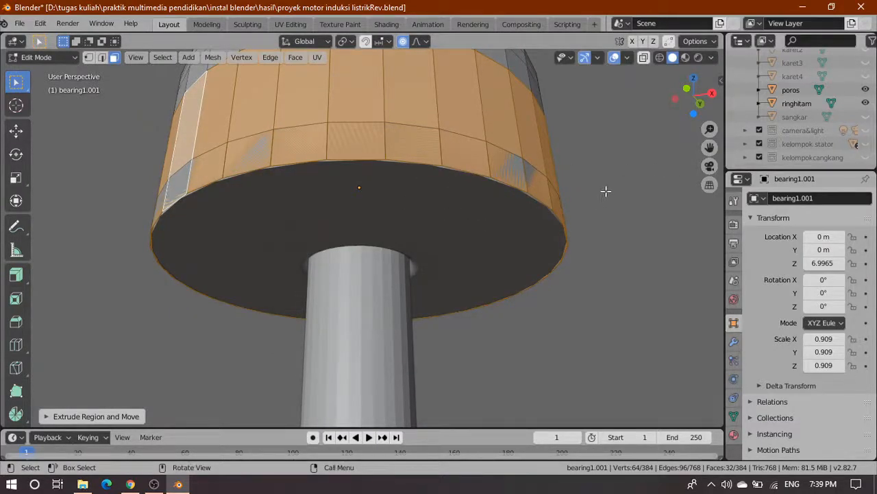
key("Tab")
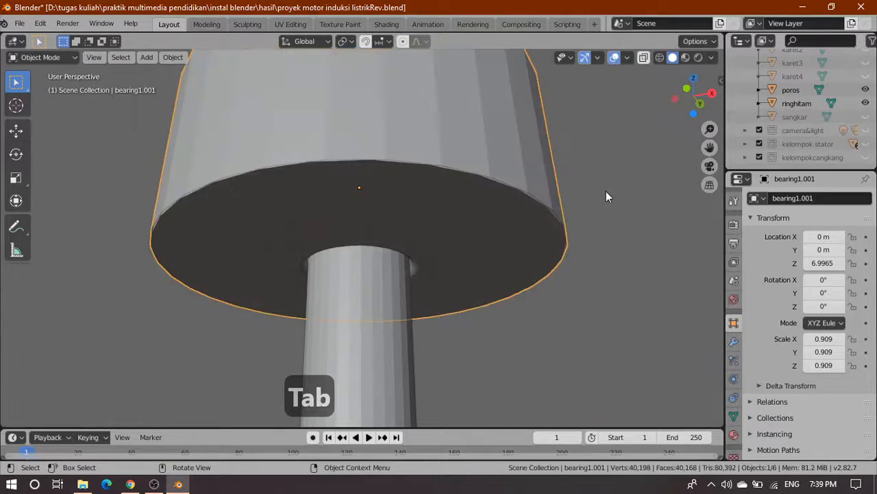
left_click(473, 218)
middle_click_drag(599, 231, 584, 249)
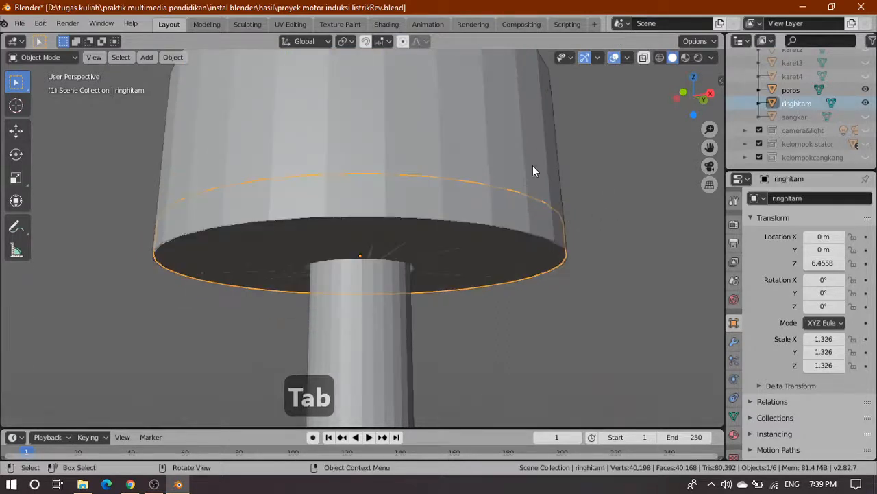
left_click(532, 166)
middle_click_drag(561, 285, 525, 196)
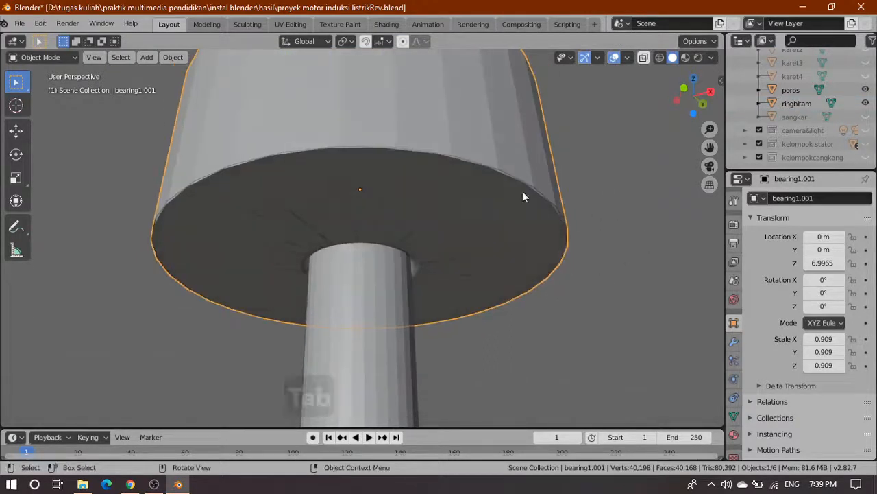
left_click(272, 188)
left_click(352, 126)
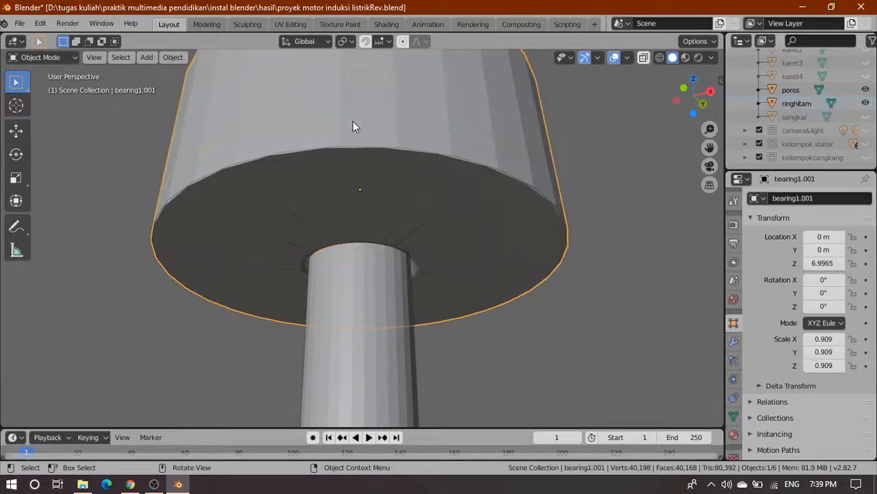
middle_click_drag(536, 255, 537, 252)
key("Tab")
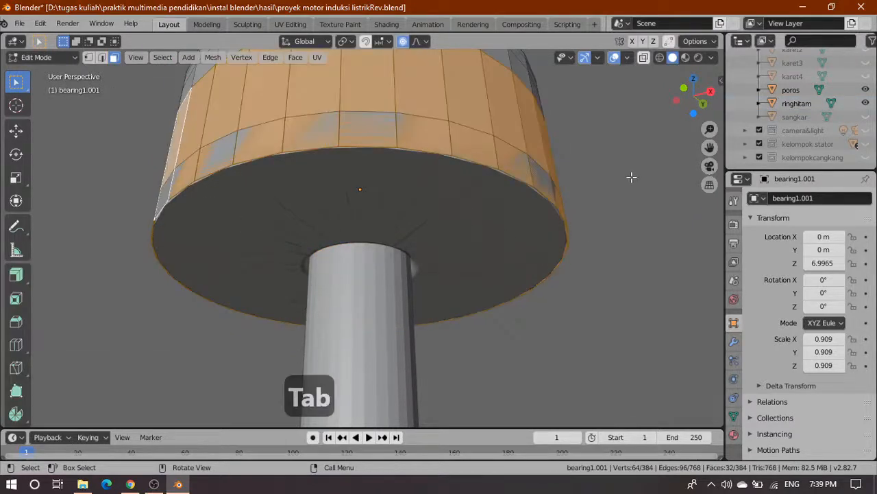
Step: Show the kelompokcangkang collection and check the holder's position relative to the motor casing's open end
scroll(587, 215, "down", 5)
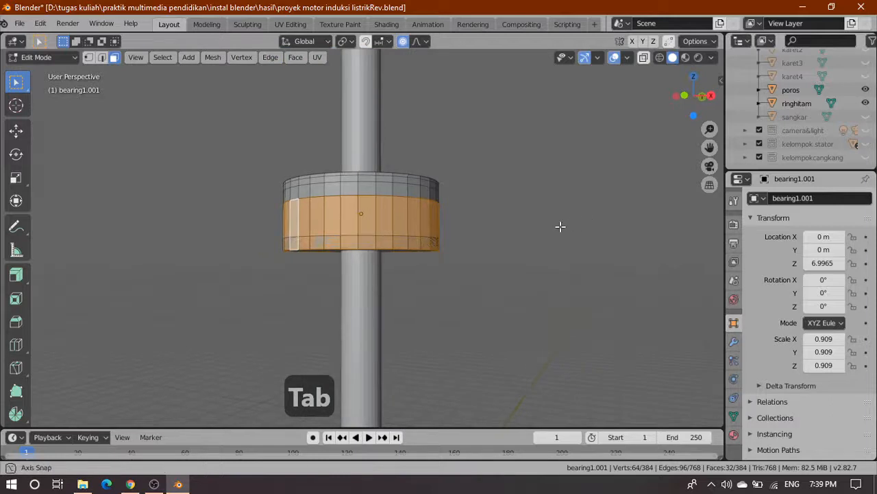
middle_click_drag(558, 226, 560, 175)
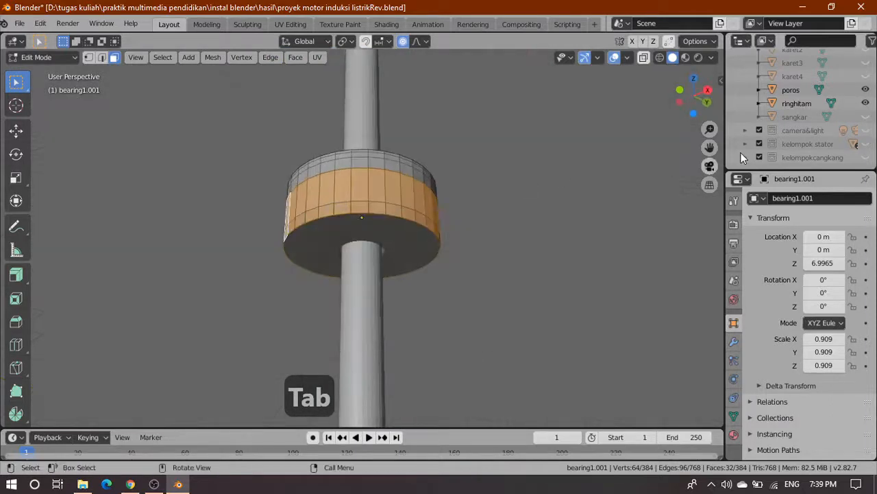
left_click(865, 157)
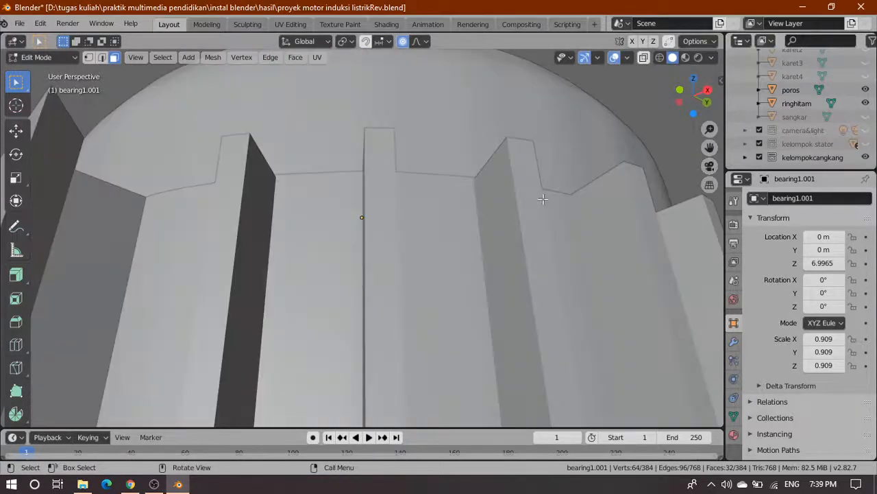
scroll(501, 189, "down", 3)
middle_click_drag(501, 189, 490, 235)
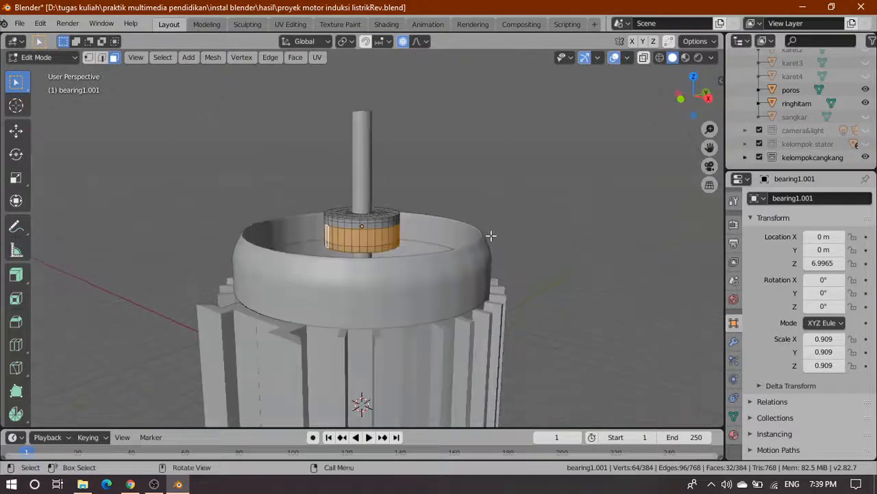
scroll(489, 235, "up", 2)
scroll(493, 235, "up", 1)
scroll(516, 250, "up", 2)
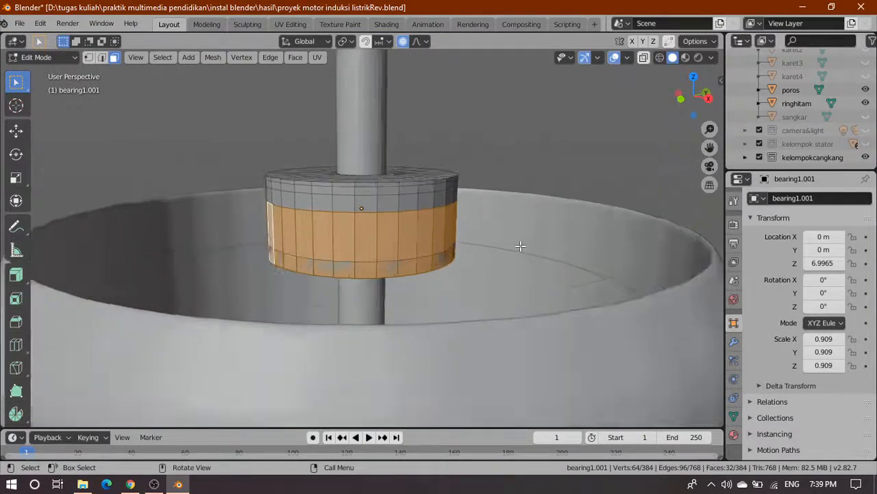
scroll(518, 247, "down", 2)
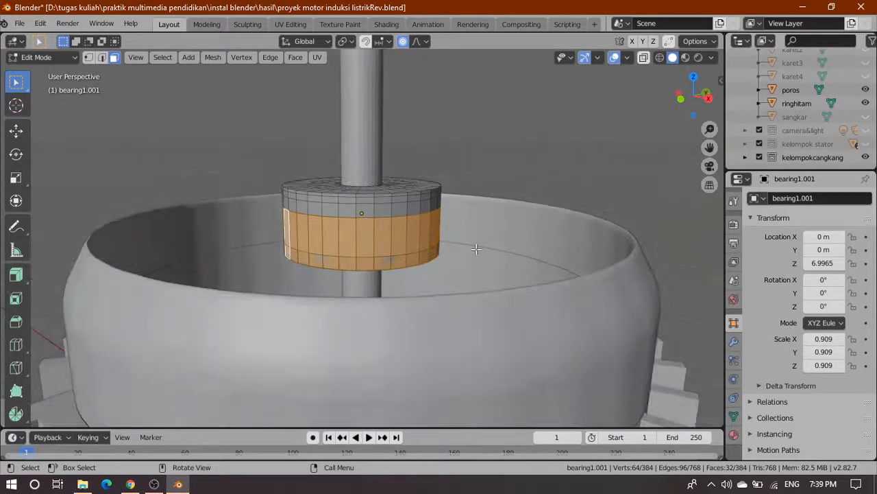
Step: Show the model from above in wireframe shading, framing the gap between the bearing's outer ring and the casing wall
key("grave")
key("grave")
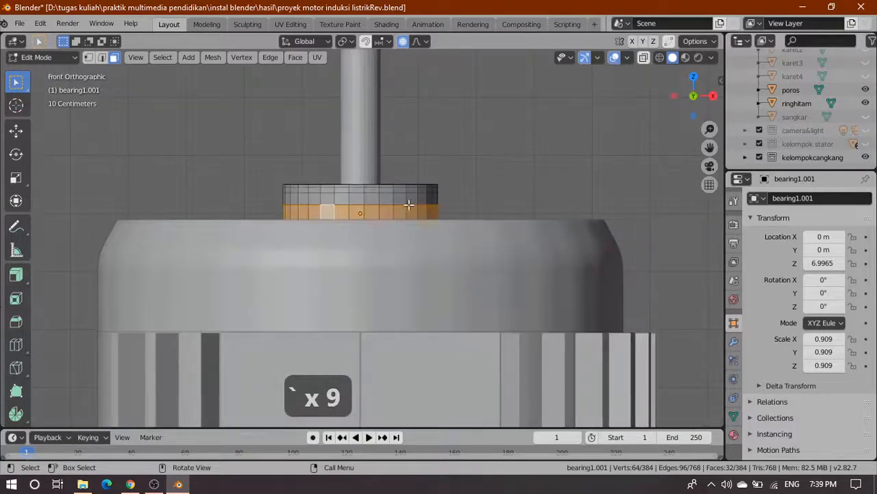
scroll(393, 211, "up", 1)
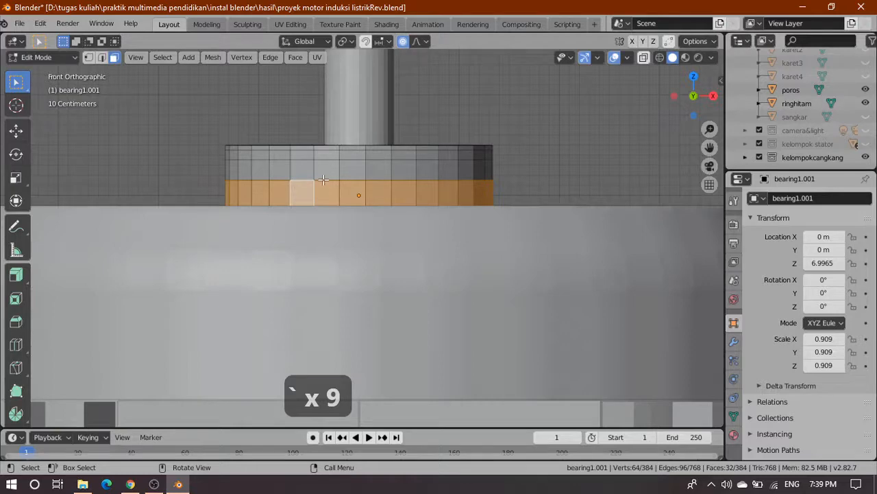
key("grave")
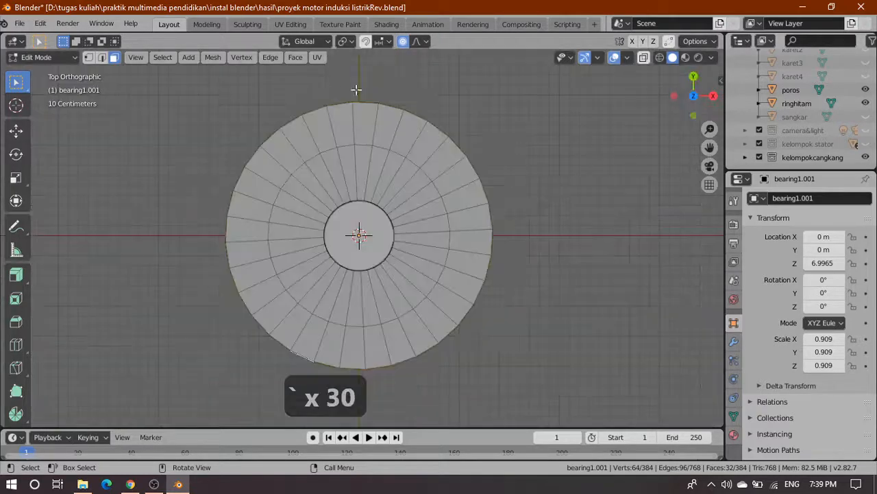
key("shift+z")
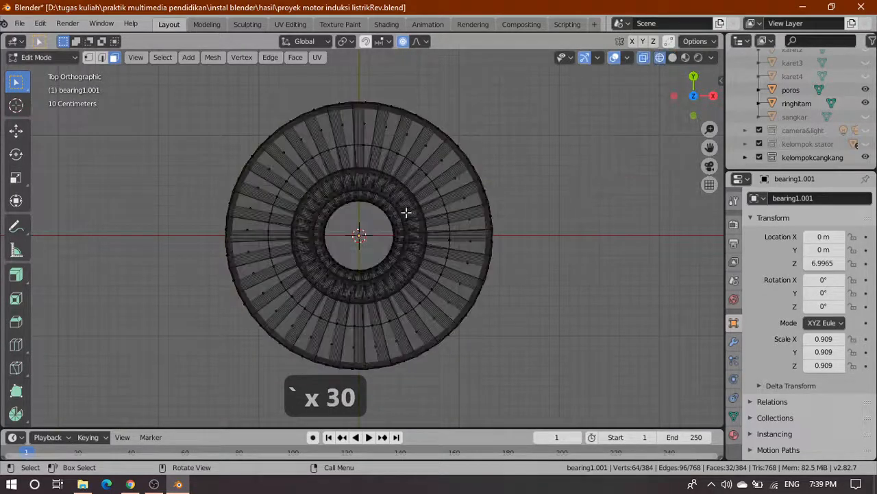
scroll(414, 212, "down", 4)
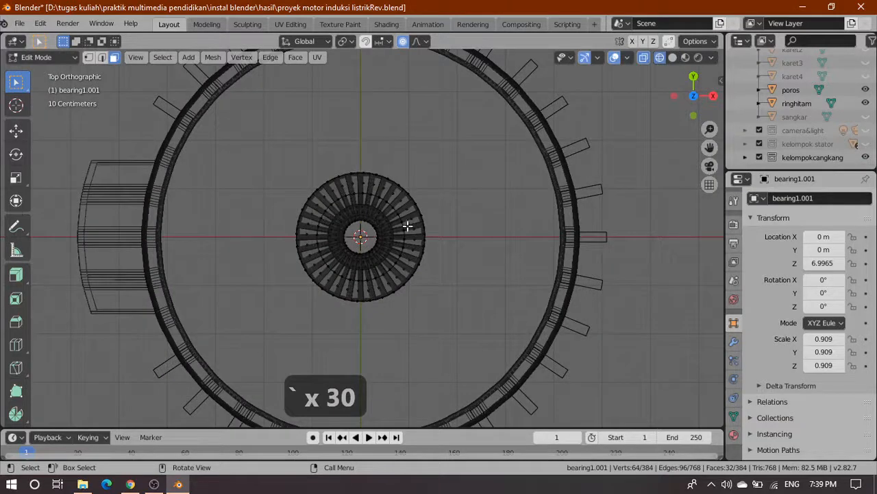
scroll(438, 273, "down", 1)
scroll(438, 273, "up", 2)
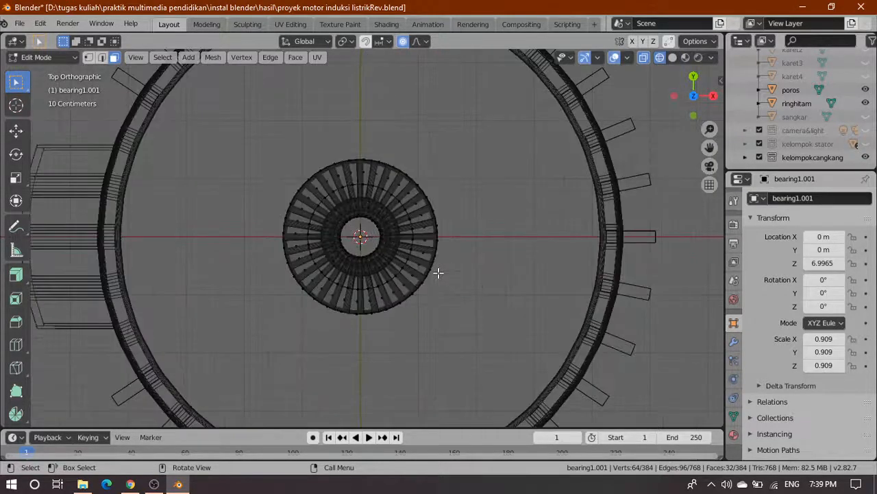
scroll(438, 273, "down", 2)
scroll(438, 273, "up", 6)
scroll(438, 273, "down", 2)
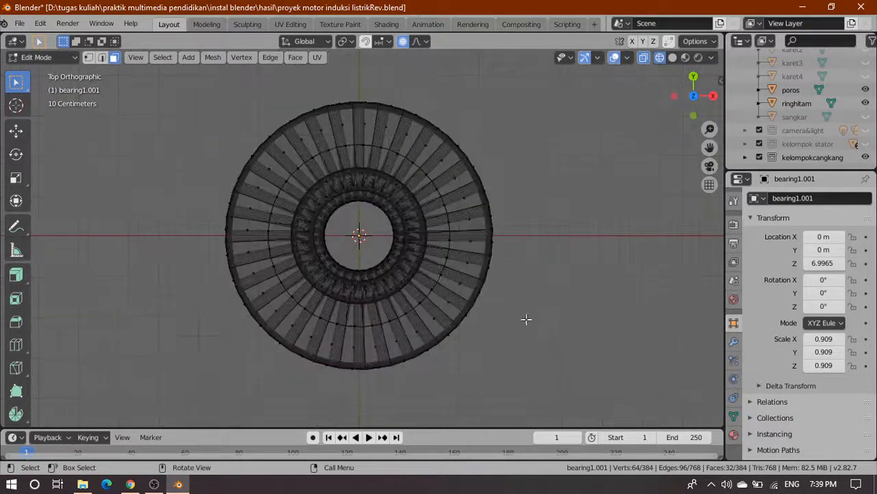
middle_click_drag(538, 353, 340, 192, "shift")
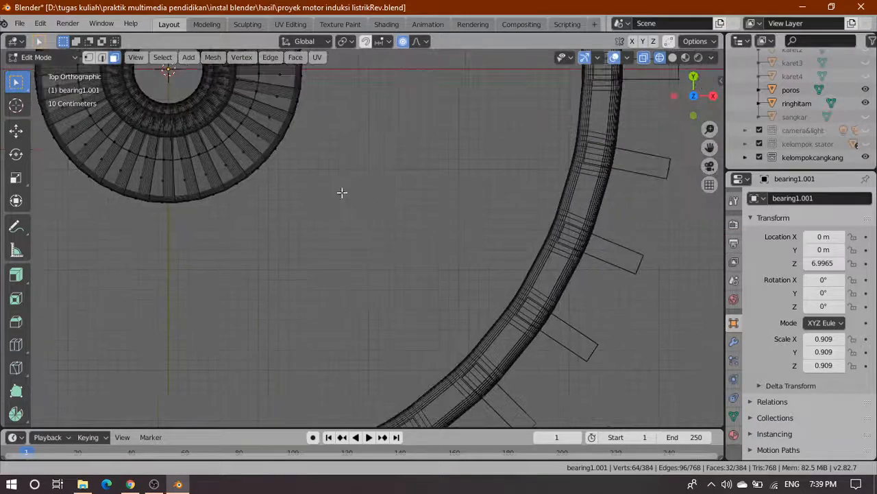
scroll(464, 229, "up", 3)
middle_click_drag(521, 238, 421, 235, "shift")
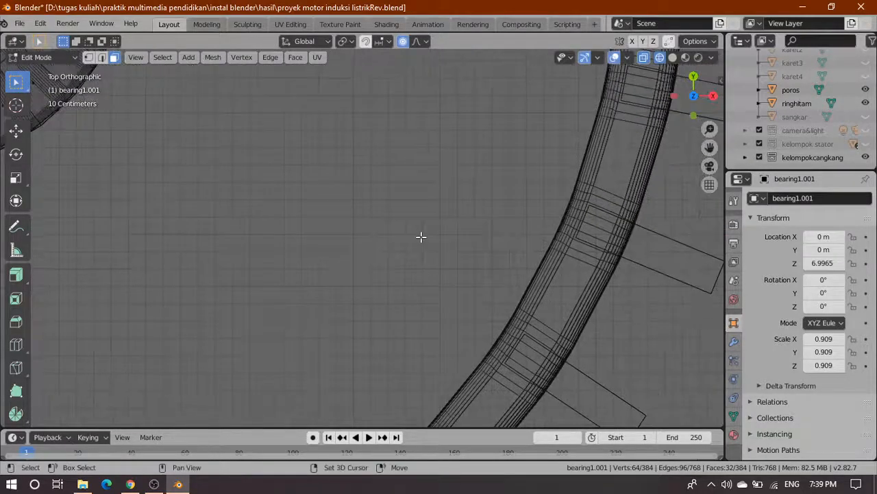
Step: Extrude the bearing's selected side faces outward along their normals until they reach the casing wall
left_click(20, 274)
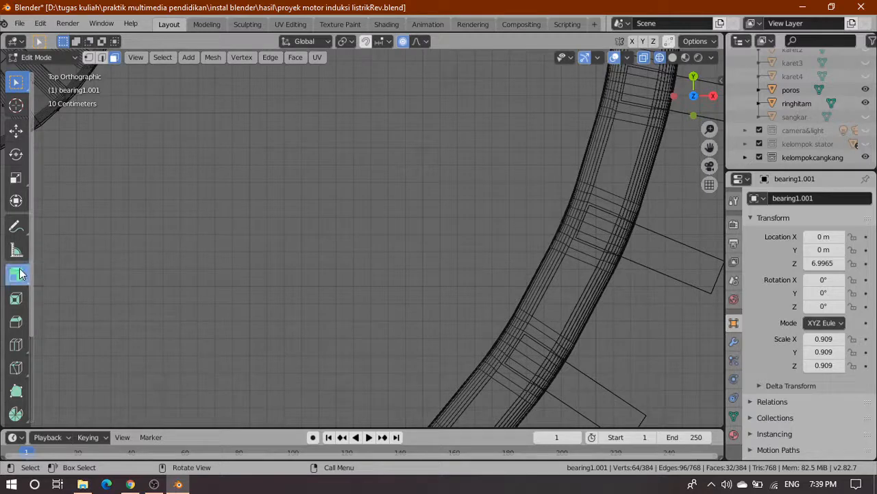
left_click(19, 274)
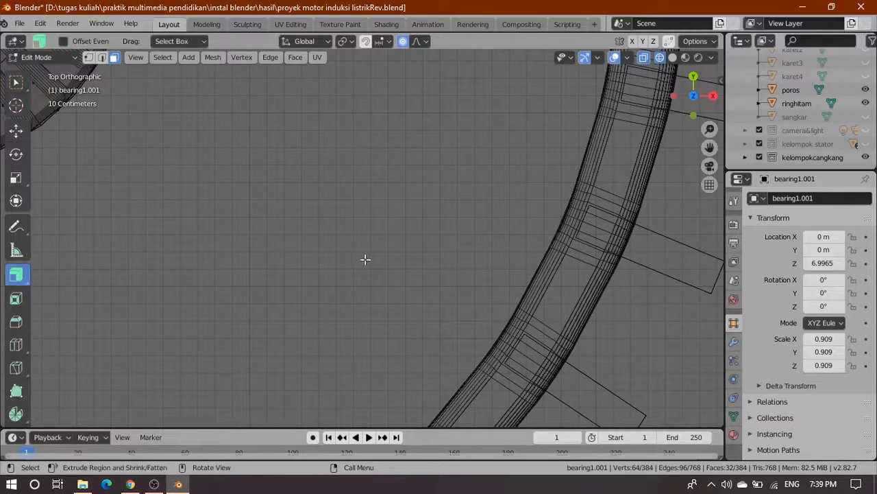
scroll(346, 266, "down", 4)
scroll(292, 256, "up", 2)
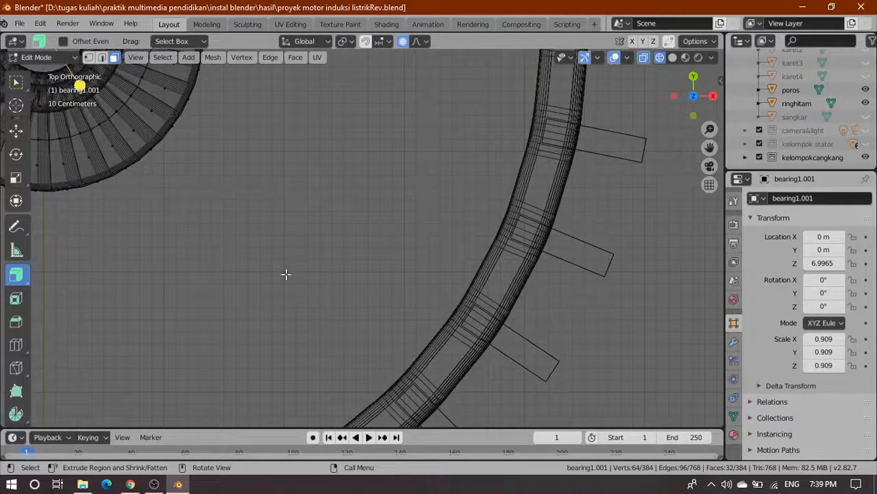
scroll(322, 277, "up", 2)
scroll(237, 304, "down", 3)
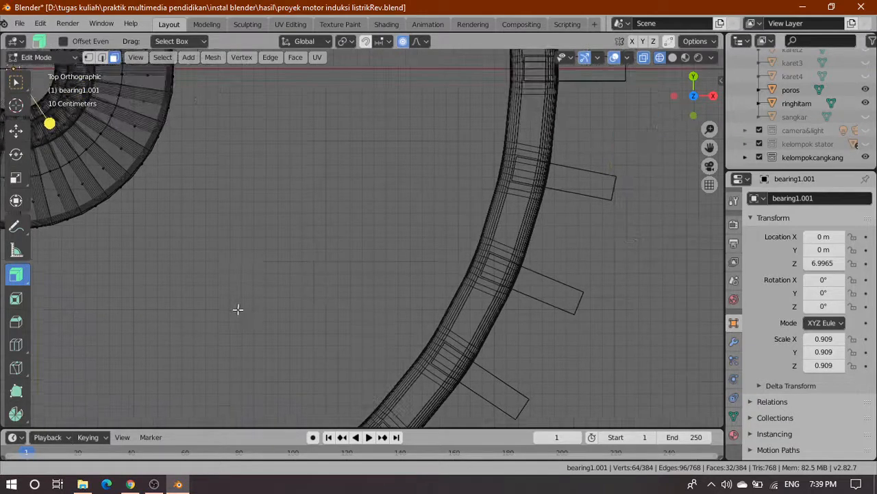
scroll(233, 309, "up", 1)
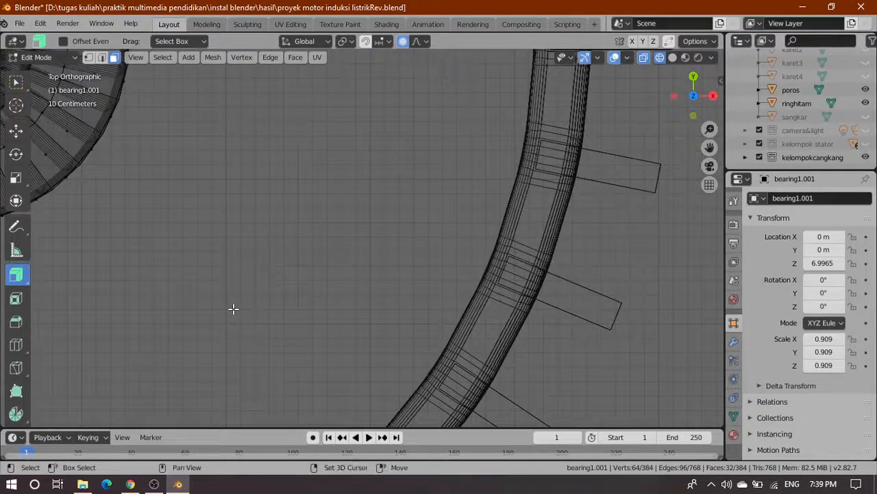
scroll(308, 327, "up", 3)
middle_click_drag(347, 348, 355, 349, "shift")
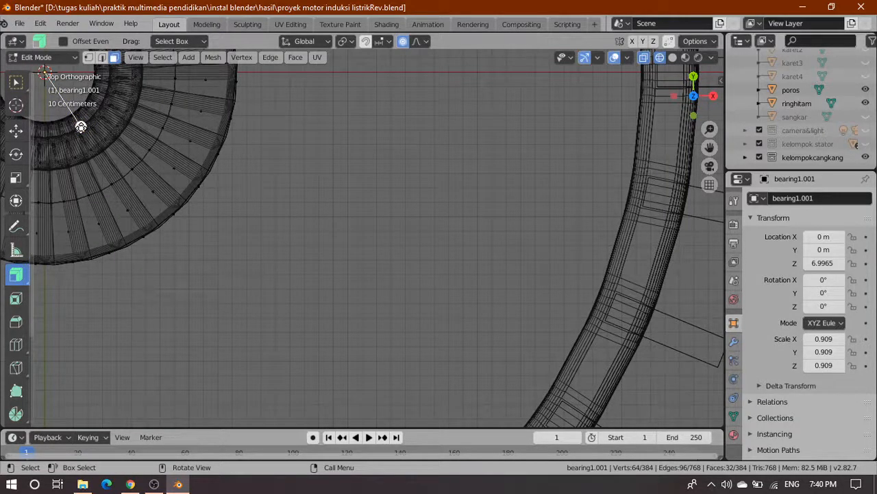
left_click_drag(81, 126, 571, 357)
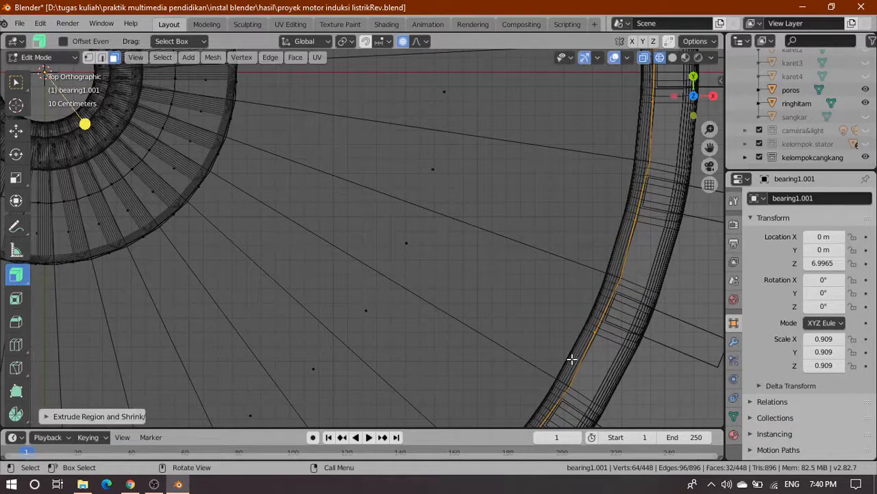
Step: Return to solid shading and examine how the extruded disc's outer rim meets the casing
scroll(554, 329, "down", 5)
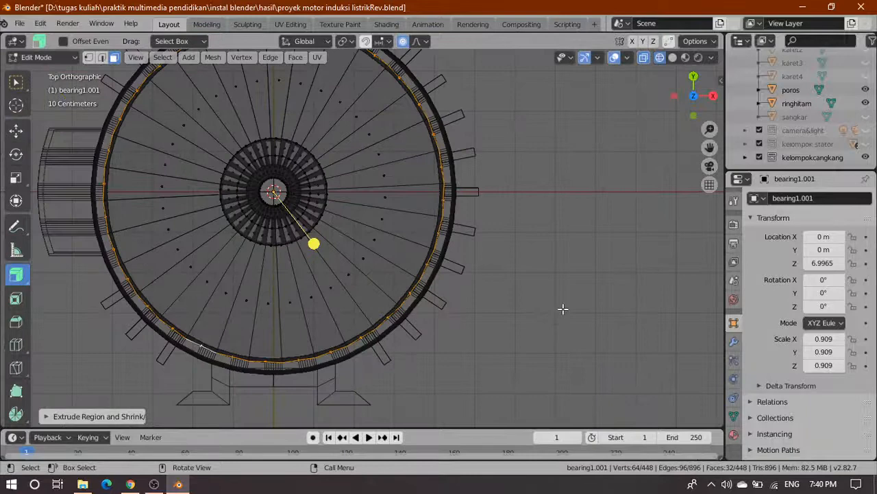
left_click(673, 58)
middle_click_drag(546, 292, 314, 252)
middle_click_drag(581, 276, 493, 280)
scroll(420, 289, "down", 4)
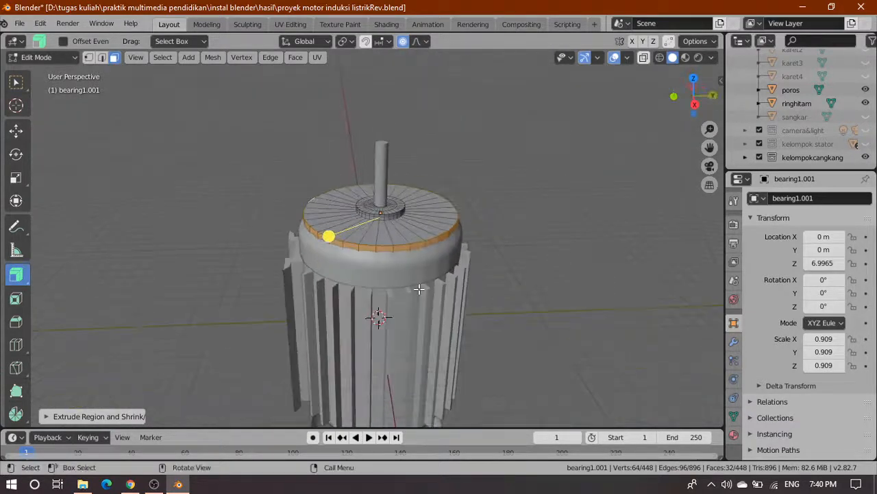
scroll(419, 289, "up", 3)
scroll(412, 291, "up", 2)
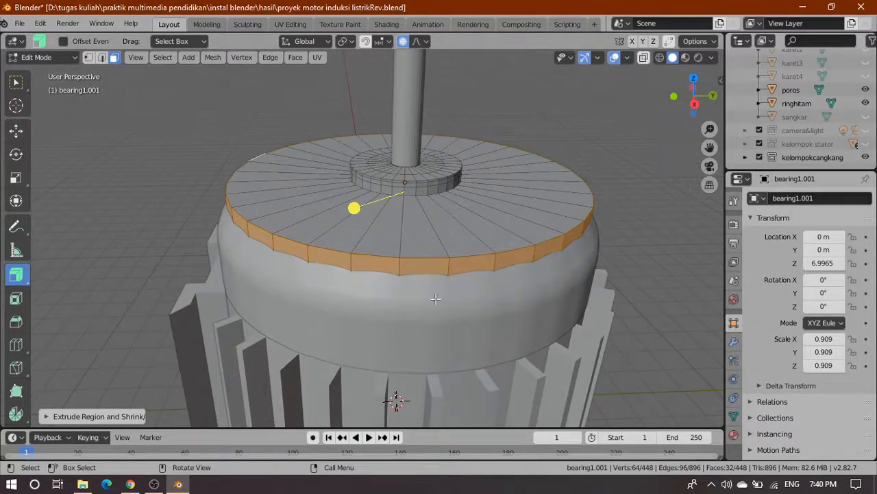
scroll(286, 259, "up", 2)
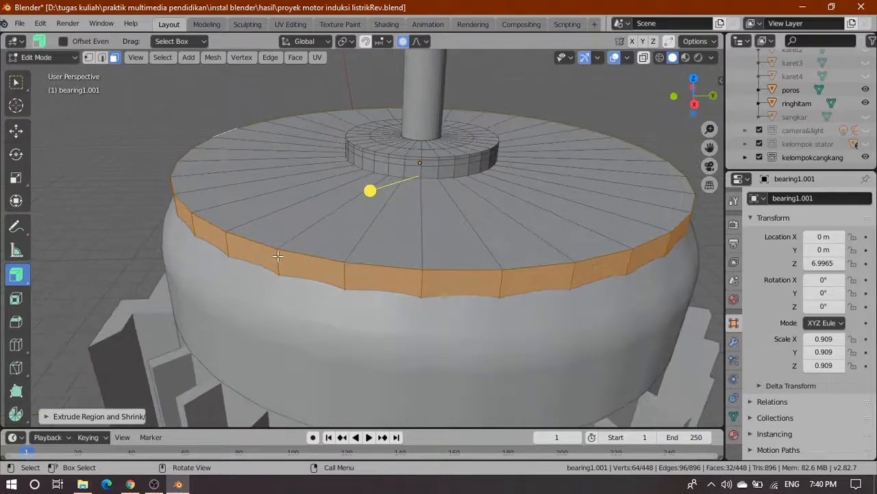
scroll(278, 257, "down", 3)
scroll(329, 272, "up", 2)
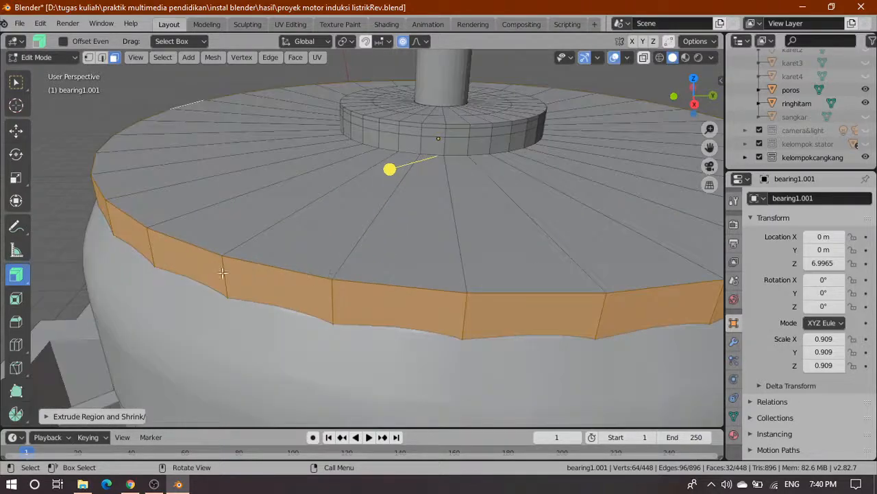
scroll(202, 273, "down", 2)
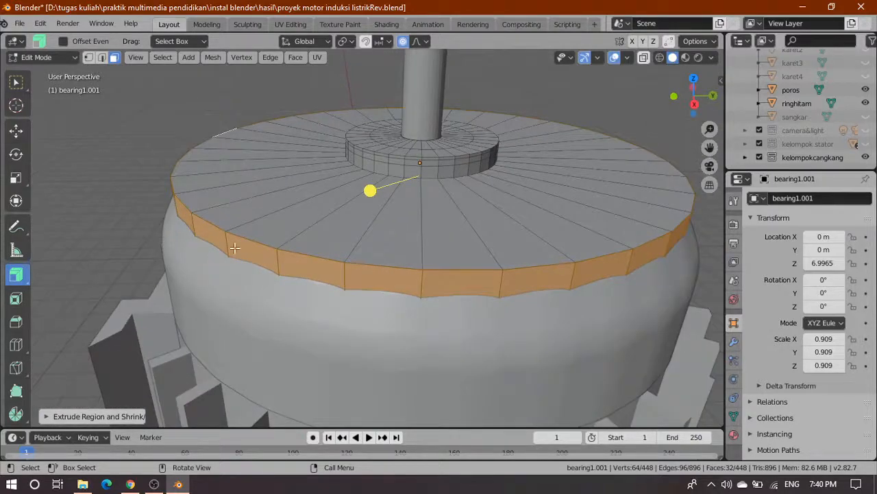
Step: Try to bevel the disc's outer rim faces, check them in front view and undo the bevel
left_click(17, 81)
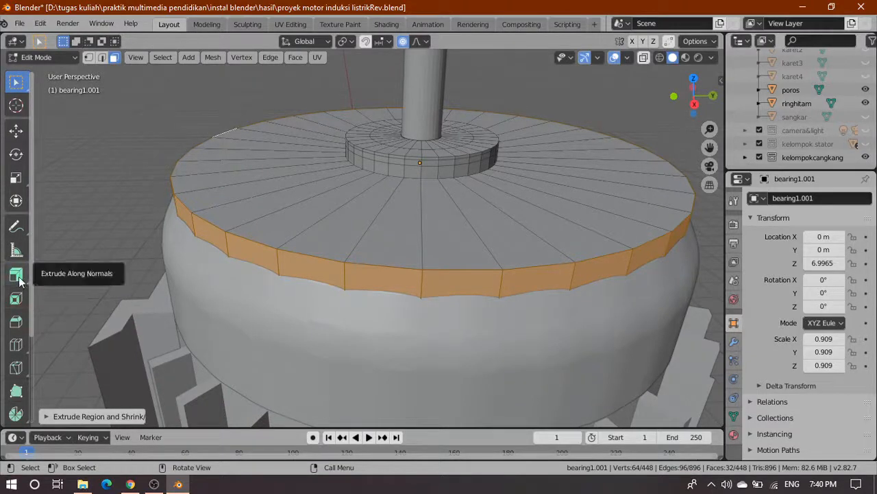
left_click(18, 323)
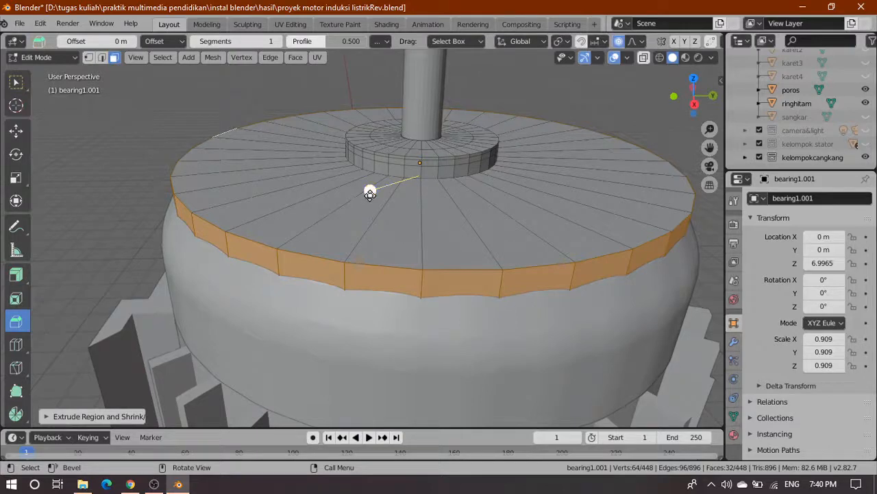
left_click_drag(370, 193, 350, 201)
middle_click_drag(350, 201, 294, 233)
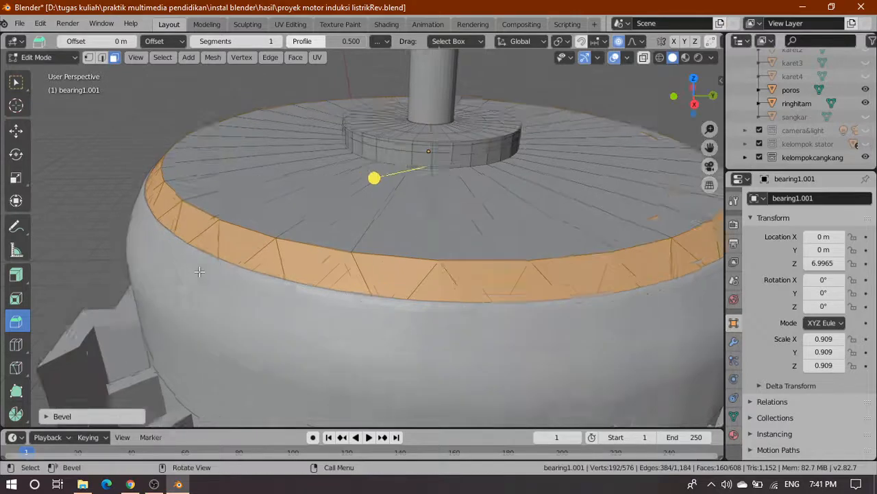
scroll(198, 273, "up", 3)
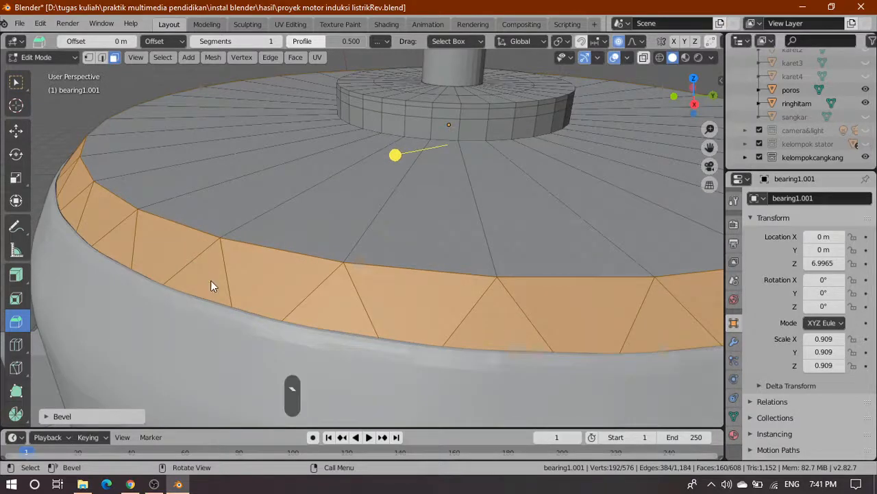
key("grave")
left_click(158, 242)
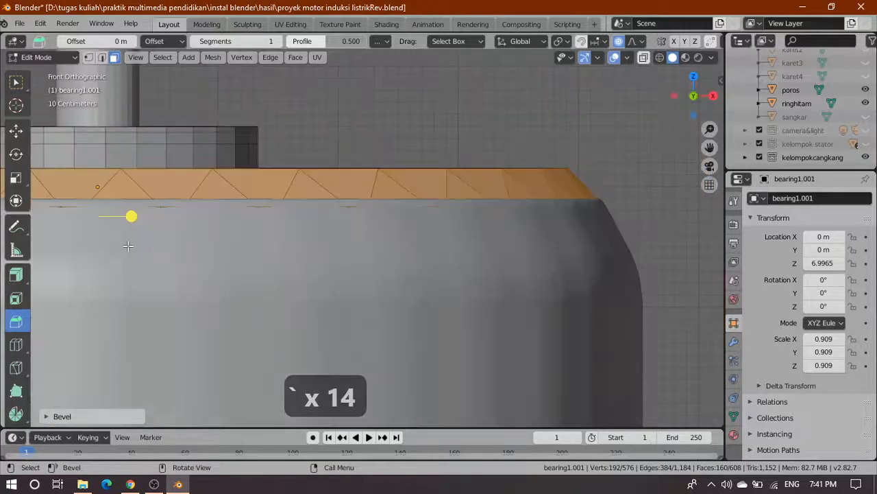
key("ctrl+z")
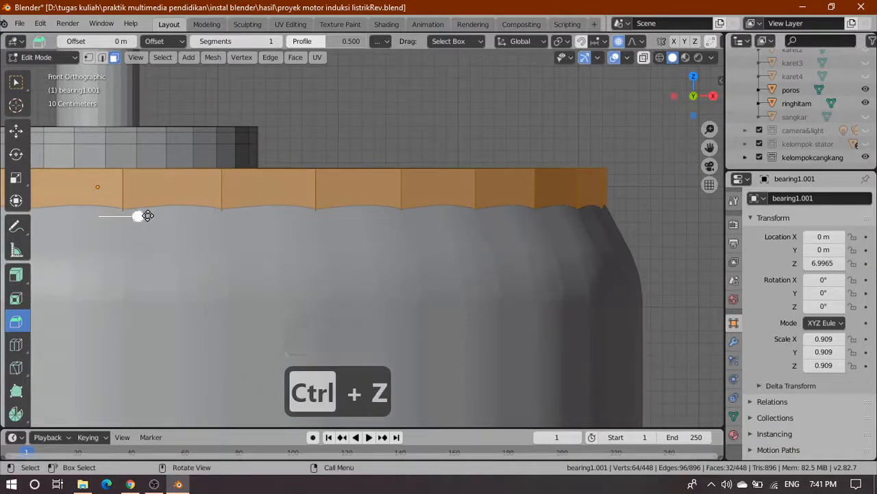
Step: Bevel the disc's outer rim faces with an offset of about 0.33 m and 8 segments
left_click_drag(141, 216, 182, 226)
scroll(244, 239, "down", 2)
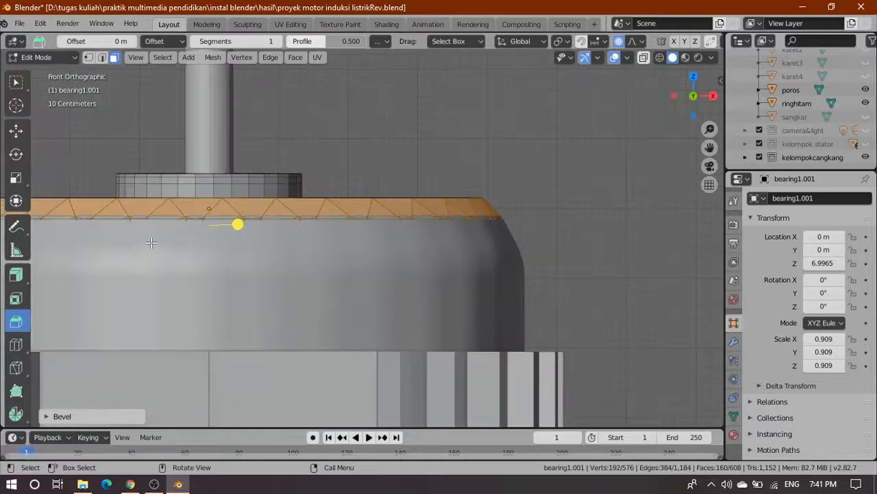
scroll(151, 242, "down", 1)
left_click(52, 417)
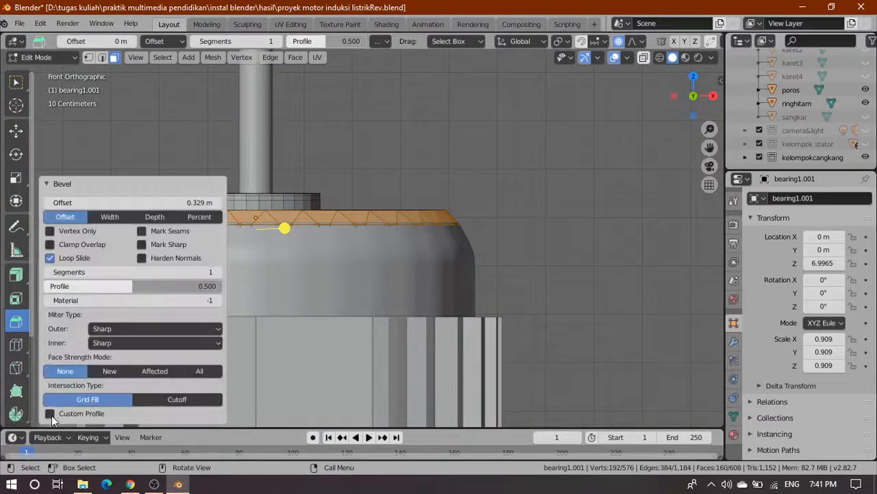
left_click(116, 272)
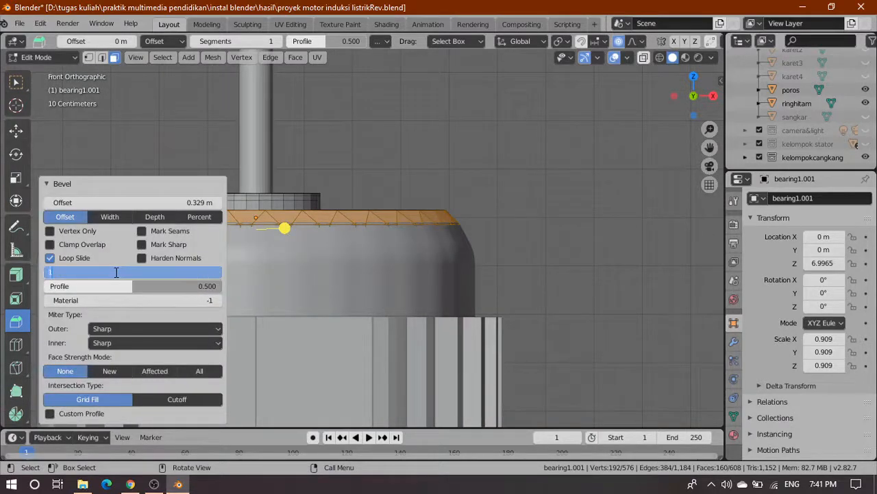
type("8")
key("Return")
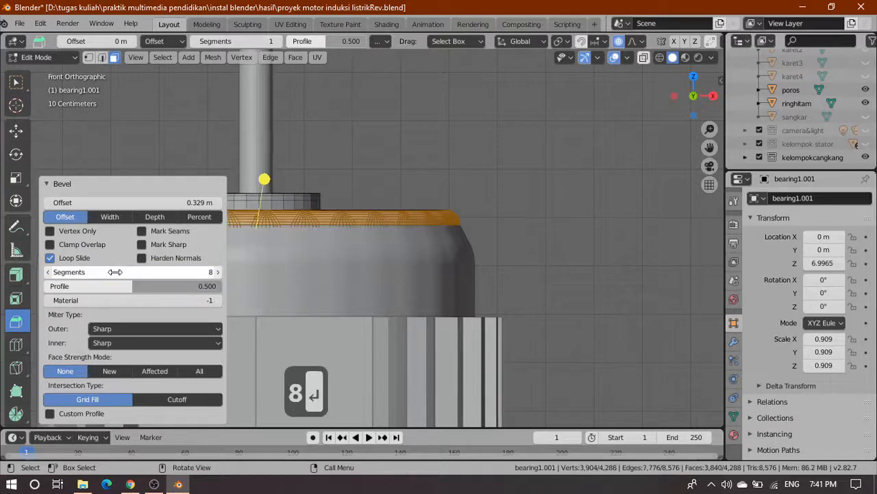
left_click(56, 184)
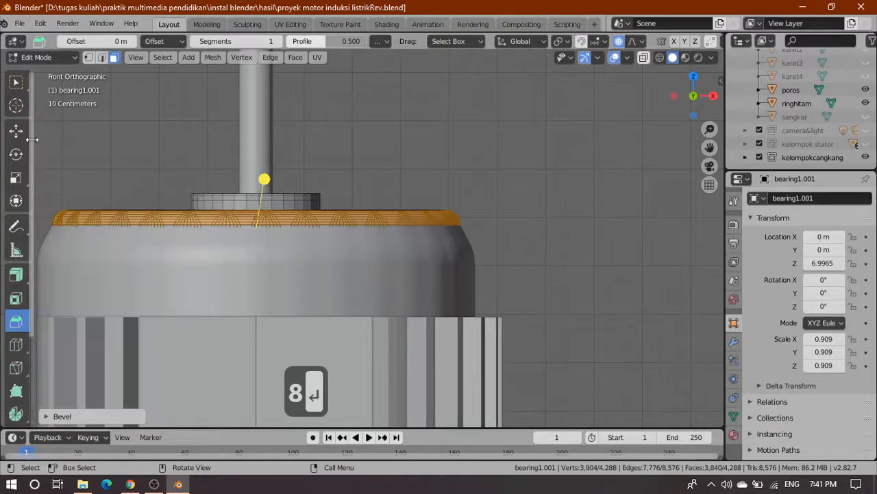
Step: Restore the box selection tool and leave Edit Mode to view the rounded cover in Object Mode
left_click(16, 83)
middle_click_drag(483, 175, 384, 193)
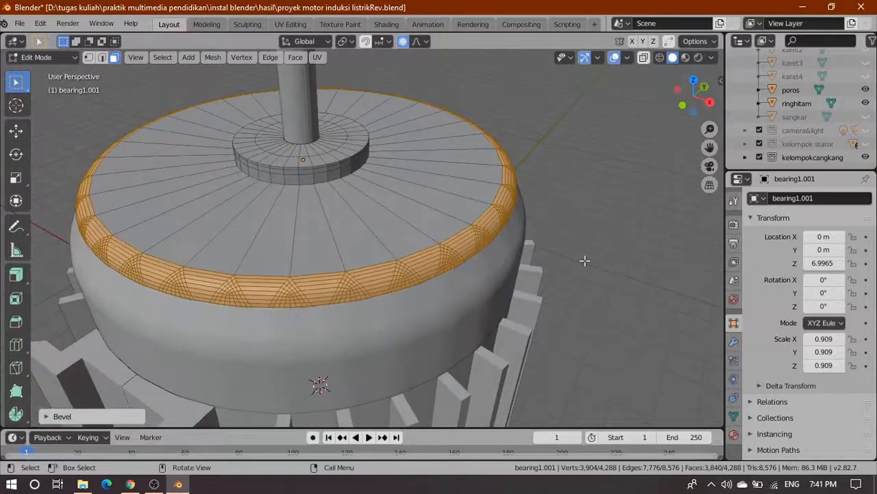
middle_click_drag(585, 261, 598, 231)
key("Tab")
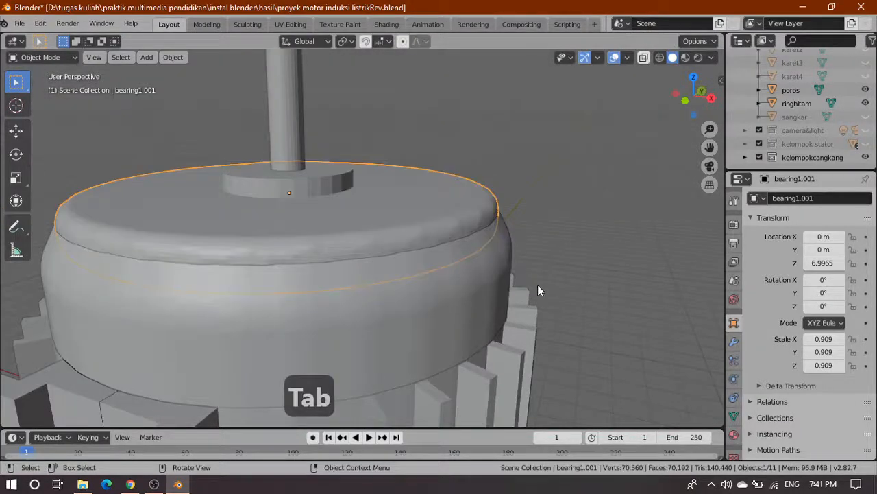
Step: Undo the bevel on the disc's outer rim and make the kelompokcangkang collection visible again
middle_click_drag(538, 284, 417, 271)
scroll(504, 293, "up", 2)
key("ctrl+z")
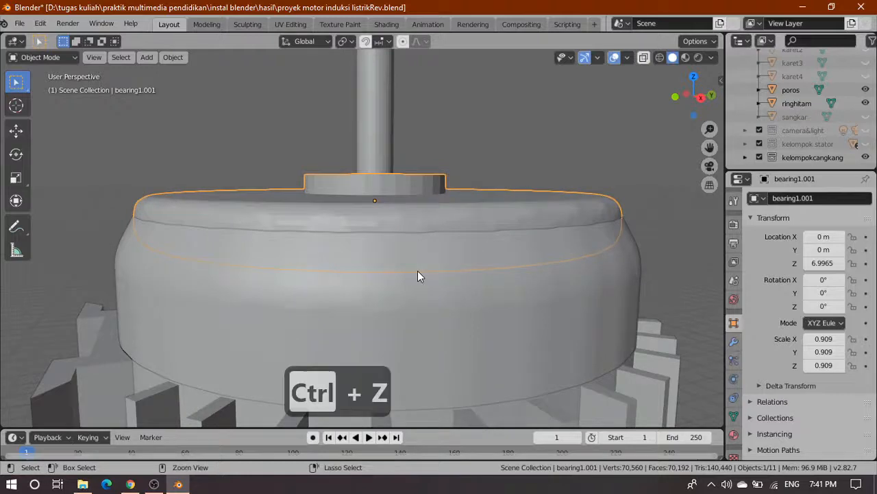
key("ctrl+z")
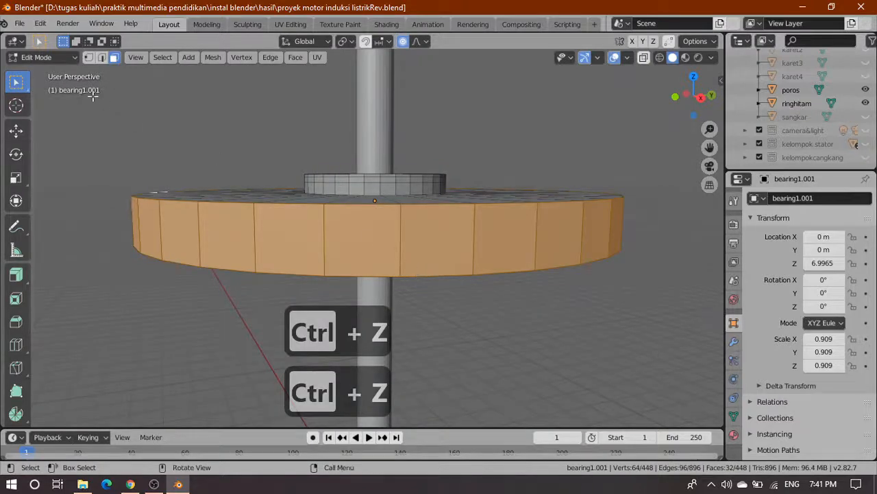
scroll(359, 268, "down", 5)
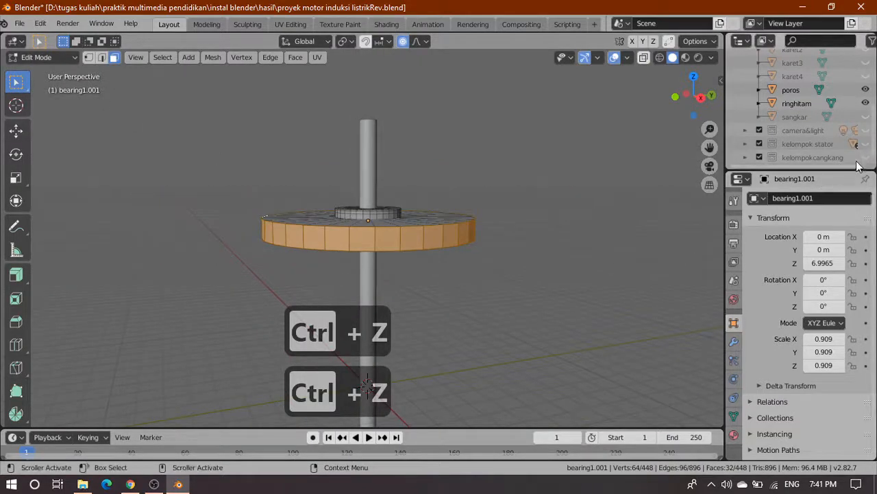
left_click(865, 157)
scroll(355, 252, "up", 5)
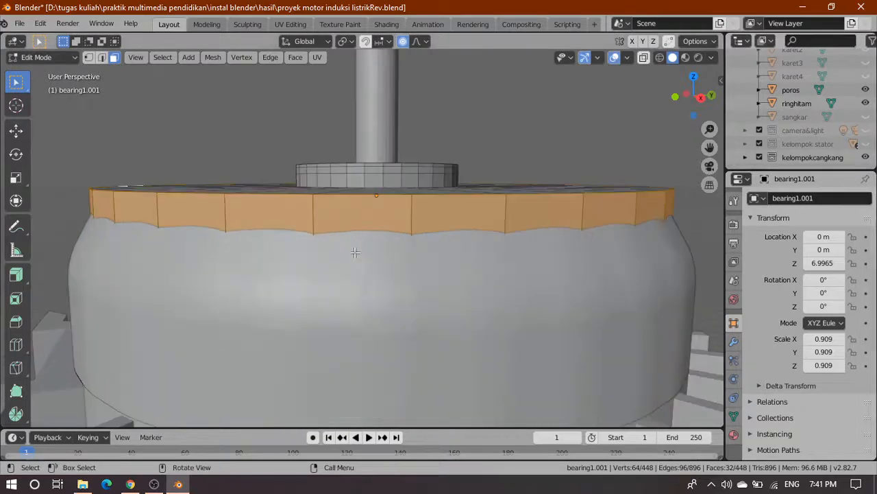
Step: Check the disc against the casing in top view and undo the disc's outward extrusion
key("grave")
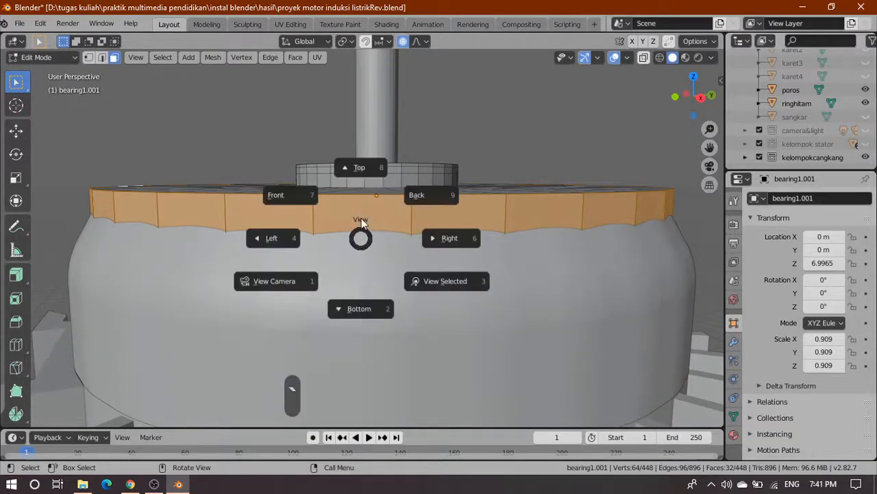
left_click(357, 160)
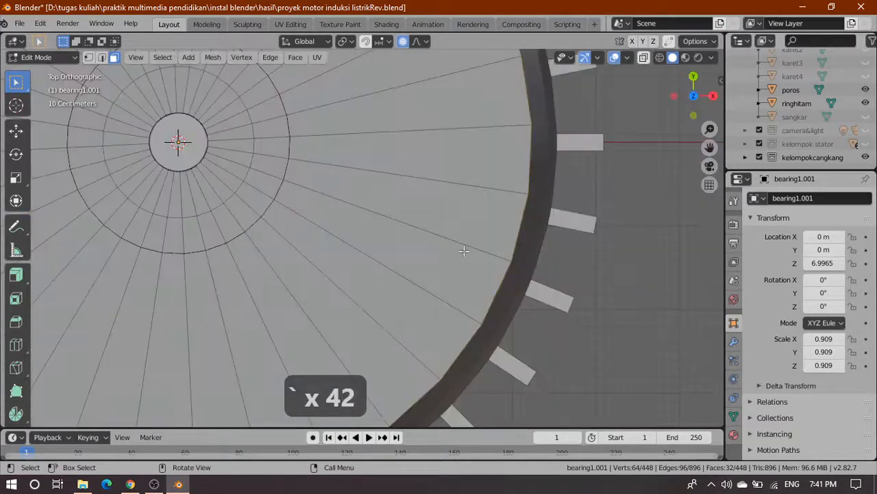
scroll(464, 251, "down", 4)
middle_click_drag(577, 334, 462, 226)
key("ctrl+z")
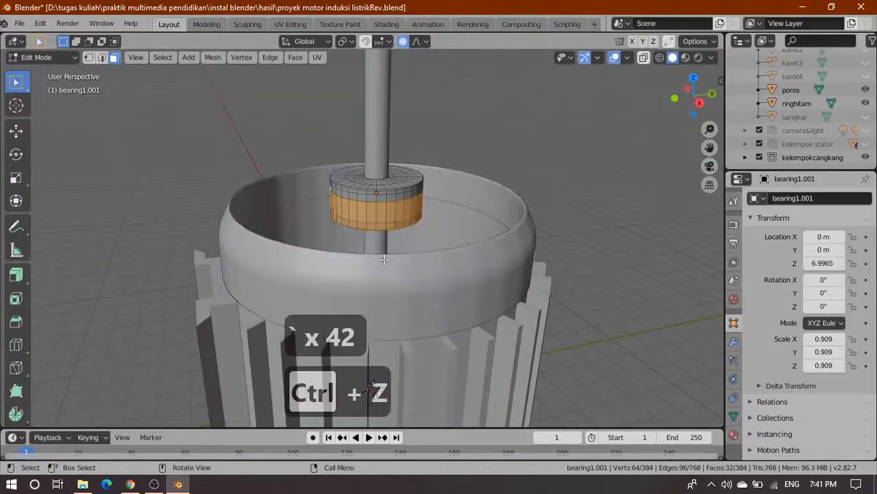
Step: Extrude the bearing's selected lower side faces outward in front view until they reach the casing's upper rim
scroll(441, 255, "up", 6)
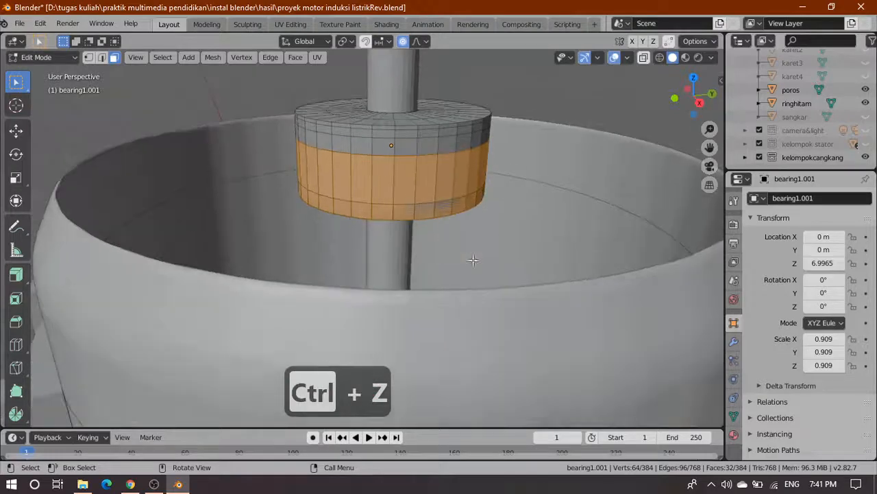
scroll(474, 257, "down", 1)
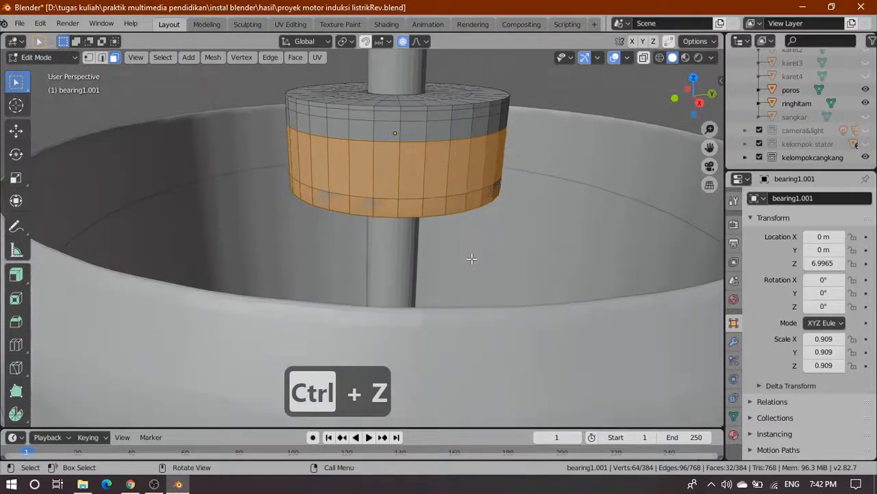
key("grave")
left_click(419, 211)
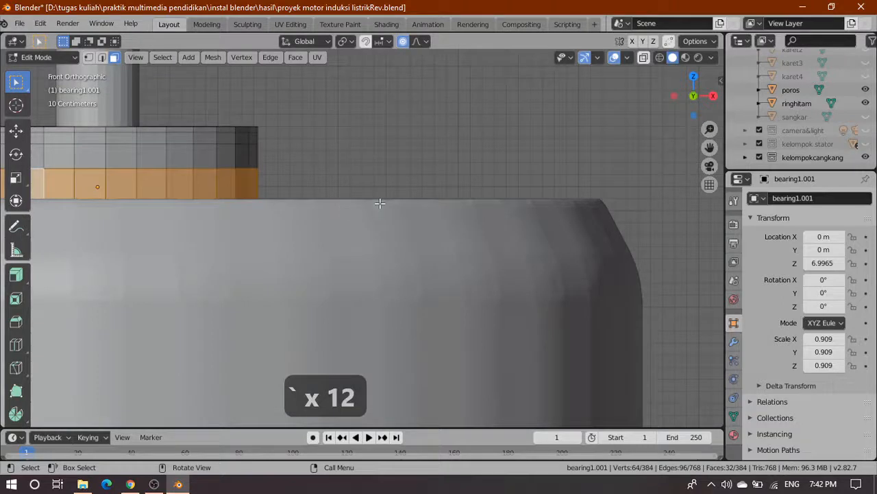
scroll(402, 203, "up", 1)
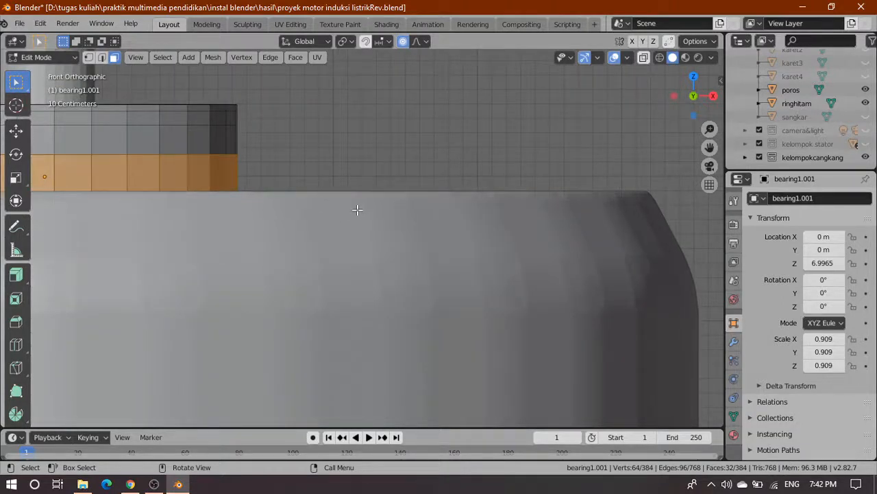
left_click(16, 274)
mouse_move(82, 214)
left_mouse_down()
mouse_move(464, 245)
mouse_move(154, 310)
mouse_move(339, 337)
mouse_move(233, 370)
mouse_move(128, 402)
mouse_move(469, 88)
mouse_move(484, 88)
mouse_move(441, 89)
mouse_move(407, 114)
mouse_move(457, 144)
mouse_move(347, 138)
mouse_move(254, 157)
mouse_move(253, 113)
mouse_move(239, 396)
mouse_move(265, 364)
mouse_move(270, 320)
mouse_move(343, 382)
mouse_move(401, 416)
mouse_move(422, 58)
mouse_move(457, 72)
mouse_move(438, 61)
mouse_move(445, 66)
left_mouse_up()
left_click(445, 66)
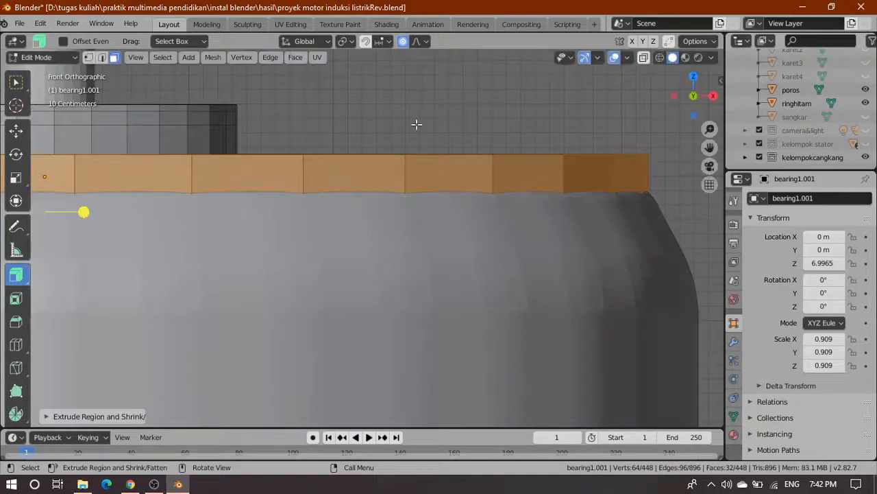
Step: Bevel the extruded disc's outer rim faces with an offset of about 0.09 m
scroll(391, 157, "down", 3)
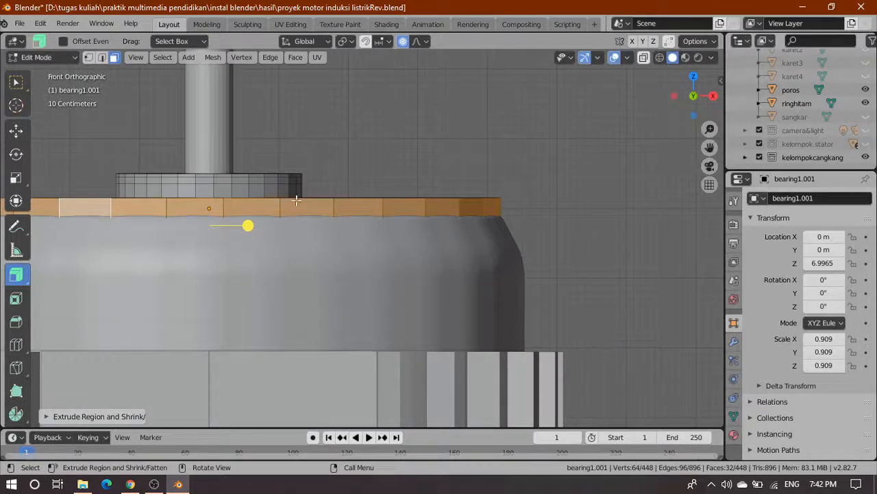
scroll(296, 200, "up", 3)
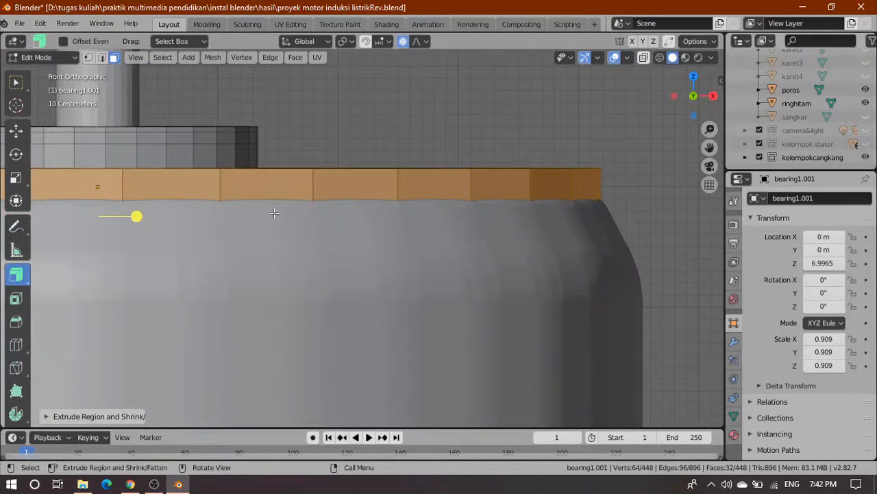
scroll(275, 206, "down", 2)
scroll(234, 225, "up", 1)
scroll(234, 224, "down", 3)
scroll(174, 232, "up", 1)
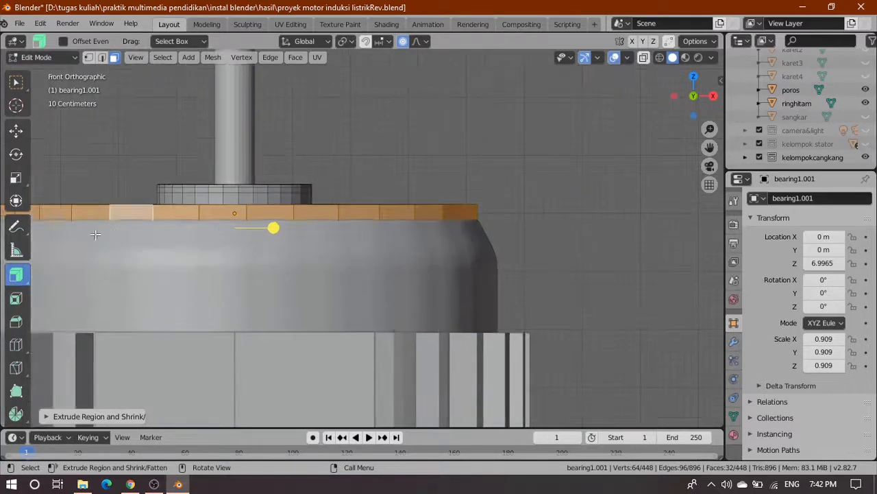
left_click(16, 321)
middle_click_drag(220, 295, 353, 233)
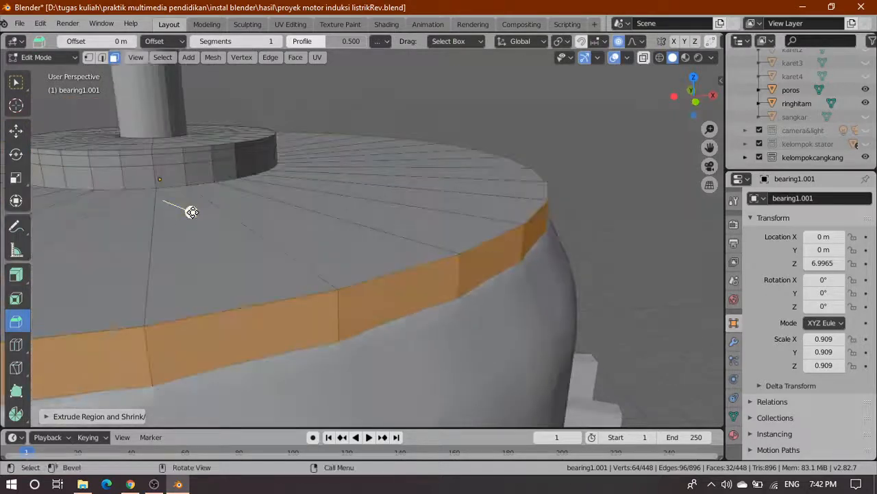
left_click_drag(191, 212, 199, 218)
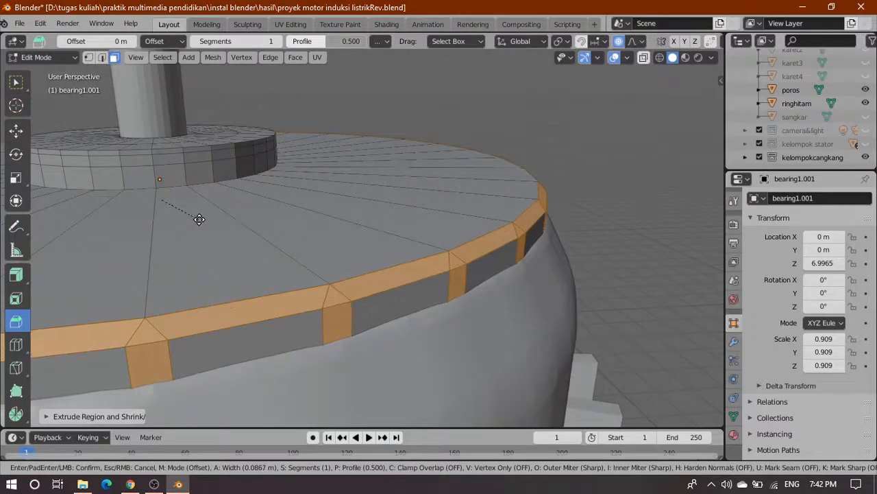
left_click(196, 218)
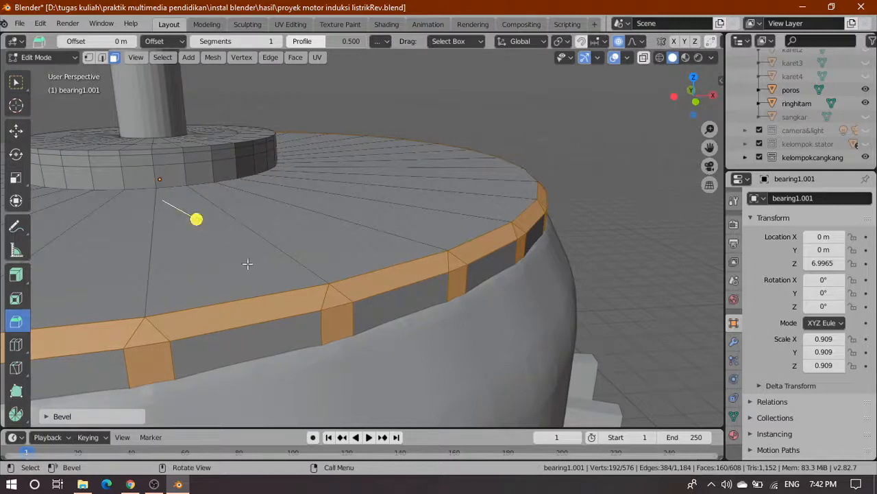
Step: Set the rim bevel to 8 segments
left_click(52, 415)
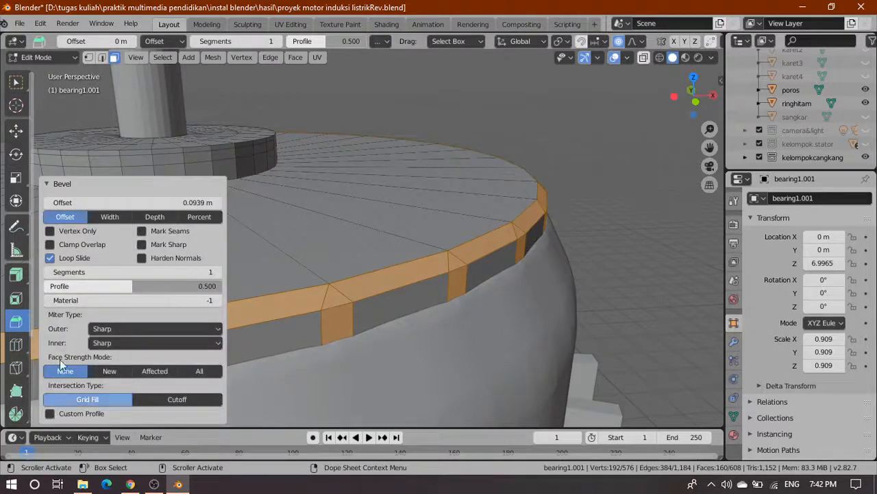
left_click(92, 273)
type("8")
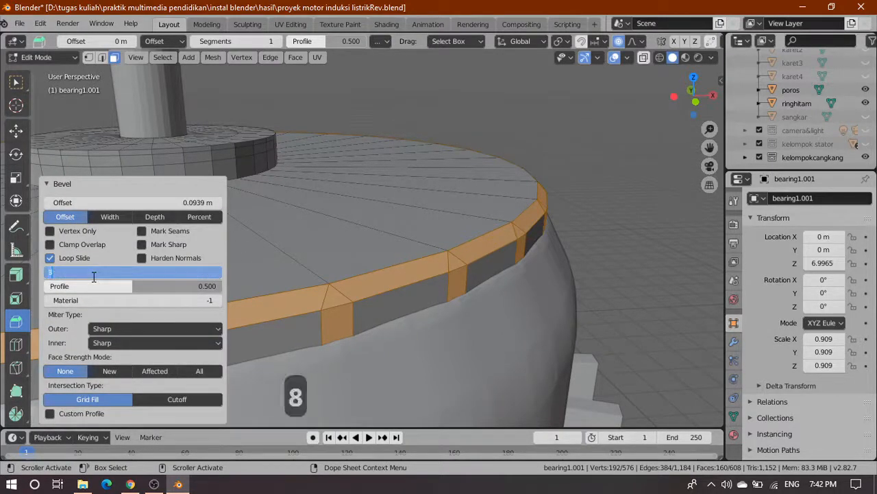
key("Return")
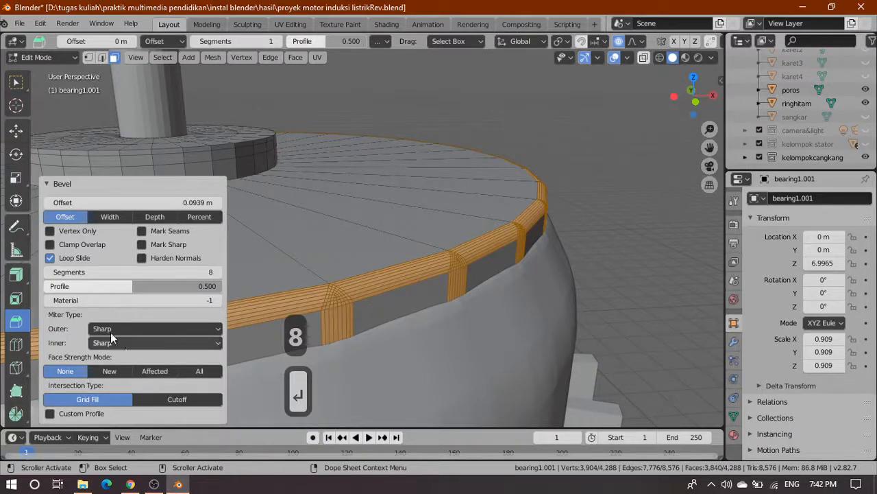
left_click(49, 181)
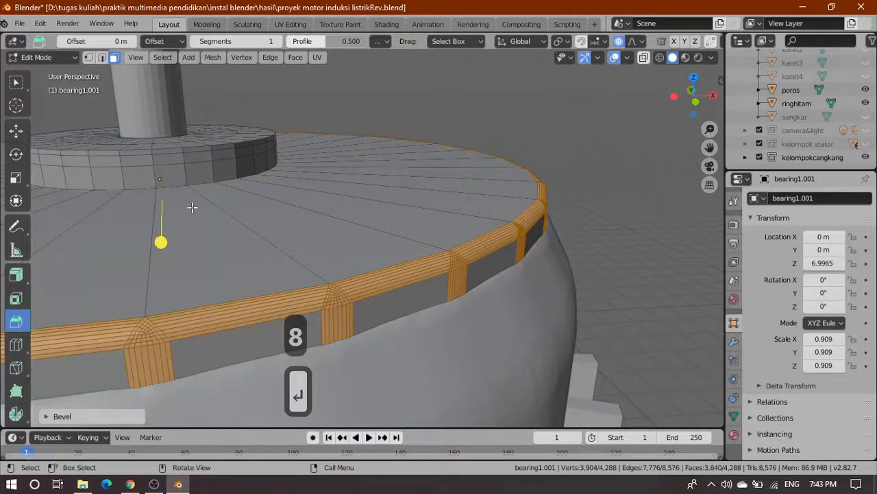
Step: Finish editing the cover and open the casing ring Circle.001 in Edit Mode with wireframe shading and the box selection tool
key("Tab")
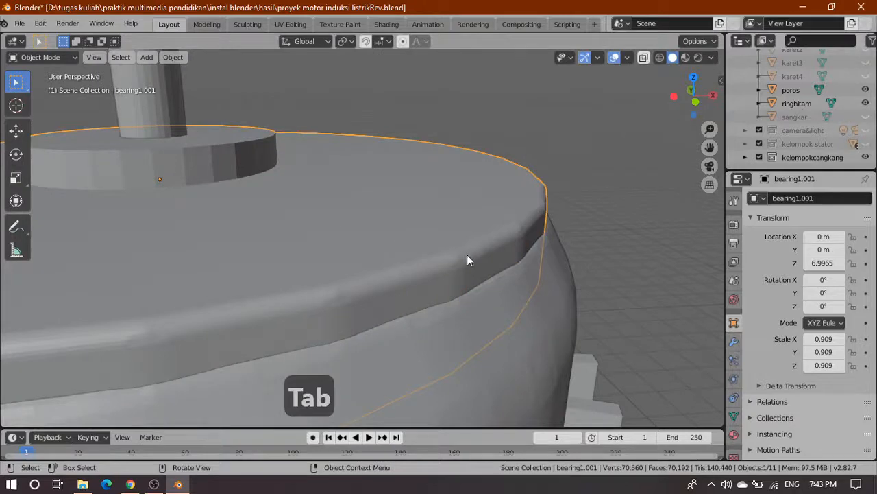
left_click(521, 337)
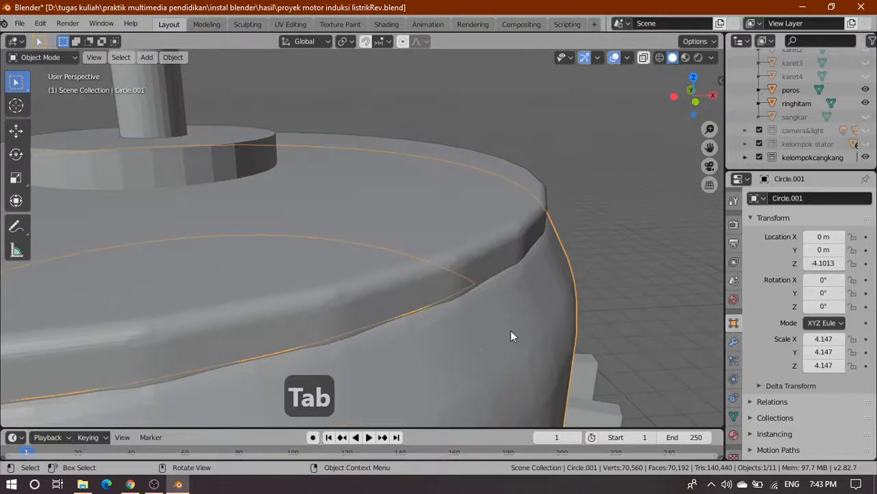
left_click(659, 57)
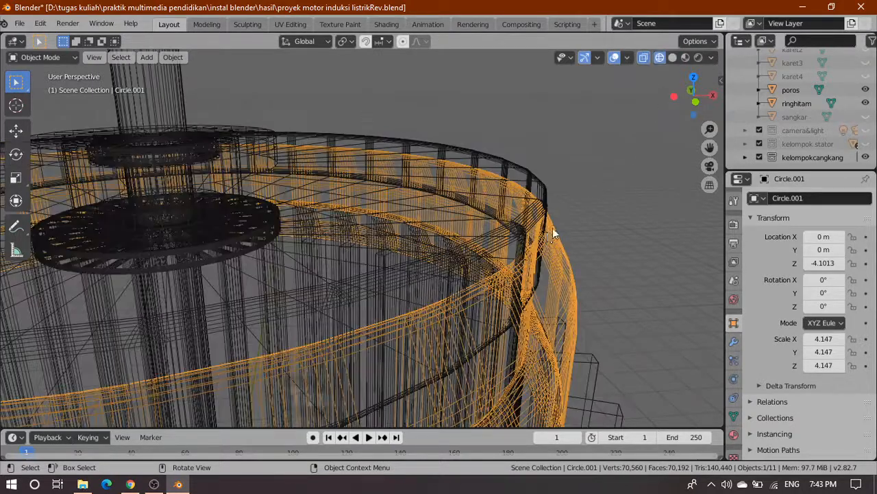
key("Tab")
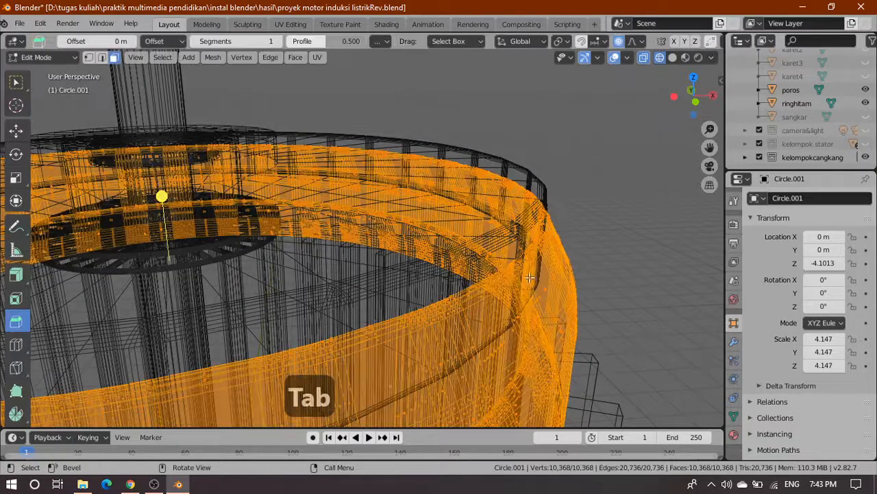
left_click(16, 82)
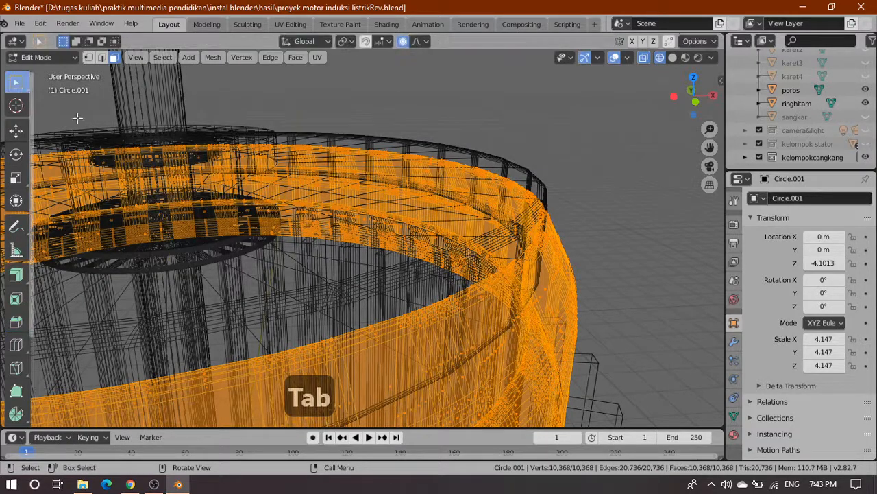
Step: Move the whole casing ring mesh up about 0.17 m along Z in front view
key("grave")
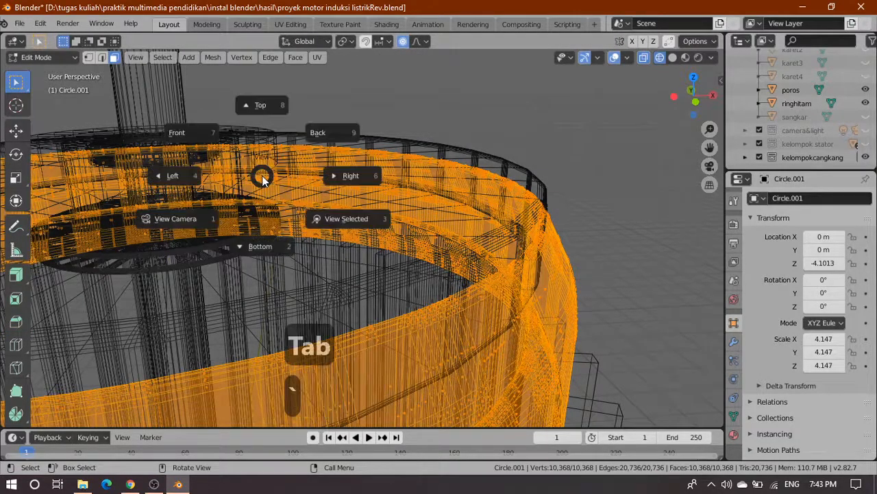
left_click(197, 127)
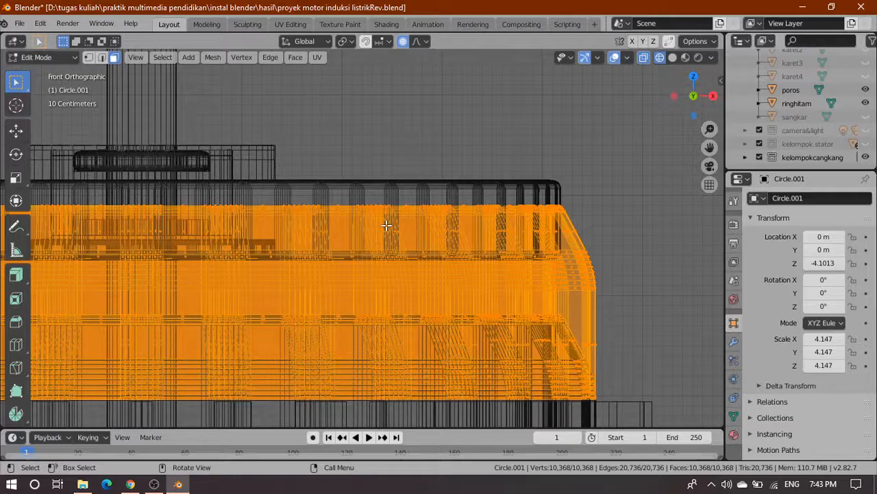
middle_click_drag(245, 228, 424, 233, "shift")
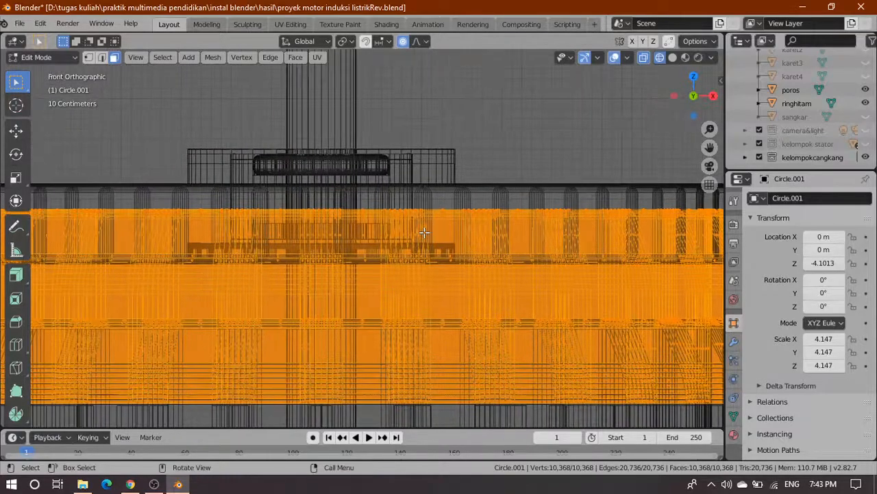
scroll(425, 233, "down", 3)
scroll(254, 247, "up", 1)
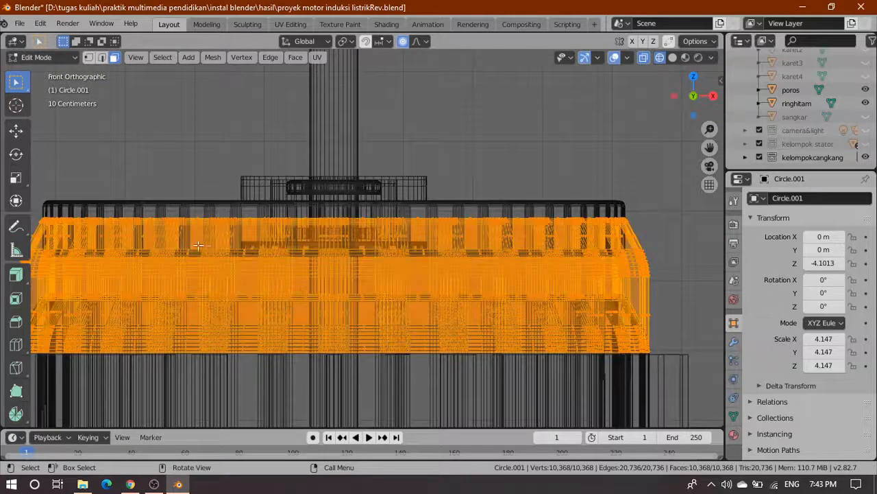
middle_click_drag(198, 245, 236, 252, "shift")
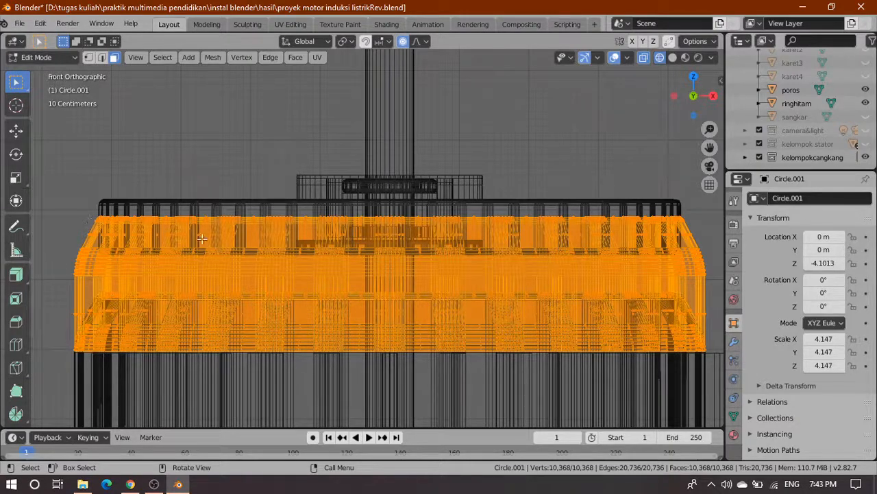
scroll(202, 238, "up", 5)
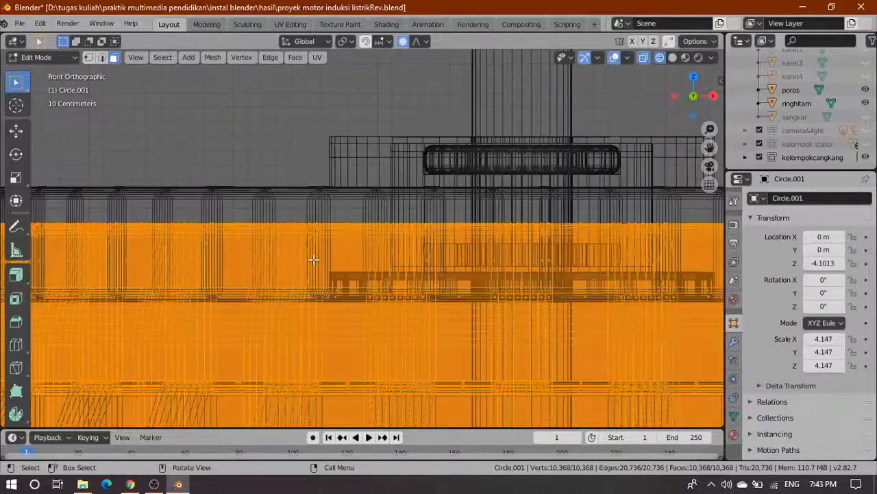
scroll(313, 259, "up", 2)
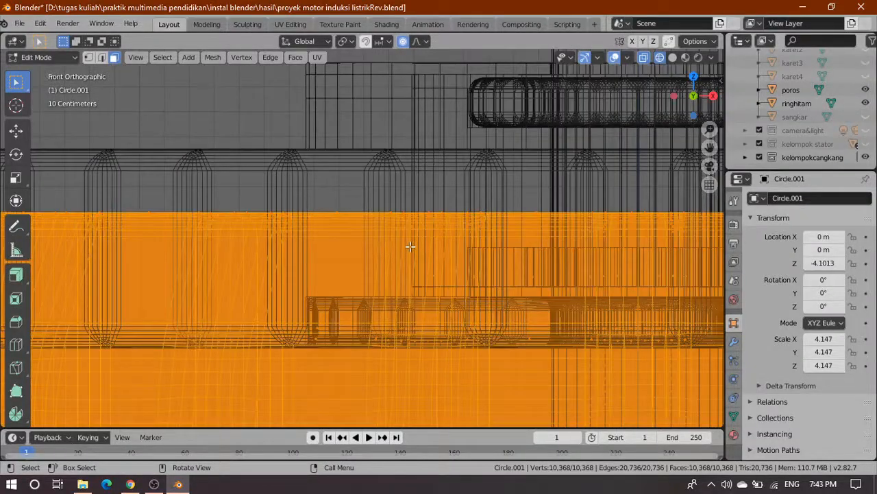
key("g")
key("z")
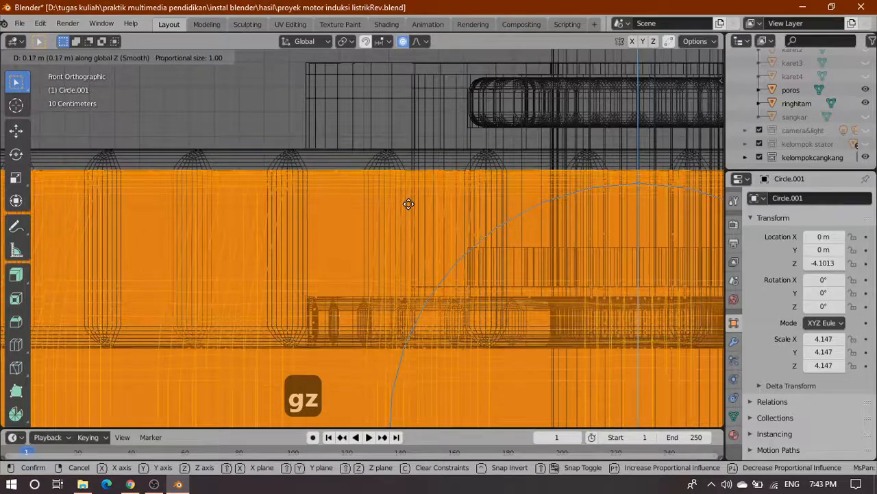
left_click(408, 204)
scroll(409, 203, "down", 2)
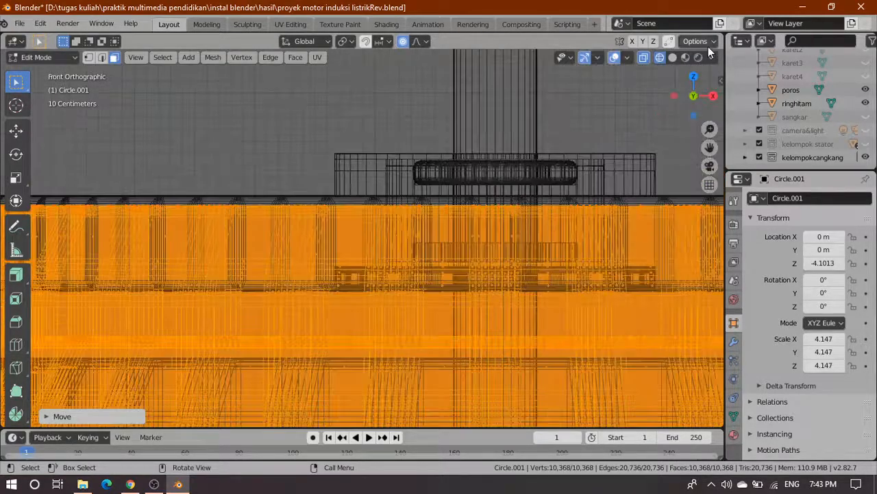
Step: Raise the casing ring about 0.012 m further along Z in solid shading to meet the cover's rim
left_click(678, 56)
scroll(480, 184, "down", 2)
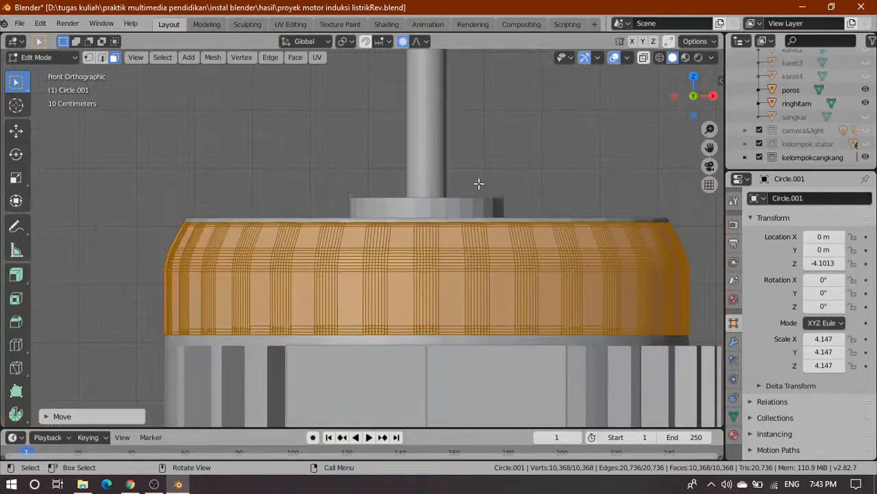
middle_click_drag(603, 142, 533, 165)
scroll(288, 248, "up", 3)
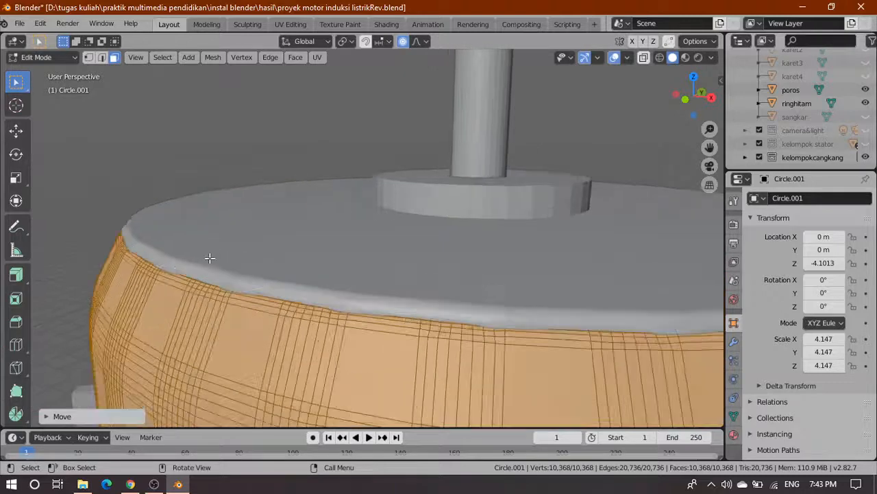
middle_click_drag(119, 273, 117, 268)
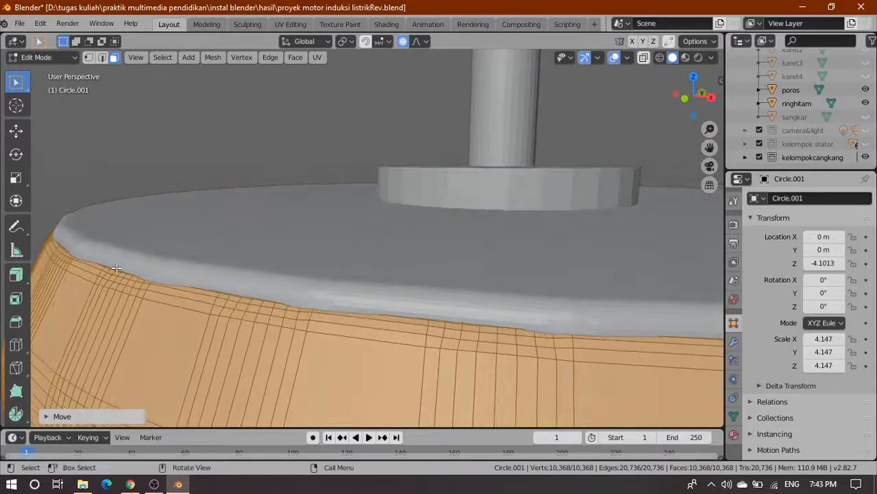
key("g")
key("z")
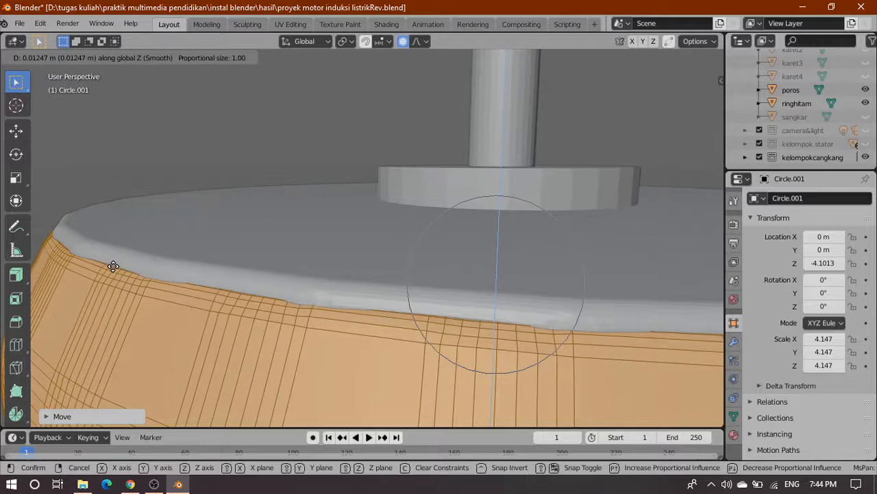
left_click(113, 266)
scroll(205, 261, "down", 5)
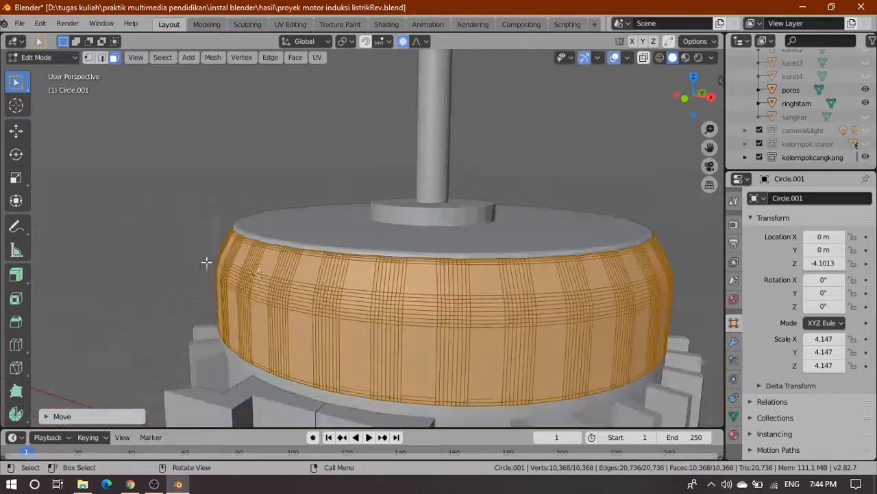
scroll(536, 281, "down", 2)
scroll(536, 281, "down", 1)
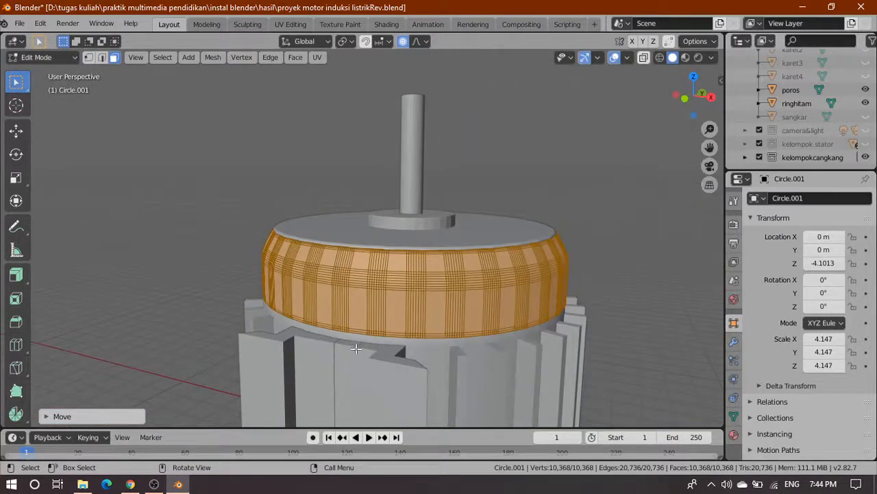
Step: Hide the ruangstarter, kaki and cangkangtengah objects in the kelompokcangkang collection
left_click(660, 58)
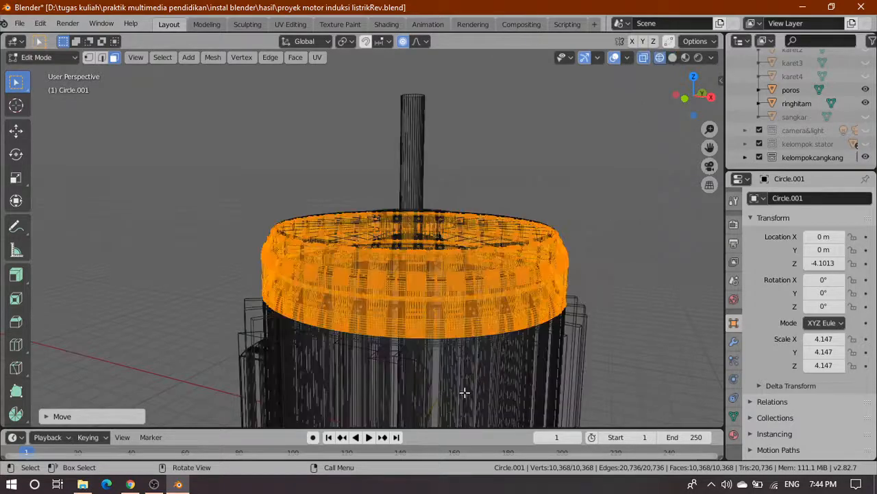
mouse_move(464, 391)
middle_mouse_down()
mouse_move(477, 327)
mouse_move(466, 333)
middle_mouse_up()
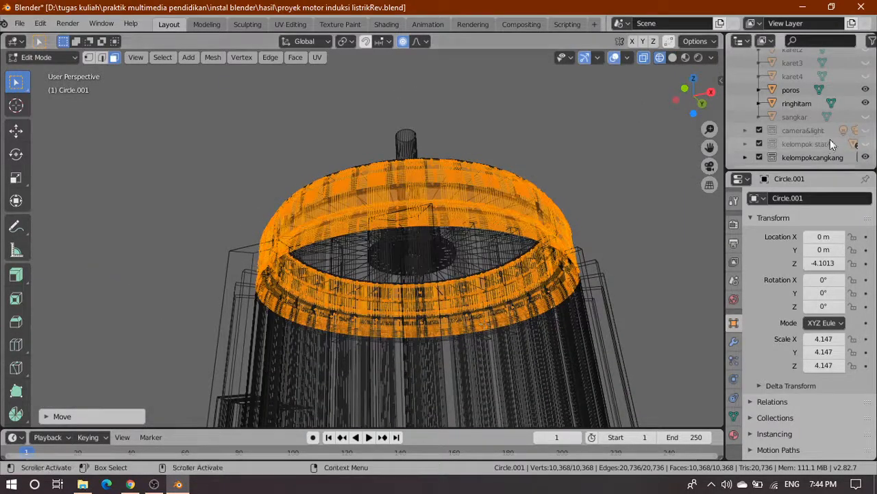
left_click(745, 157)
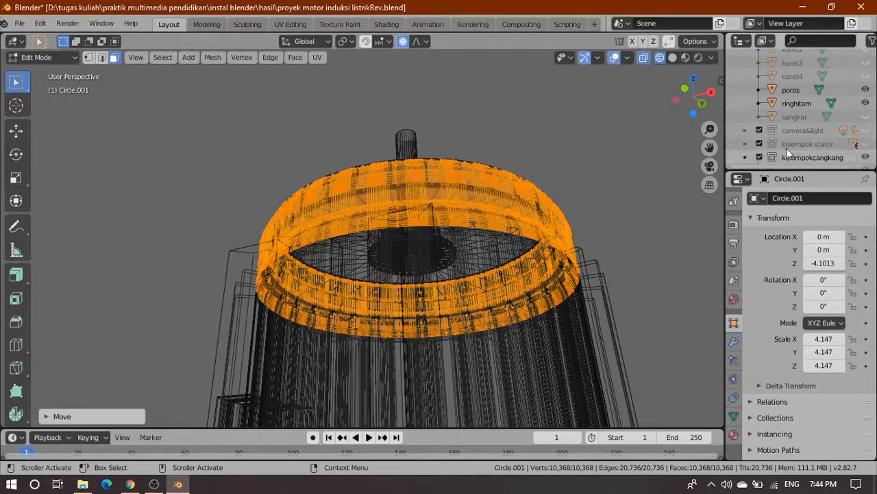
scroll(809, 137, "down", 3)
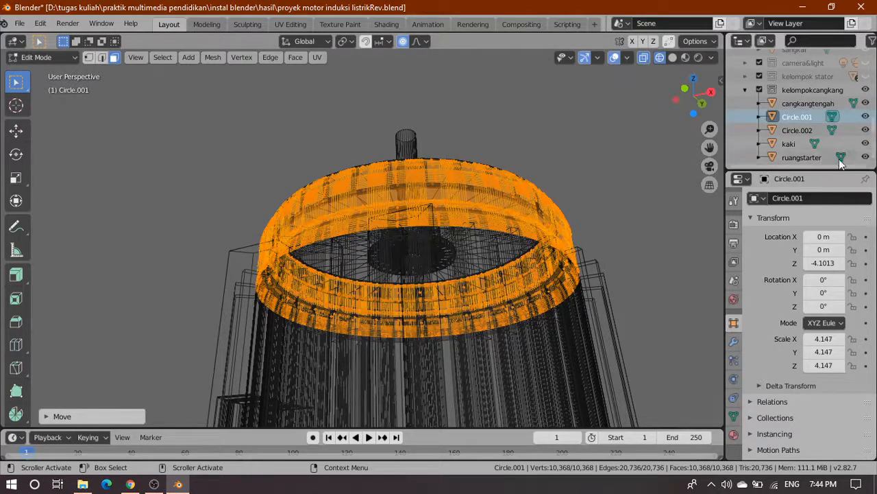
left_click(865, 157)
left_click(866, 144)
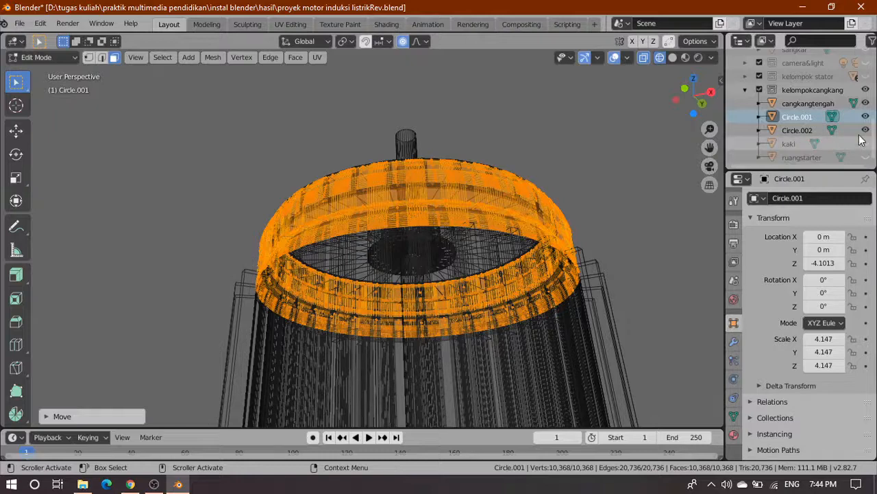
left_click(865, 130)
left_click(866, 130)
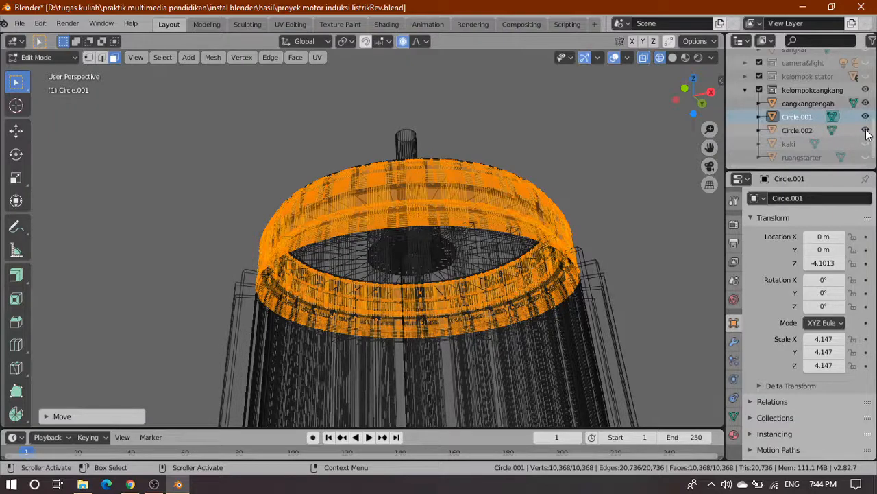
left_click(865, 103)
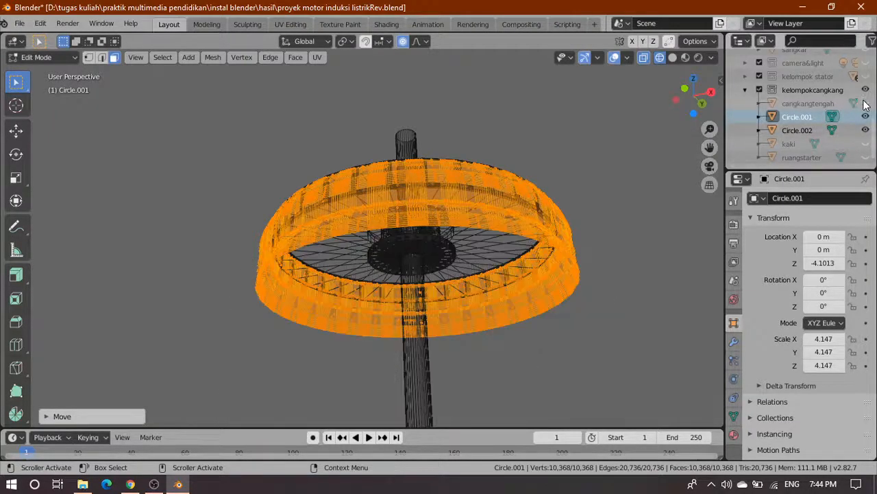
middle_click_drag(491, 350, 446, 388)
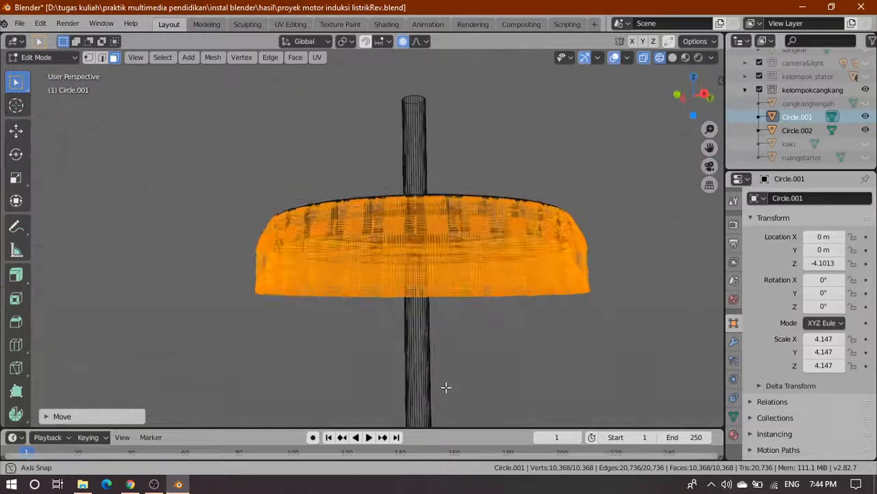
Step: Isolate the casing ring in solid bottom view by hiding the kelompok rotor collection and Circle.002
left_click(672, 58)
mouse_move(558, 360)
middle_mouse_down()
mouse_move(519, 274)
mouse_move(470, 257)
mouse_move(480, 233)
middle_mouse_up()
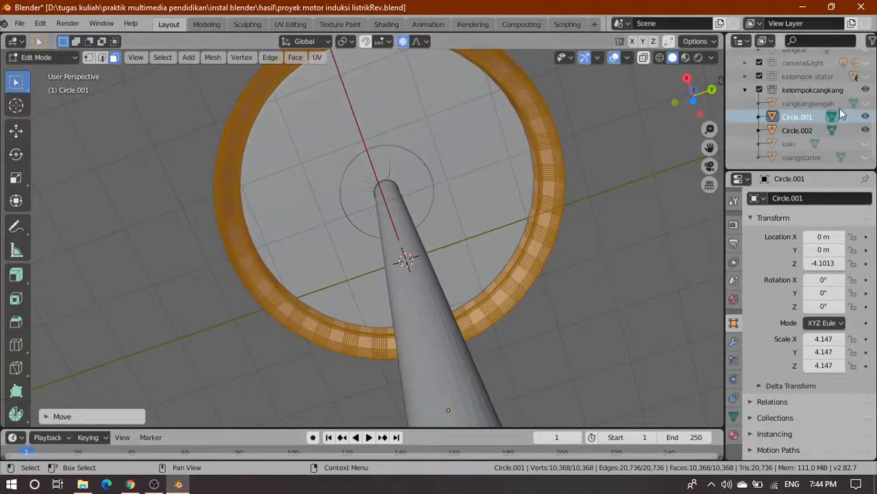
scroll(760, 103, "down", 5)
scroll(759, 103, "up", 3)
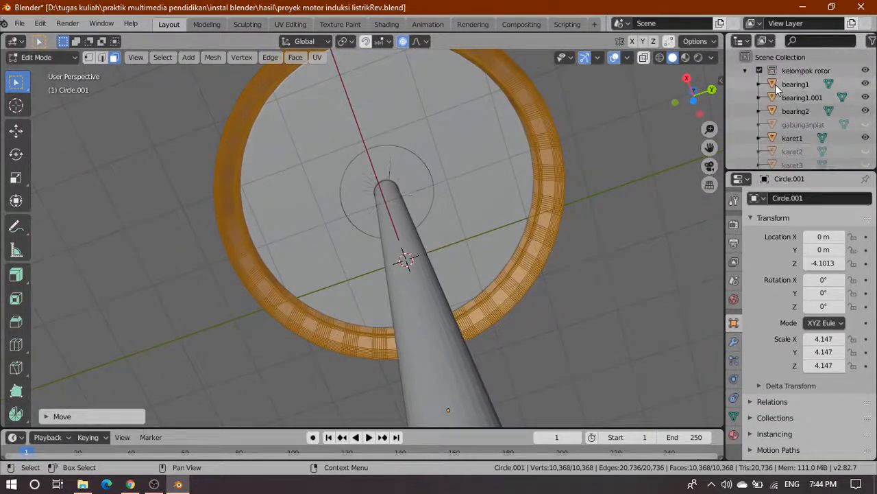
left_click(865, 71)
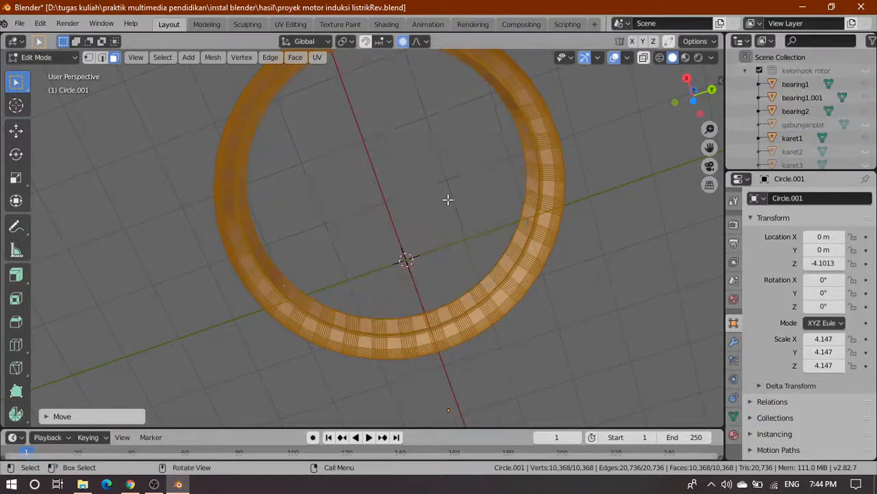
left_click(446, 264)
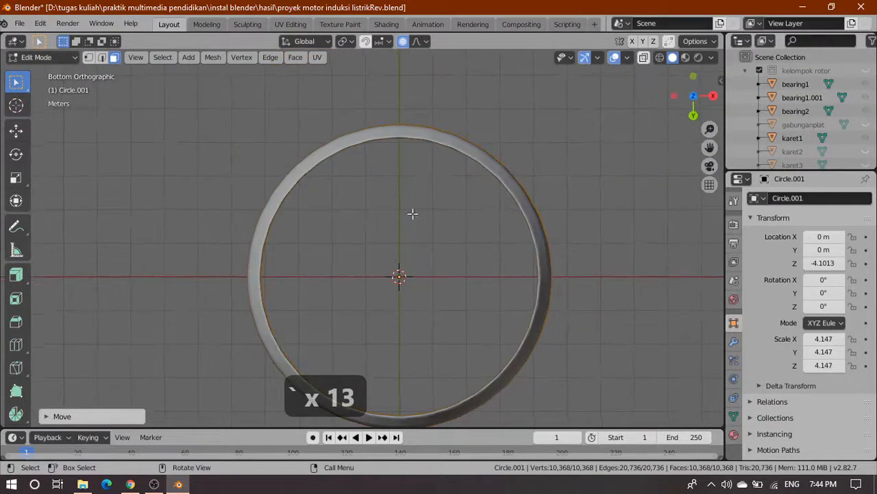
scroll(814, 121, "down", 5)
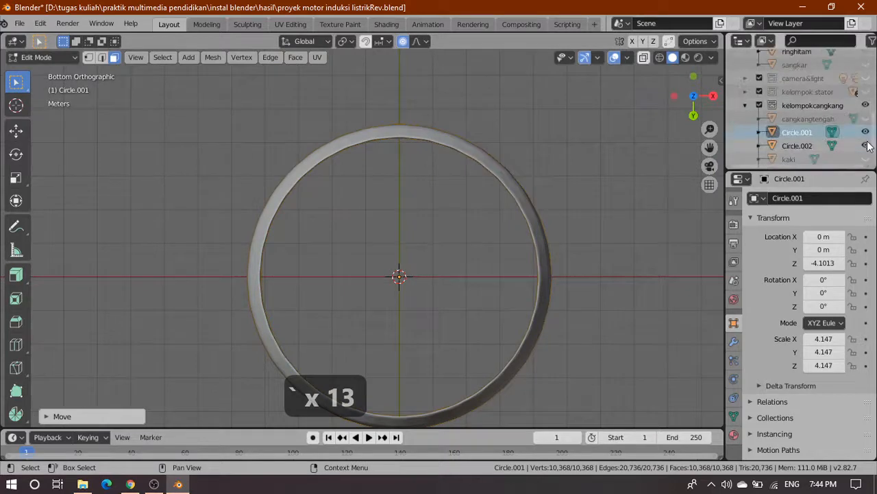
key("a")
scroll(523, 131, "up", 2)
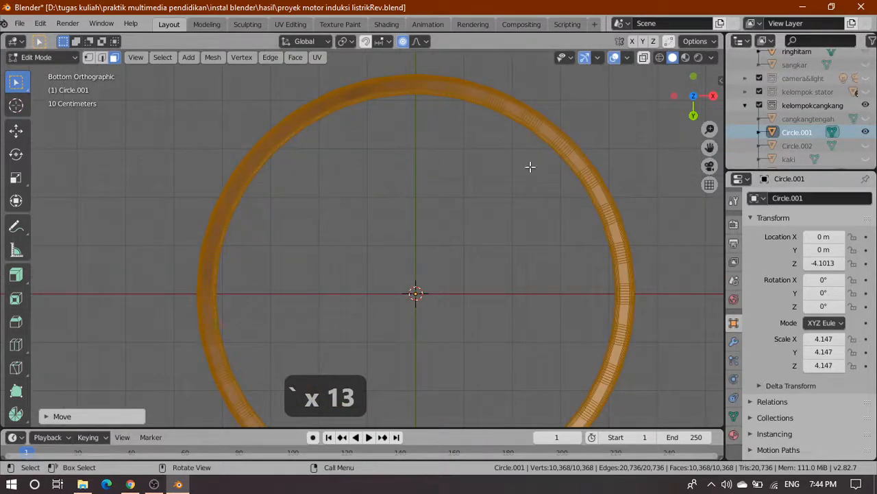
Step: Clear the selection and box-select the casing ring's faces visible from below
left_click(170, 219)
scroll(383, 217, "down", 3)
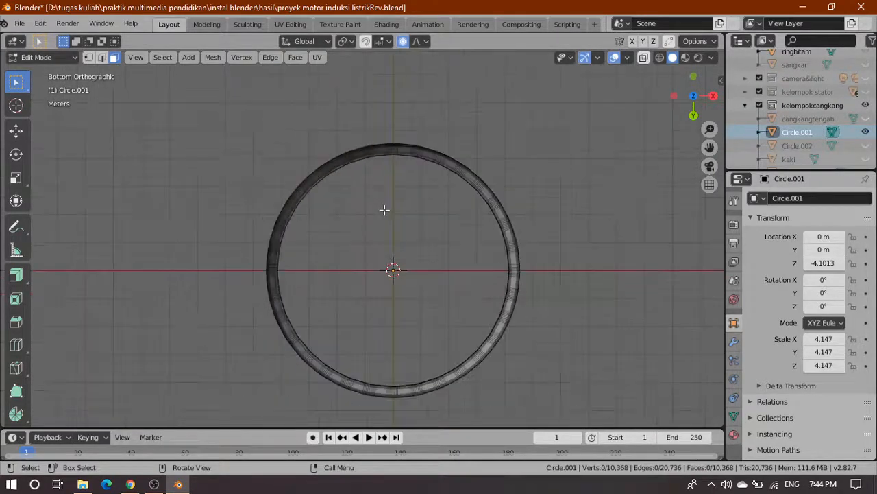
scroll(384, 210, "up", 6)
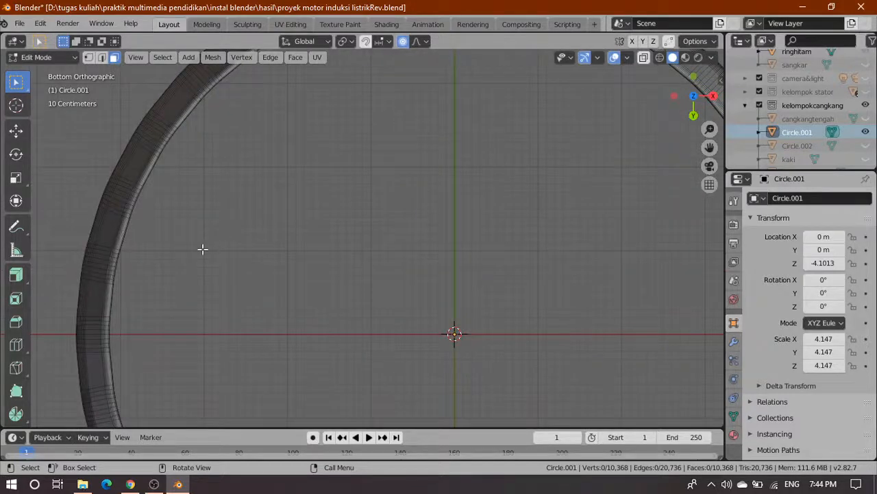
scroll(202, 249, "down", 4)
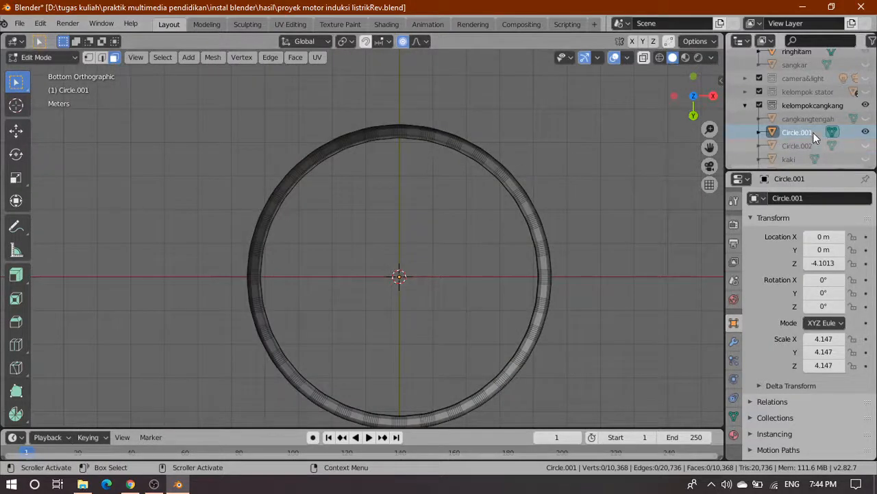
scroll(412, 203, "up", 4)
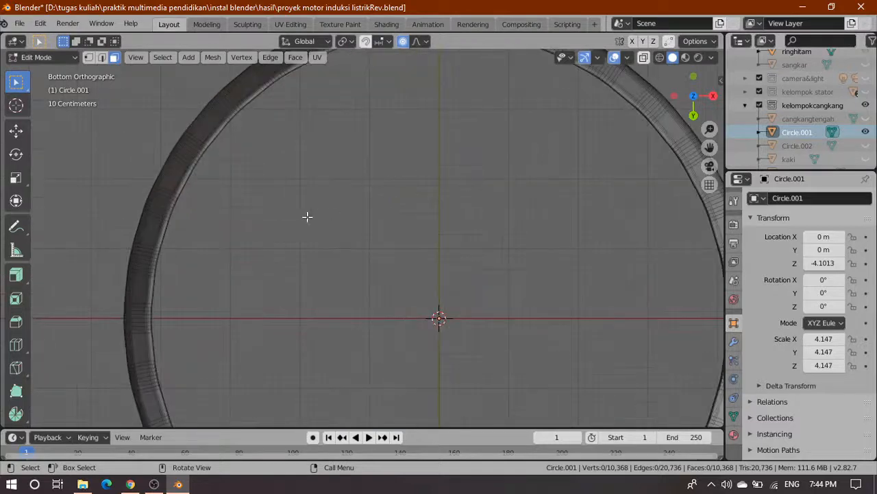
scroll(307, 217, "down", 3)
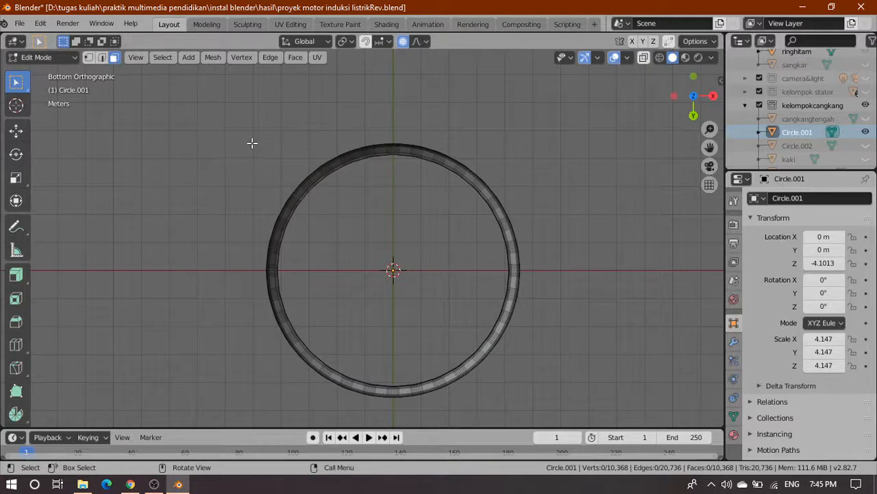
left_click_drag(252, 143, 570, 404)
scroll(441, 297, "up", 6)
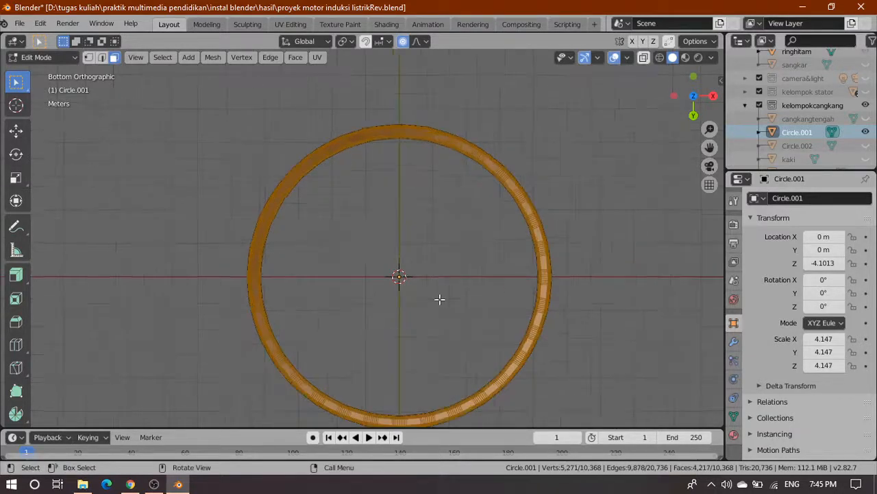
Step: Examine the casing ring's selected faces from below and in front view
scroll(402, 290, "down", 5)
scroll(400, 288, "up", 3)
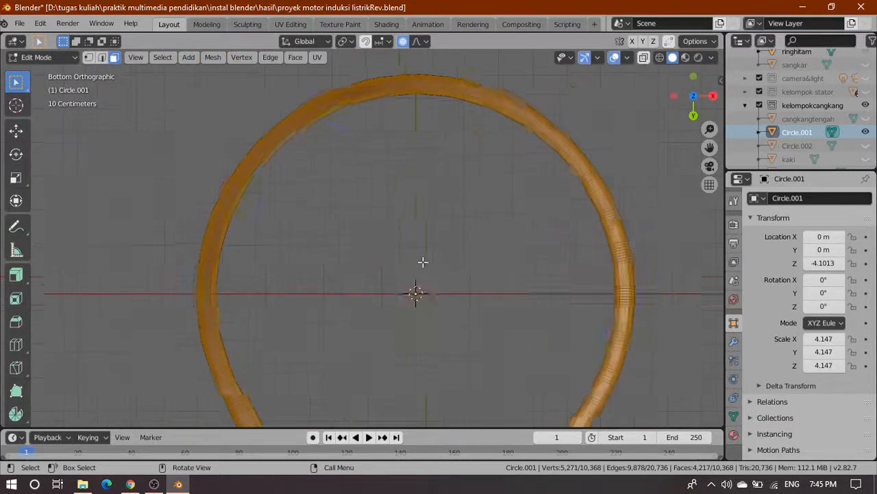
scroll(507, 211, "up", 2)
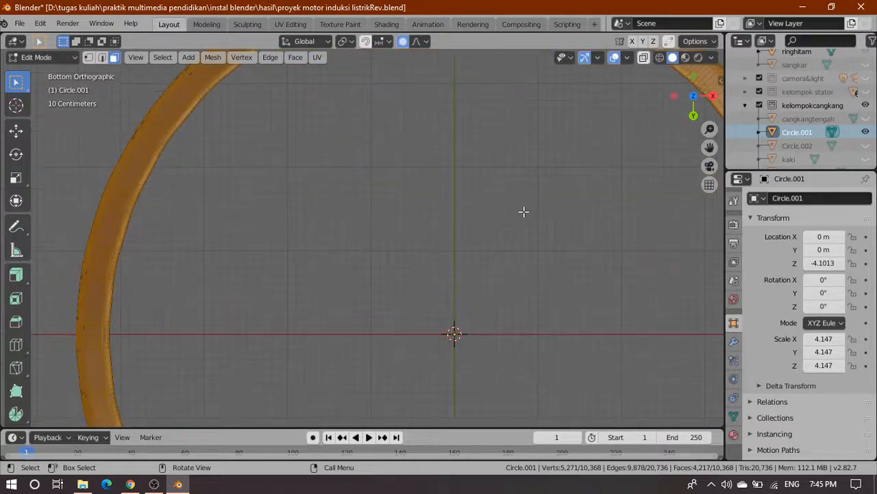
scroll(523, 213, "down", 3)
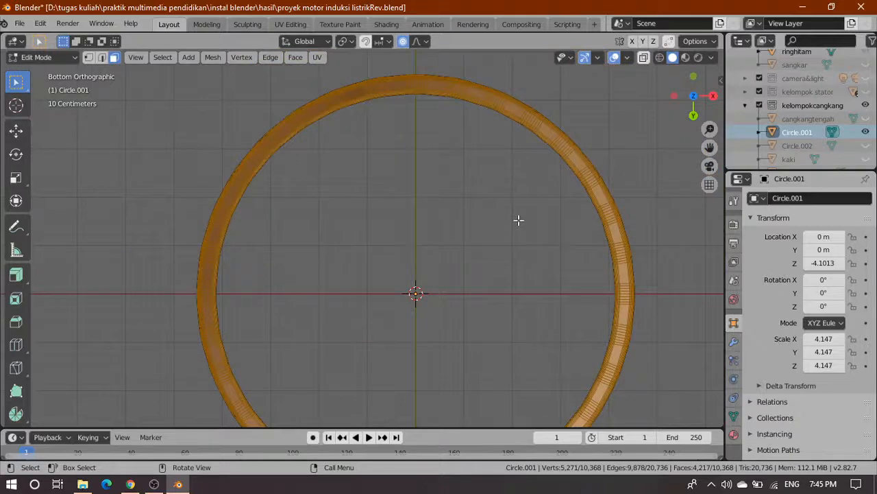
key("grave")
left_click(445, 177)
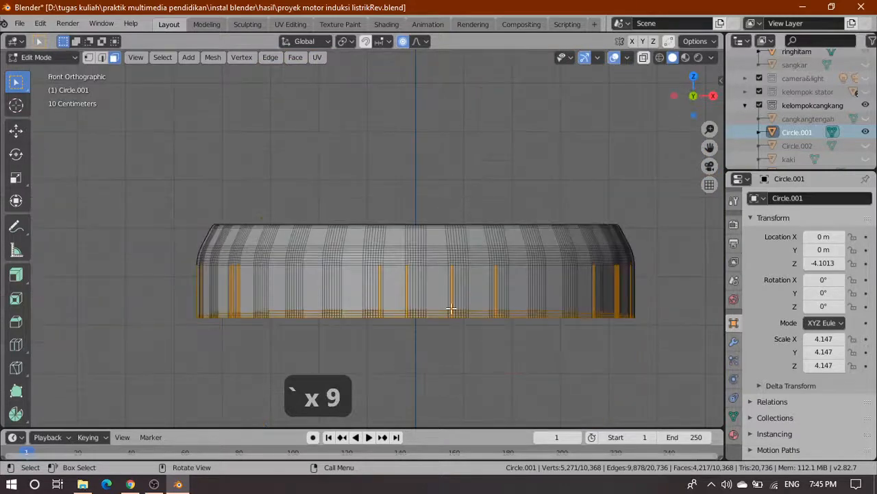
scroll(319, 353, "down", 2)
scroll(362, 353, "up", 5)
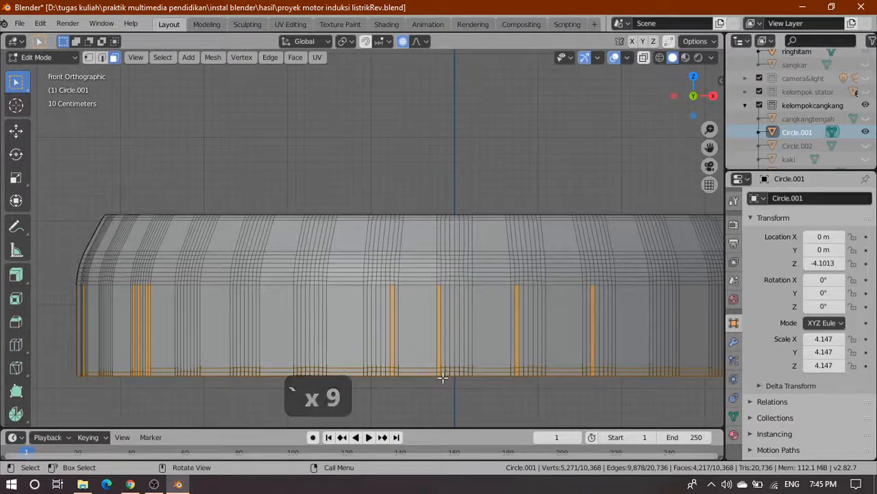
scroll(439, 378, "down", 2)
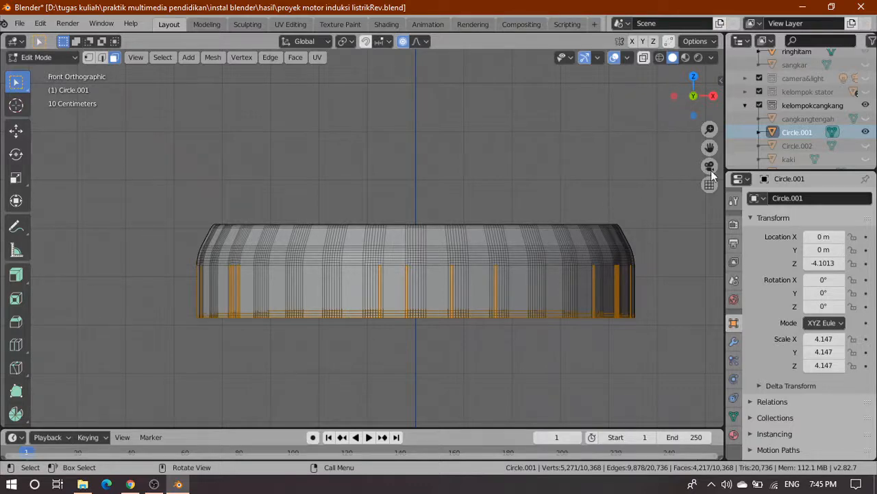
Step: Leave mesh editing of the casing ring, unhide cangkangtengah, switch to wireframe display and clear the selection
key("Tab")
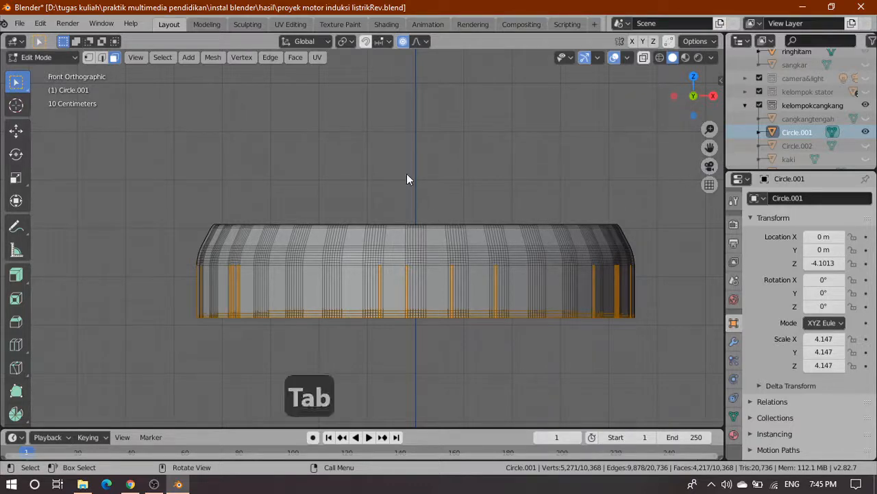
scroll(834, 160, "down", 1)
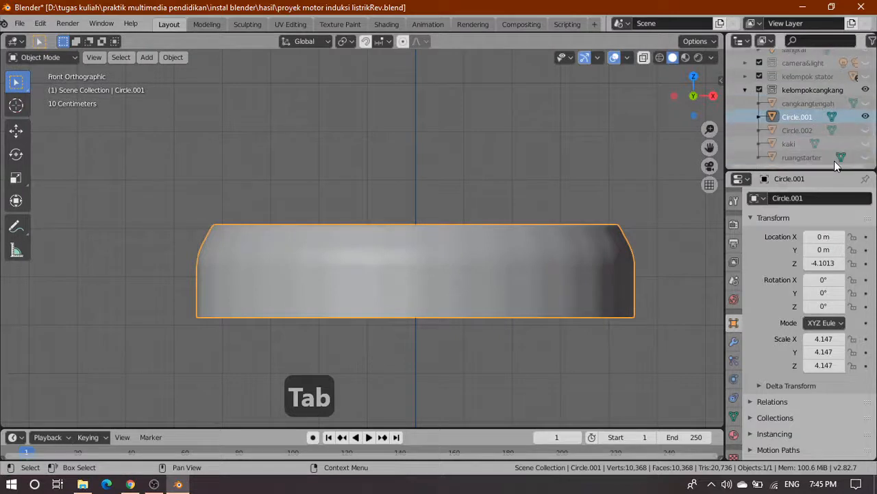
left_click(853, 102)
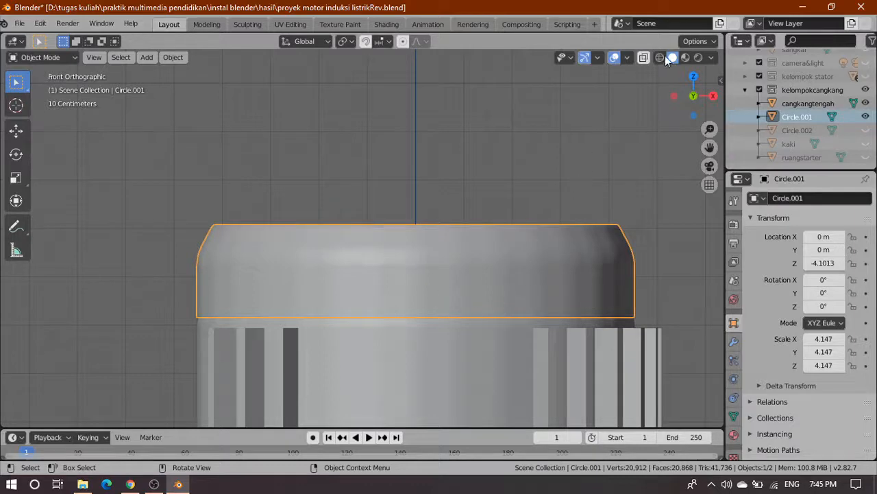
key("shift+z")
left_click(602, 170)
scroll(381, 378, "up", 2)
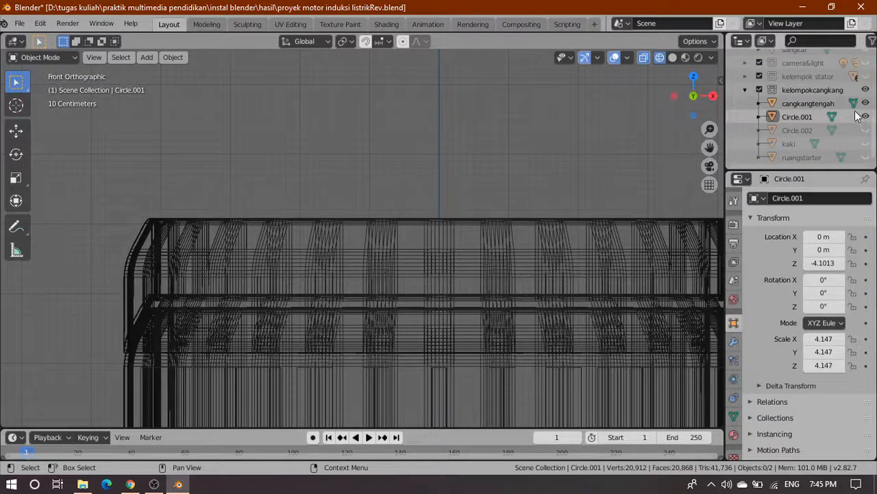
Step: Select the cangkangtengah object and hide Circle.001, keeping wireframe display
left_click(826, 103)
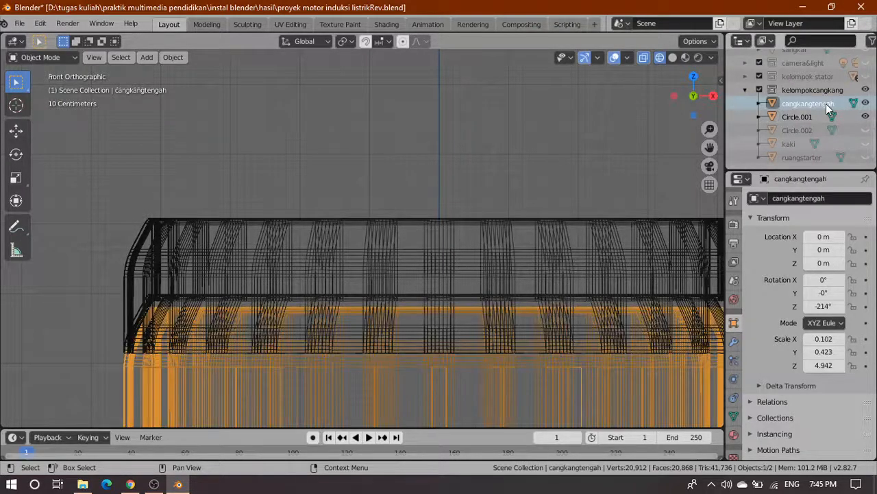
left_click(865, 117)
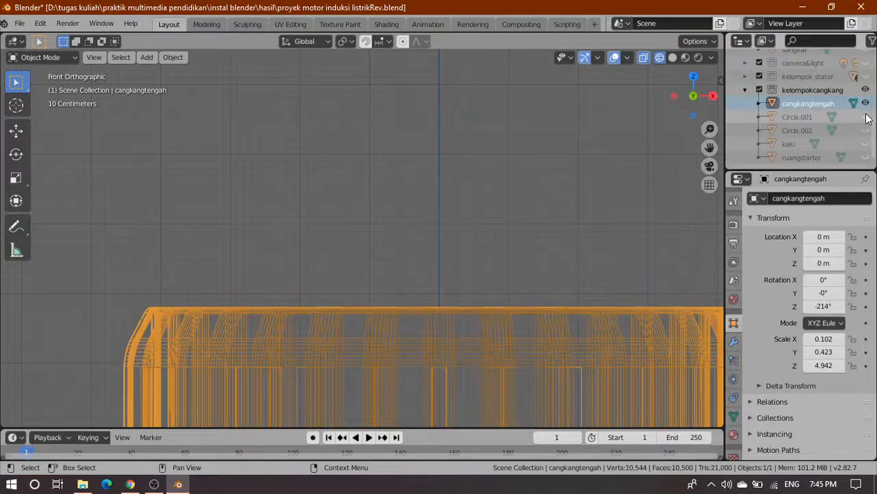
left_click(672, 57)
left_click(661, 57)
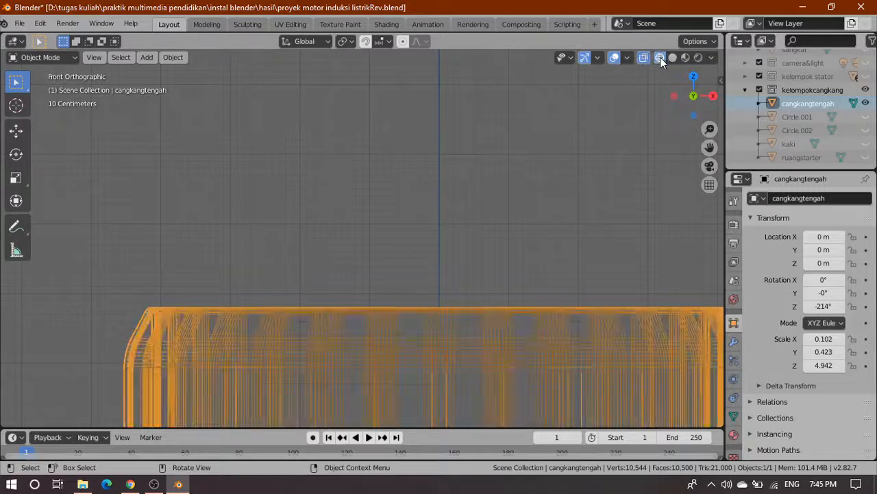
Step: In cangkangtengah's mesh, box-select all faces of the curved upper rim above the fins, extending the selection across its full width
scroll(246, 378, "up", 2)
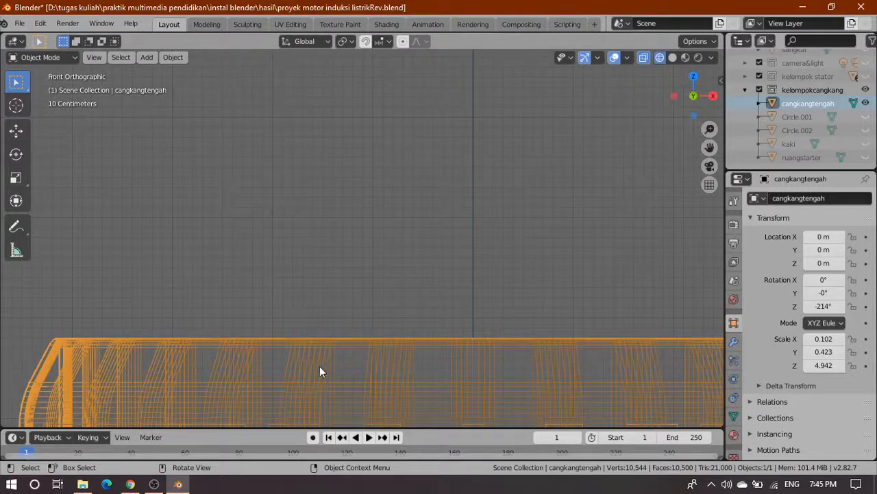
middle_click_drag(338, 341, 386, 171, "shift")
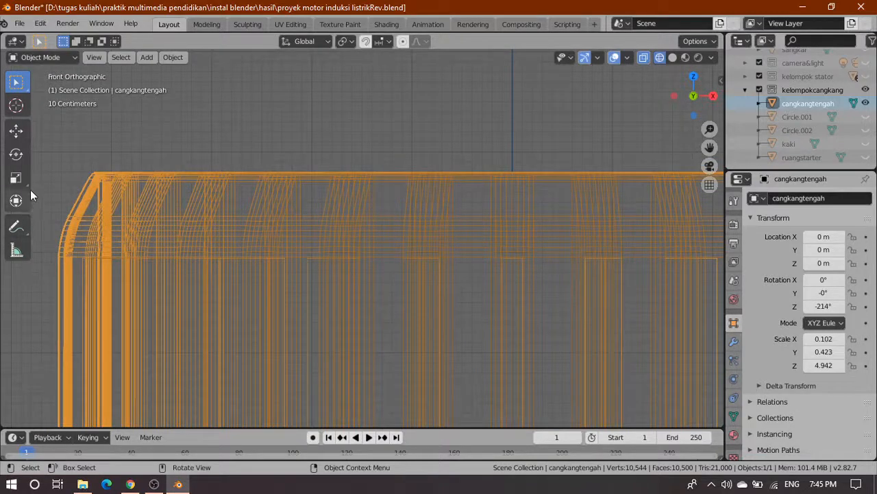
key("Tab")
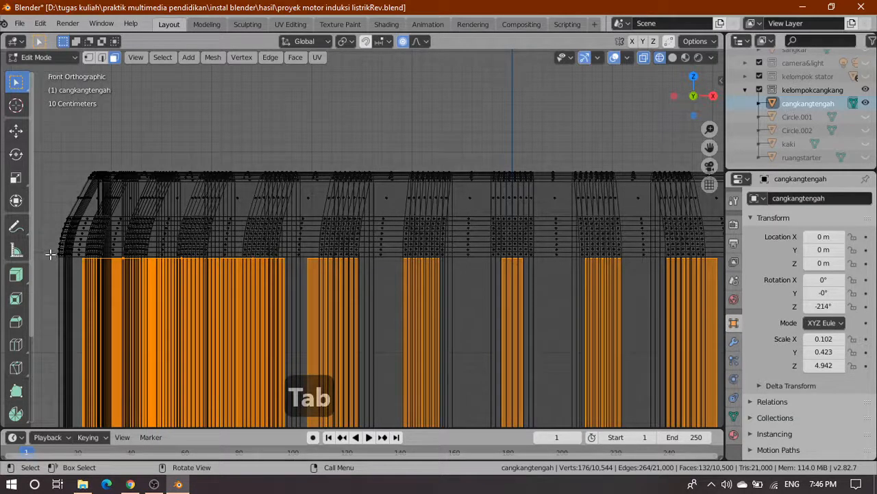
left_click_drag(50, 255, 834, 138)
scroll(553, 237, "down", 3)
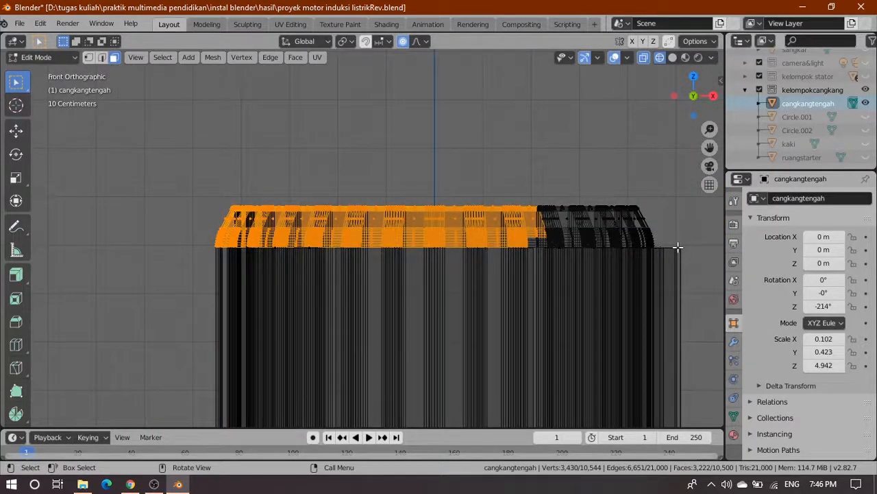
scroll(679, 246, "up", 2)
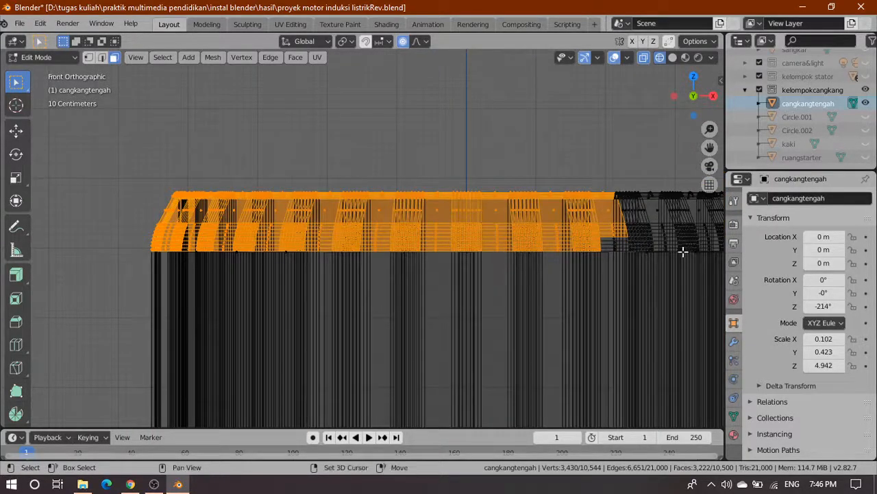
middle_click_drag(681, 251, 371, 262, "shift")
scroll(453, 271, "up", 1)
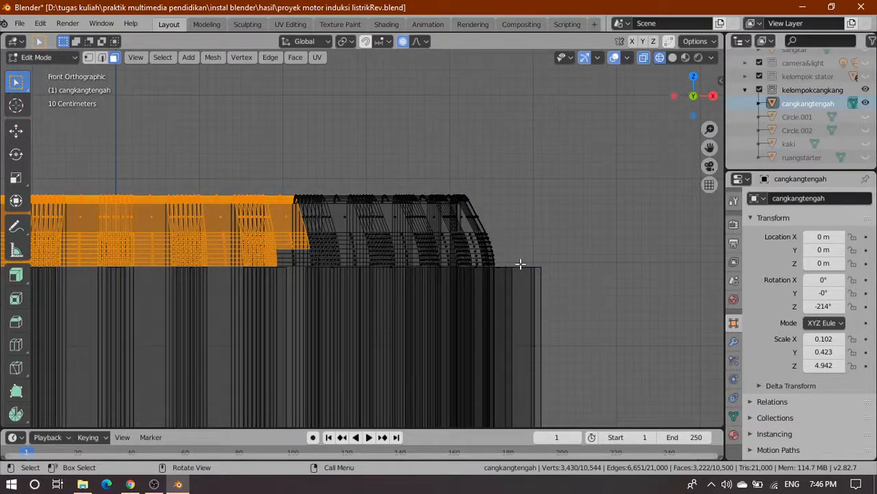
left_click_drag(520, 264, 120, 162, "shift")
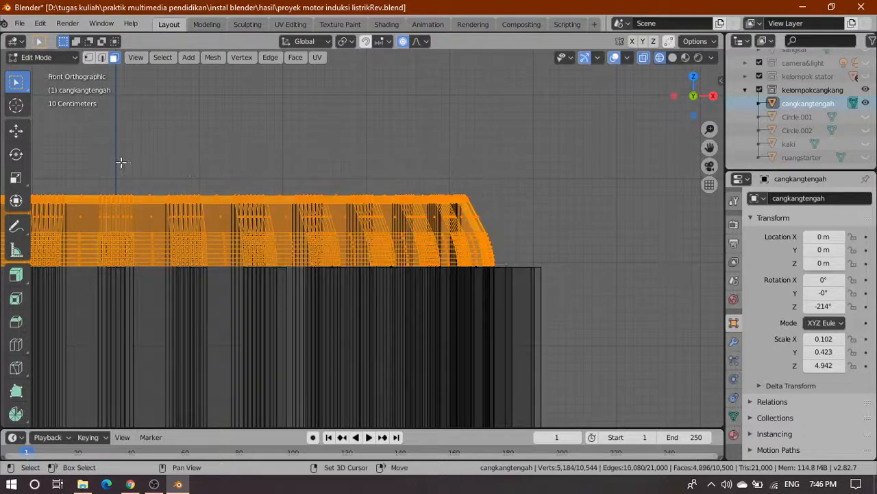
scroll(362, 197, "down", 4)
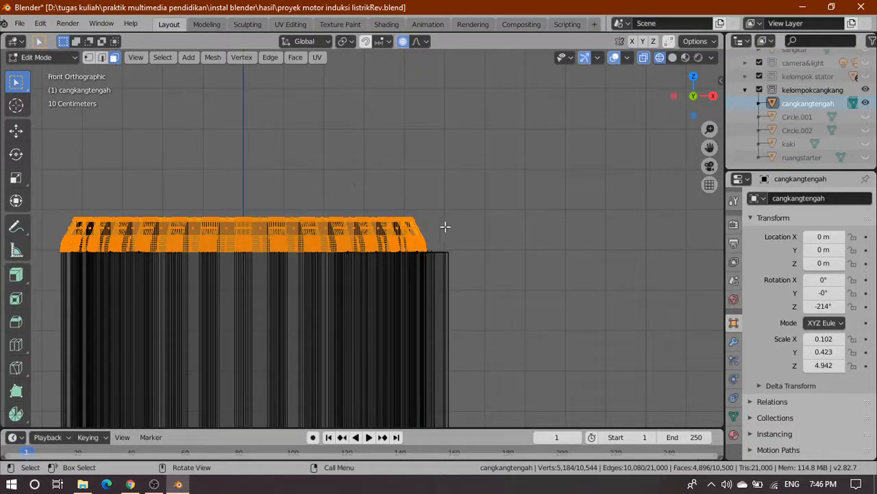
Step: Compare the selected upper rim faces of cangkangtengah with Circle.001 in front view by showing and hiding that ring
middle_click_drag(462, 193, 392, 209)
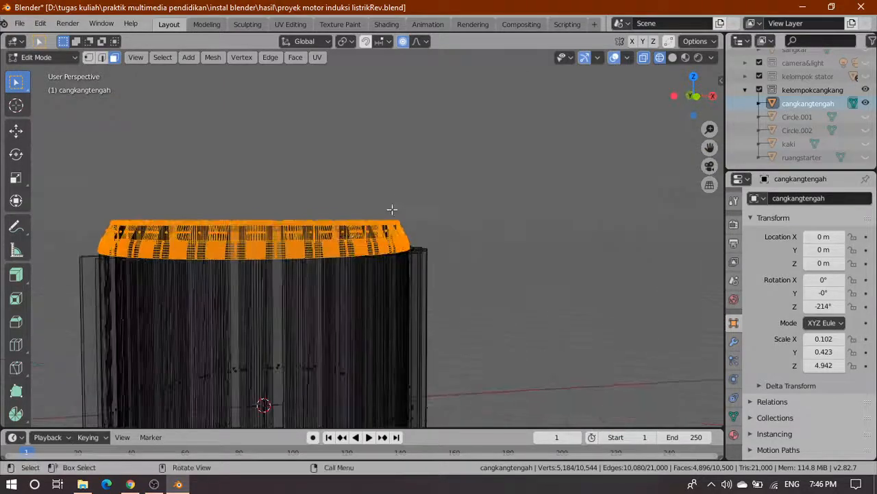
key("grave")
left_click(254, 192)
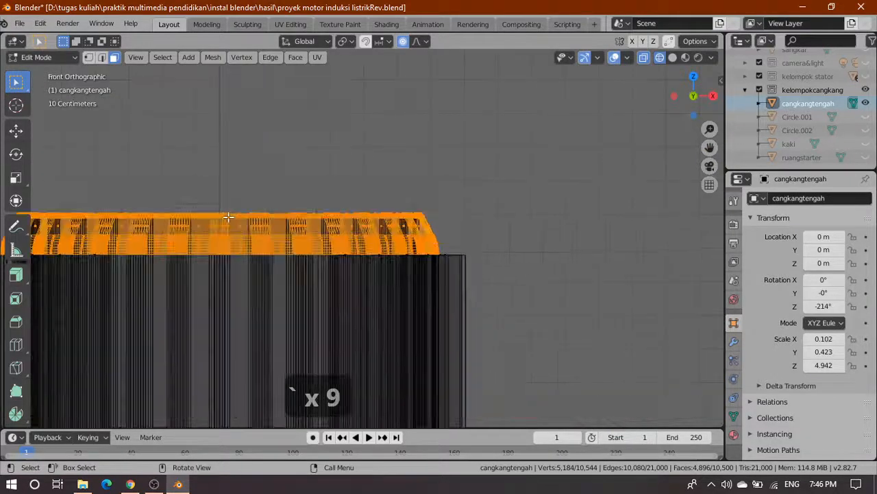
middle_click_drag(229, 217, 465, 273, "shift")
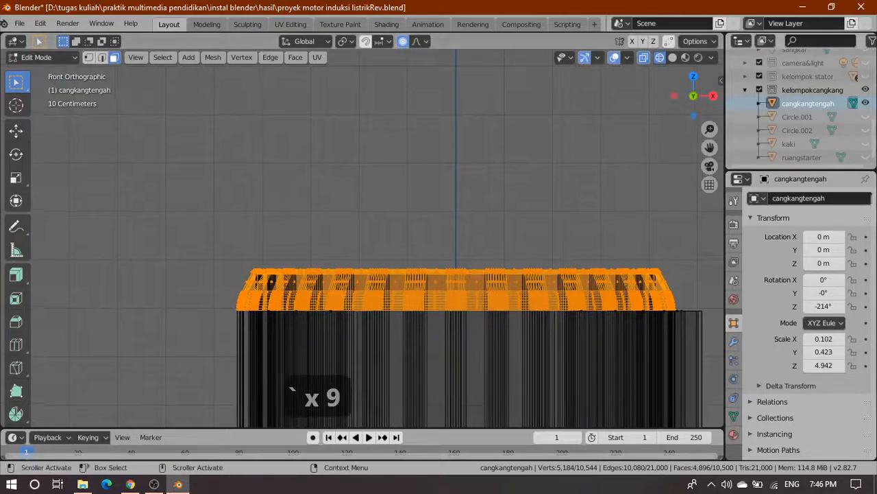
left_click(866, 117)
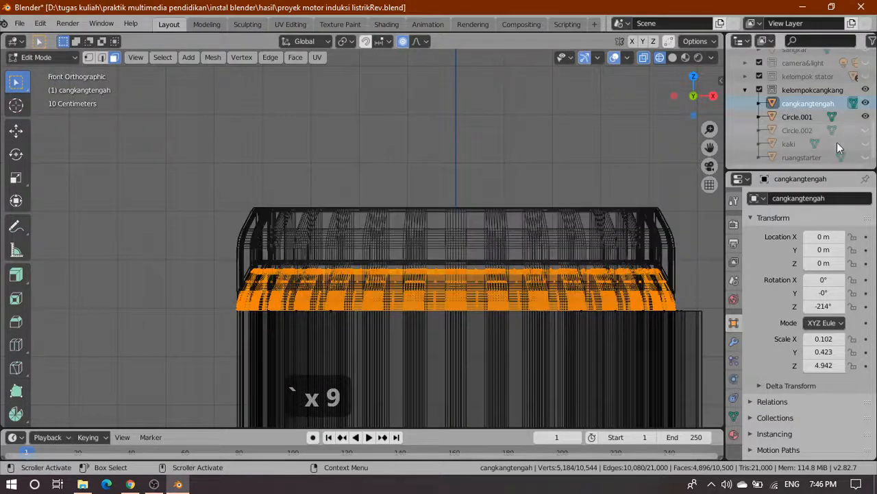
left_click(865, 116)
scroll(617, 226, "up", 3)
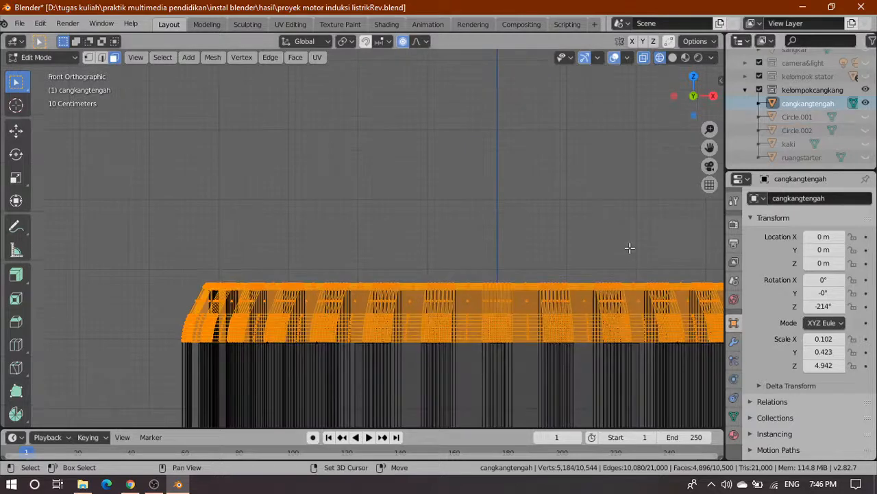
middle_click_drag(562, 237, 491, 230, "shift")
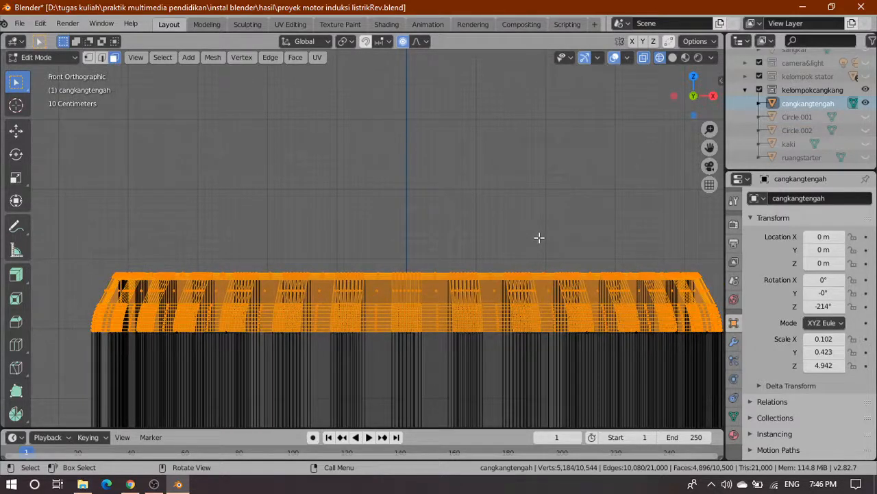
Step: Duplicate the selected rim faces about 0.009 m up along Z and separate the copy into its own object by selection
key("shift+d")
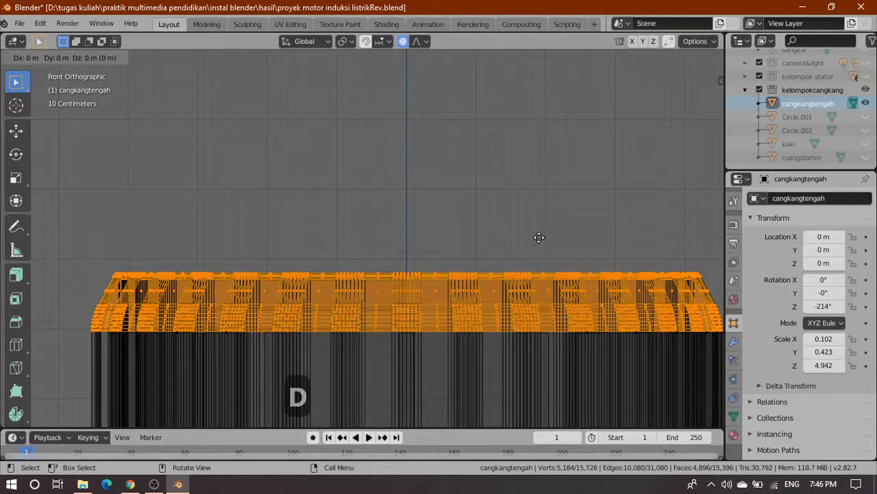
key("z")
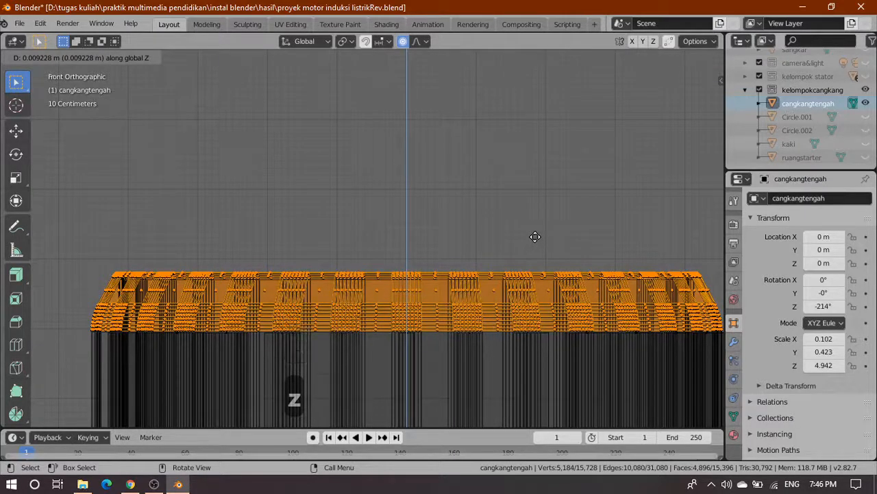
left_click(536, 237)
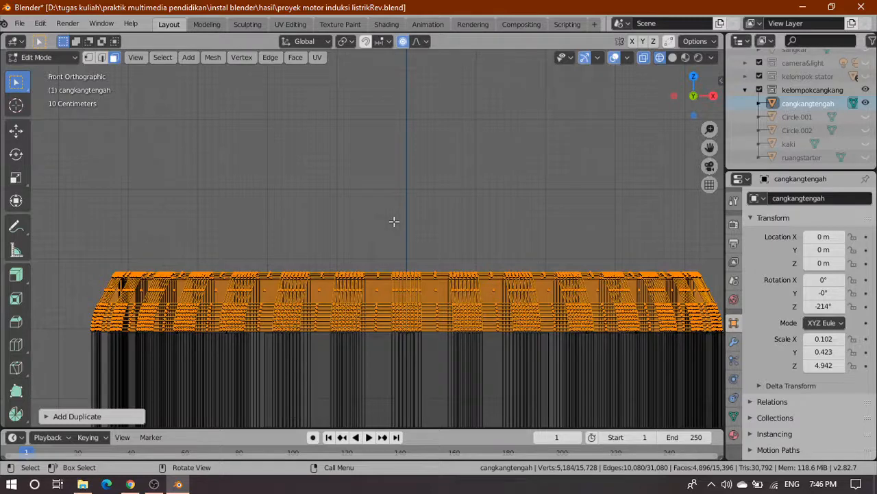
key("p")
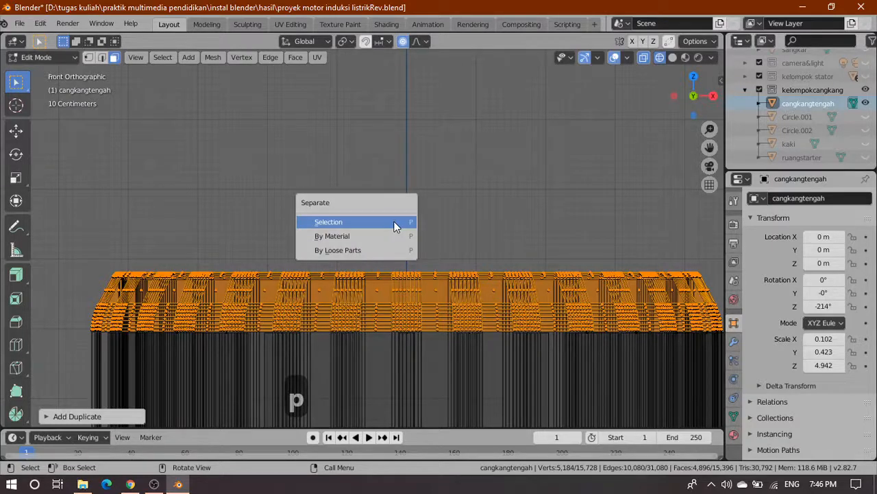
left_click(394, 222)
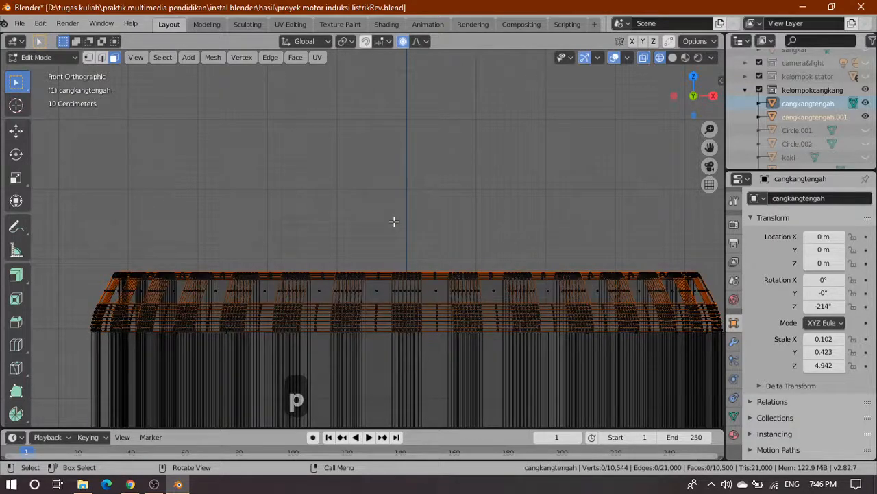
Step: Switch to solid shading, select only the separated rim copy and open its mesh for editing
key("Tab")
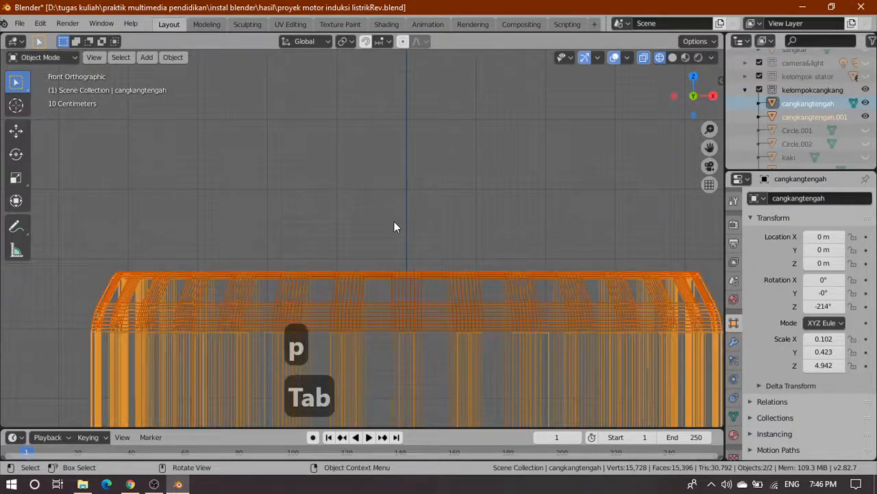
left_click(673, 58)
left_click(344, 283)
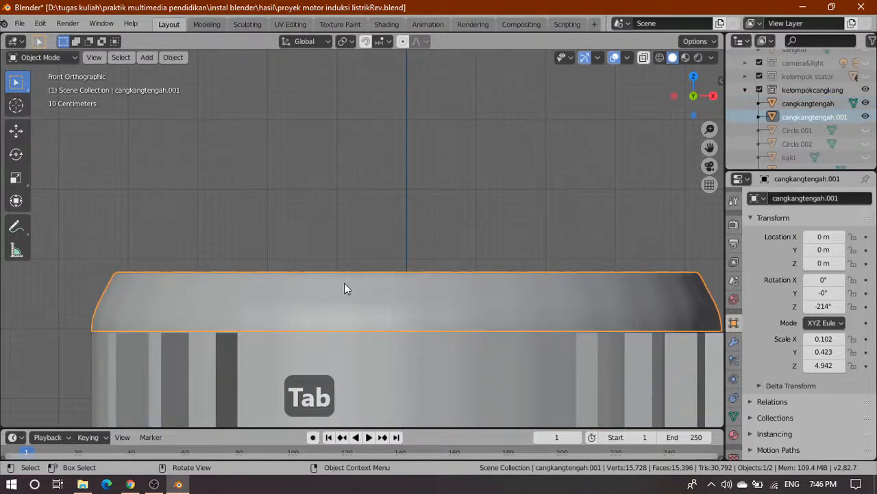
key("Tab")
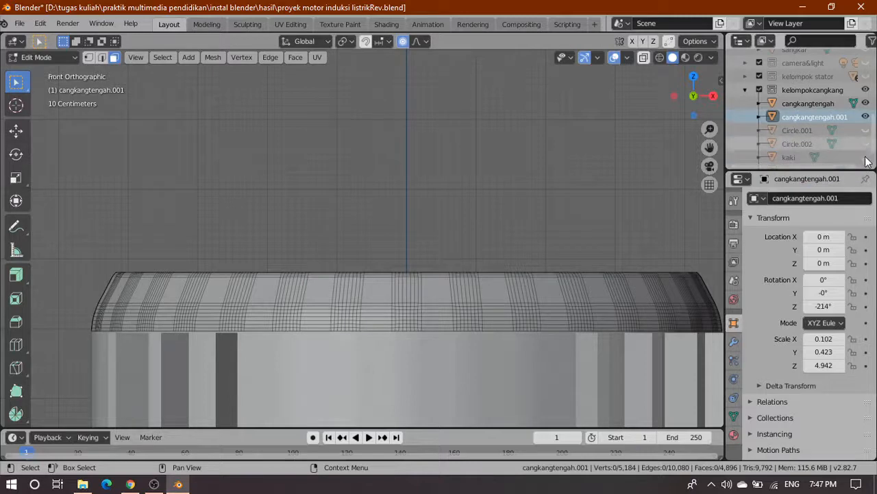
Step: Show Circle.001, then select all faces of the separated rim copy in wireframe and extrude them about 0.196 m up along local Z
left_click(866, 130)
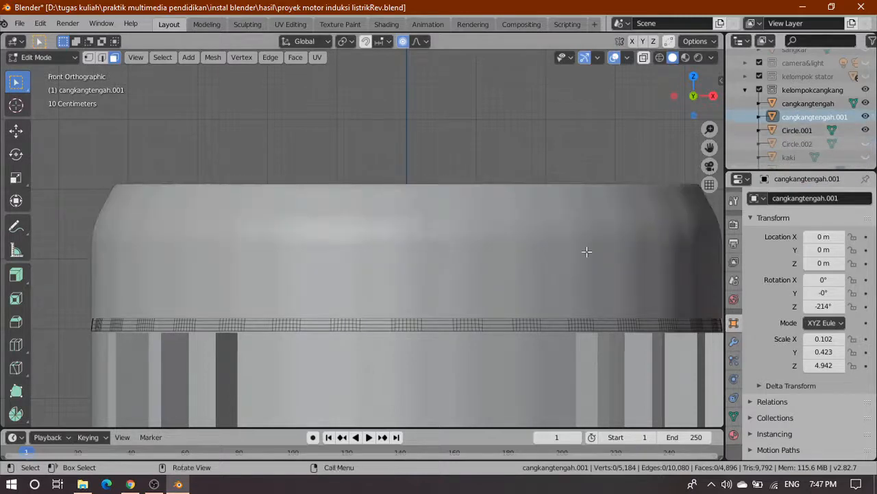
left_click(660, 58)
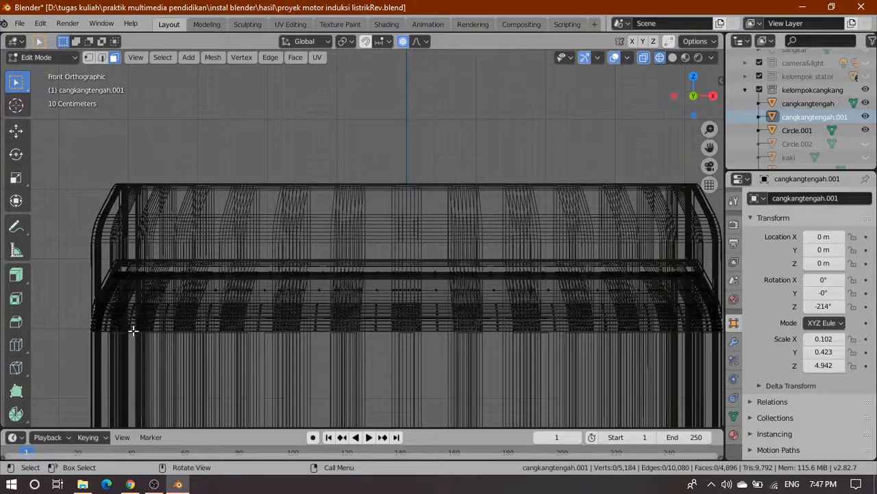
scroll(121, 350, "up", 1)
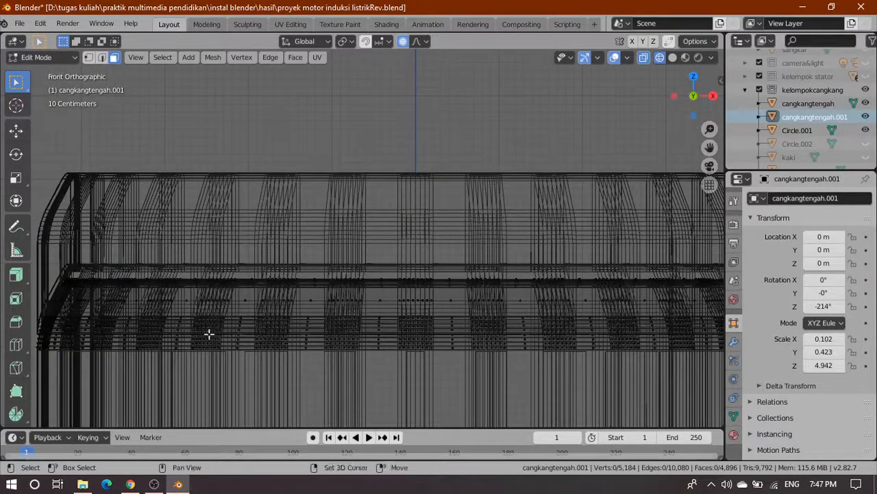
middle_click_drag(210, 333, 279, 314, "shift")
key("a")
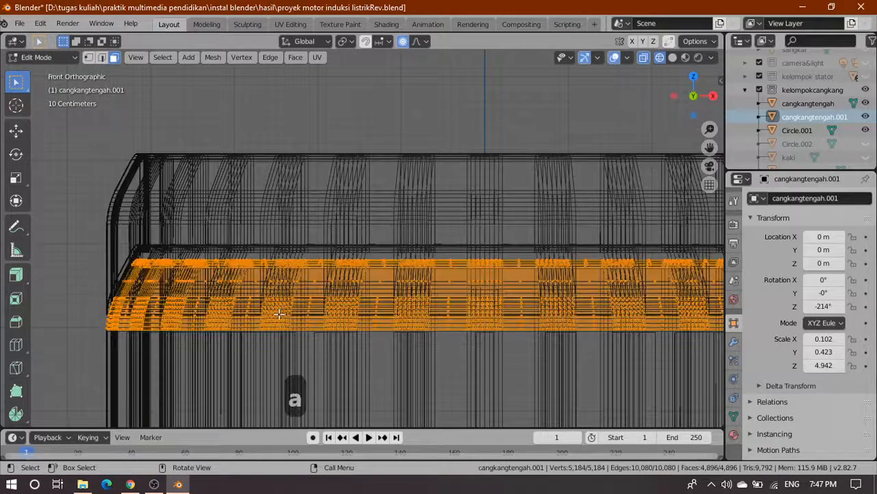
scroll(223, 334, "up", 1)
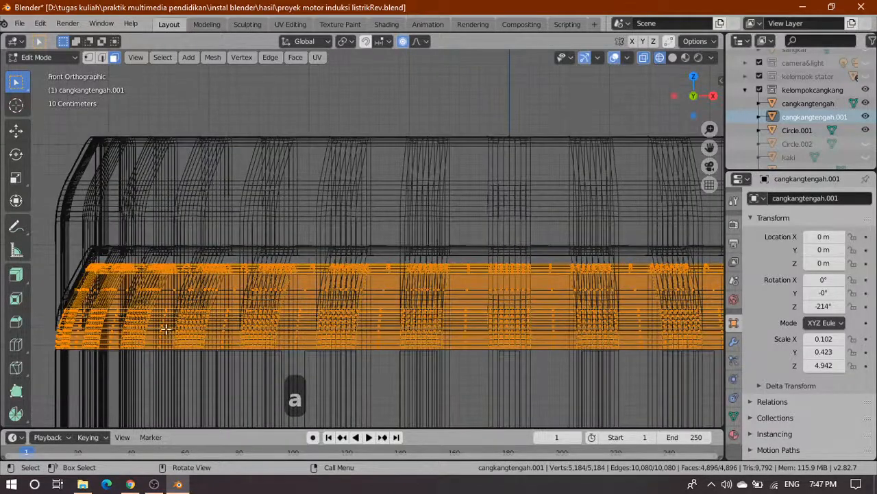
middle_click_drag(165, 326, 366, 293, "shift")
key("e")
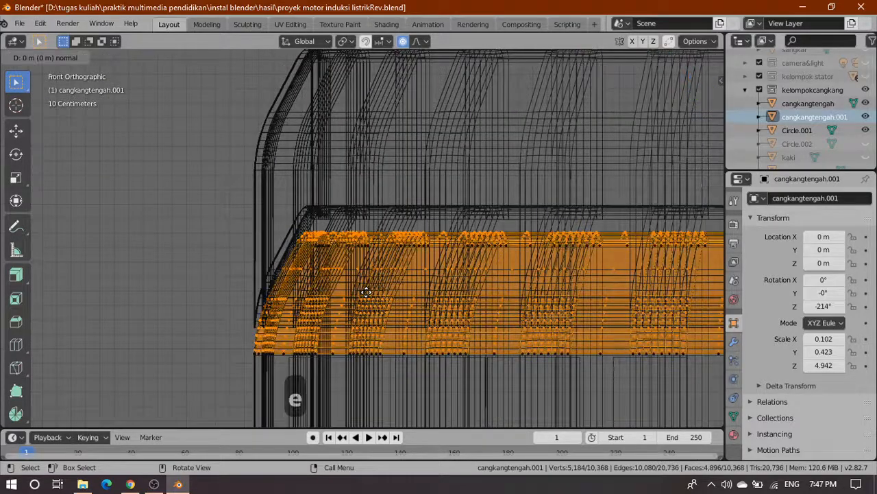
key("z")
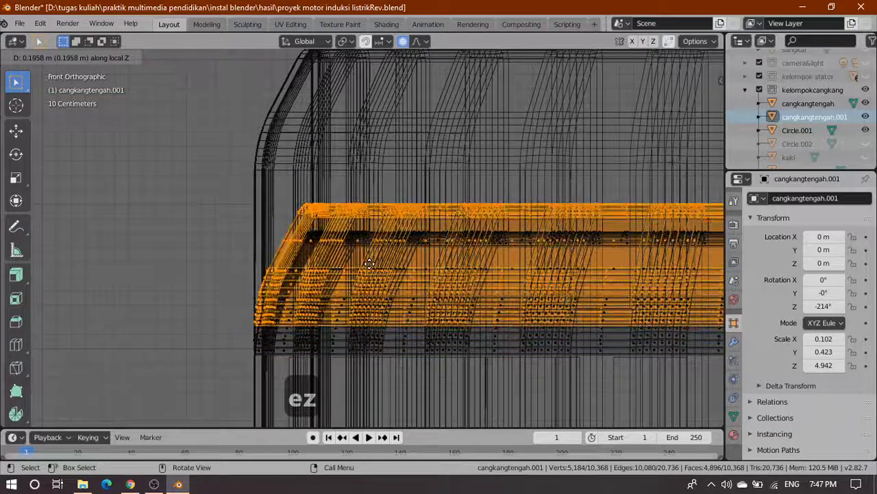
scroll(429, 251, "down", 4)
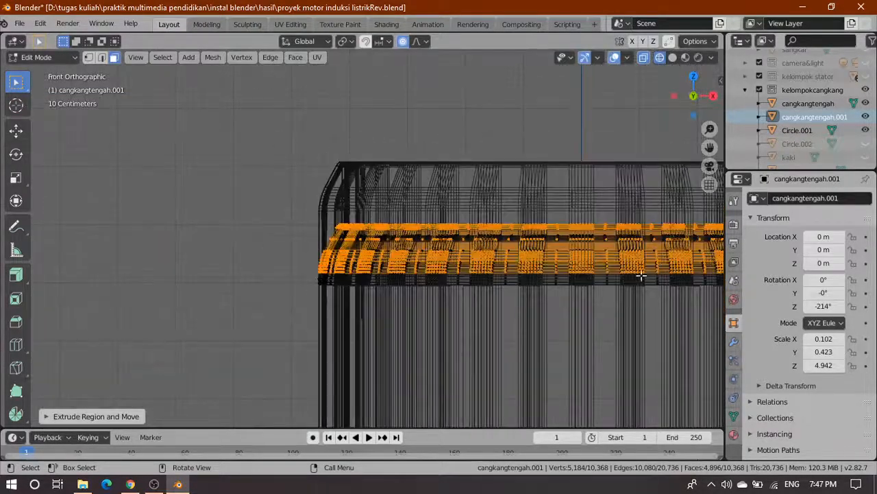
scroll(640, 274, "down", 2)
left_click(673, 58)
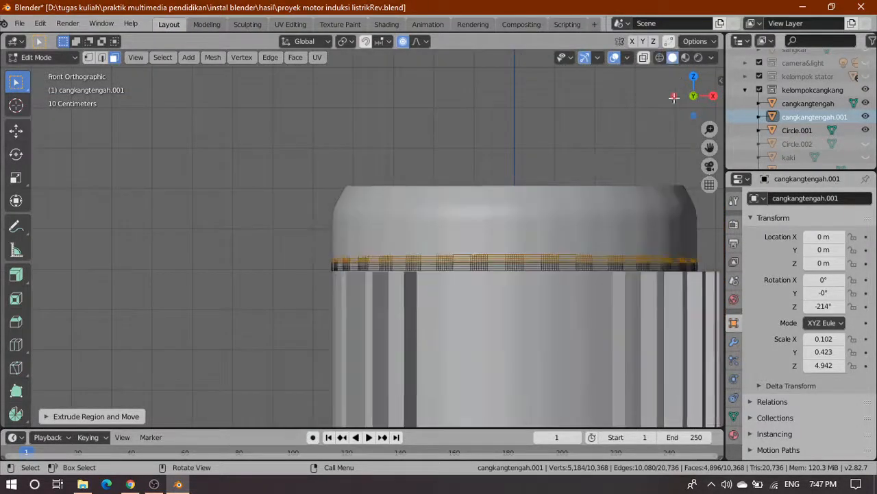
Step: Return to Object Mode and join the extruded rim copy cangkangtengah.001 into Circle.001
mouse_move(658, 137)
middle_mouse_down()
mouse_move(640, 166)
mouse_move(558, 233)
mouse_move(528, 199)
mouse_move(452, 180)
mouse_move(555, 141)
mouse_move(486, 208)
middle_mouse_up()
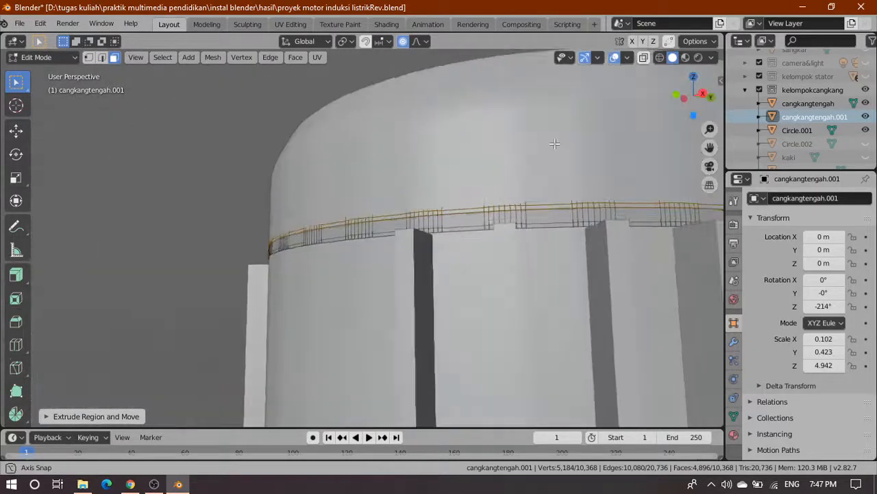
scroll(348, 245, "down", 2)
scroll(371, 223, "up", 2)
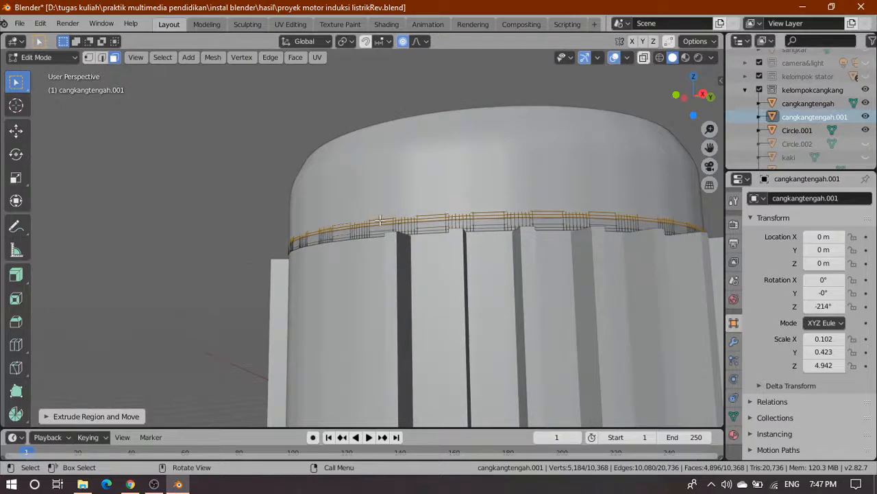
scroll(439, 209, "down", 4)
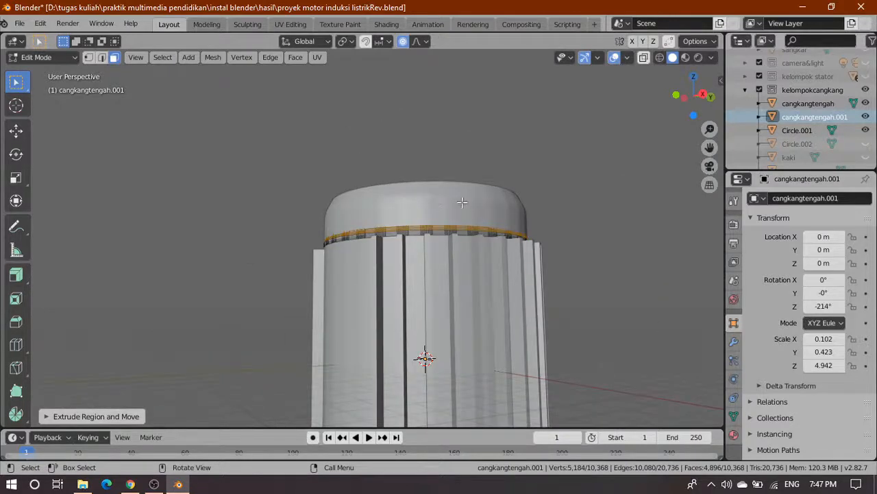
middle_click_drag(458, 212, 475, 250)
scroll(552, 226, "up", 2)
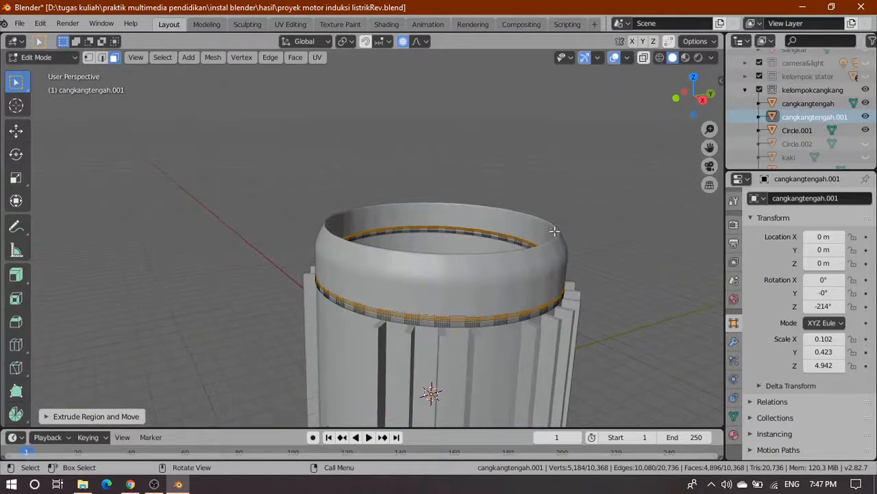
key("Tab")
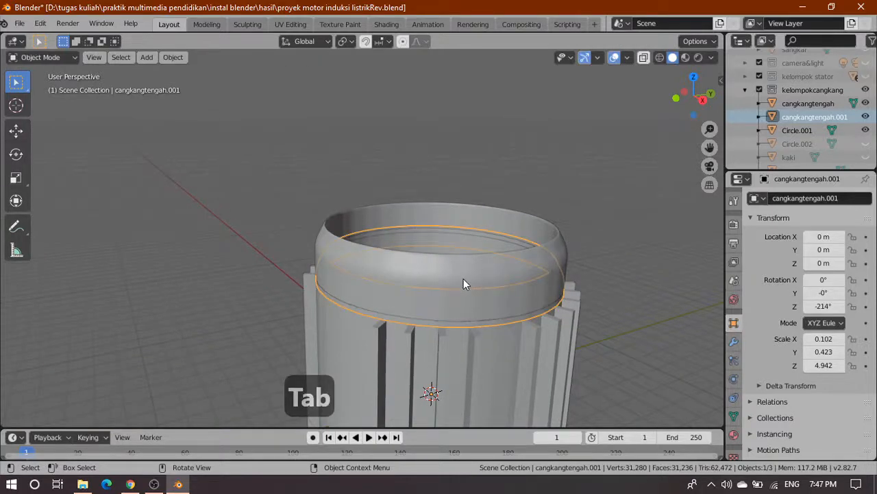
left_click(515, 264, "shift")
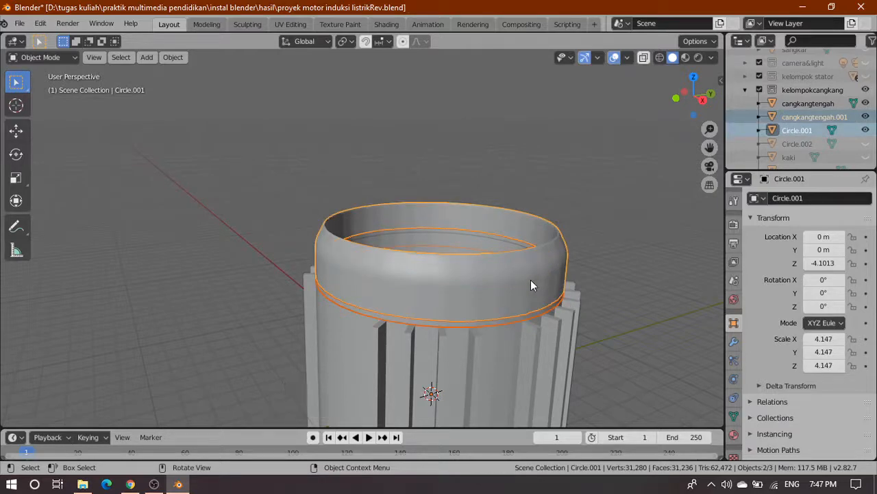
key("ctrl+j")
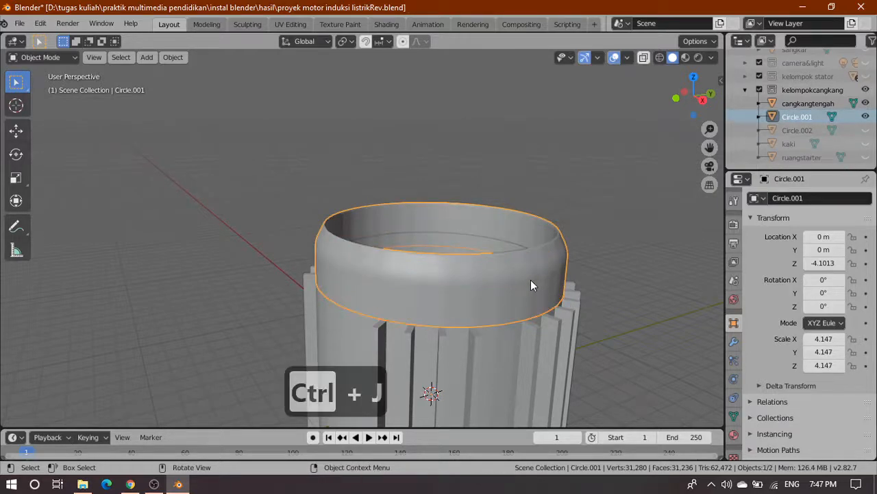
Step: Rename the joined Circle.001 object as tutupdepan
double_click(802, 117)
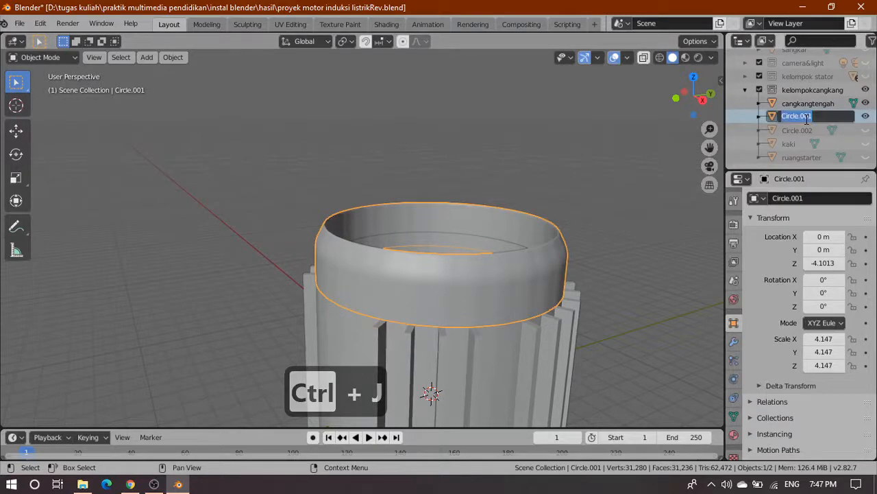
type("tutupdepa")
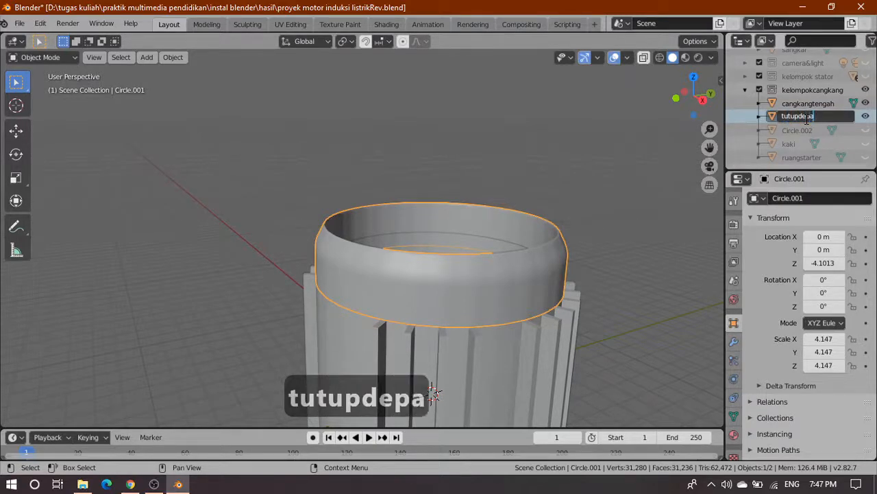
type("n")
key("Return")
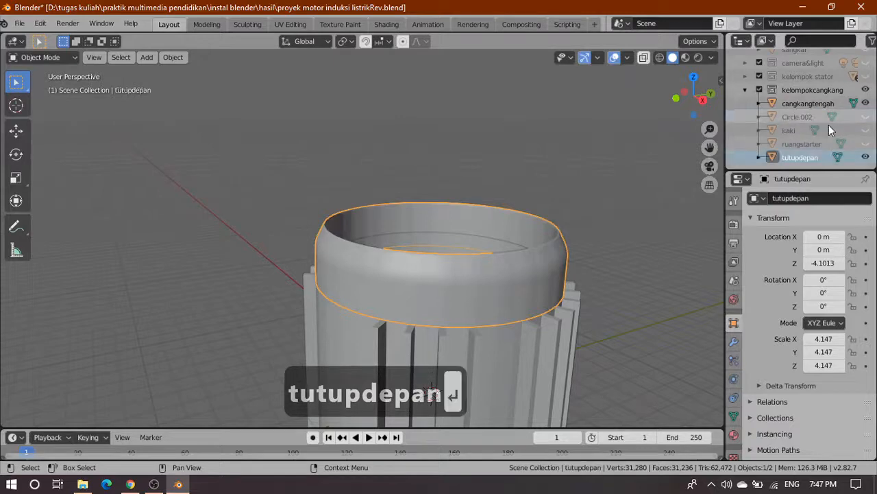
Step: Show the kelompok rotor collection and identify the bearing1.001 plate by hiding and showing it
scroll(828, 124, "up", 5)
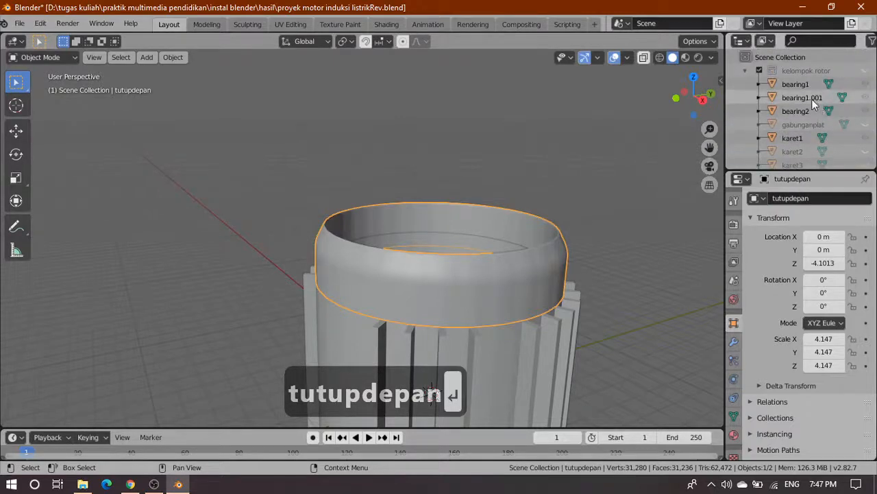
left_click(812, 99)
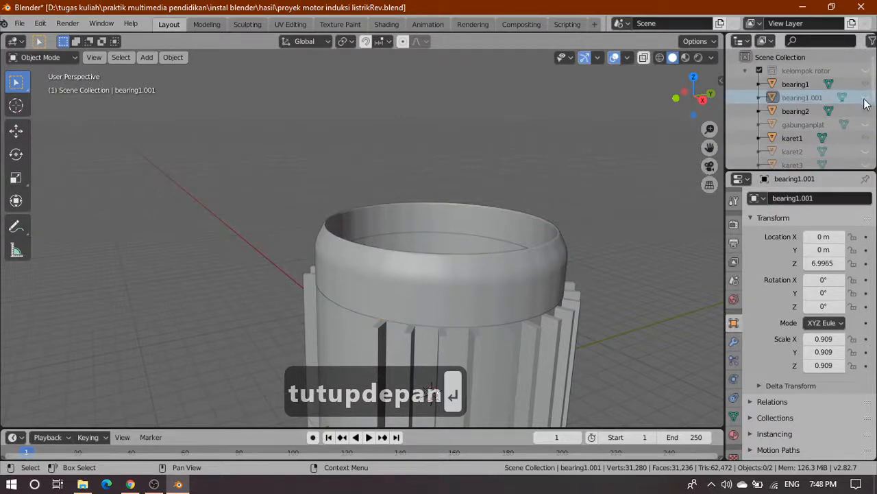
left_click(865, 71)
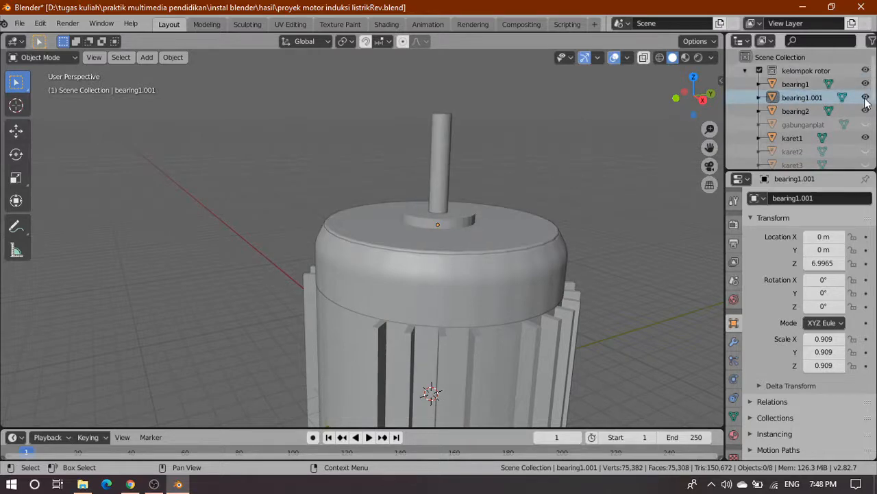
left_click(865, 98)
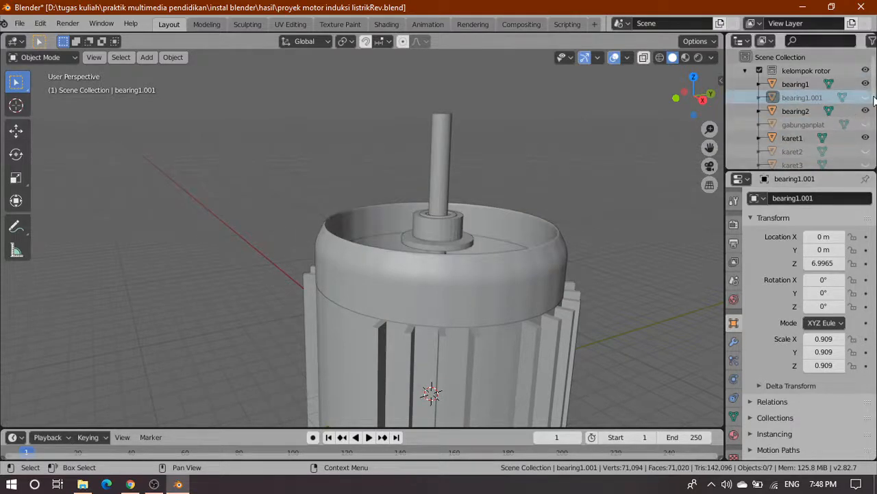
left_click(866, 98)
Step: Select bearing1.001 together with tutupdepan and join the plate into the tutupdepan cover
left_click(506, 243)
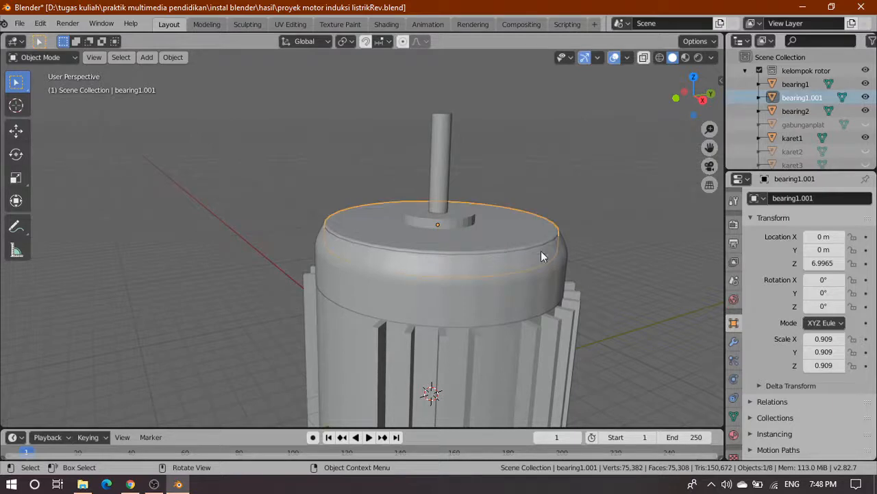
scroll(524, 277, "up", 4)
left_click(796, 84)
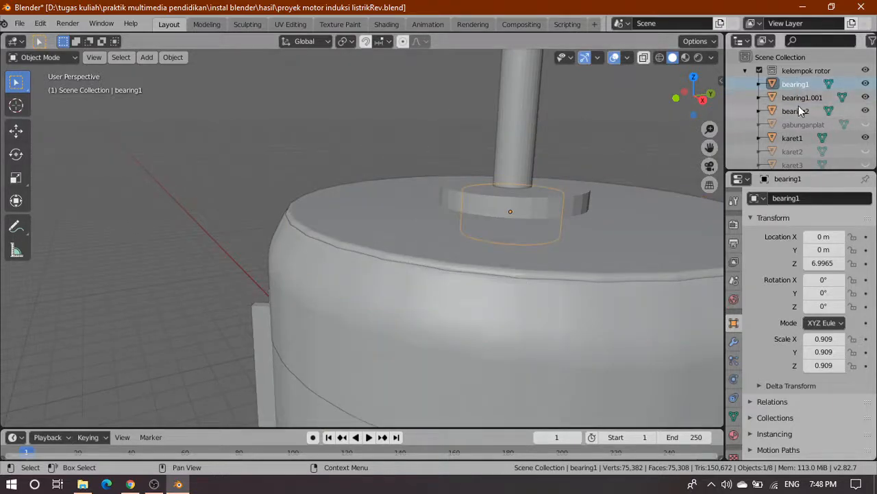
left_click(793, 137)
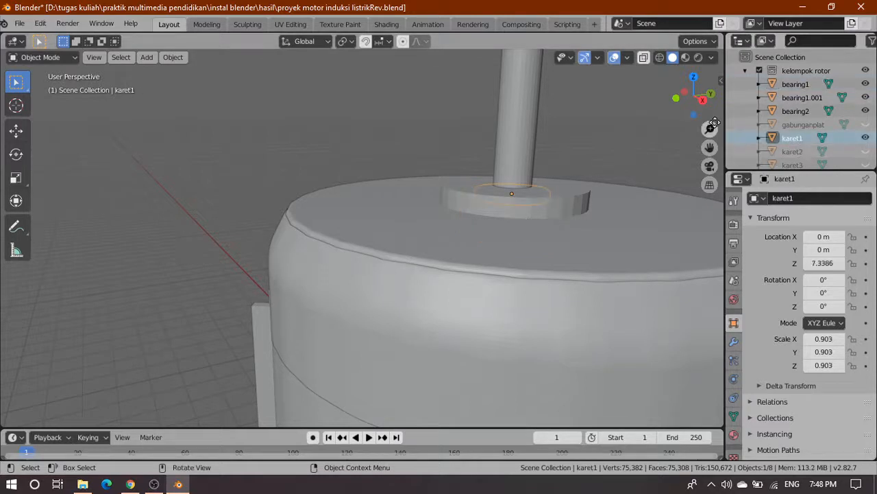
left_click(788, 97)
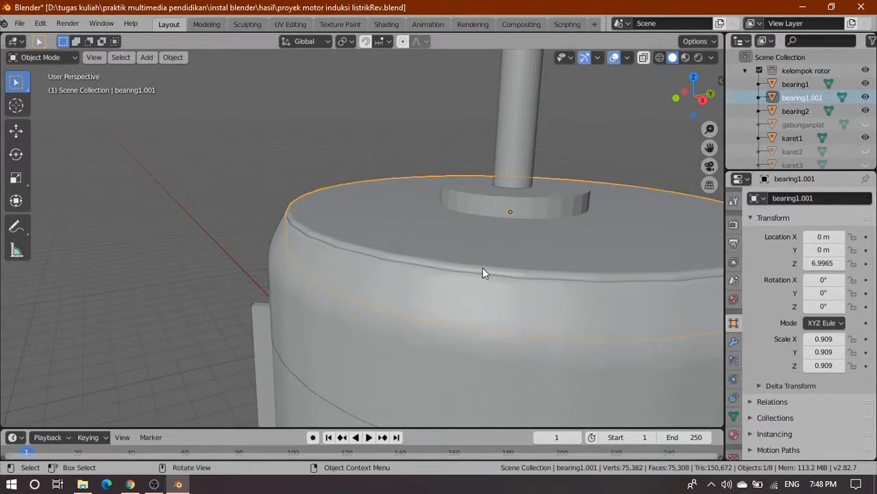
left_click(387, 322)
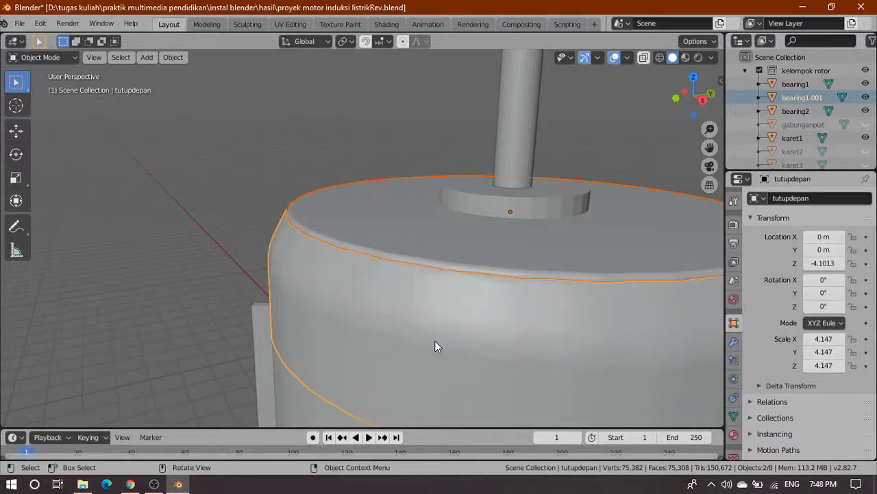
key("ctrl+j")
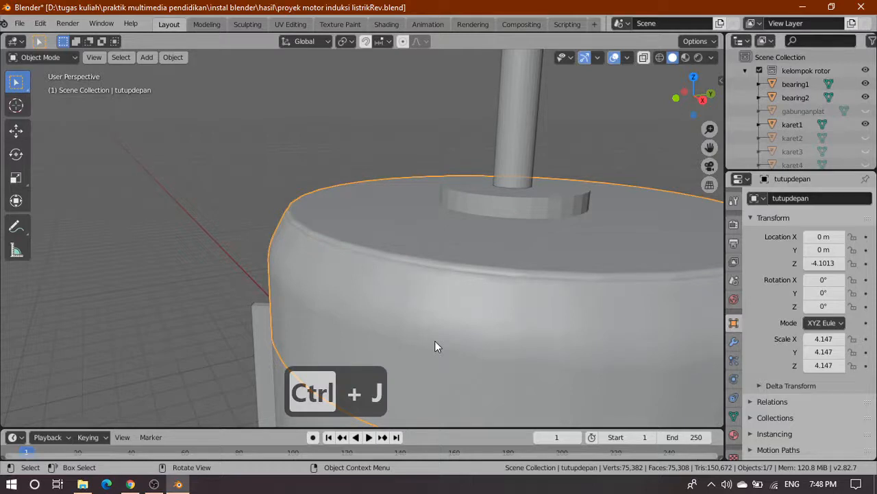
Step: Make kelompokcangkang the active collection with tutupdepan selected, and unhide its ruangstarter, kaki and Circle.002 objects
scroll(795, 134, "down", 6)
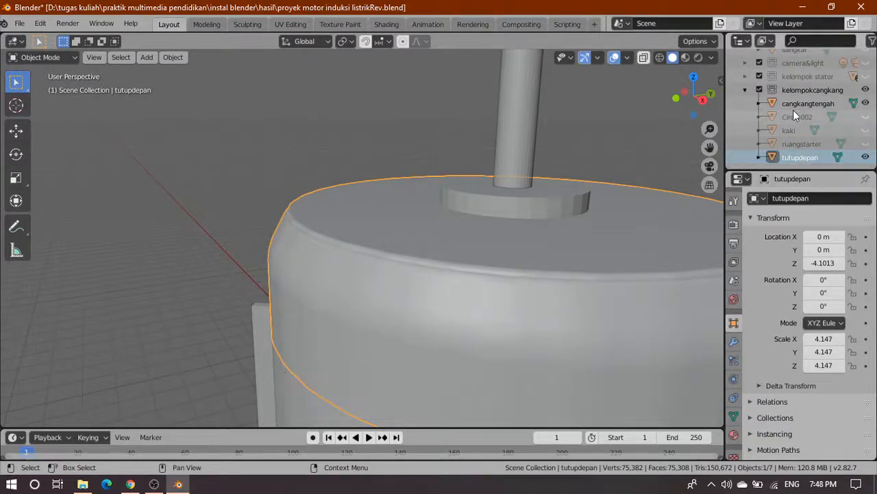
left_click(793, 89)
left_click(798, 157)
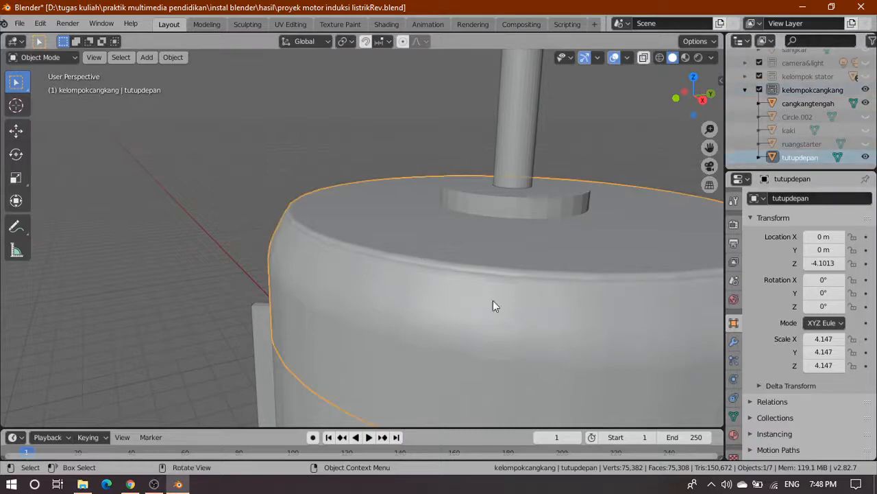
scroll(247, 339, "down", 5)
middle_click_drag(246, 339, 438, 312)
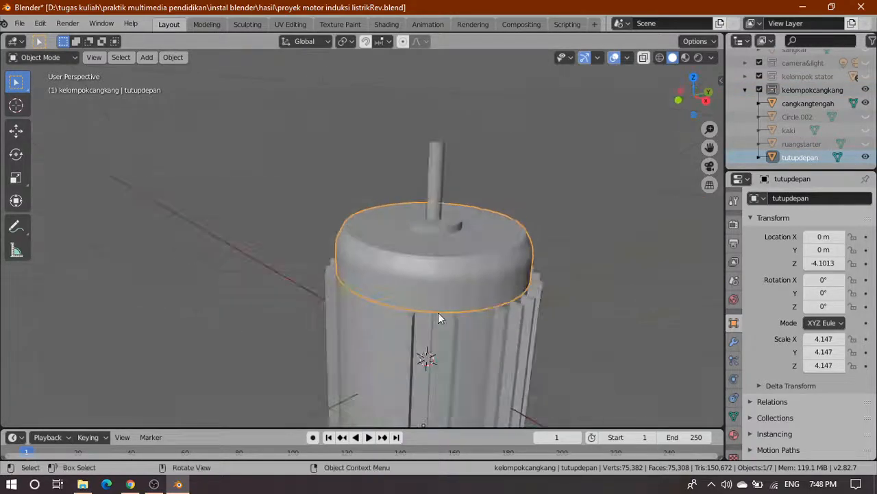
scroll(438, 312, "up", 3)
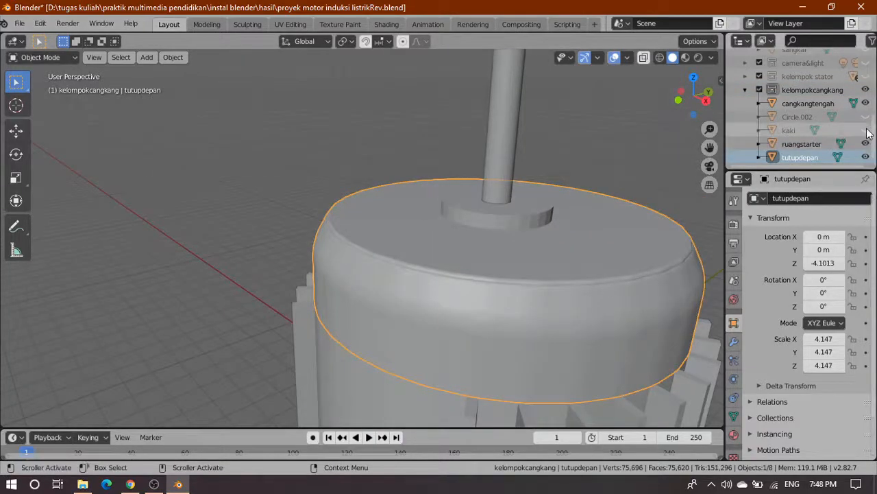
left_click_drag(865, 143, 865, 116)
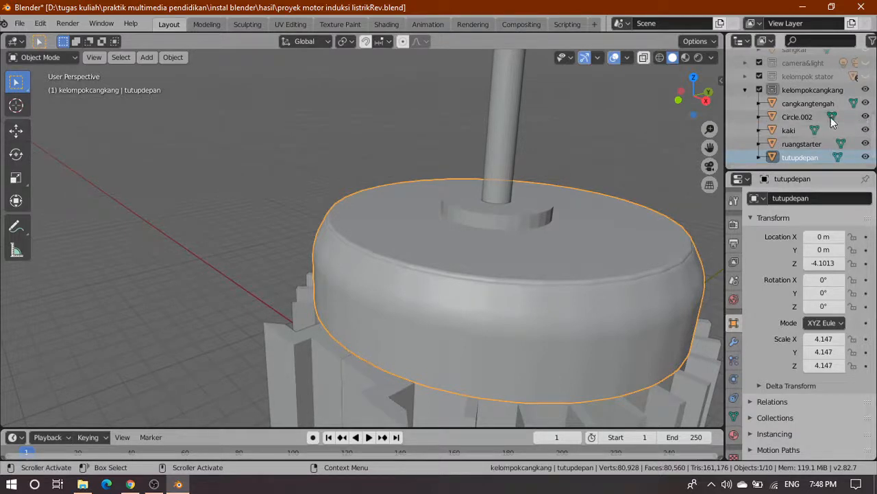
scroll(758, 86, "up", 5)
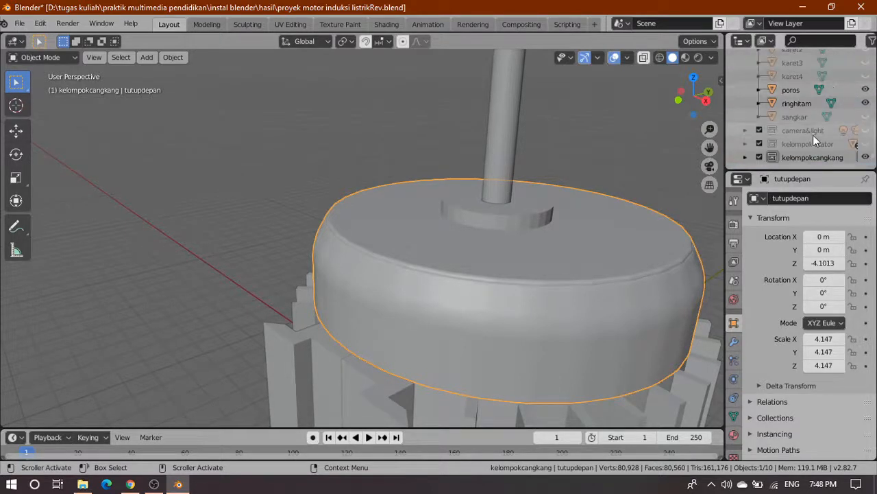
Step: Unhide the kelompok stator collection and the rotor's sangkar, karet4, karet3, karet2 and gabunganplat objects, and collapse the kelompok rotor list
left_click(865, 144)
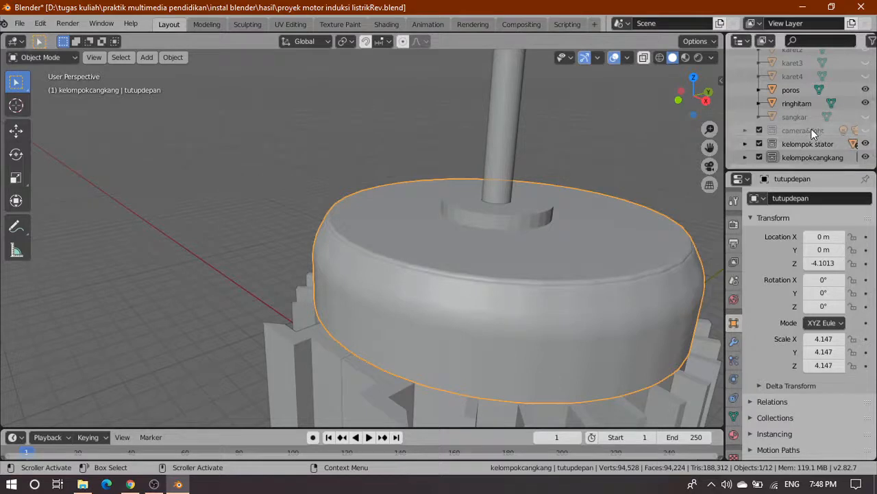
left_click(865, 117)
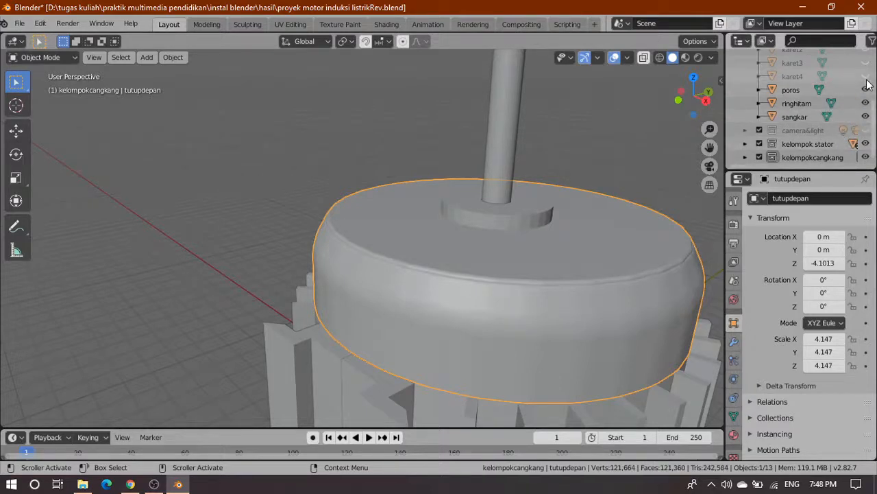
left_click(866, 77)
scroll(854, 105, "up", 3)
left_click(866, 140)
left_click(865, 126)
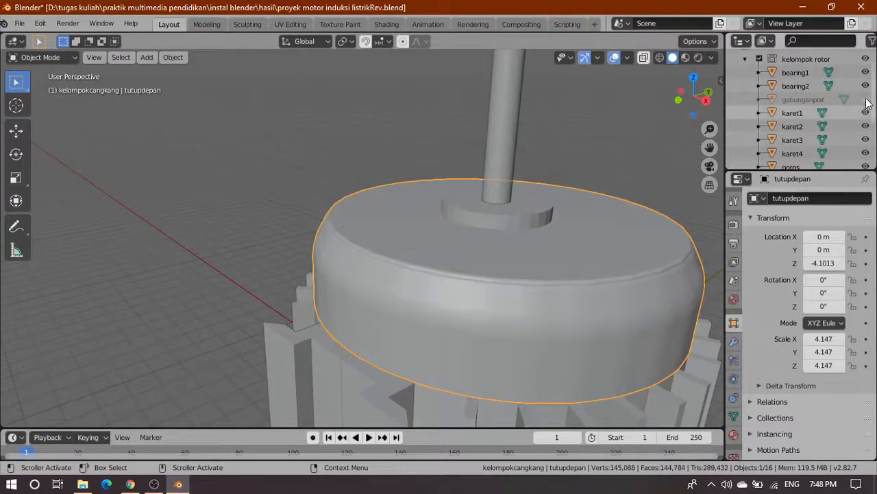
left_click(865, 99)
scroll(798, 116, "up", 2)
left_click(746, 71)
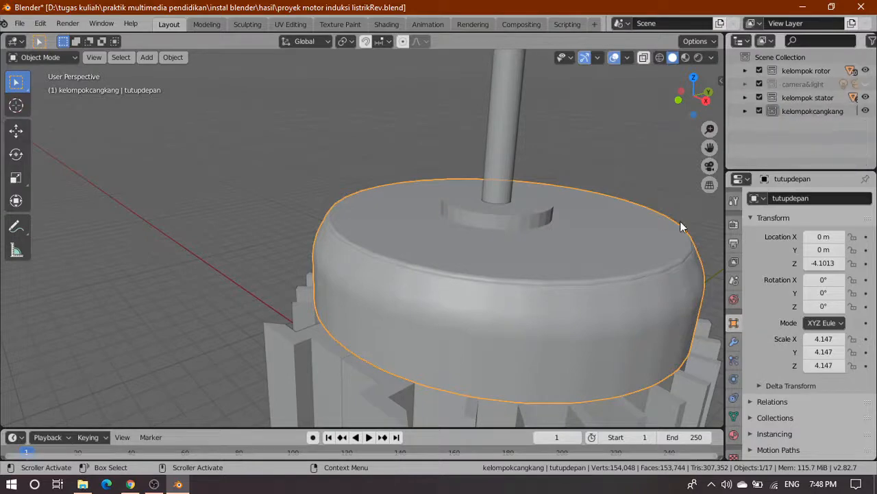
scroll(603, 322, "down", 8)
scroll(553, 336, "up", 5)
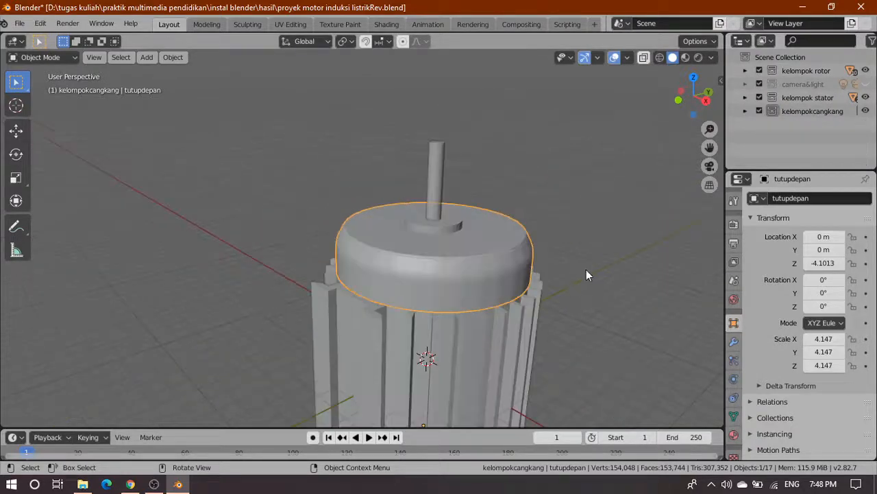
middle_click_drag(586, 269, 483, 262)
scroll(483, 261, "up", 4)
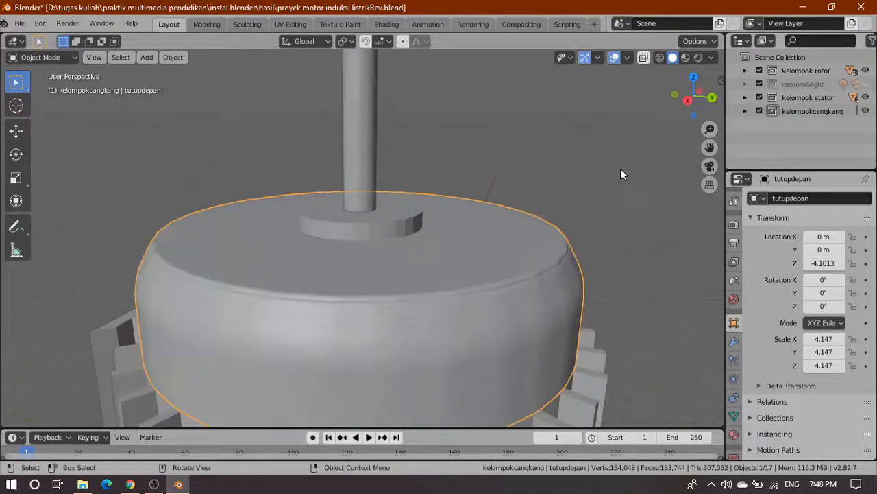
left_click(154, 484)
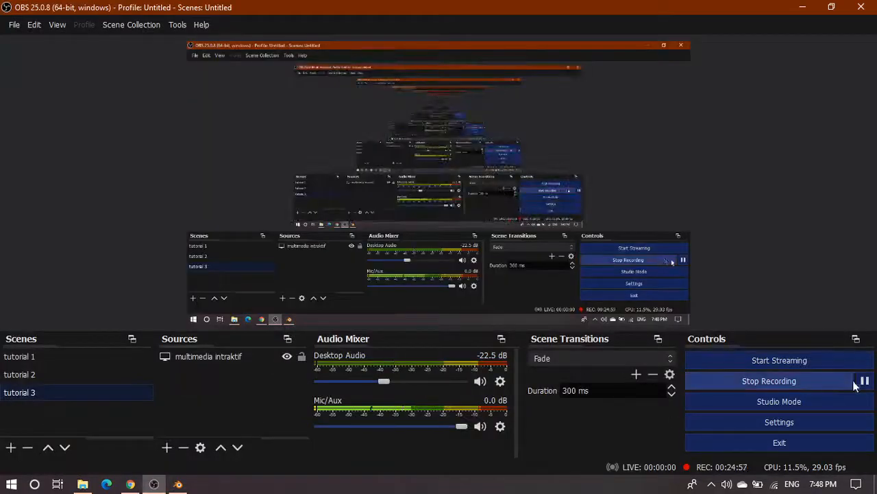
left_click(803, 7)
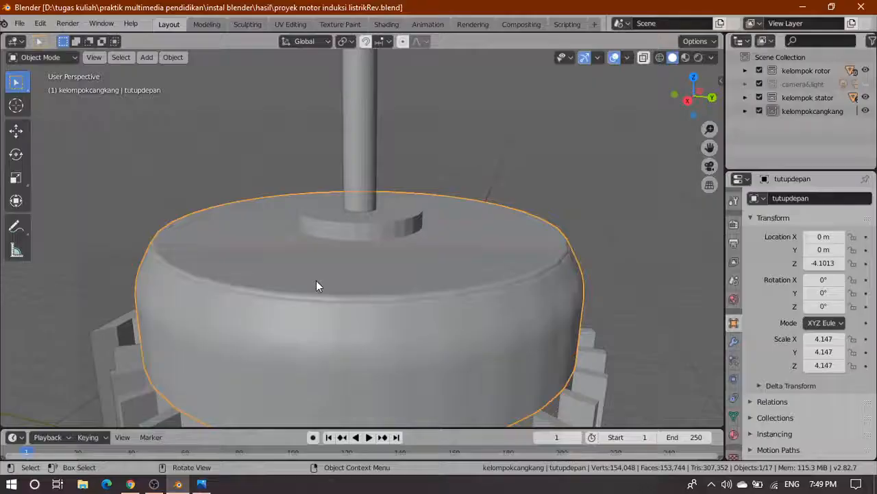
Step: Switch to Photos and examine the labelled motor parts diagram 6-motorinduksi-4-638.jpg in a maximized window
left_click(201, 484)
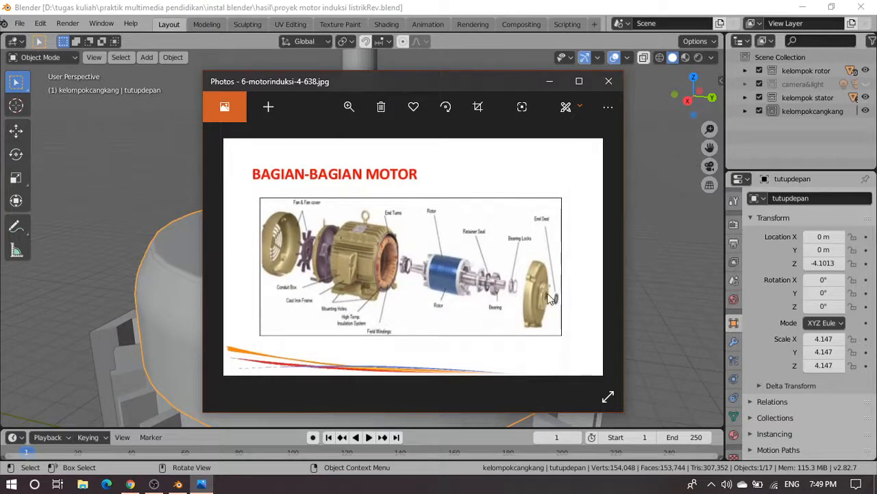
left_click(578, 81)
scroll(586, 319, "up", 2)
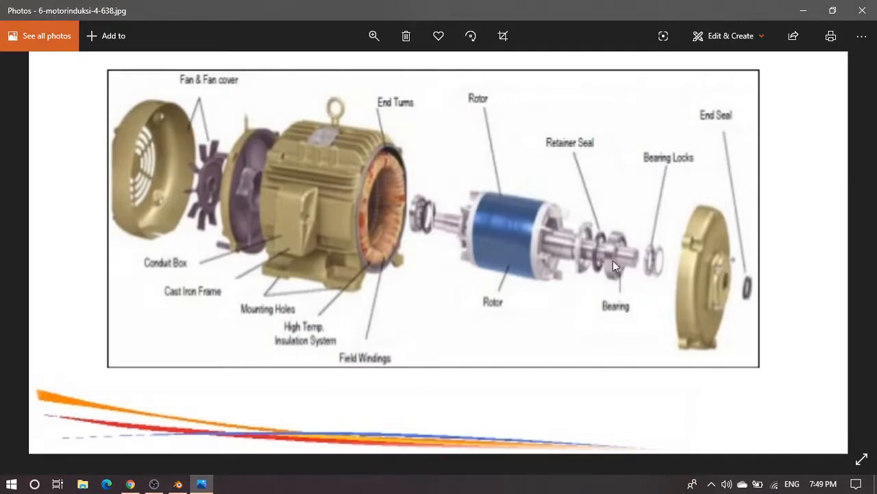
scroll(604, 268, "down", 3)
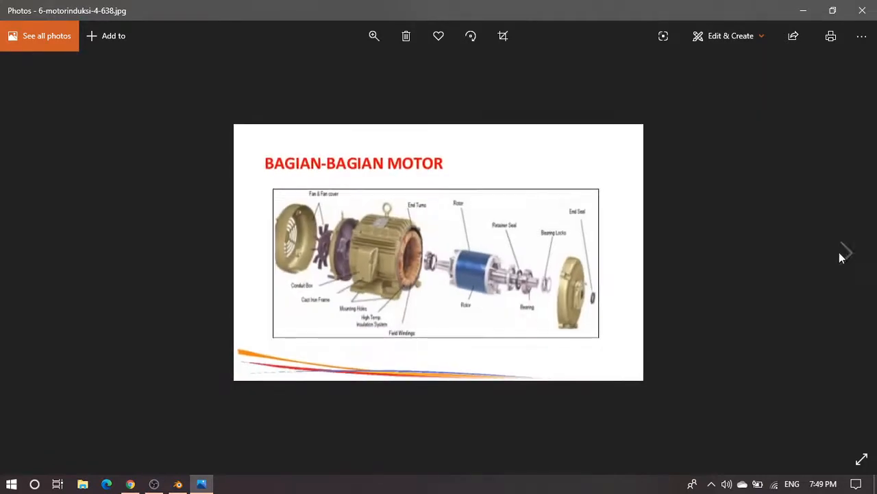
Step: Browse the following motor reference pictures, examine the labelled cutaway in download.jfif, and return to Blender
left_click(846, 254)
left_click(846, 254)
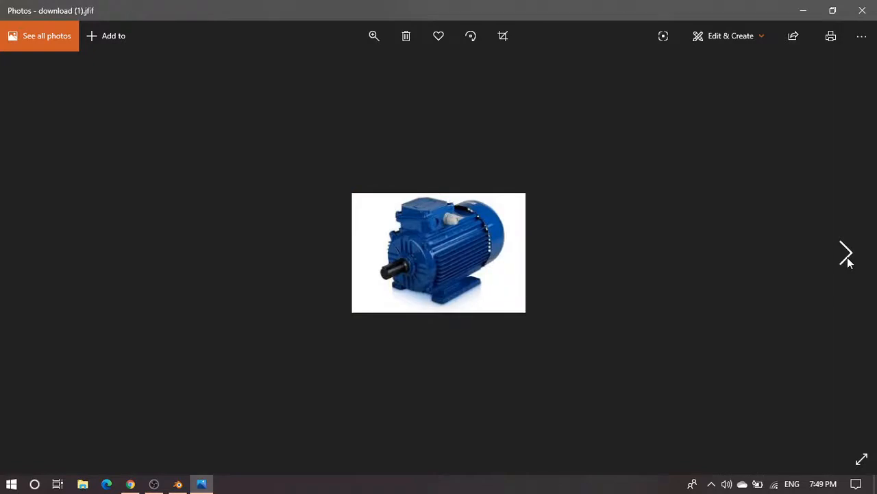
left_click(846, 252)
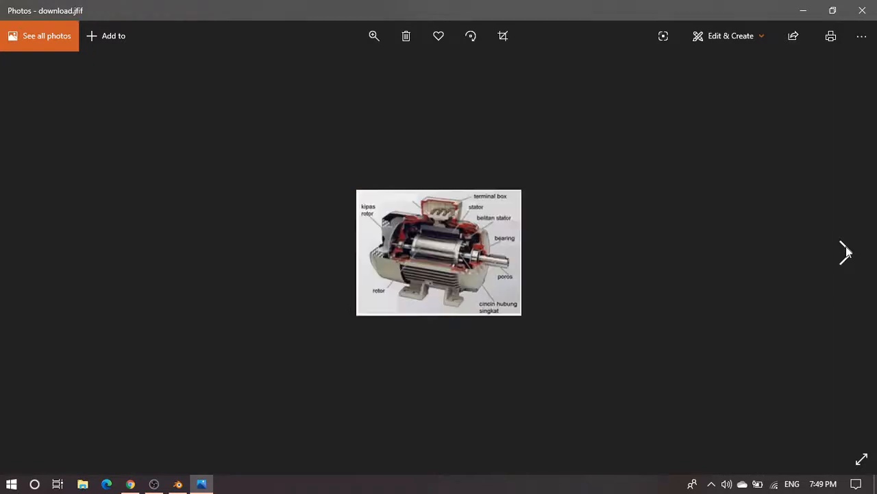
scroll(508, 271, "up", 2)
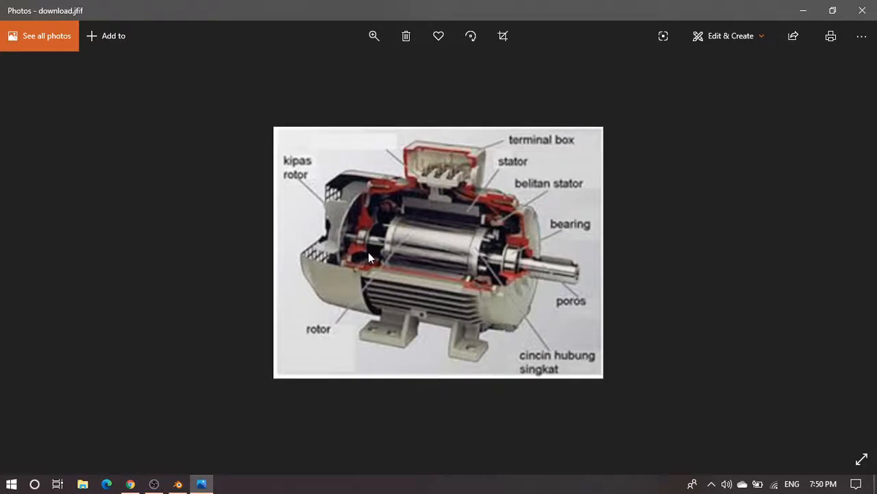
scroll(672, 277, "down", 2)
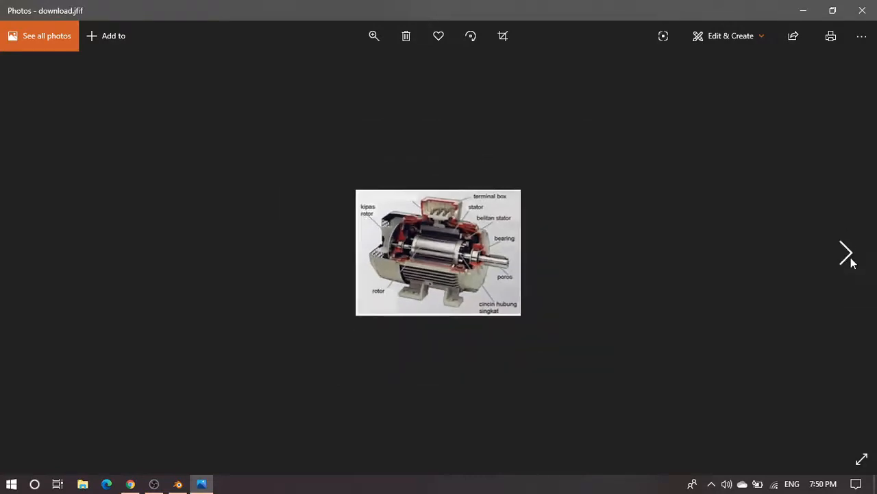
left_click(847, 253)
left_click(848, 253)
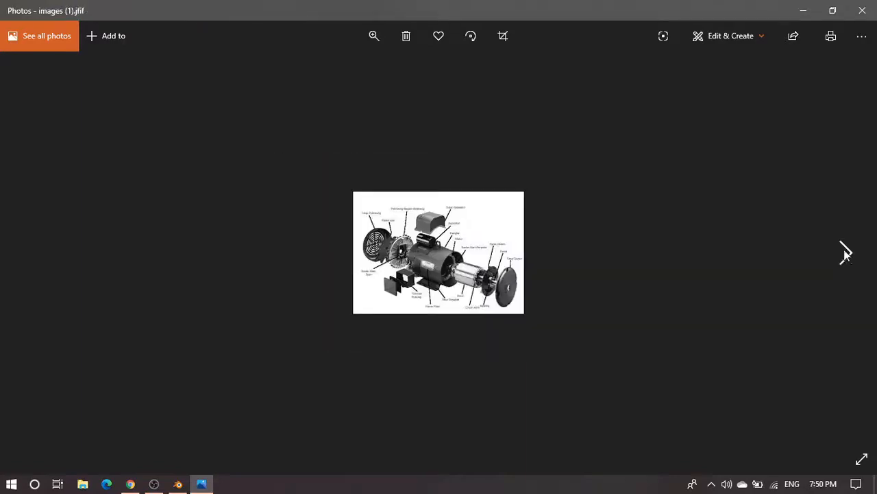
left_click(803, 10)
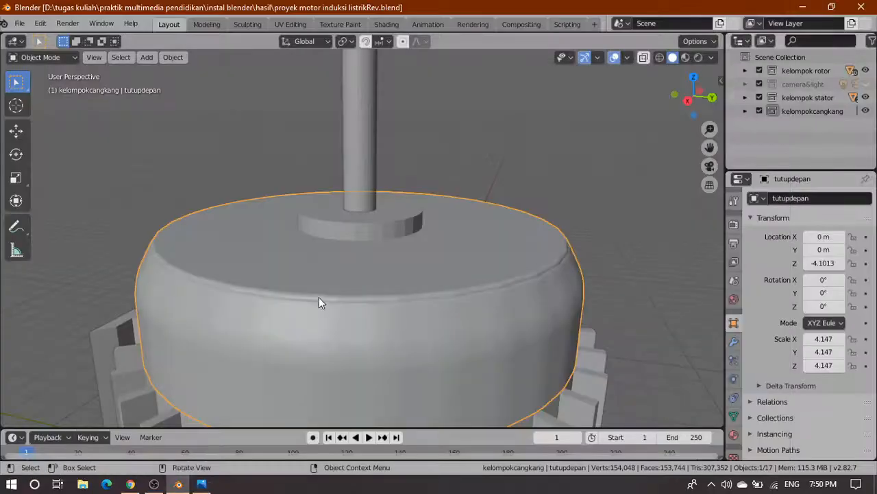
Step: Deselect the tutupdepan cover and display the whole motor model in wireframe shading
scroll(401, 237, "down", 5)
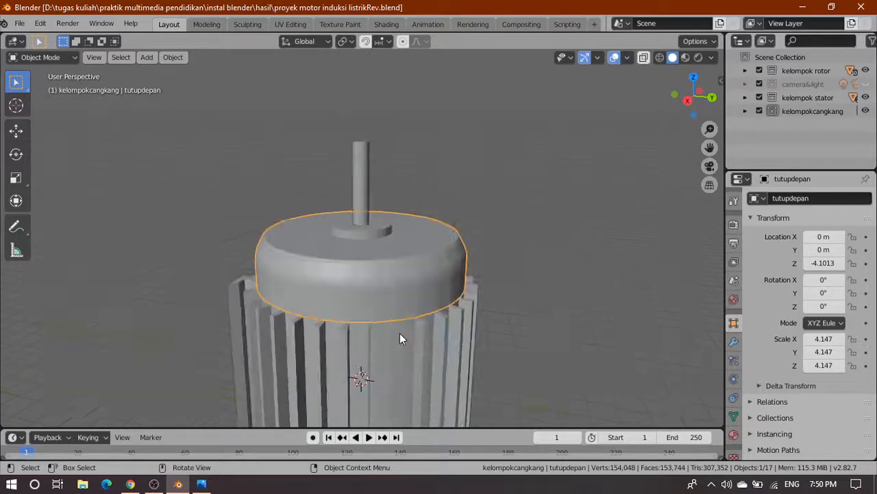
scroll(552, 288, "up", 8)
scroll(554, 287, "down", 6)
left_click(598, 210)
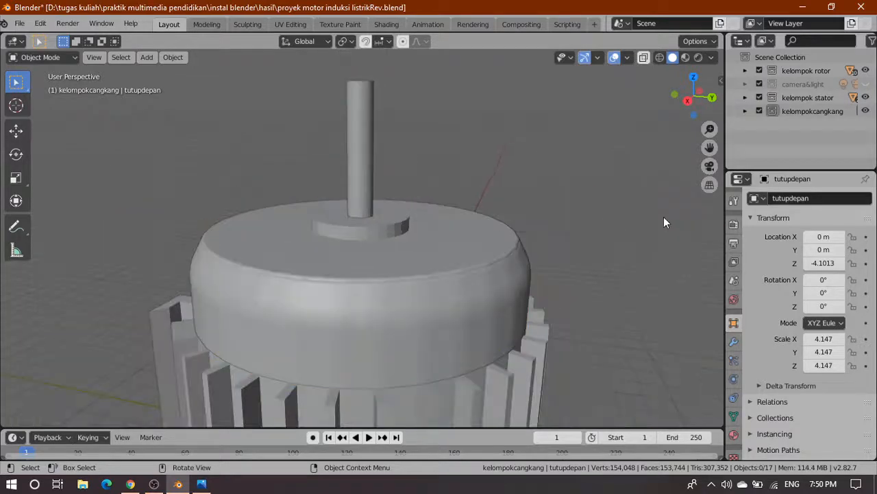
left_click(660, 58)
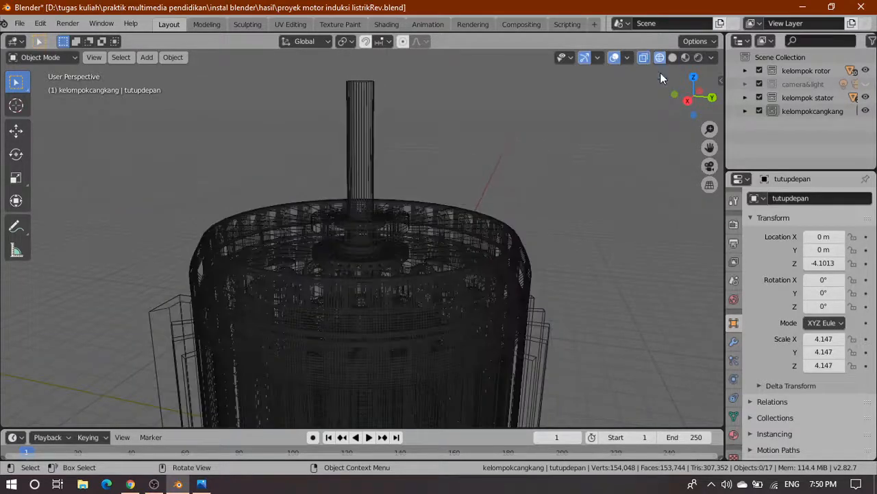
scroll(536, 280, "down", 4)
scroll(535, 281, "up", 4)
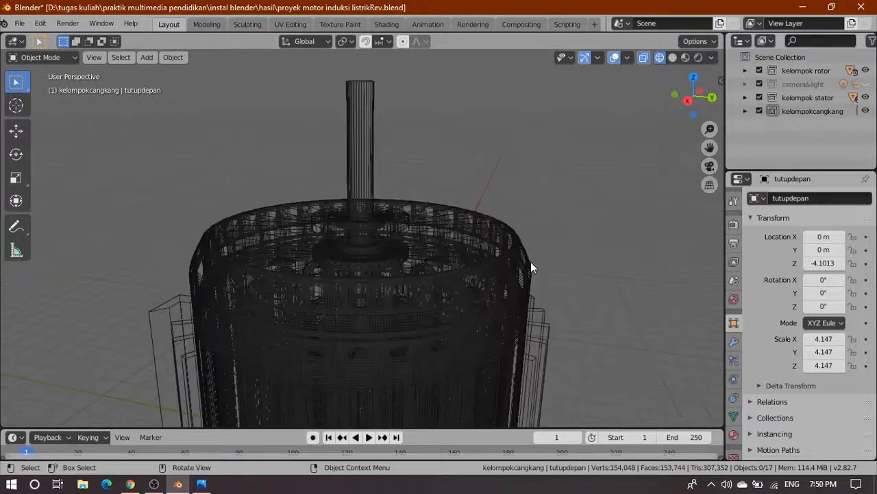
Step: Hide the kelompokcangkang and kelompok stator collections, leaving only kelompok rotor shown with its object list expanded
left_click(866, 111)
left_click(866, 97)
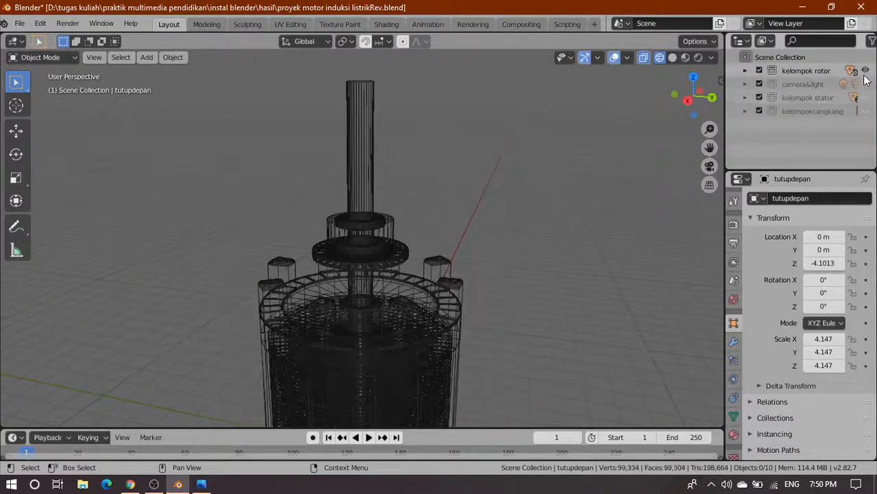
left_click(867, 72)
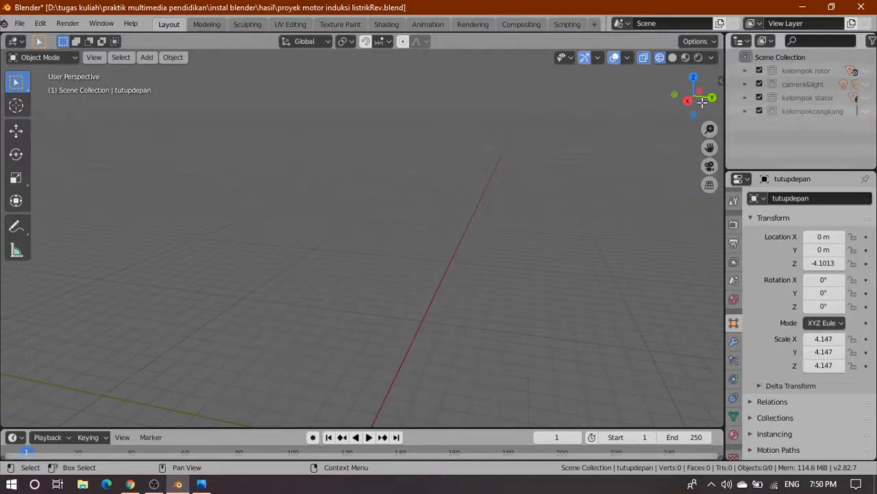
left_click(746, 71)
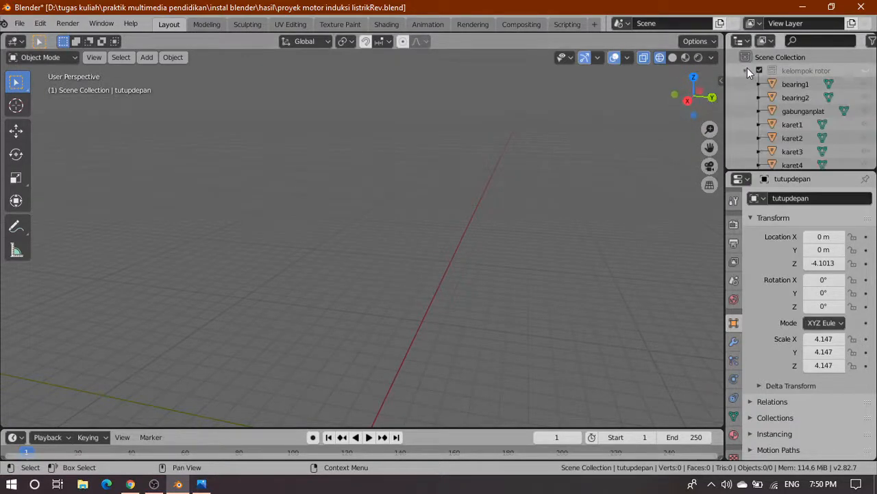
left_click(867, 72)
Step: Identify the rotor parts sangkar, ringhitam, poros and karet4 through karet1 by selecting each one in turn
scroll(800, 150, "down", 3)
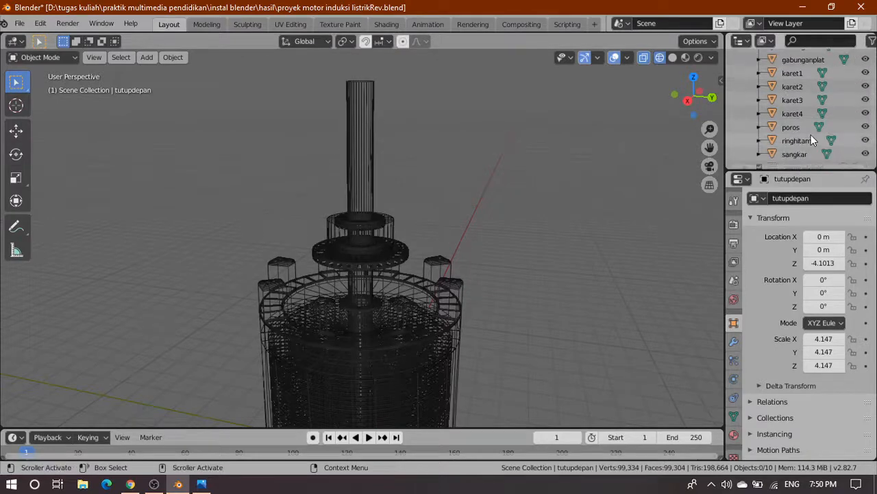
left_click(793, 156)
left_click(793, 140)
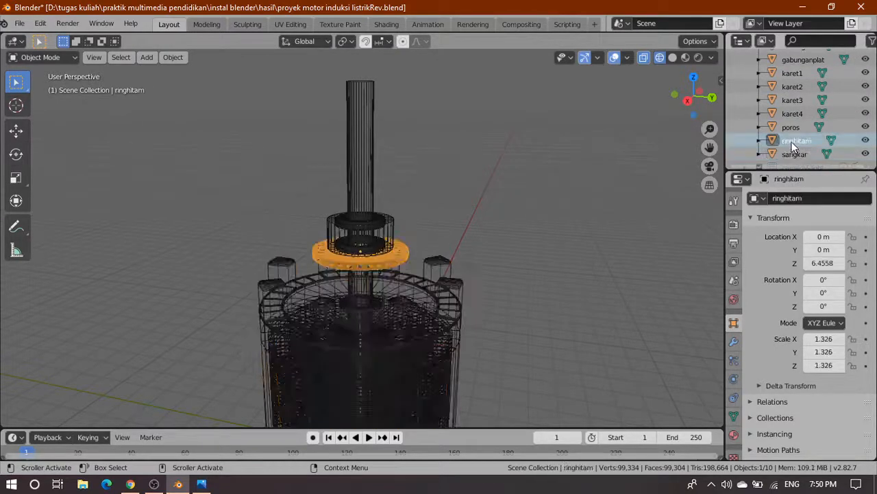
left_click(791, 127)
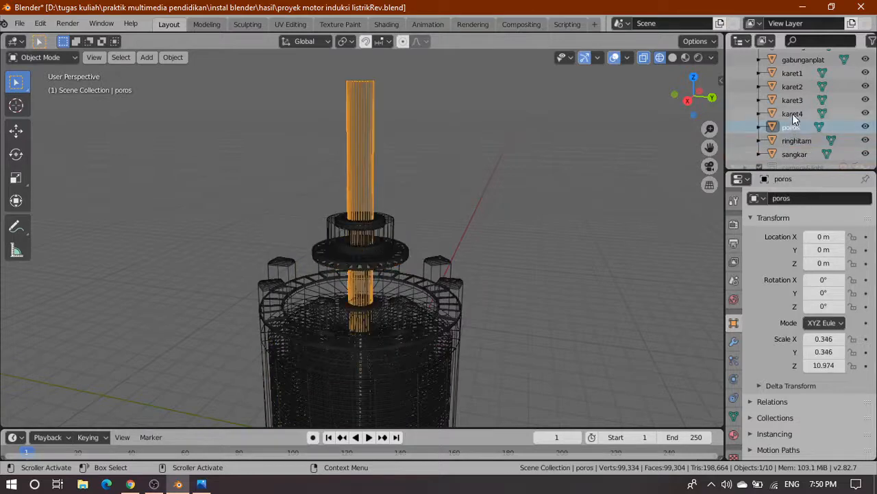
left_click(792, 114)
left_click(793, 100)
left_click(793, 87)
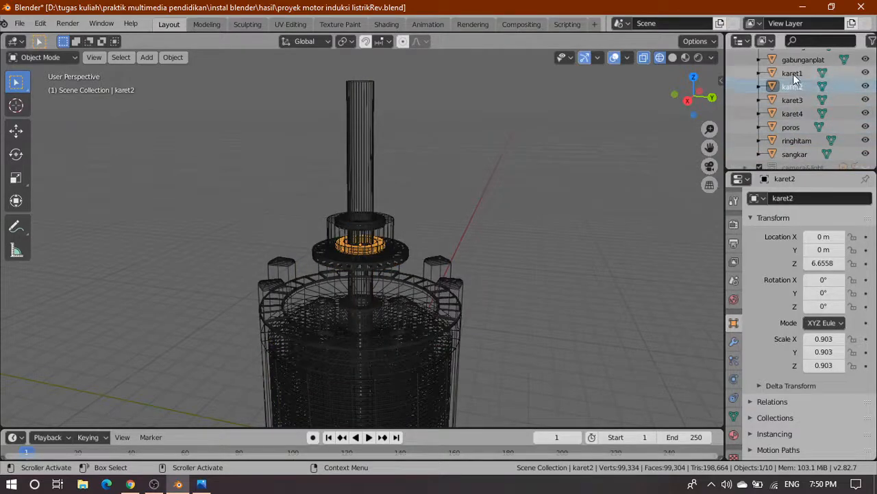
left_click(793, 74)
Step: Identify gabunganplat and both bearings by selecting them individually, and select sangkar together with bearing1
scroll(808, 103, "up", 3)
left_click(809, 111)
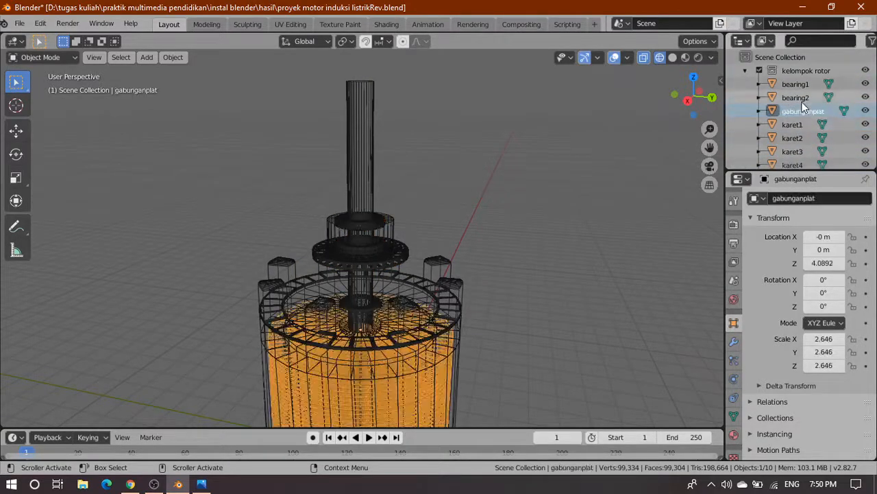
left_click(802, 99)
left_click(796, 83)
left_click(797, 97)
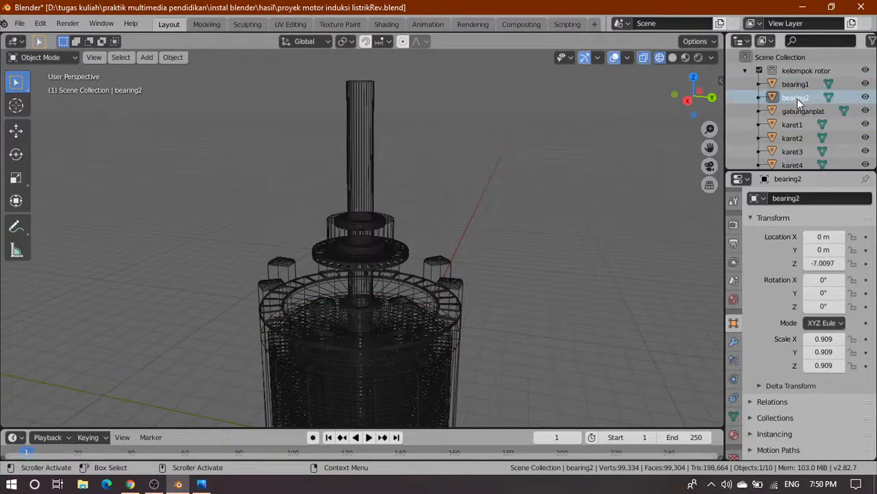
left_click(799, 85)
scroll(803, 120, "down", 3)
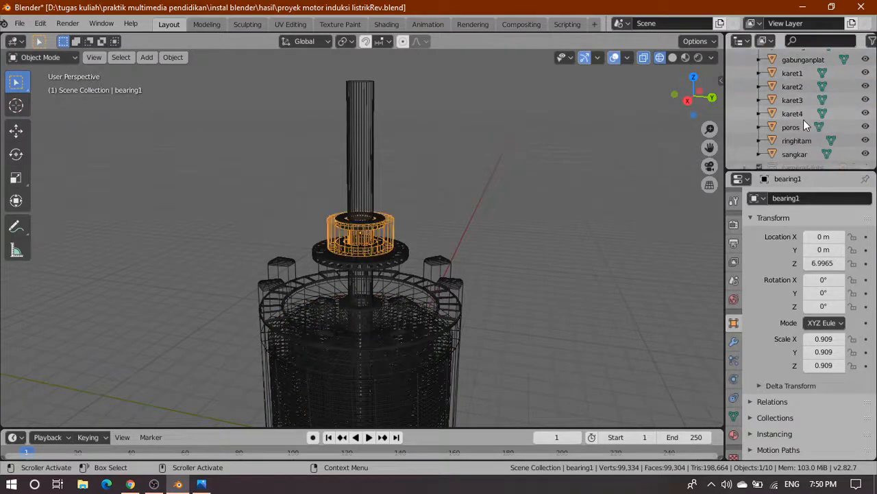
left_click(803, 155)
scroll(800, 152, "up", 3)
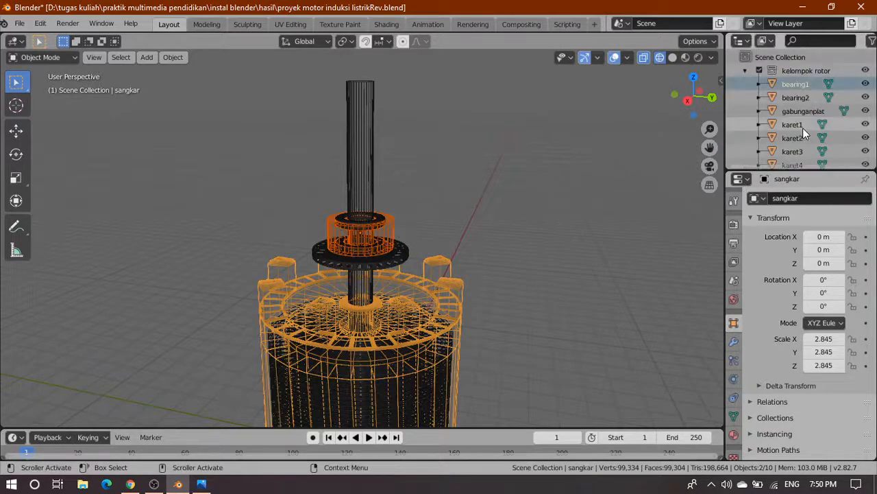
Step: Collapse the kelompok rotor list, then show the kelompok stator collection and expand its objects
left_click(746, 69)
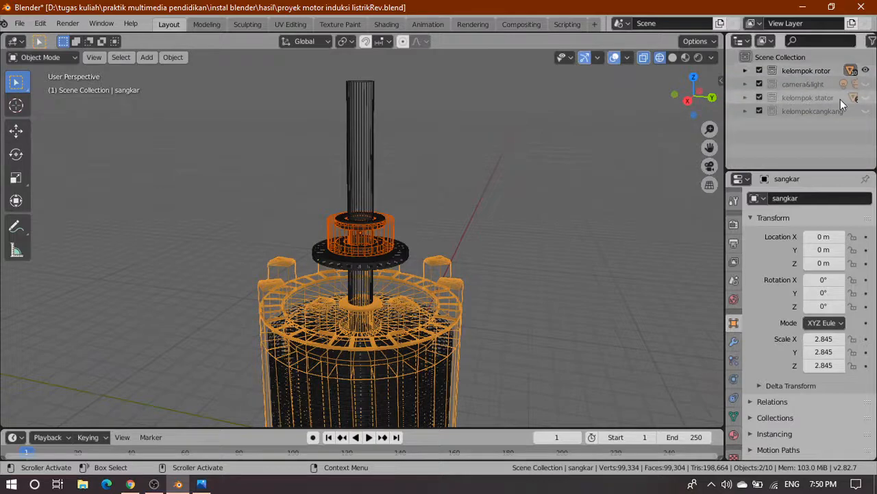
left_click(866, 97)
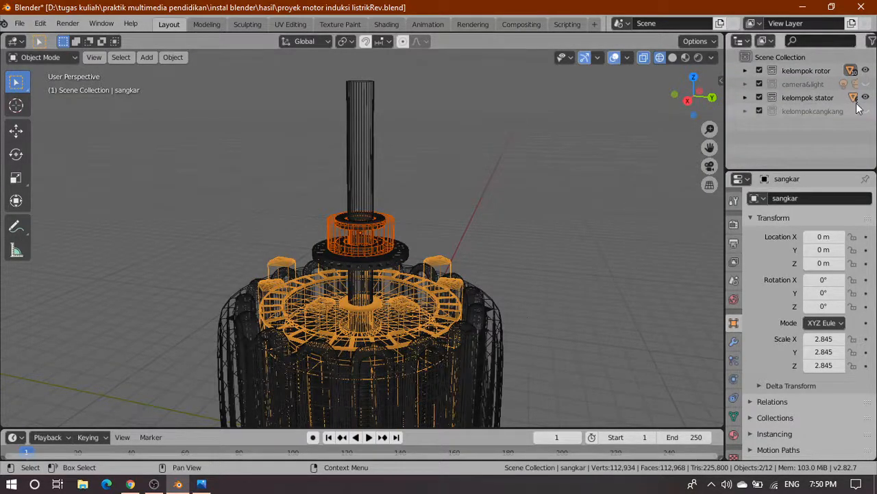
left_click(746, 98)
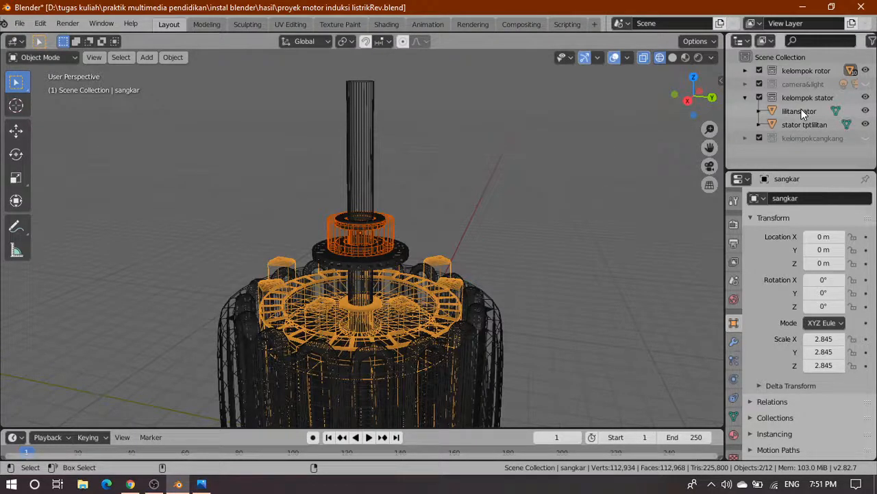
Step: Add lilitanstator to the selection, and show the kelompokcangkang collection with its object list expanded
left_click(802, 111)
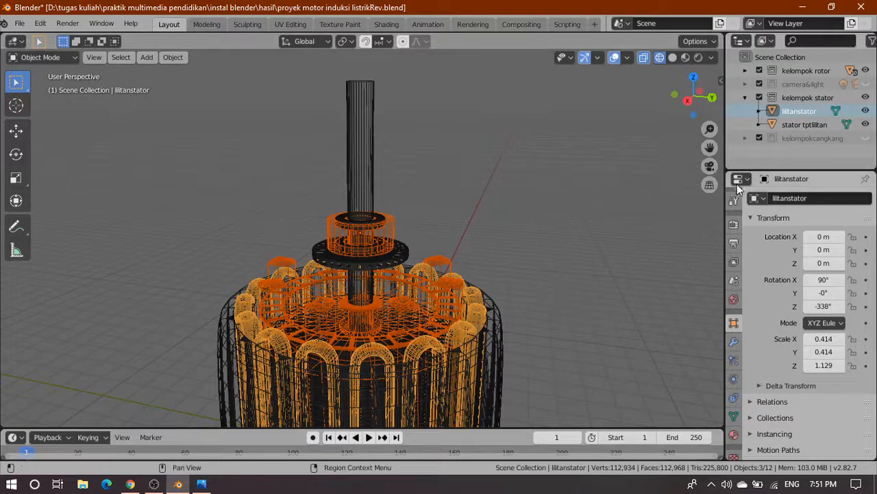
left_click(866, 138)
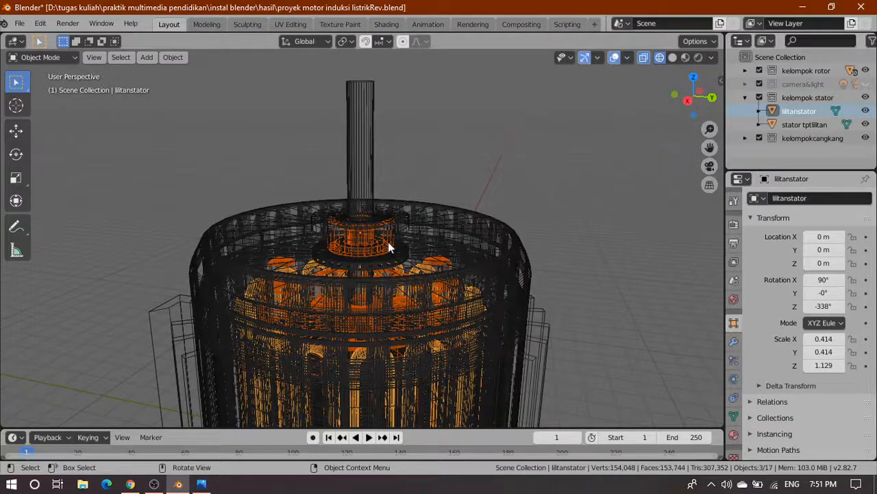
left_click(744, 137)
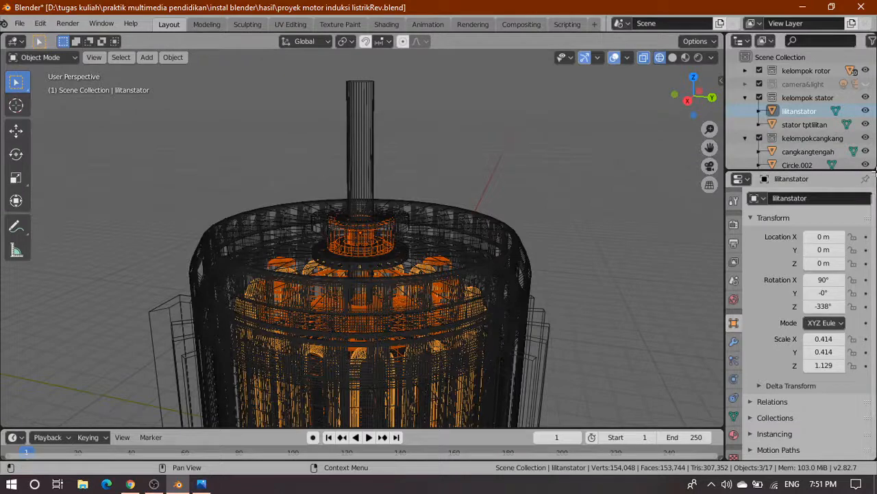
Step: Identify the casing parts cangkangtengah and Circle.002 by selecting each one in turn
left_click(805, 152, "ctrl")
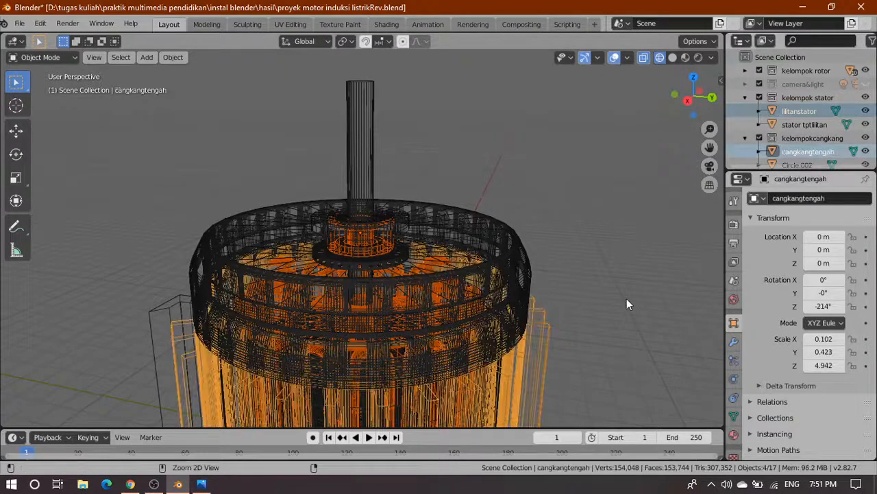
left_click(795, 162, "ctrl")
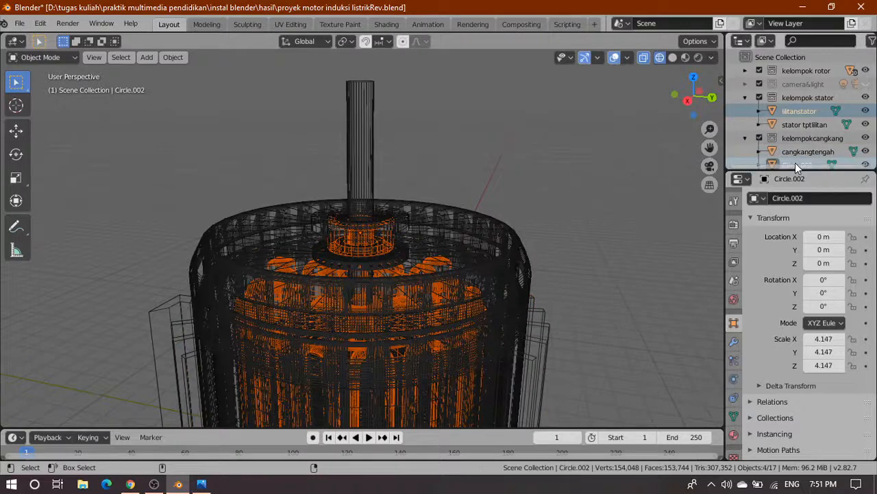
middle_click_drag(795, 162, 795, 138)
scroll(795, 138, "down", 2)
scroll(490, 302, "down", 4)
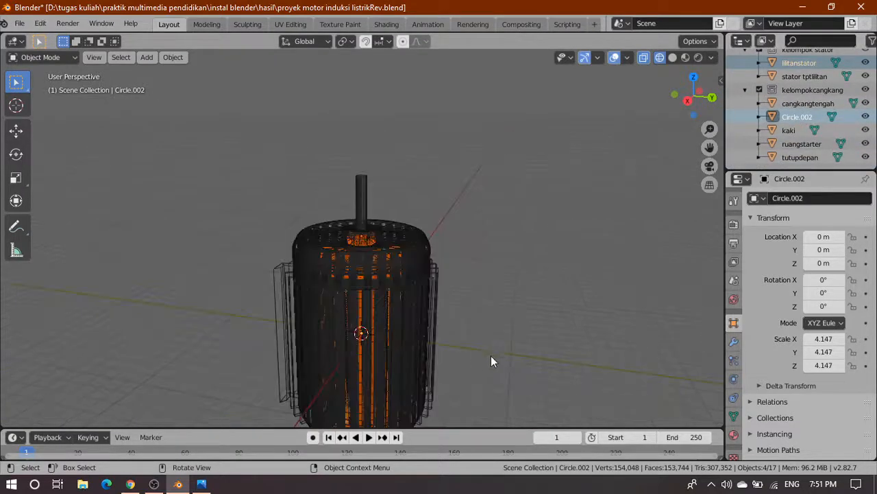
middle_click_drag(502, 346, 527, 276, "shift")
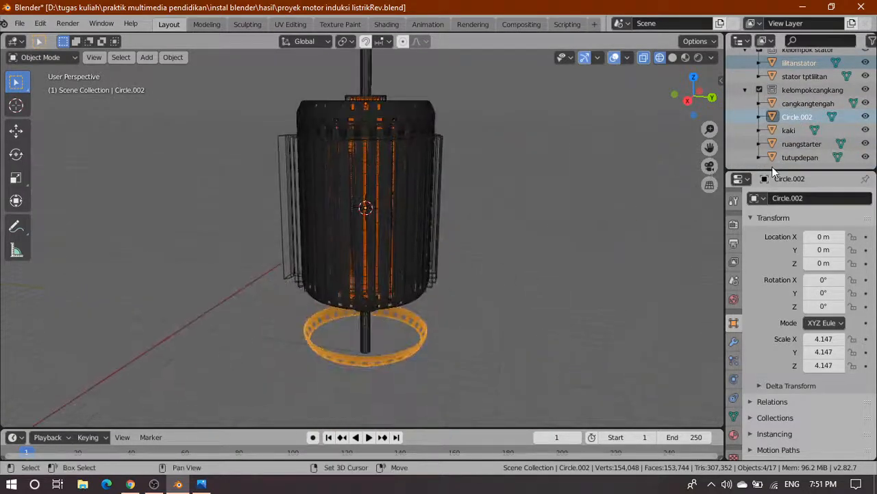
Step: Identify the casing parts kaki and ruangstarter by selecting each, keeping Circle.002 and ruangstarter selected
left_click(789, 130, "ctrl")
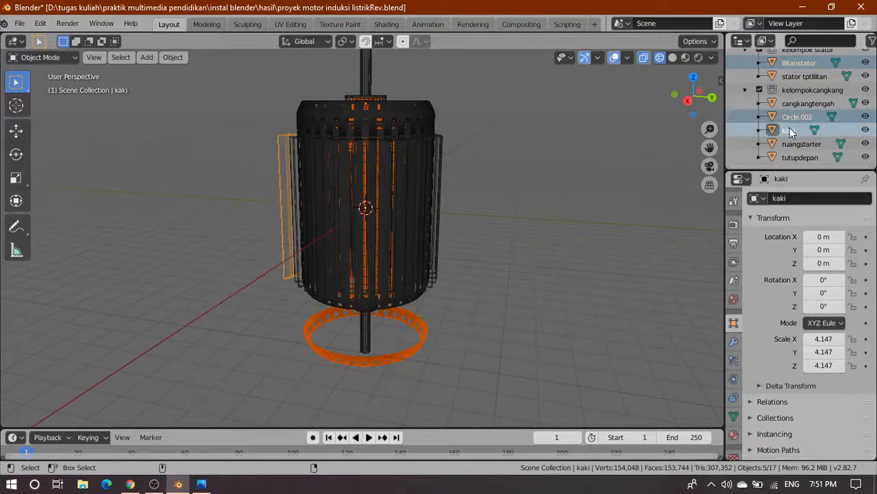
left_click(790, 129, "ctrl")
left_click(794, 118, "ctrl")
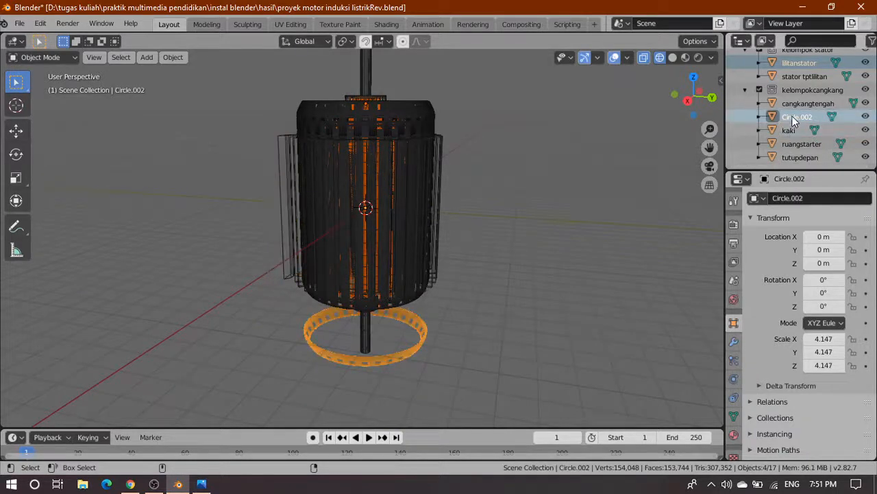
left_click(802, 144, "ctrl")
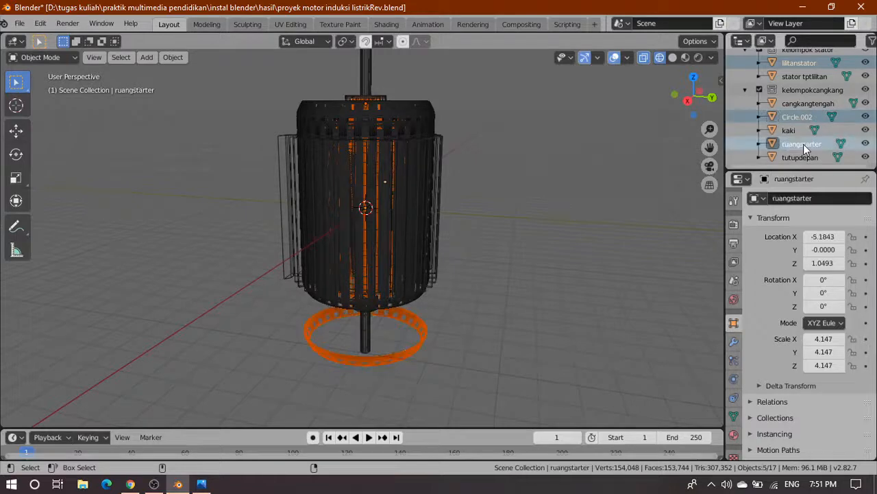
middle_click_drag(290, 249, 438, 250)
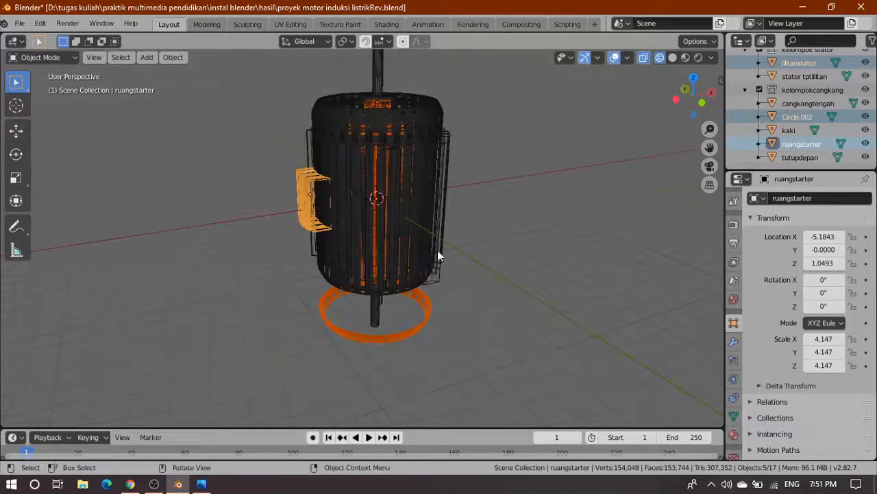
left_click(801, 117, "ctrl")
left_click(796, 144, "ctrl")
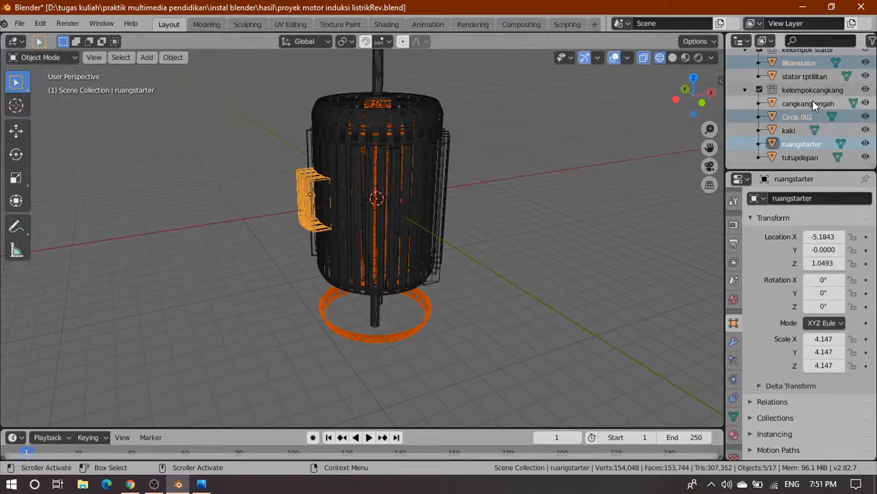
Step: Add tutupdepan to the selection to identify the front cover around the shaft
left_click(808, 158, "ctrl")
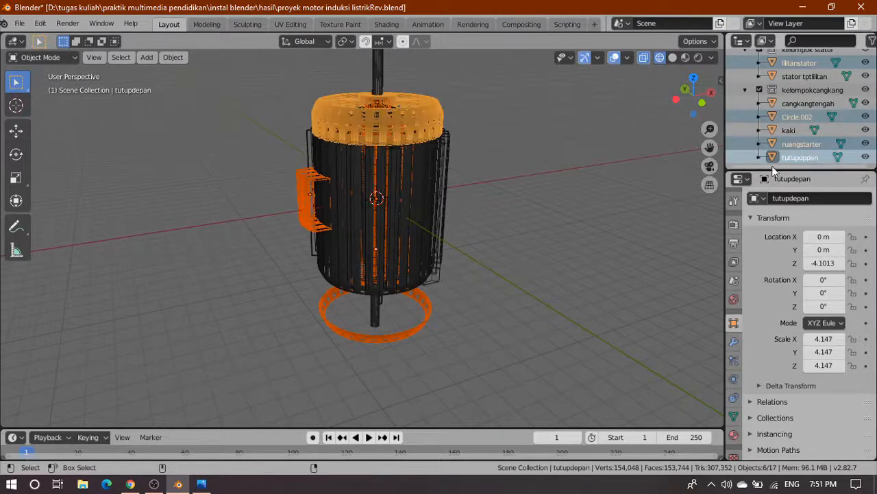
scroll(549, 166, "up", 4)
middle_click_drag(601, 121, 598, 265, "shift")
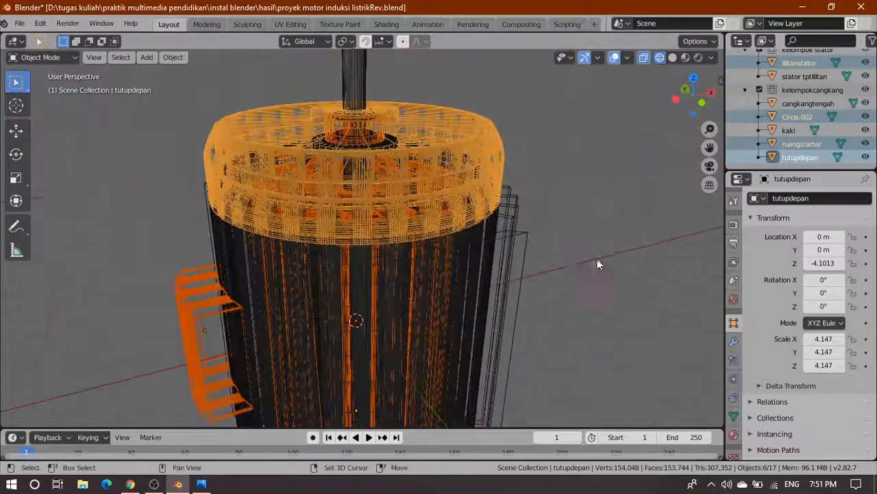
Step: Hide ruangstarter, kaki, Circle.002 and cangkangtengah so that only tutupdepan remains shown in the kelompokcangkang collection
left_click(866, 144)
left_click(866, 130)
left_click(866, 116)
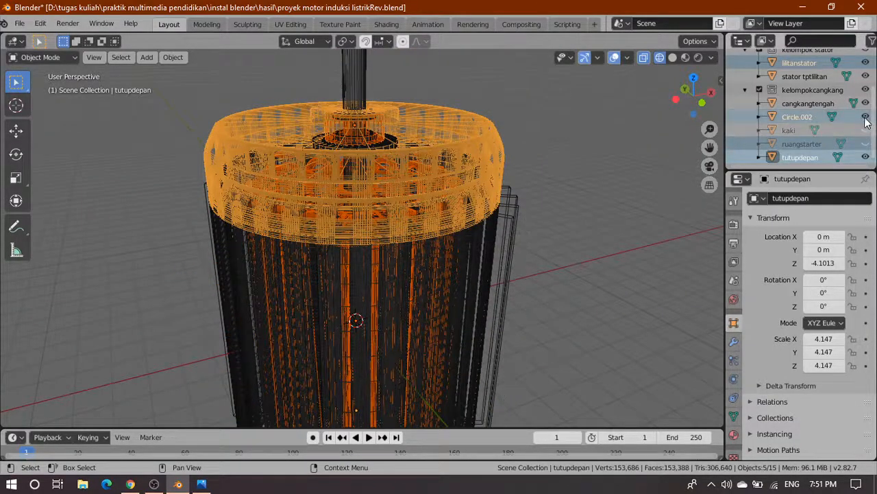
left_click(865, 103)
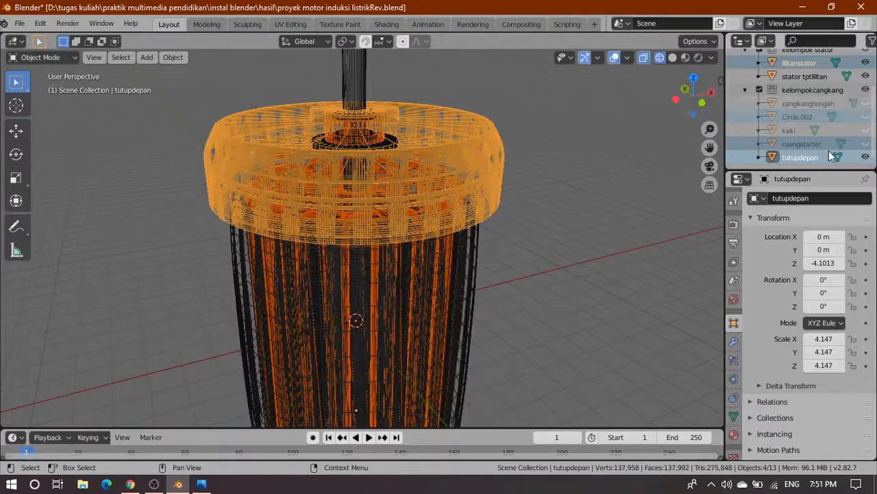
Step: Examine how the tutupdepan cover sits over the stator windings and rotor shaft, from below and above
middle_click_drag(465, 262, 409, 165)
scroll(420, 238, "up", 4)
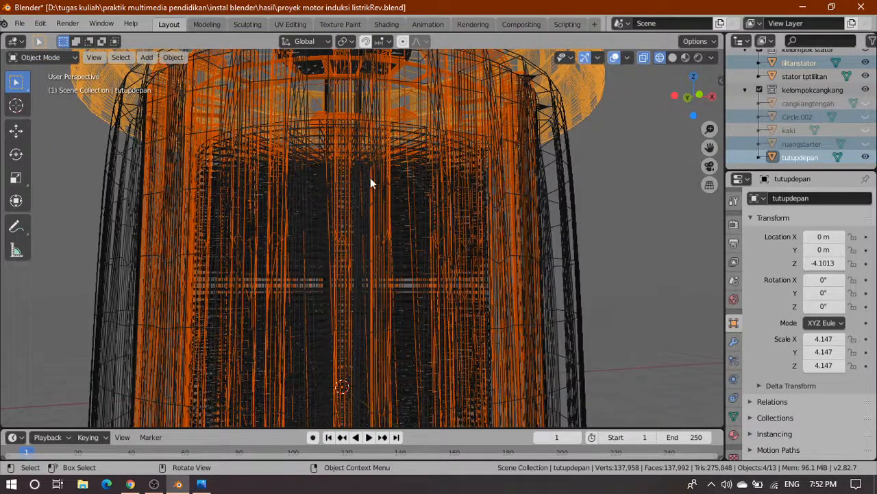
scroll(472, 185, "down", 3)
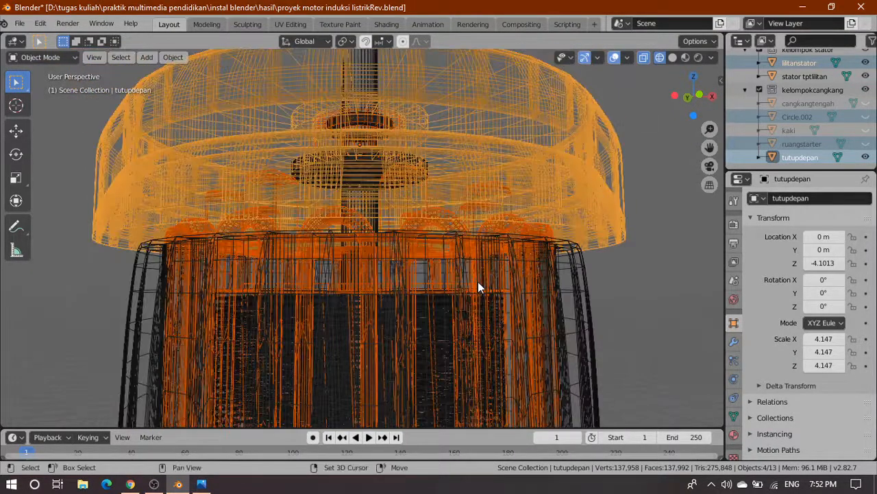
middle_click_drag(388, 235, 420, 210)
middle_click_drag(515, 196, 389, 263, "shift")
scroll(389, 263, "down", 5)
scroll(389, 267, "down", 3)
middle_click_drag(308, 255, 446, 290)
scroll(445, 290, "up", 4)
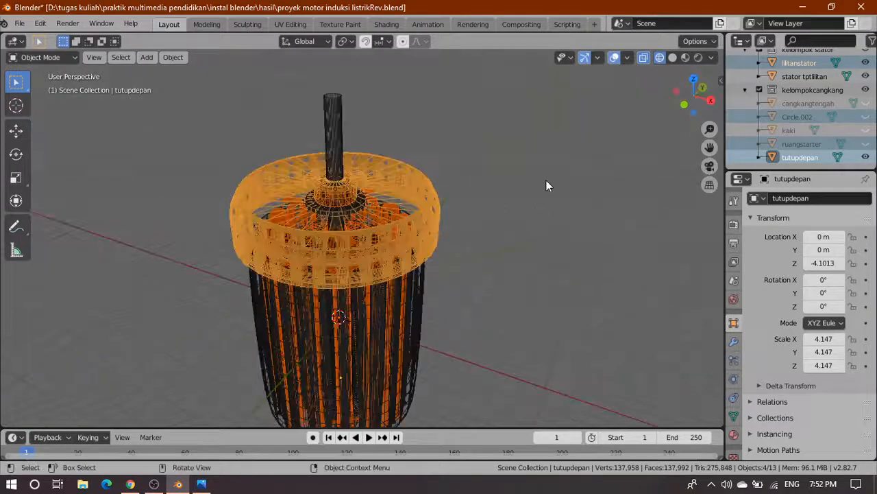
Step: Deselect all objects and inspect the front cover and stator in solid viewport shading
left_click(548, 184)
left_click(673, 58)
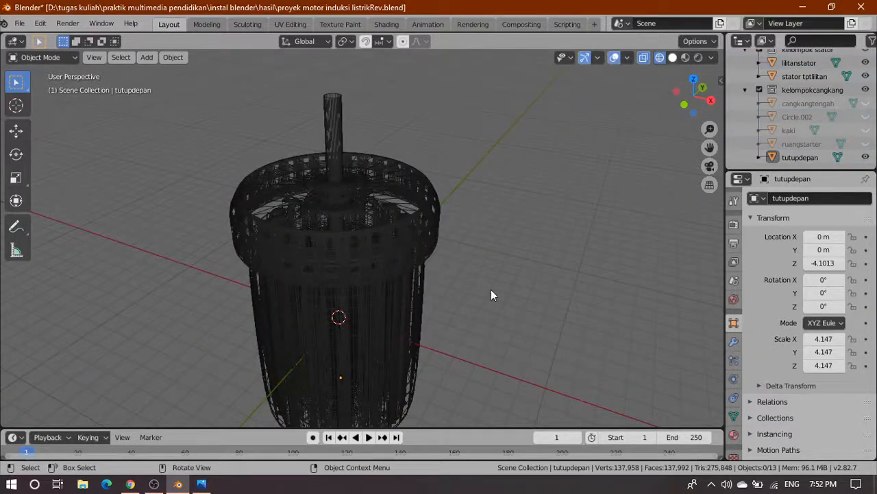
scroll(556, 319, "up", 3)
mouse_move(533, 295)
middle_mouse_down()
mouse_move(495, 250)
mouse_move(494, 233)
middle_mouse_up()
scroll(843, 124, "up", 3)
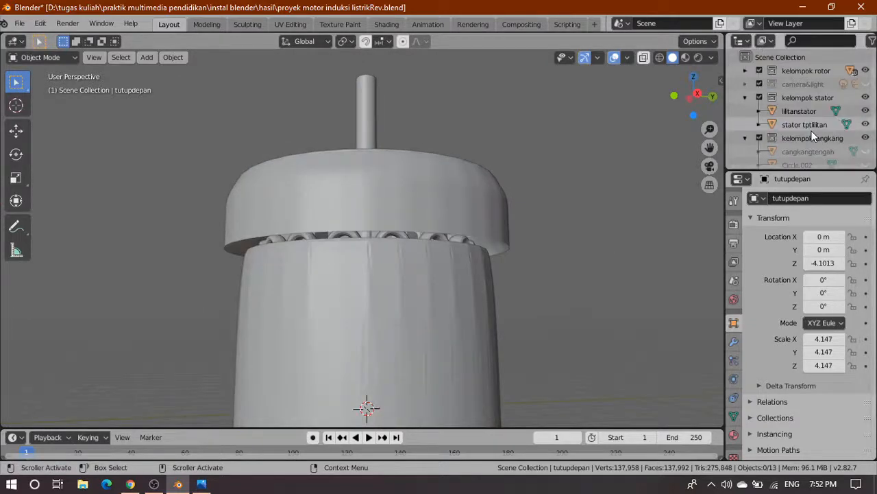
Step: Hide stator tptlilitan to inspect the windings beneath the cover, and return the viewport to wireframe shading
left_click(865, 124)
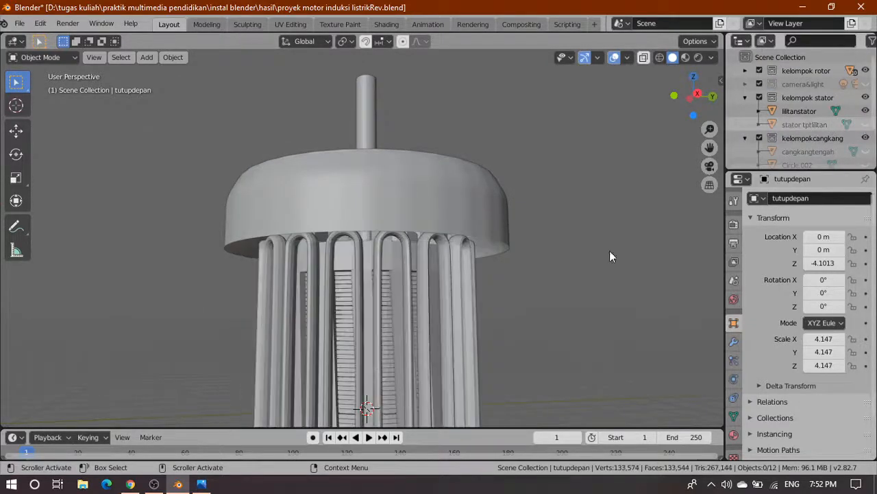
middle_click_drag(606, 292, 508, 288)
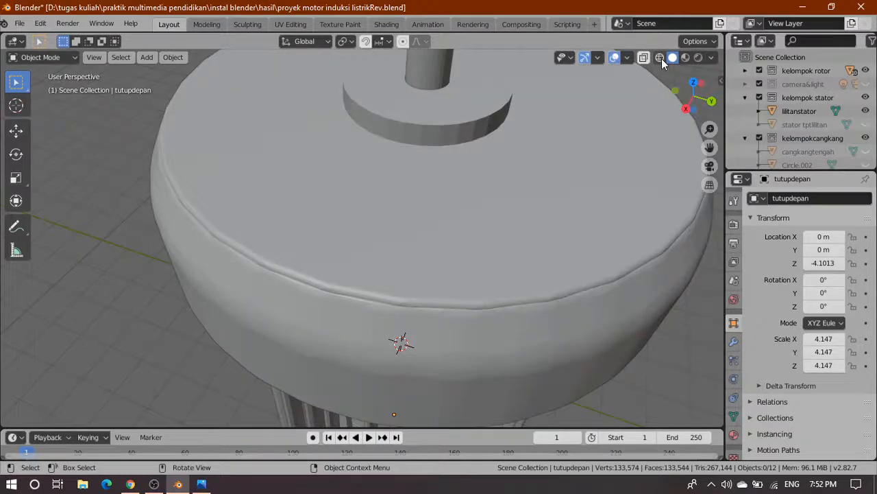
left_click(660, 57)
mouse_move(593, 348)
middle_mouse_down()
mouse_move(517, 239)
mouse_move(599, 310)
middle_mouse_up()
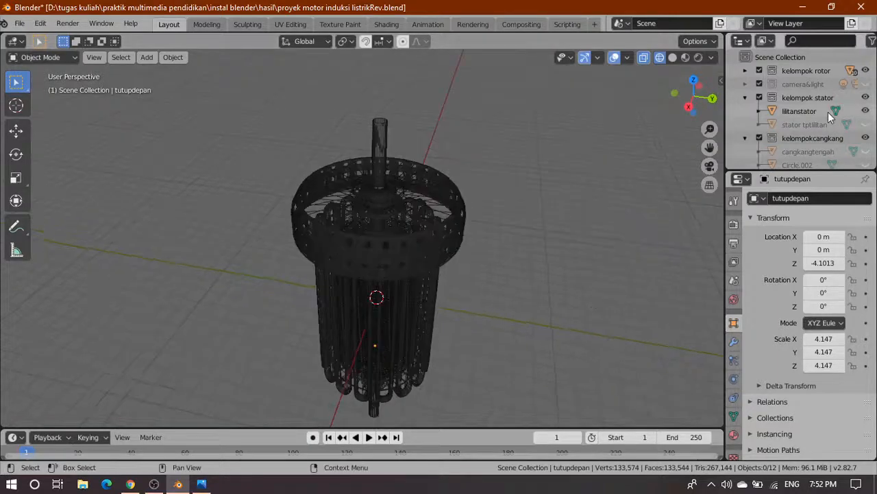
Step: Expand the kelompok rotor collection and select bearing1 together with karet1 and karet2
left_click(745, 70)
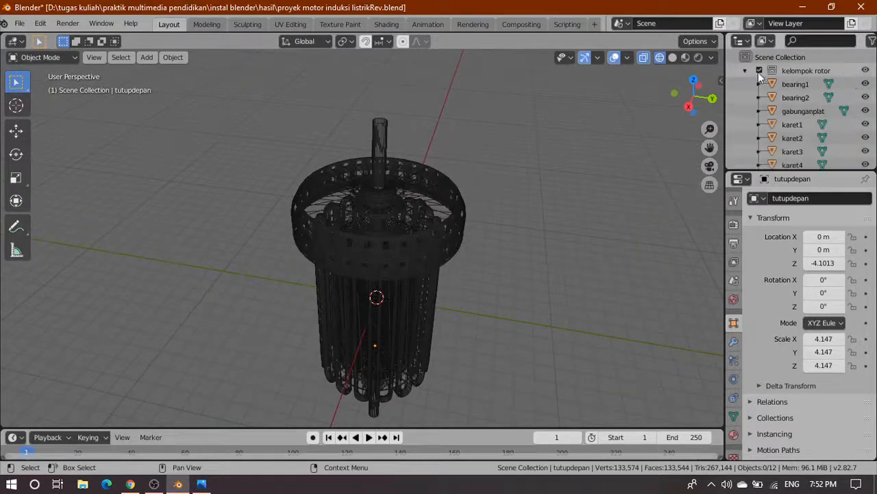
left_click(801, 81)
scroll(445, 192, "up", 4)
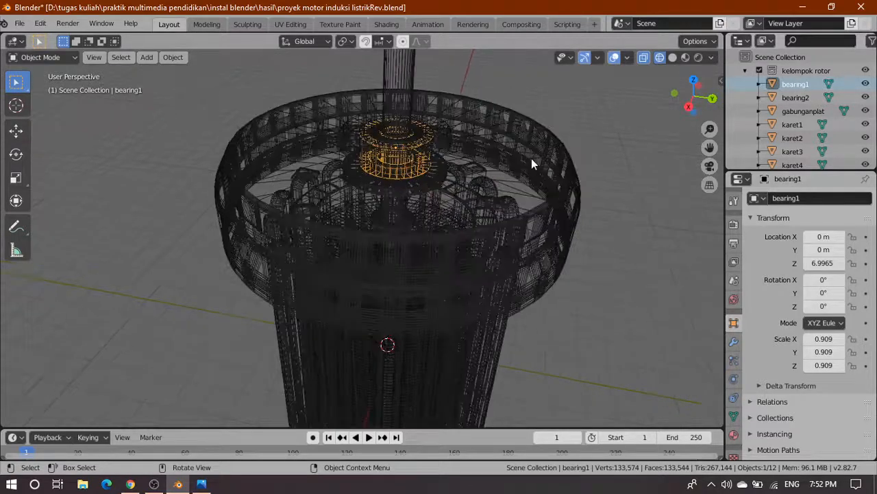
left_click(843, 125, "ctrl")
left_click(793, 138, "ctrl")
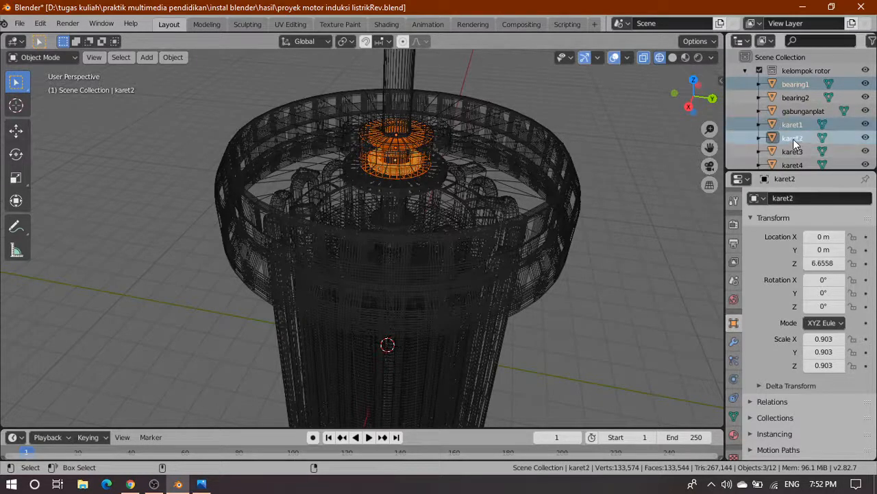
Step: Add ringhitam to the selection and inspect its position beneath the bearing inside the cover
scroll(796, 113, "down", 5)
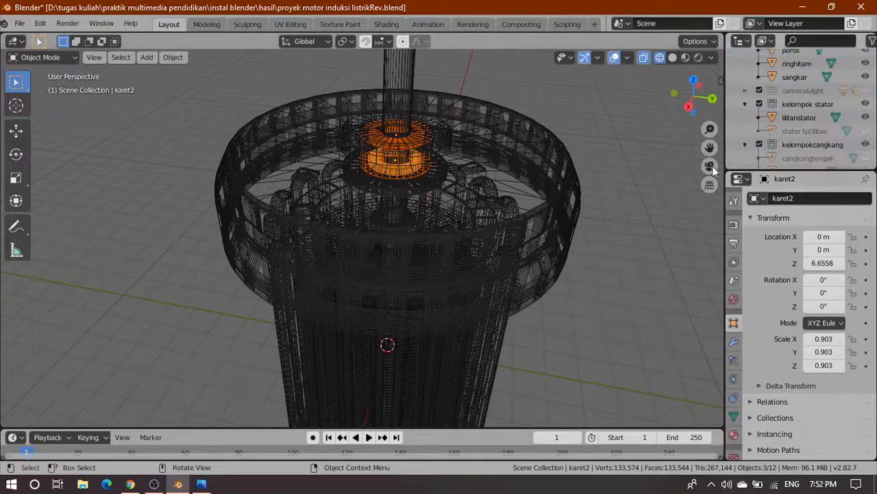
scroll(811, 136, "down", 3)
scroll(816, 123, "up", 2)
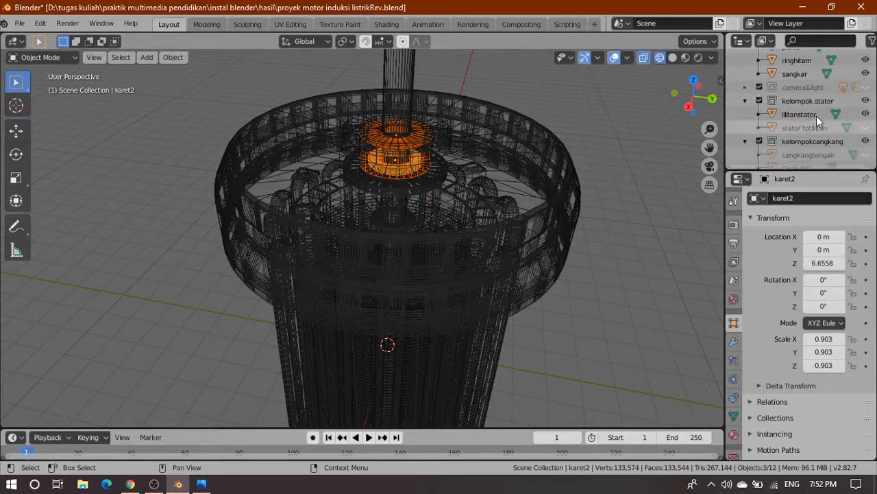
left_click(803, 60)
middle_click_drag(531, 251, 543, 218)
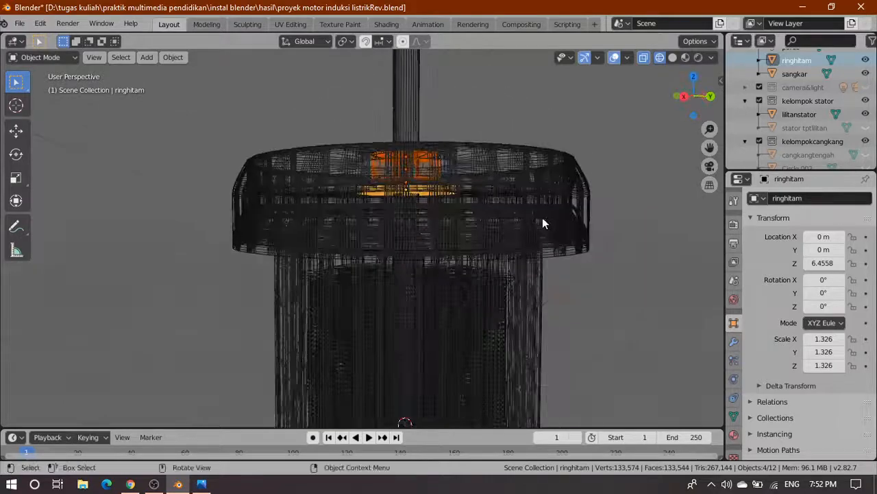
middle_click_drag(388, 192, 529, 213)
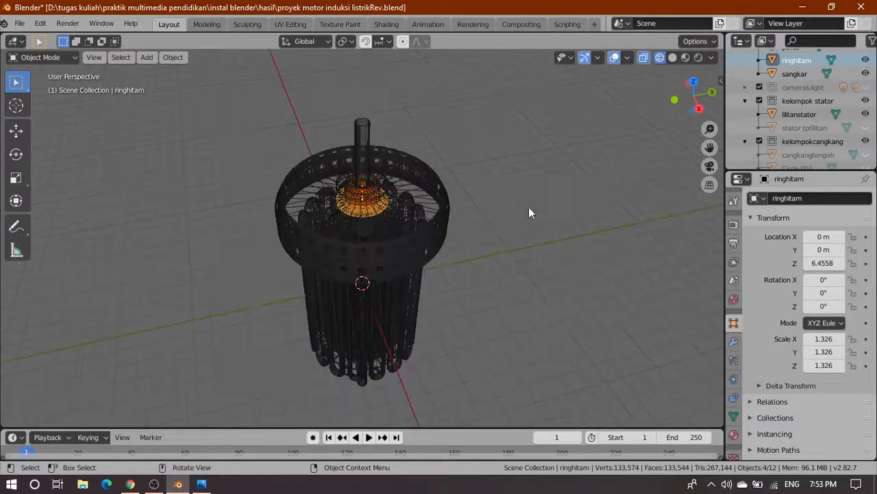
Step: Show stator tptlilitan, the camera&light collection, and the casing parts cangkangtengah, Circle.002, kaki and ruangstarter
left_click(865, 127)
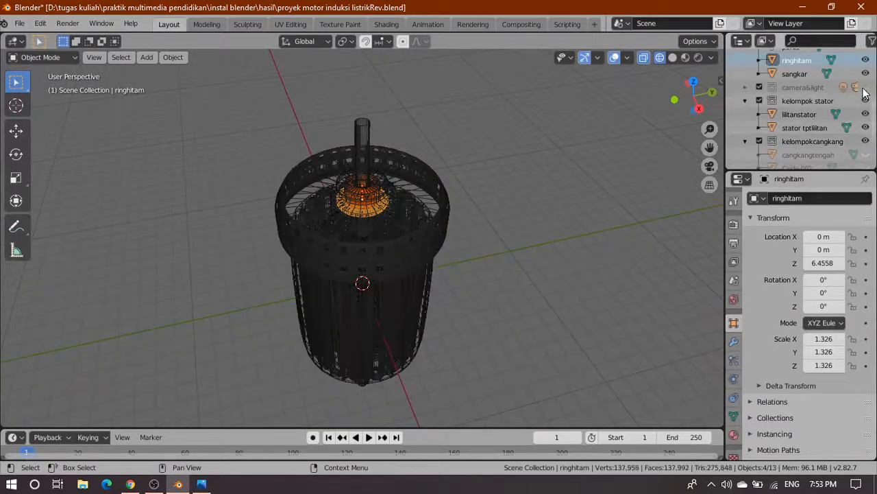
left_click(865, 87)
scroll(867, 101, "down", 2)
left_click(866, 104)
left_click(867, 117)
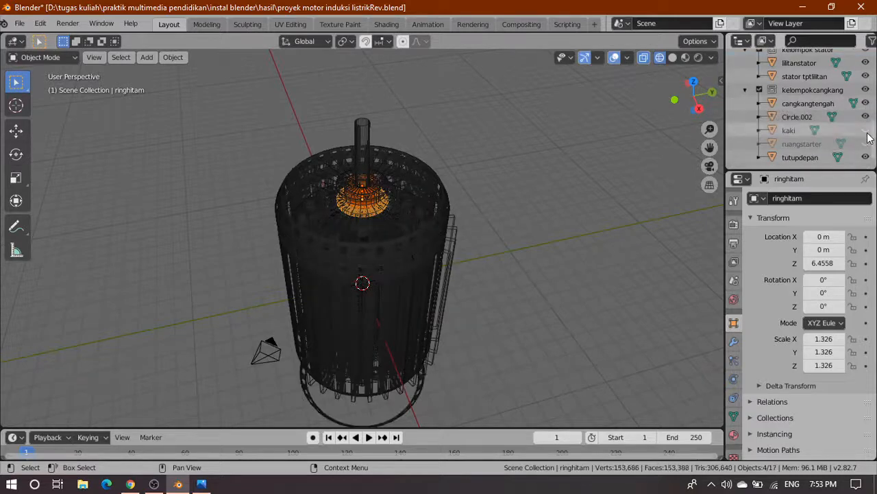
left_click(866, 131)
left_click(867, 144)
Step: Collapse the object lists of the kelompok rotor and kelompok stator collections
scroll(867, 109, "up", 5)
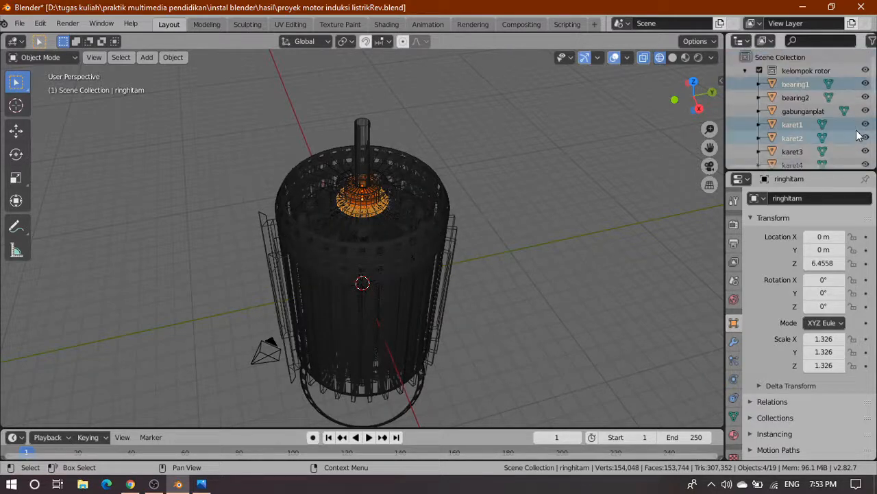
left_click(746, 70)
left_click(745, 98)
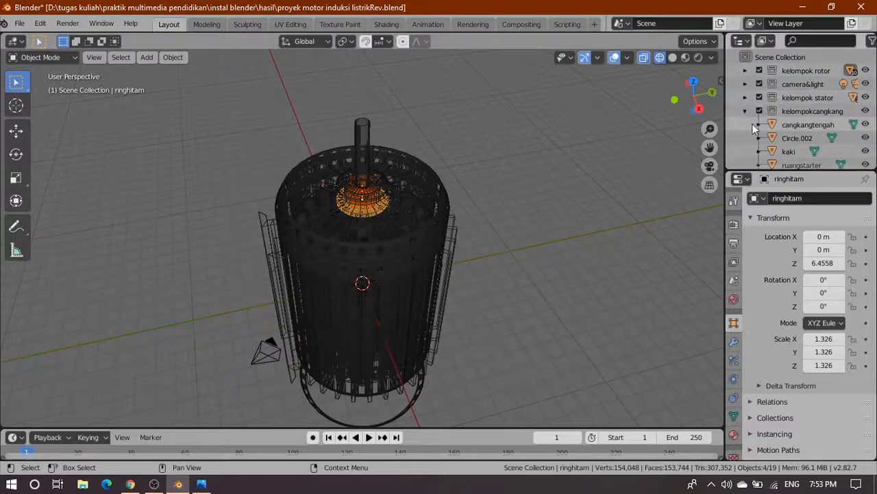
Step: Collapse the kelompokcangkang collection, deselect all objects and display the motor in solid shading
left_click(746, 111)
left_click(517, 217)
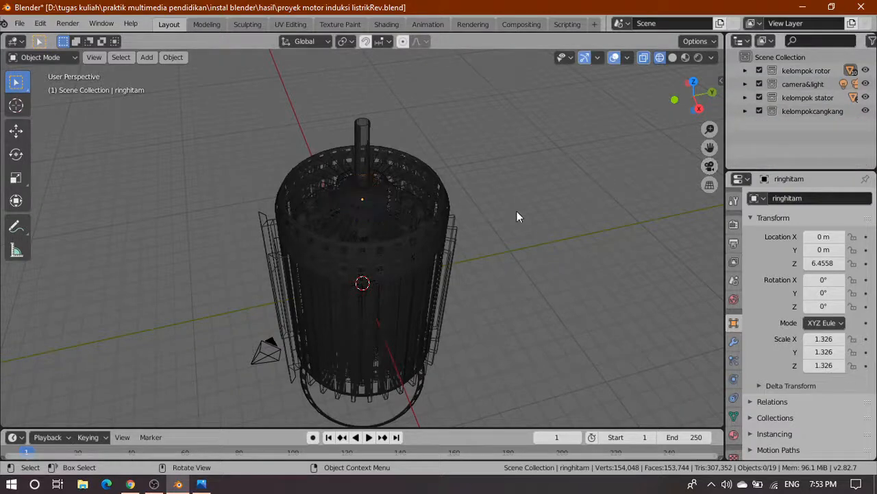
left_click(672, 58)
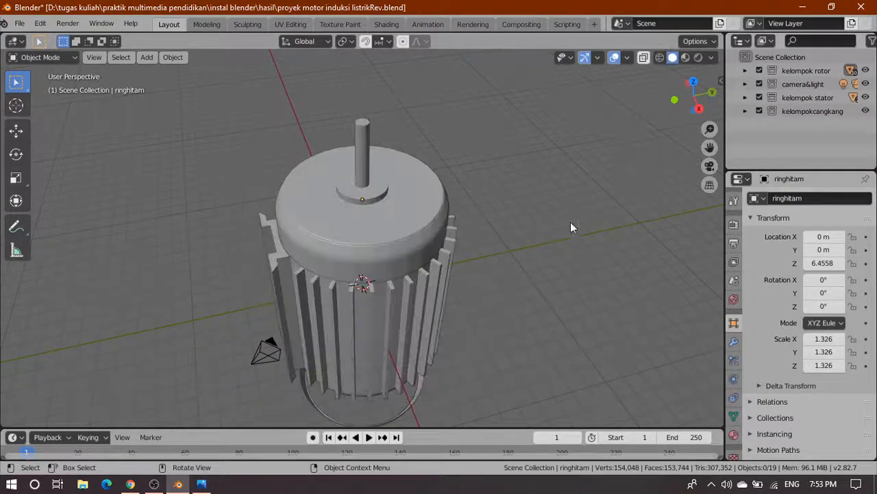
Step: Examine the assembled motor's front cover, finned casing, open rear end and shaft from above, the sides and below
middle_click_drag(512, 320, 583, 261)
middle_click_drag(242, 193, 311, 238)
scroll(322, 241, "up", 3)
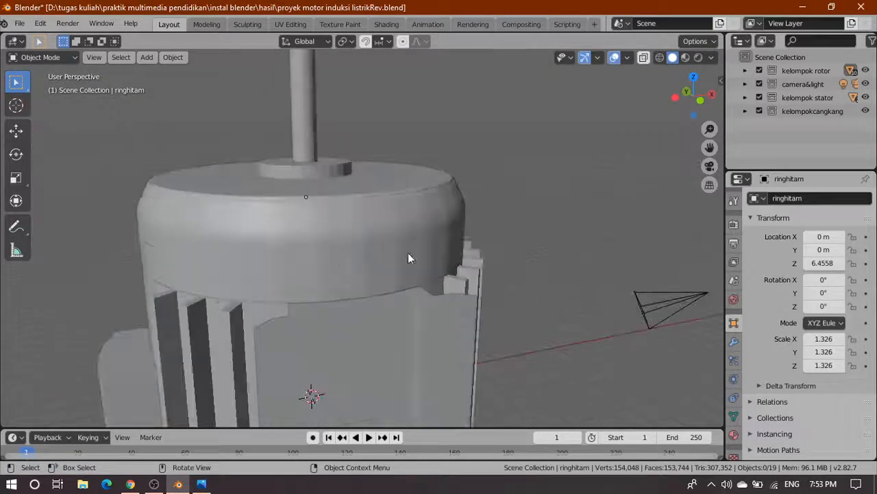
middle_click_drag(528, 239, 366, 266)
scroll(367, 266, "down", 4)
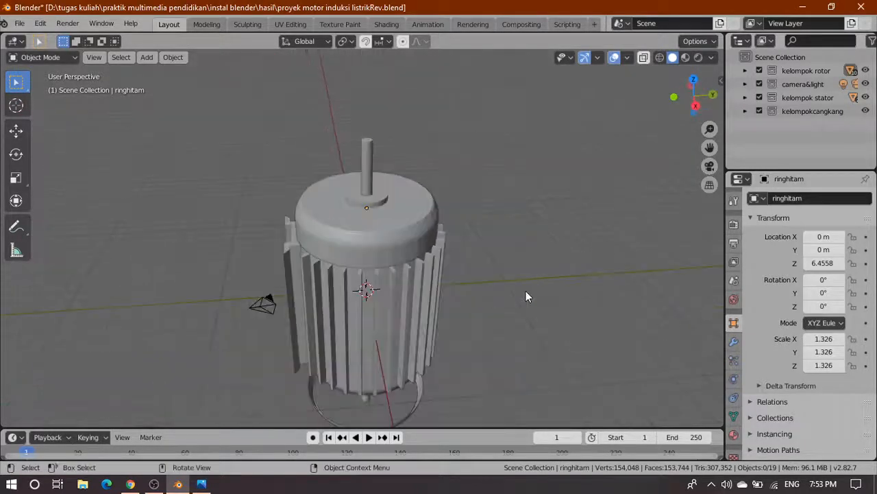
middle_click_drag(526, 290, 433, 254)
scroll(473, 322, "down", 3)
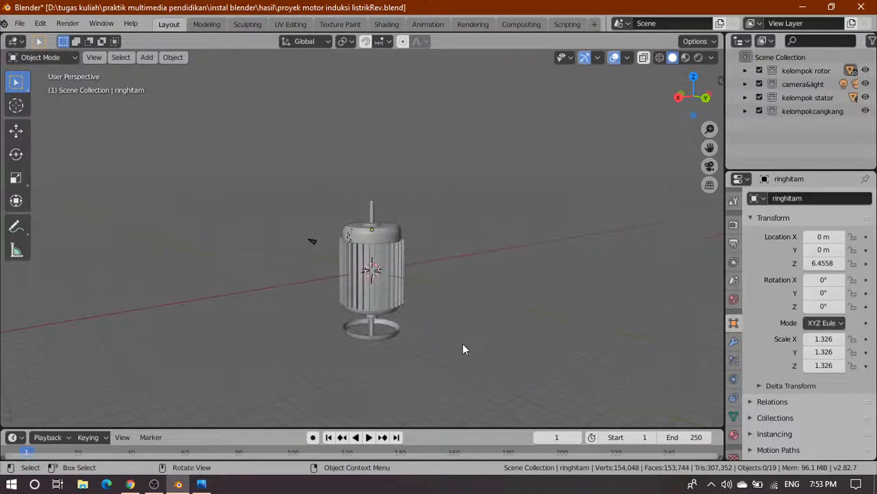
scroll(453, 341, "up", 4)
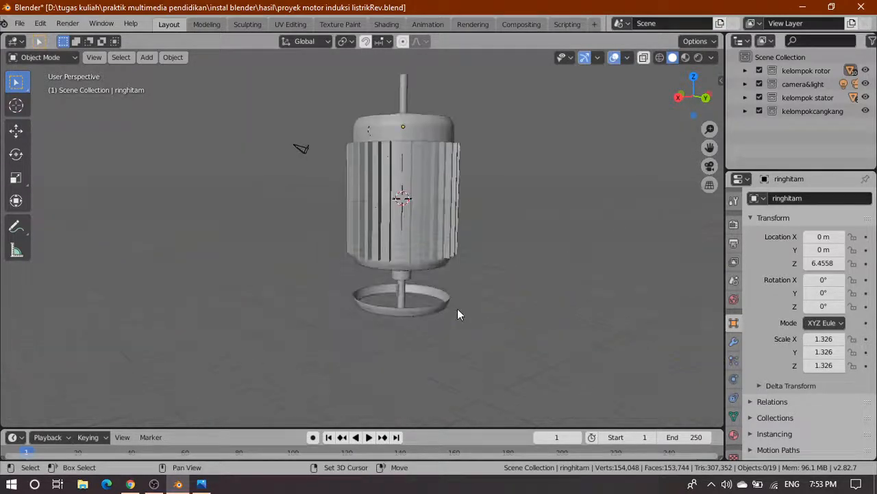
scroll(457, 308, "up", 3)
middle_click_drag(457, 308, 486, 264)
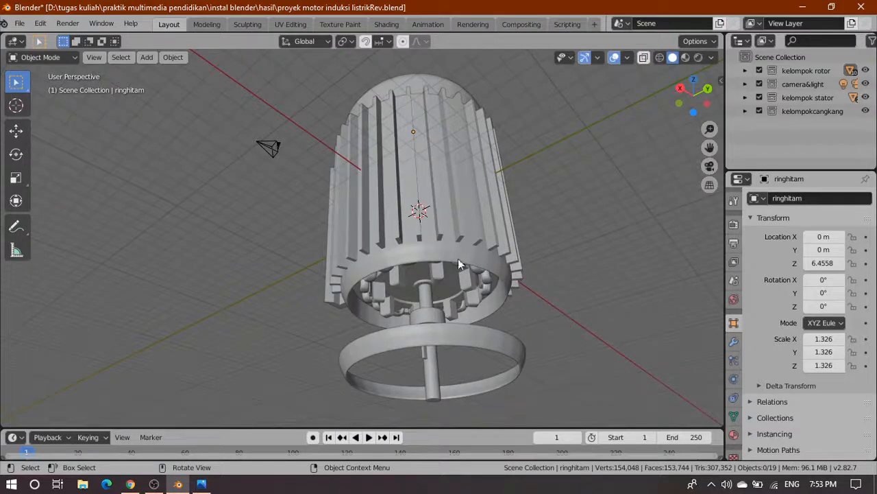
scroll(545, 310, "down", 4)
middle_click_drag(505, 213, 514, 270)
middle_click_drag(382, 107, 420, 102)
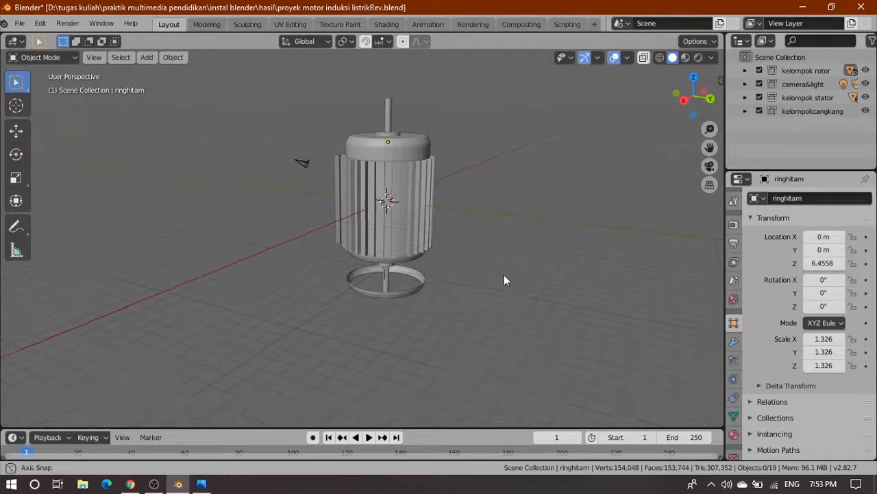
middle_click_drag(505, 280, 456, 231)
middle_click_drag(461, 171, 588, 239)
middle_click_drag(469, 204, 460, 225)
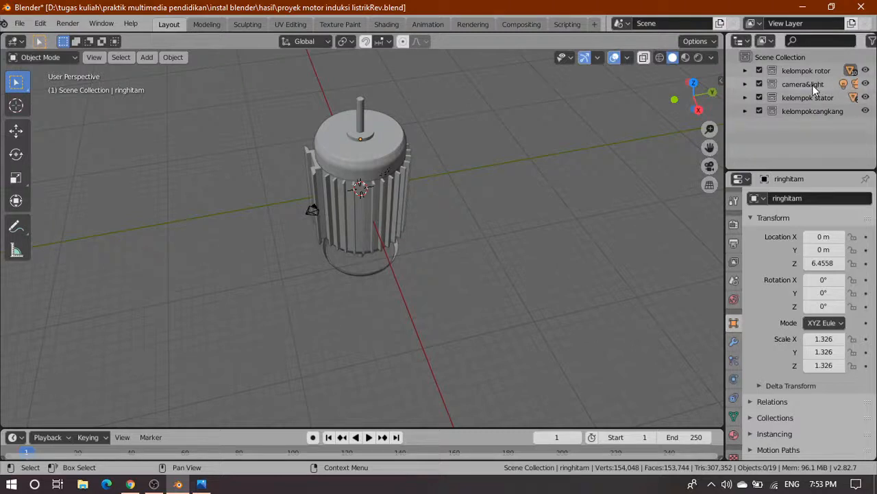
Step: Make camera&light the active collection and hide the kelompok rotor, kelompok stator and kelompokcangkang collections
left_click(833, 83)
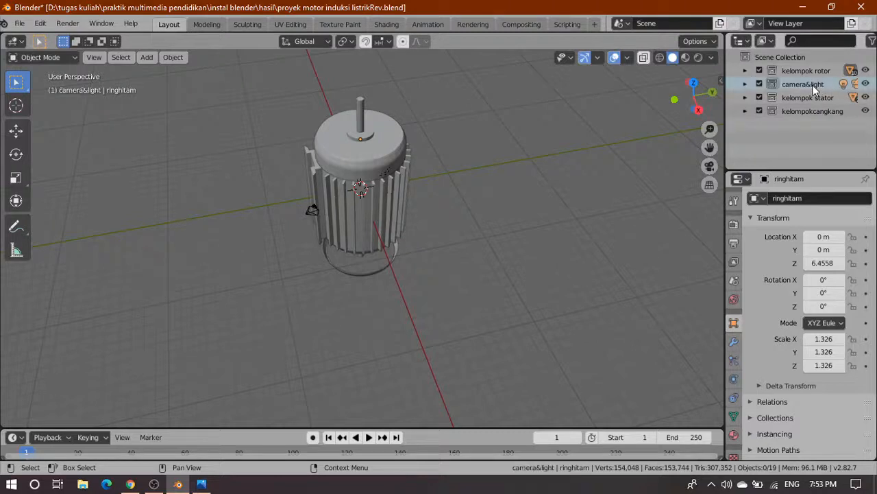
left_click(866, 70)
left_click(866, 97)
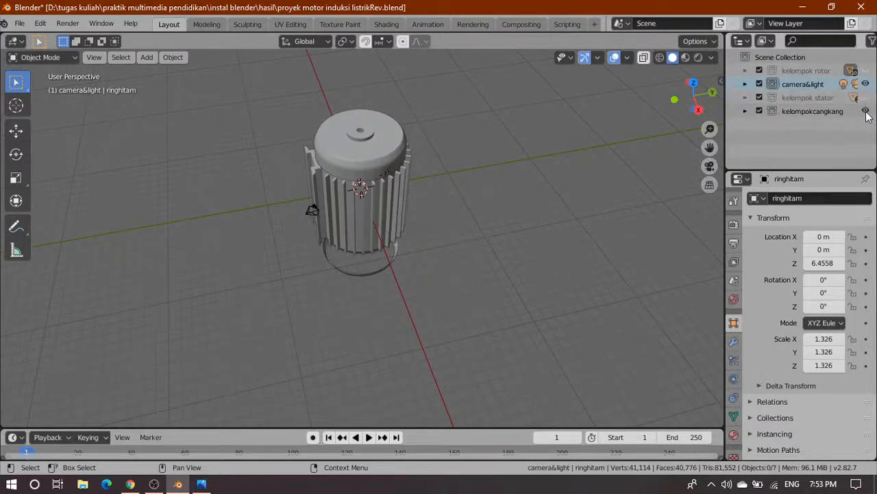
left_click(866, 111)
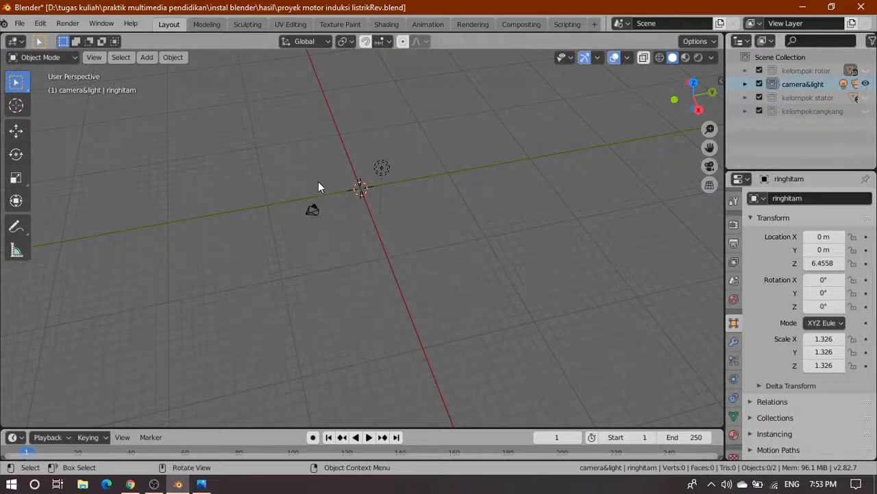
Step: Select both the camera and the light and move them together along the global X axis in the positive direction
key("a")
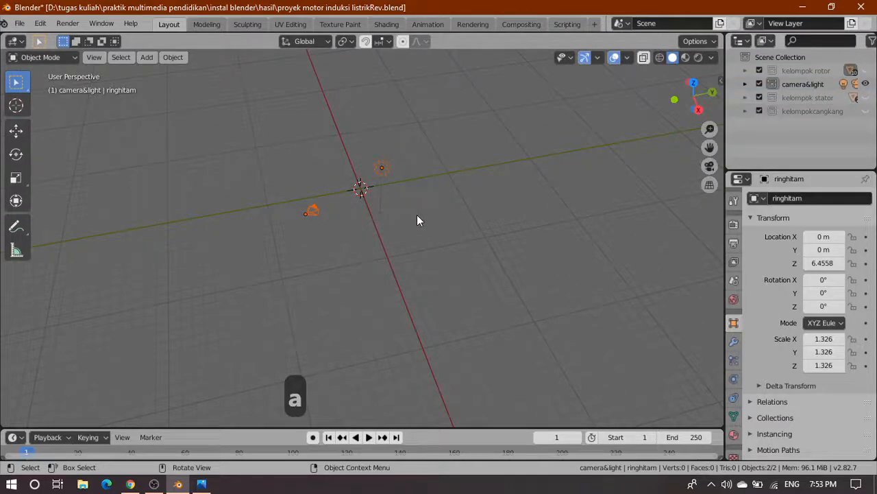
key("g")
key("x")
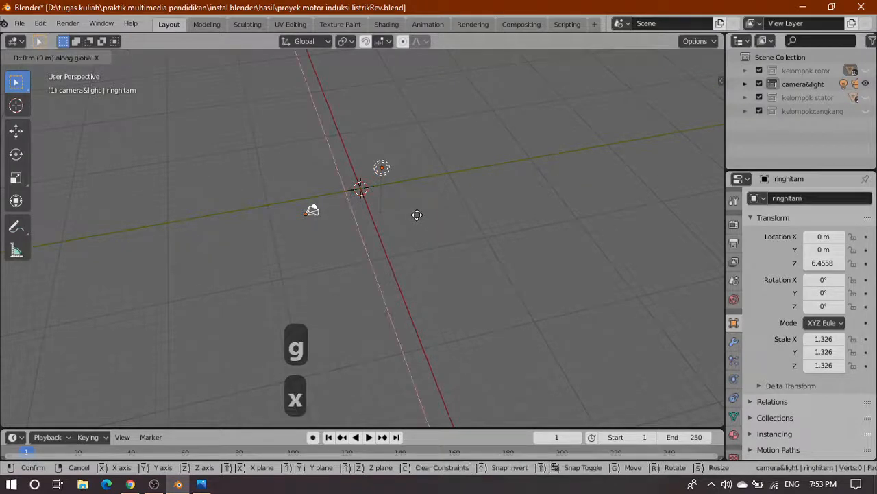
left_click(459, 286)
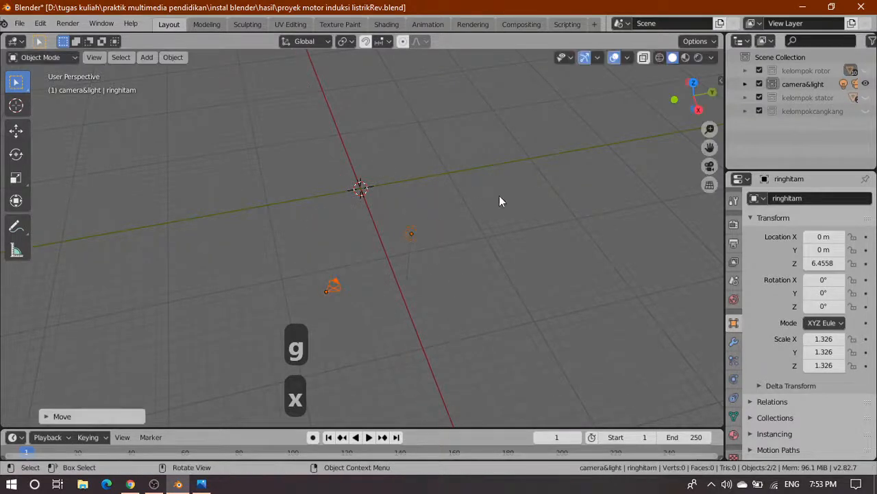
Step: Show the kelompok stator, kelompok rotor and kelompokcangkang collections again and deselect the camera and light
left_click(865, 98)
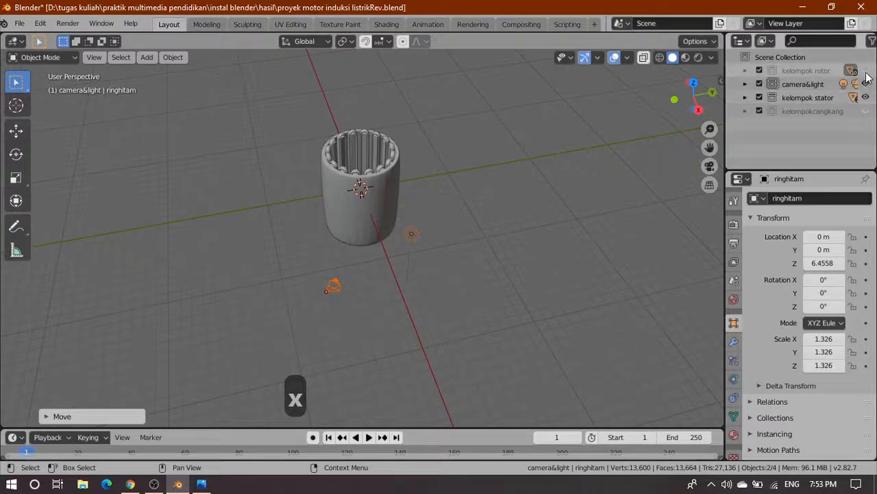
left_click(865, 71)
left_click(865, 111)
left_click(535, 287)
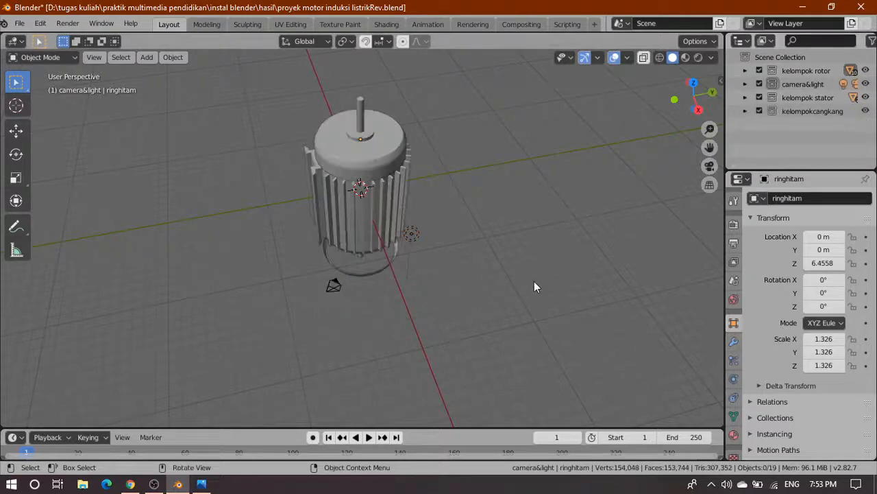
middle_click_drag(535, 287, 424, 250)
middle_click_drag(488, 240, 147, 182)
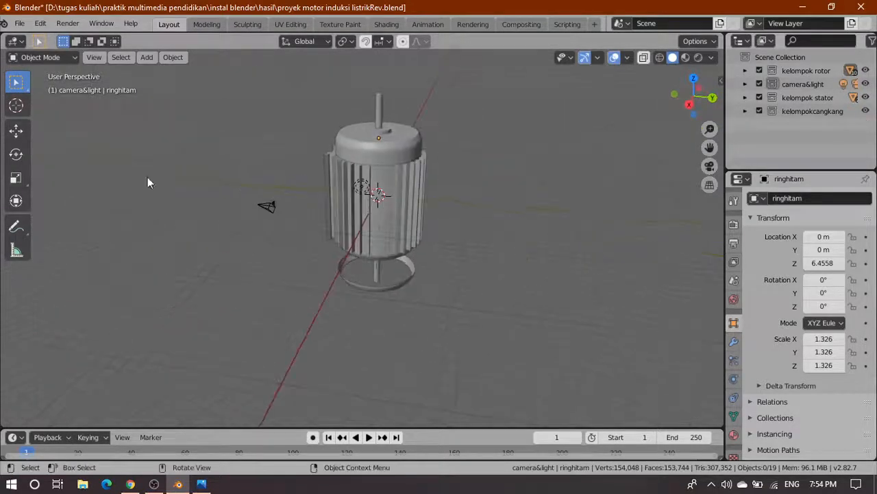
Step: Save the motor project under its existing file name and switch to OBS
left_click(20, 23)
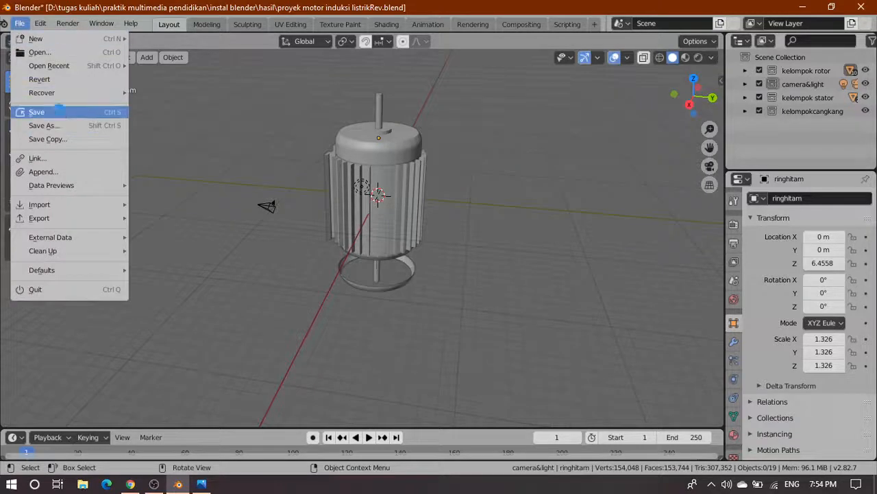
left_click(60, 111)
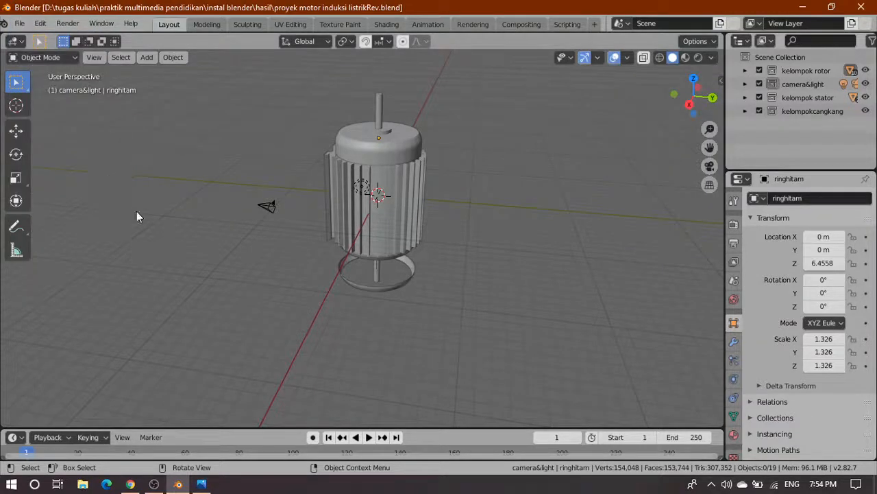
left_click(154, 484)
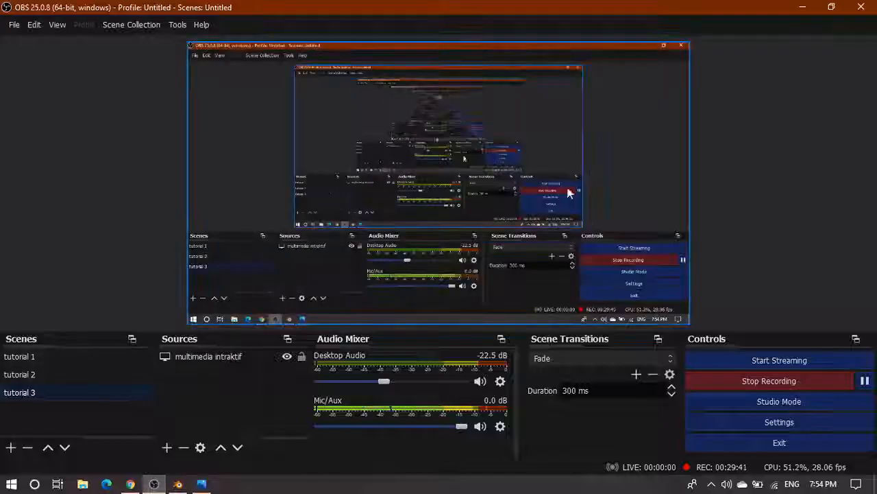